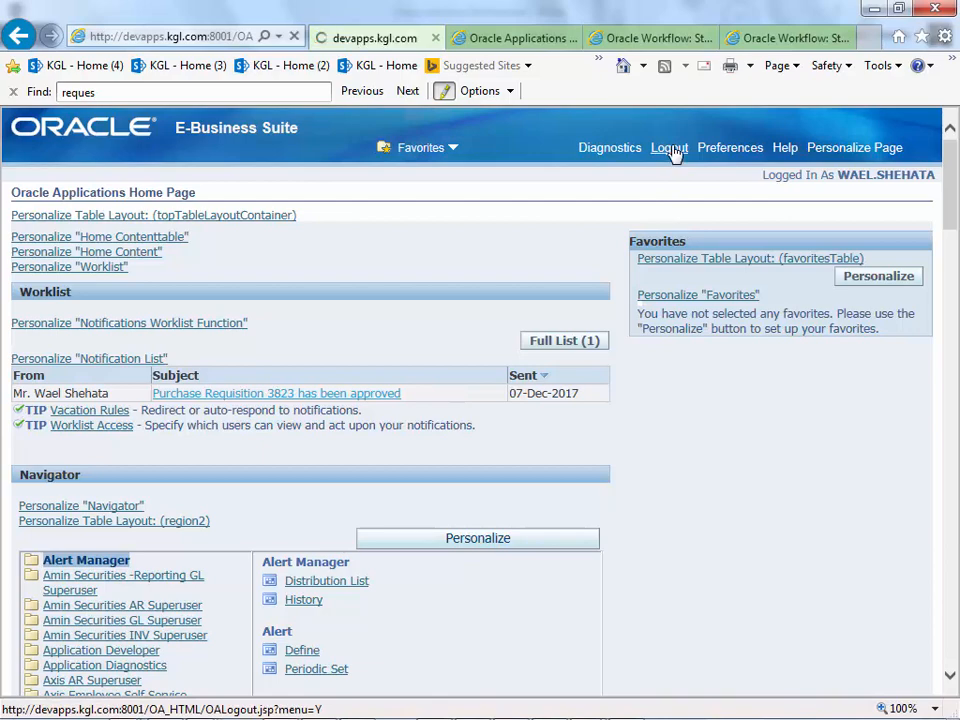
- Log out and close the Forms launcher and Workflow Status Monitor tabs
click(547, 44)
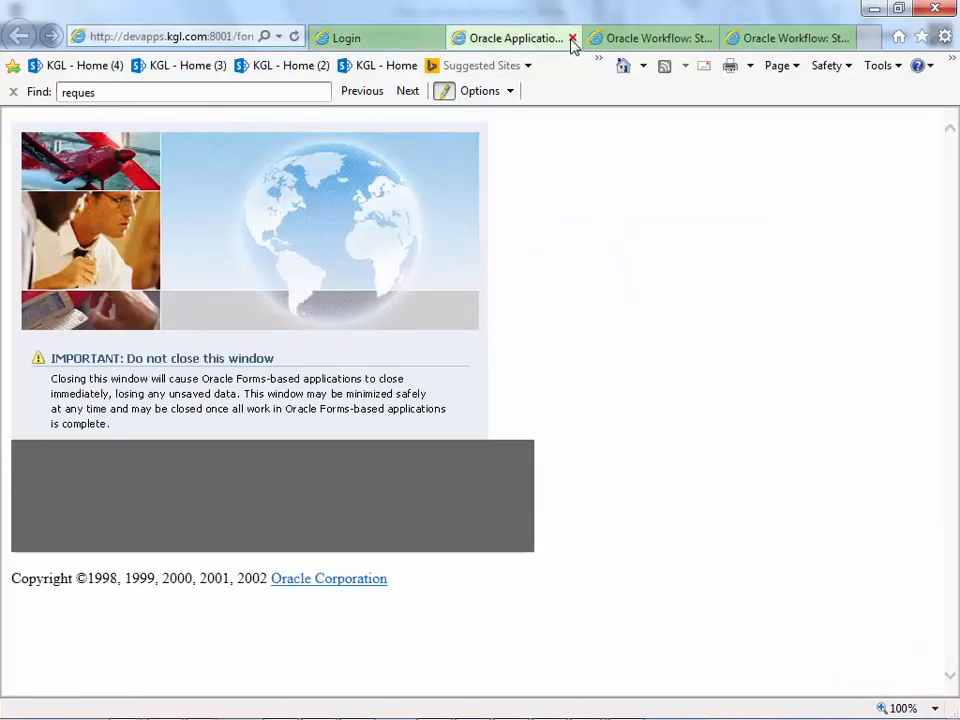
click(572, 39)
click(665, 38)
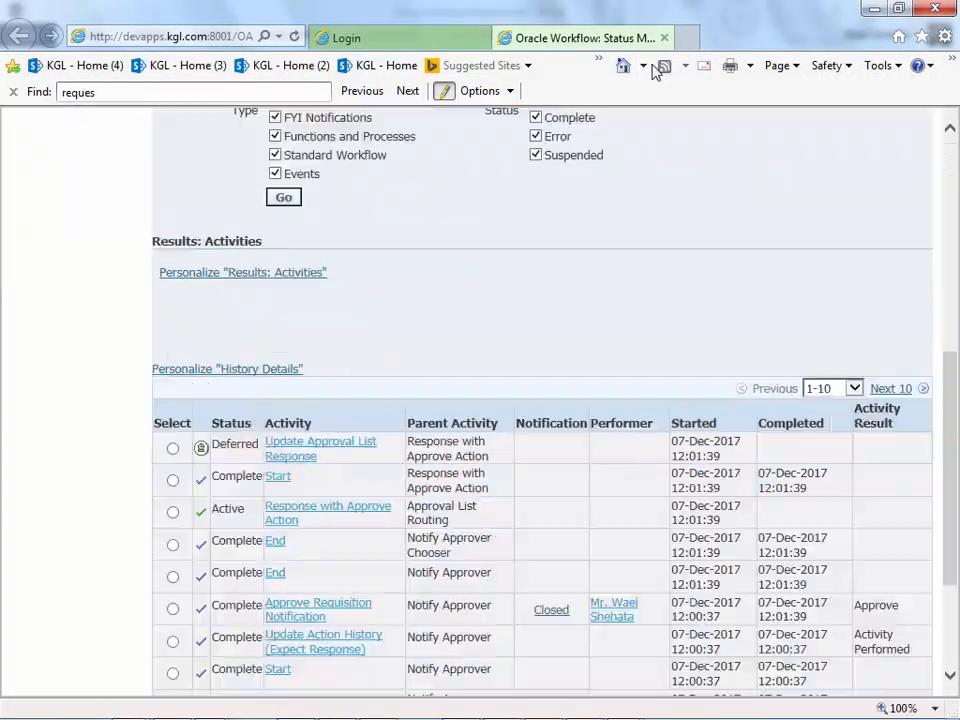
click(667, 38)
- Copy the PO initiator's user name from the Word user list for the login page
click(568, 231)
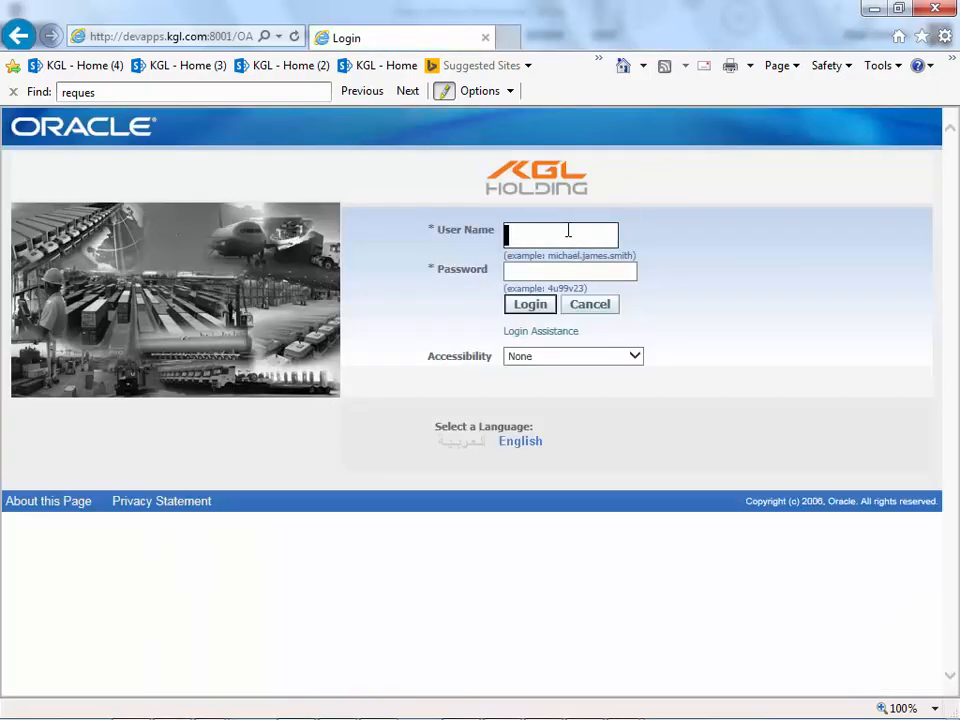
key(alt+Tab)
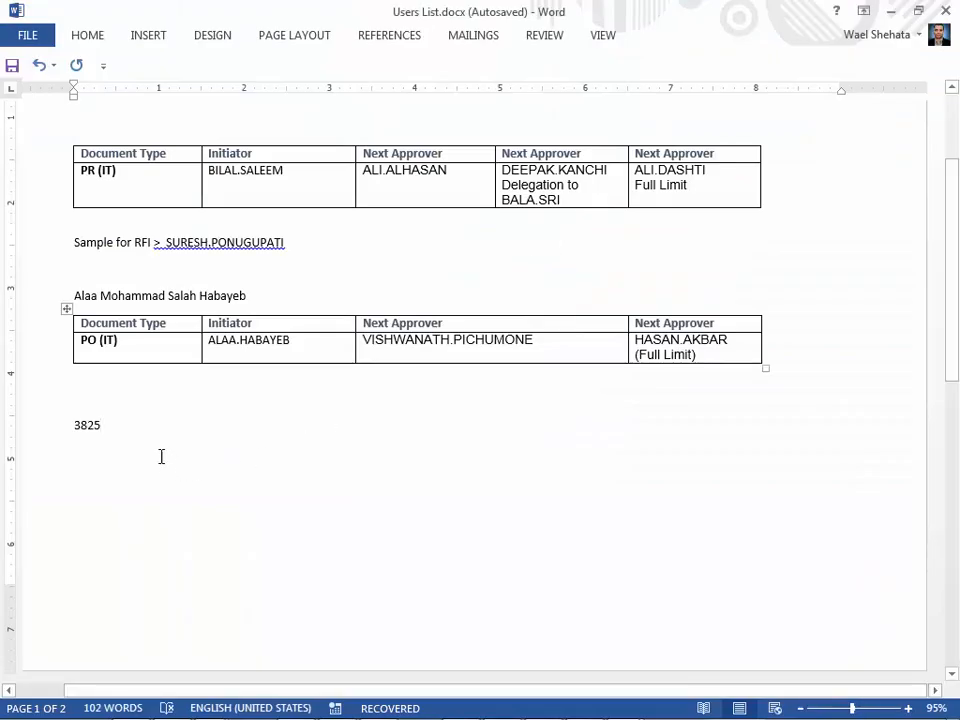
key(alt)
click(289, 340)
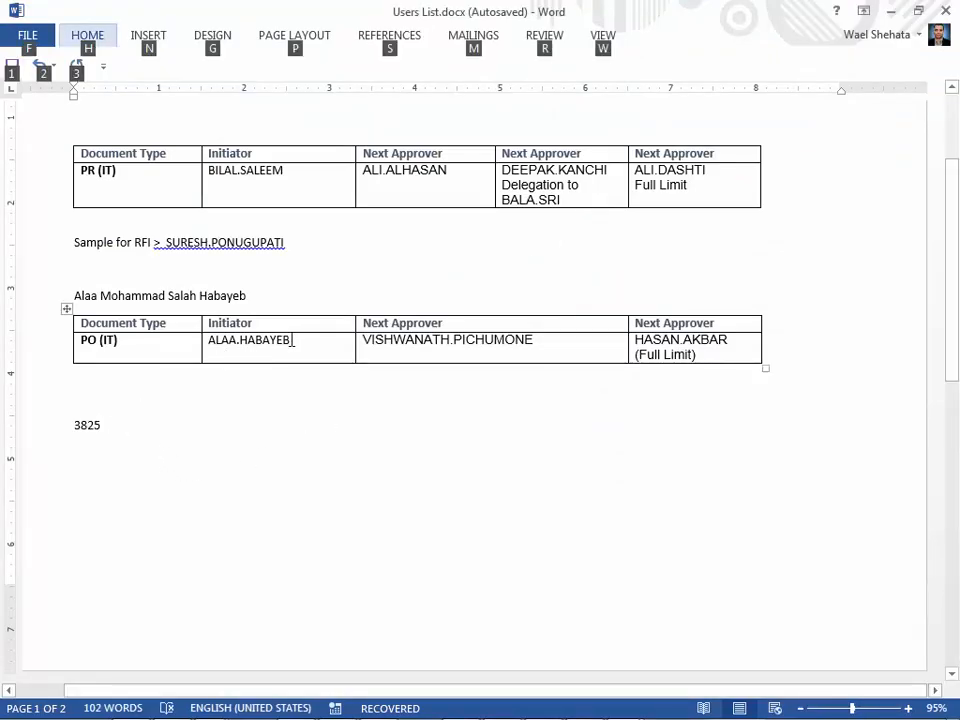
drag(276, 340, 210, 340)
key(ctrl+c)
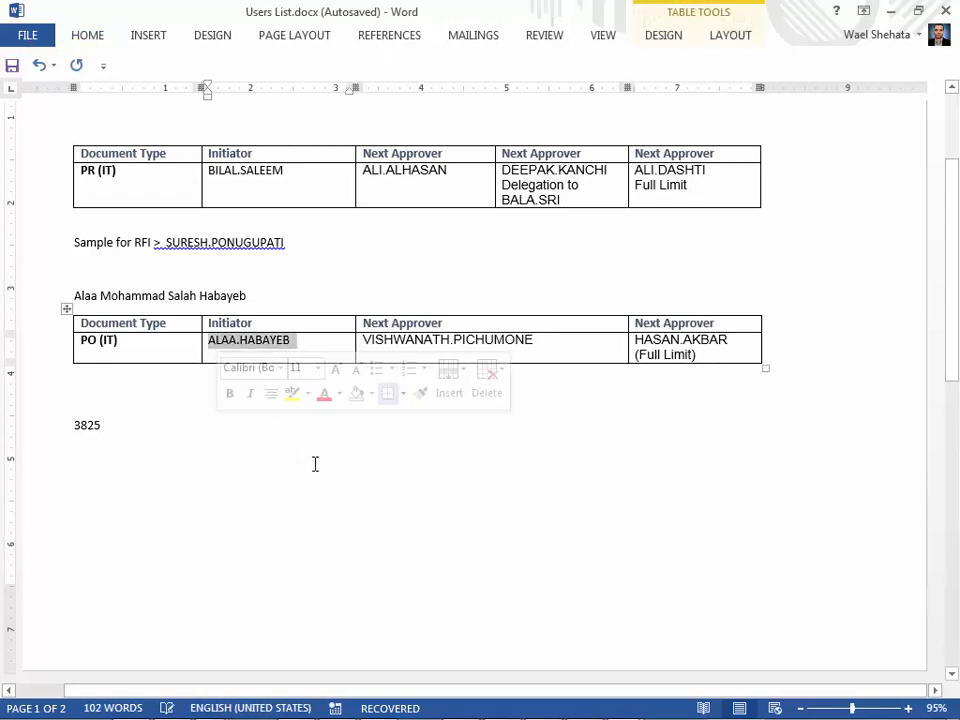
key(alt+Tab)
click(534, 236)
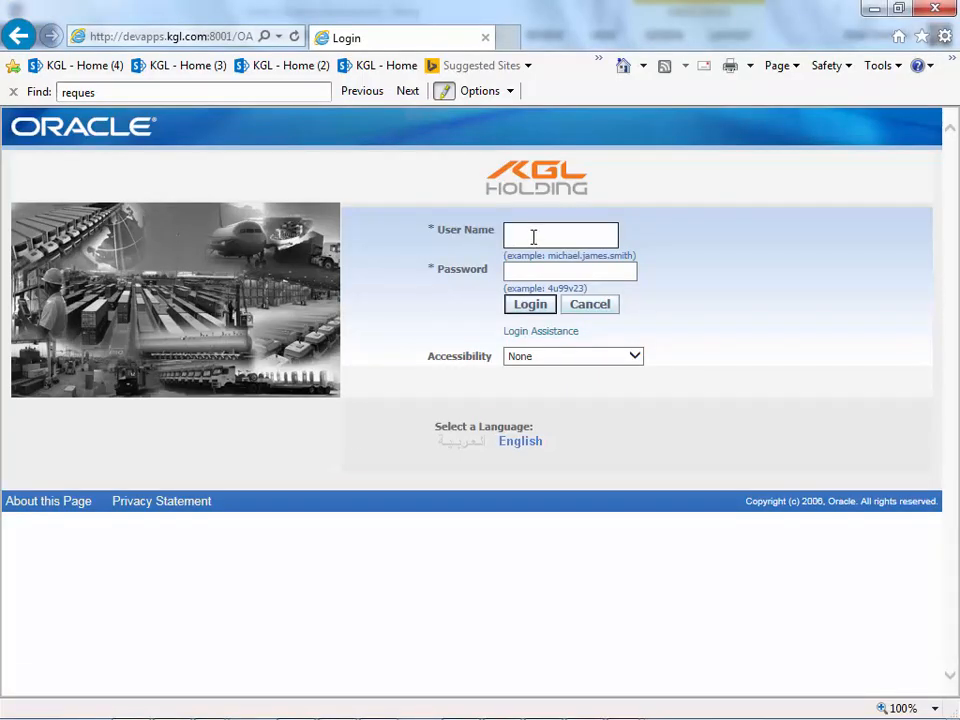
- Sign in as the PO initiator with the pasted user name and the password
key(ctrl+v)
key(Tab)
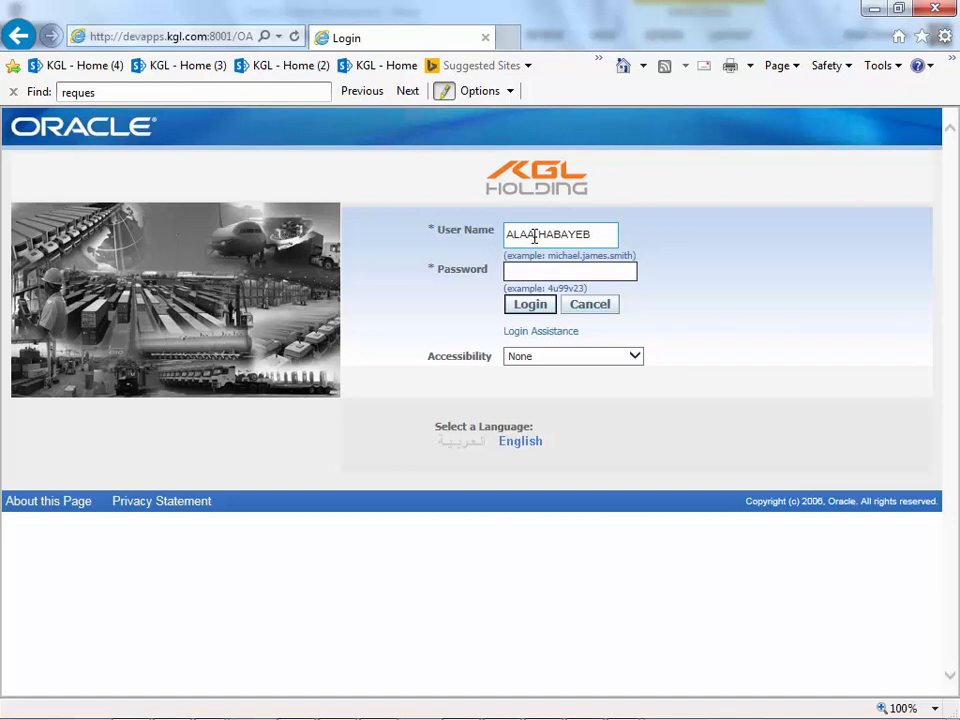
text(******)
key(Return)
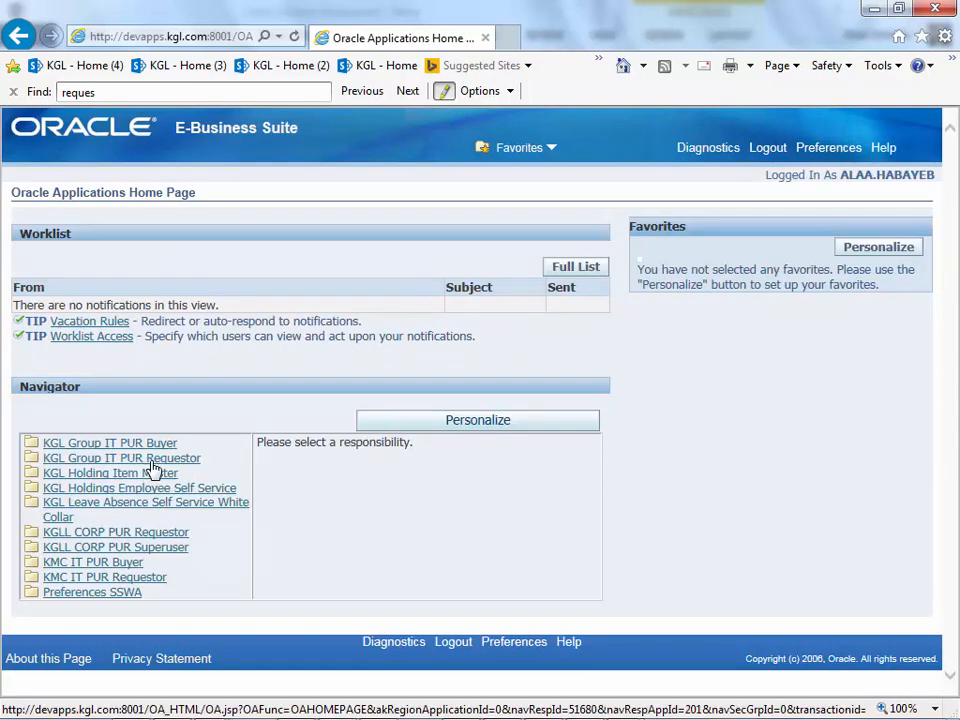
- Open the KGL Group IT PUR Buyer responsibility and launch AutoCreate
drag(179, 444, 45, 443)
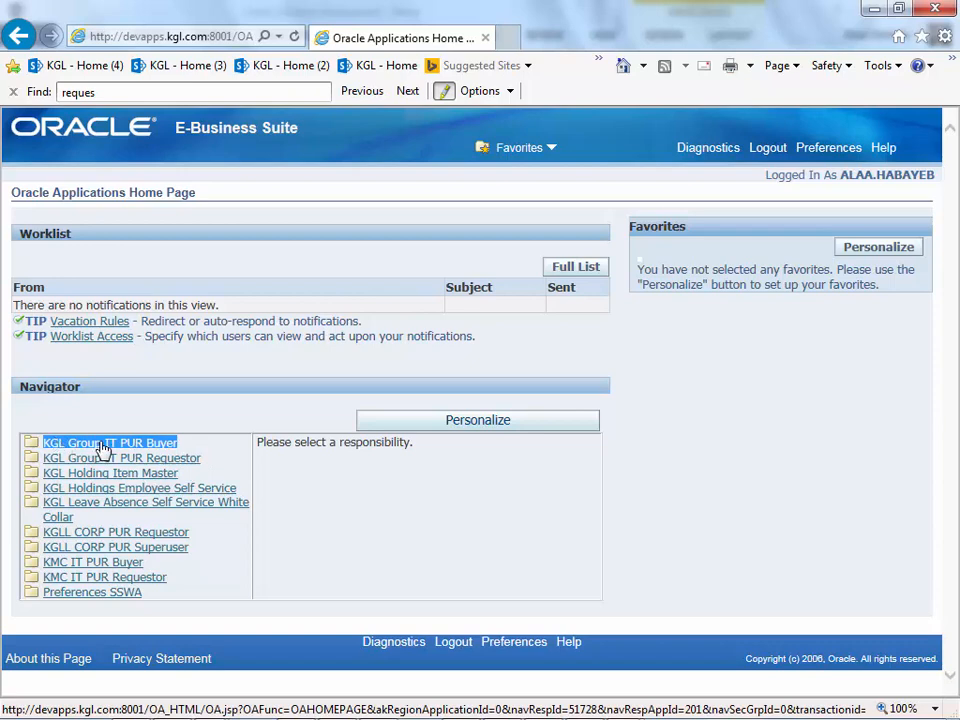
click(103, 446)
scroll(452, 364, down, 3)
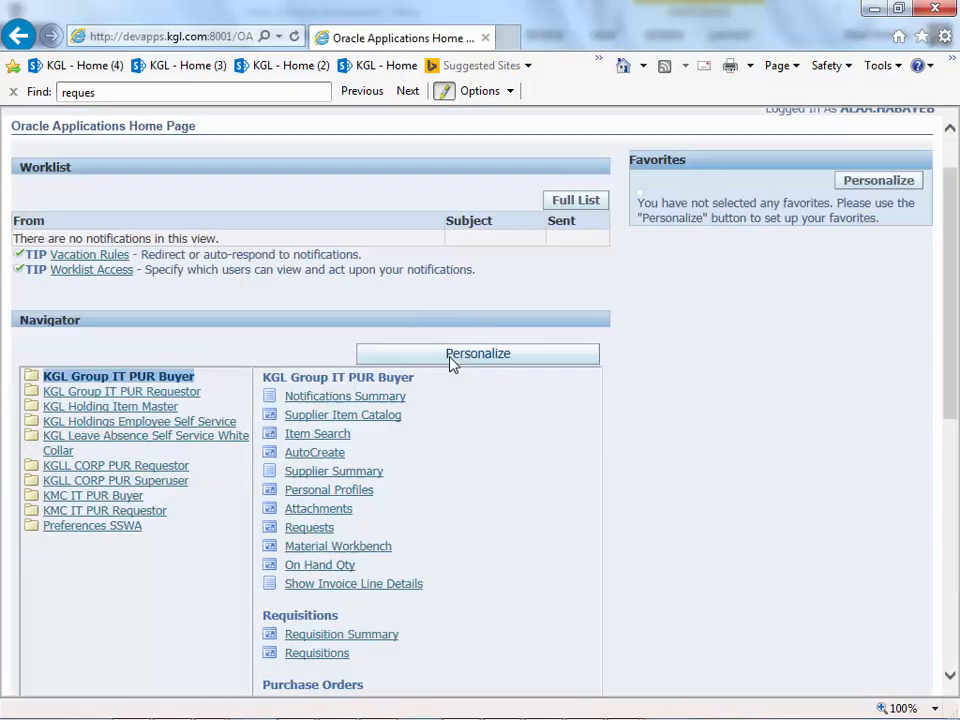
scroll(390, 488, down, 2)
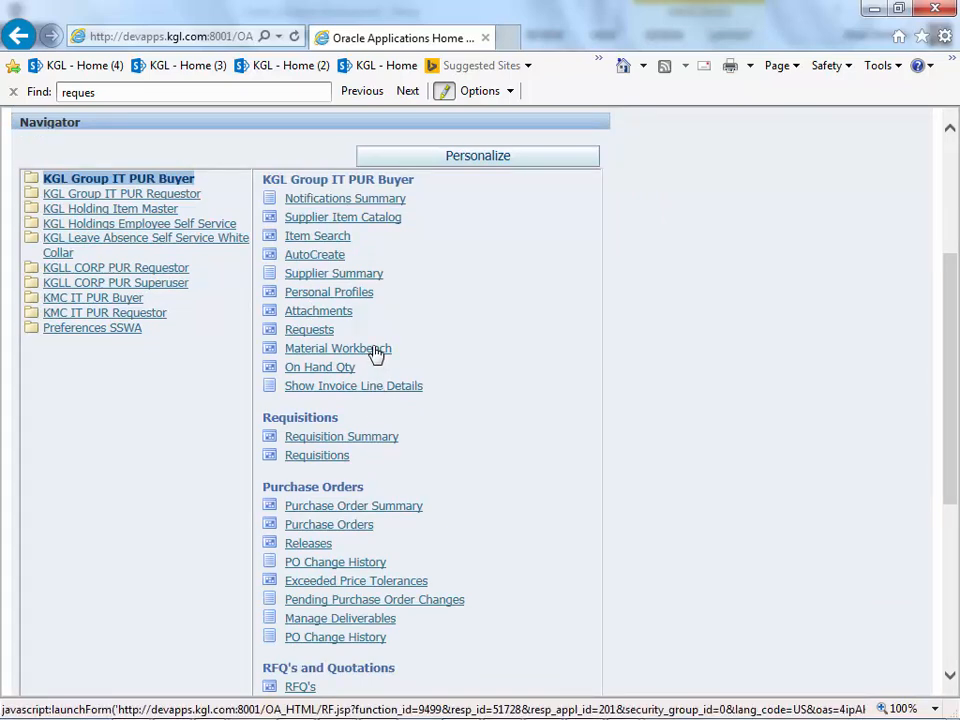
scroll(373, 350, down, 3)
scroll(375, 352, up, 4)
drag(360, 259, 292, 257)
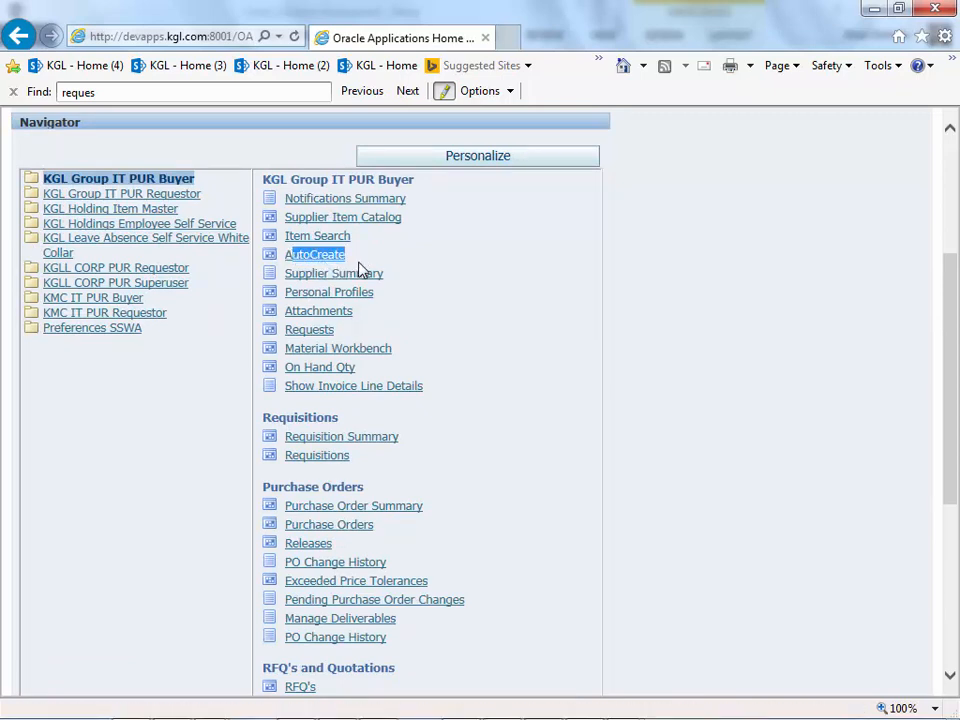
drag(365, 269, 293, 259)
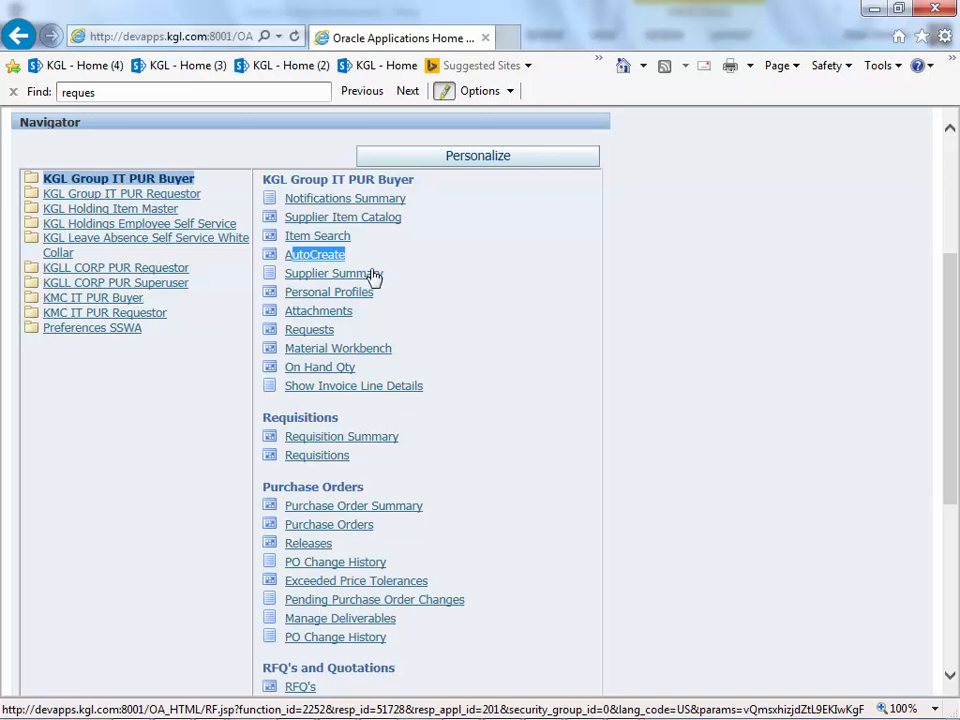
click(372, 275)
click(335, 260)
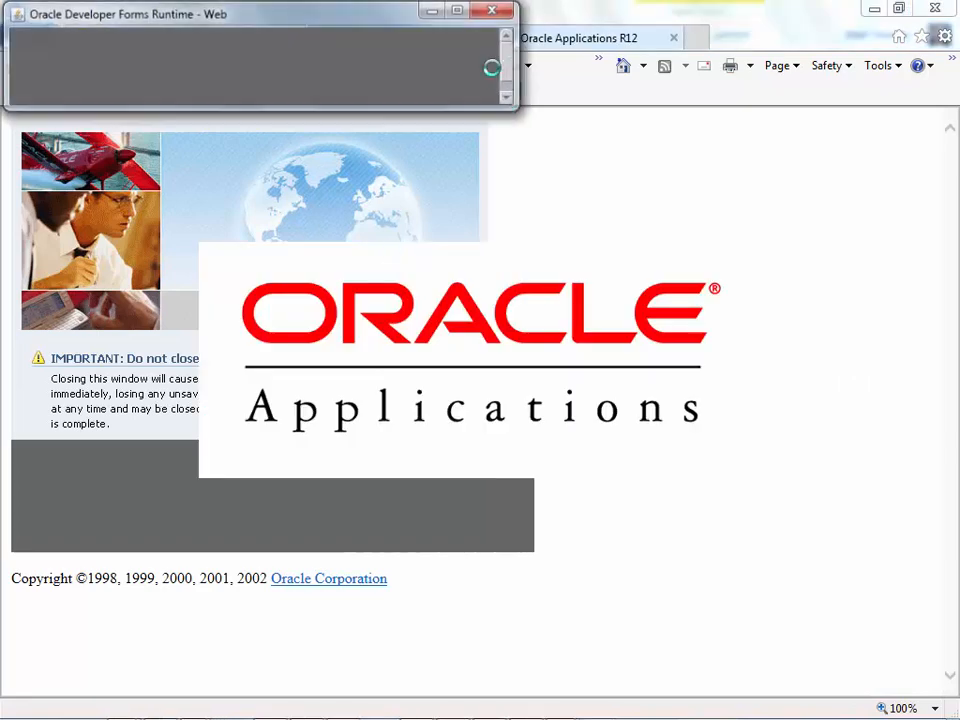
- Maximize Find Requisition Lines and copy requisition number 3825 from Users List.docx
click(466, 11)
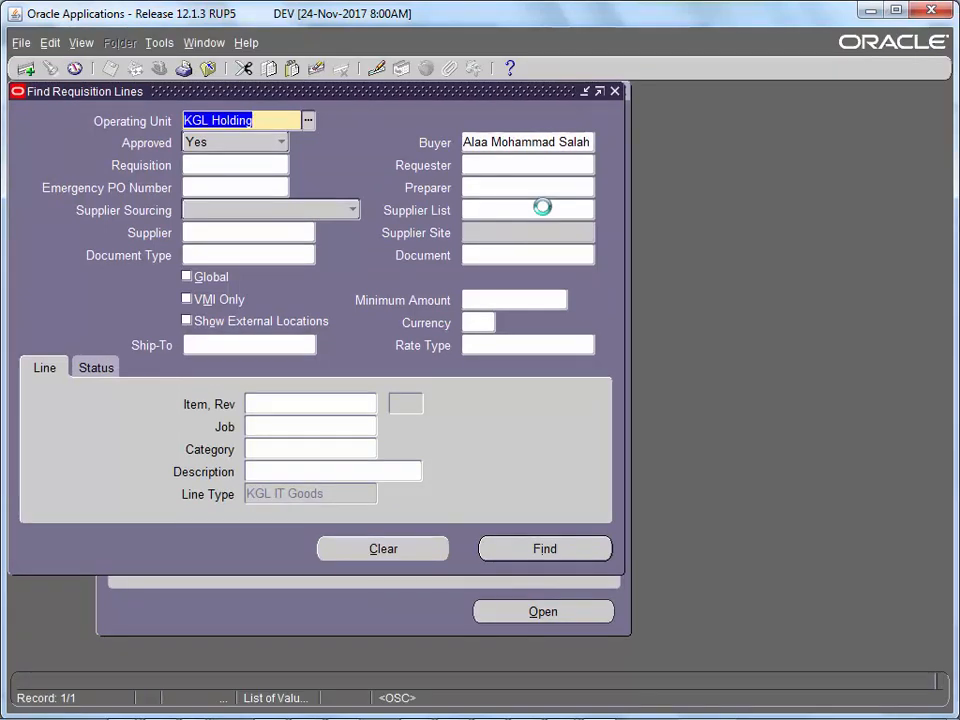
click(270, 165)
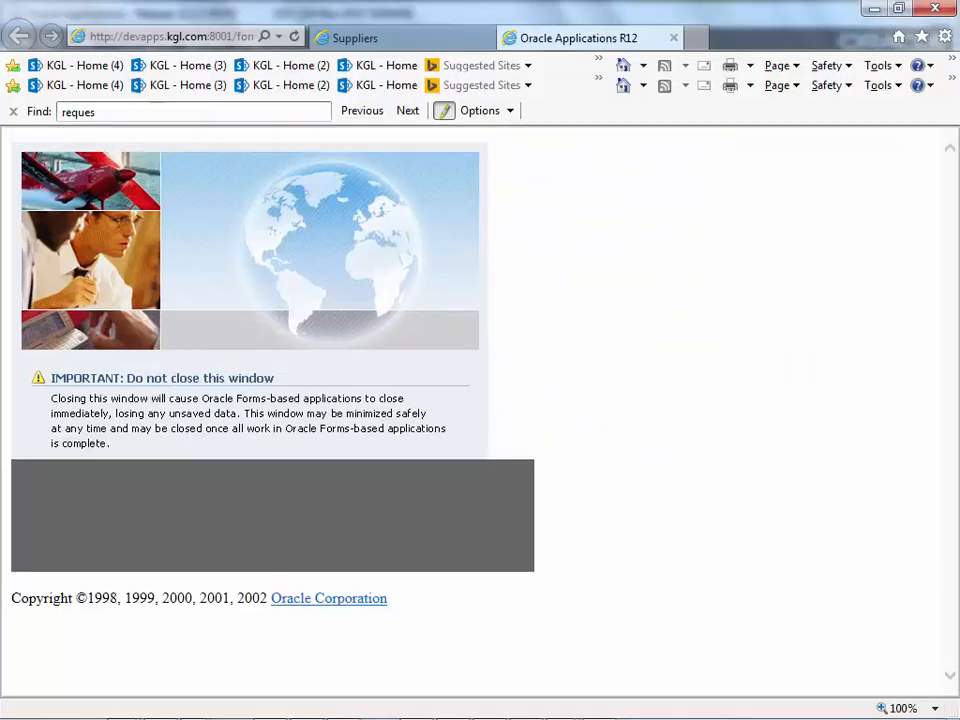
mouse_move(575, 705)
click(634, 600)
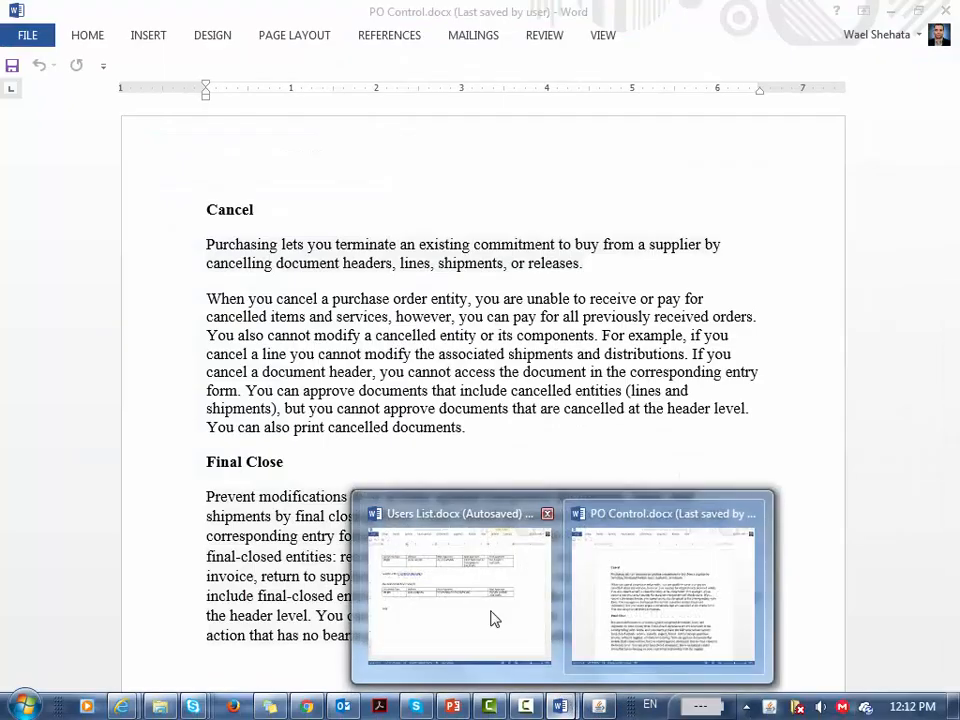
click(491, 617)
double_click(88, 427)
key(ctrl+c)
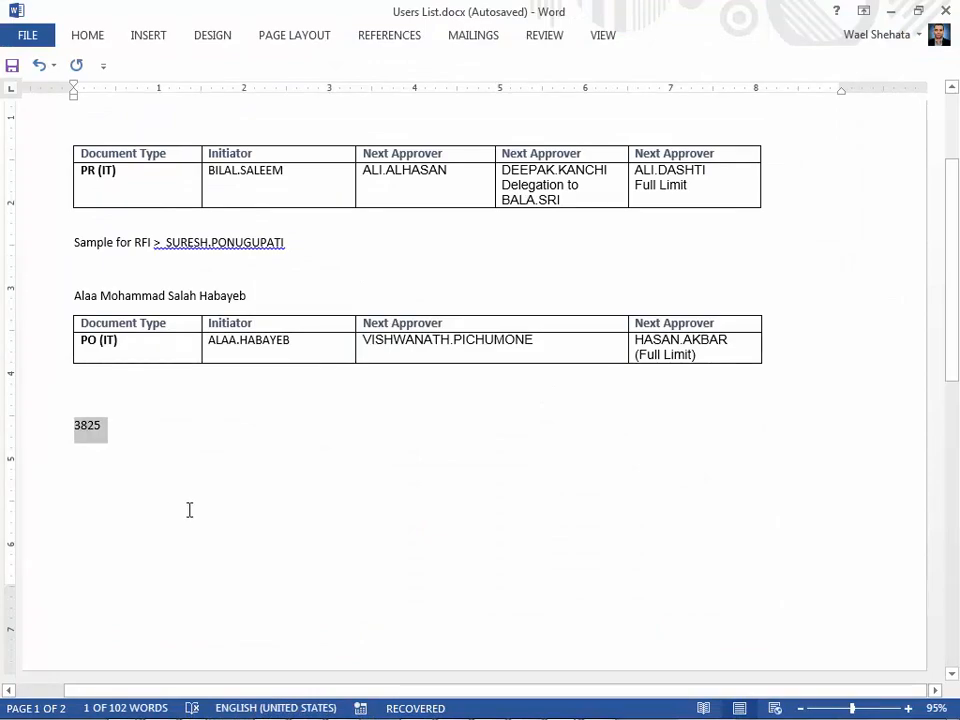
- Paste 3825 into the Requisition field and find its IT-LAP-memory line
click(610, 714)
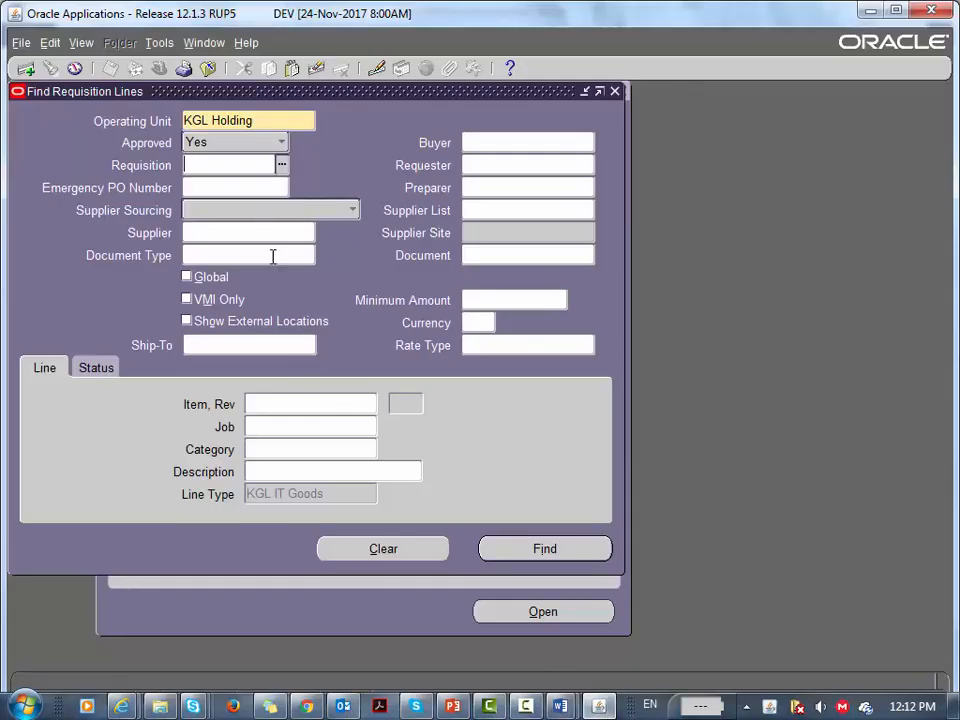
click(236, 170)
key(ctrl+v)
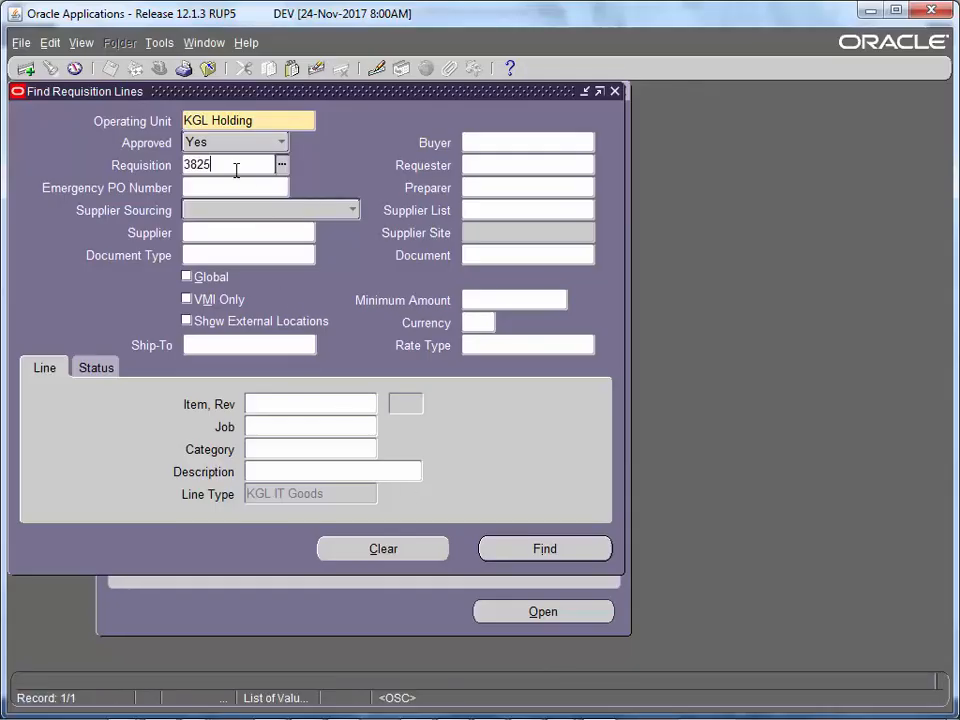
key(Tab)
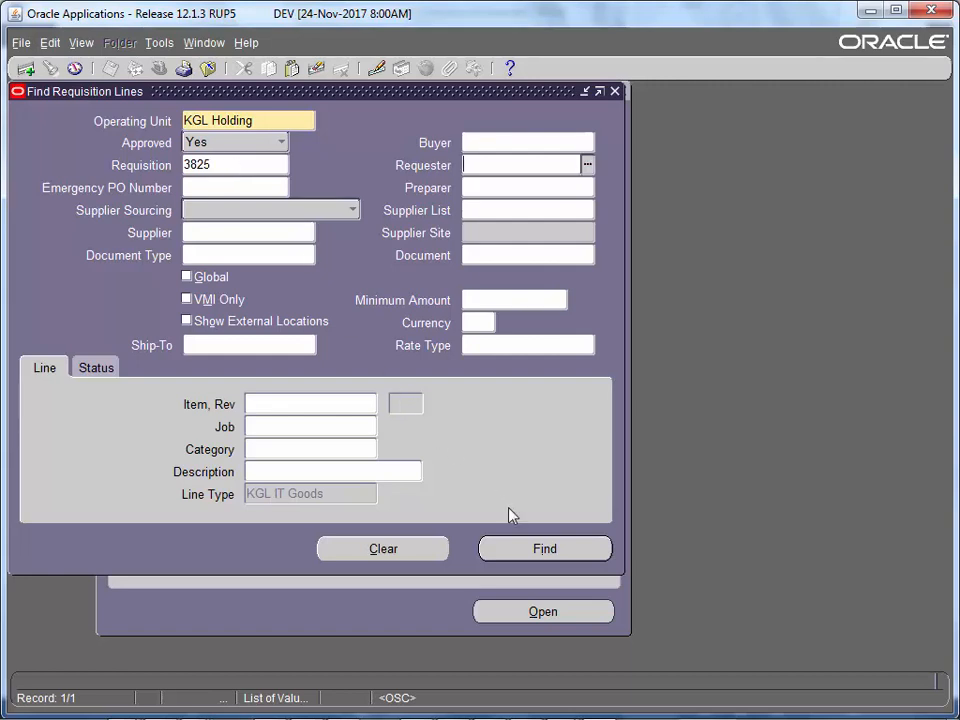
click(527, 545)
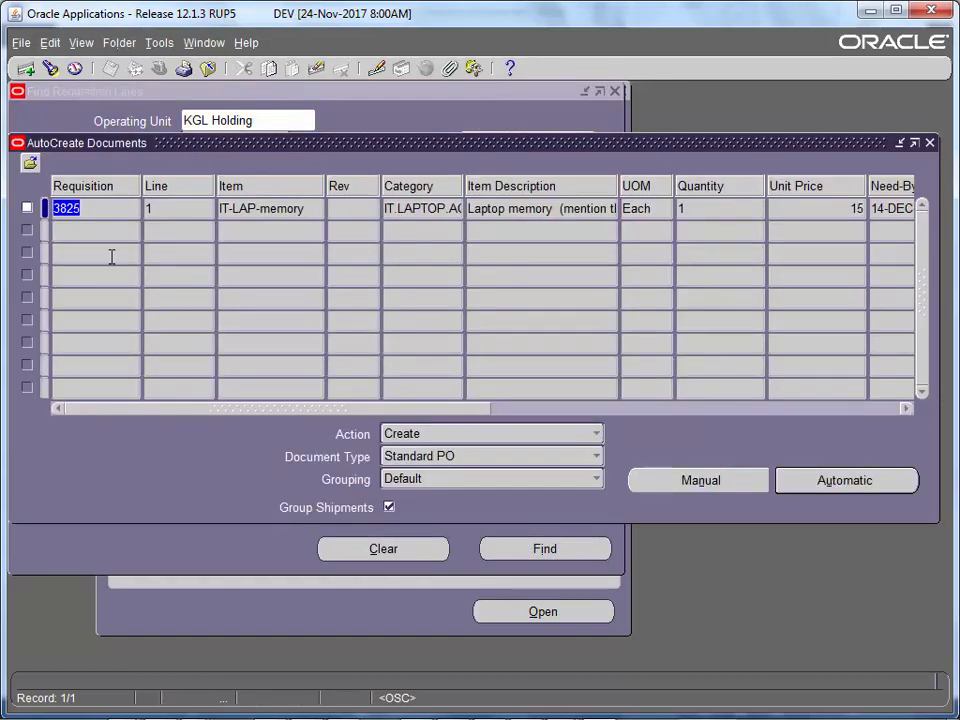
- Auto-create a PO from requisition 3825's line for AXIS SOLUTIONS, site KUWAIT, Default source
click(27, 207)
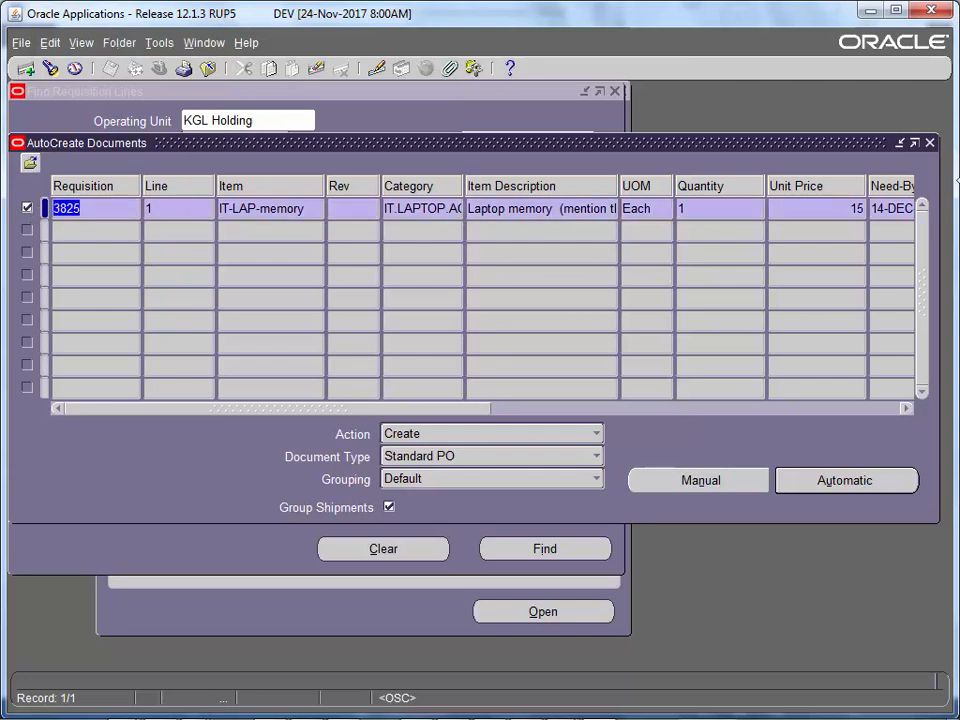
click(853, 482)
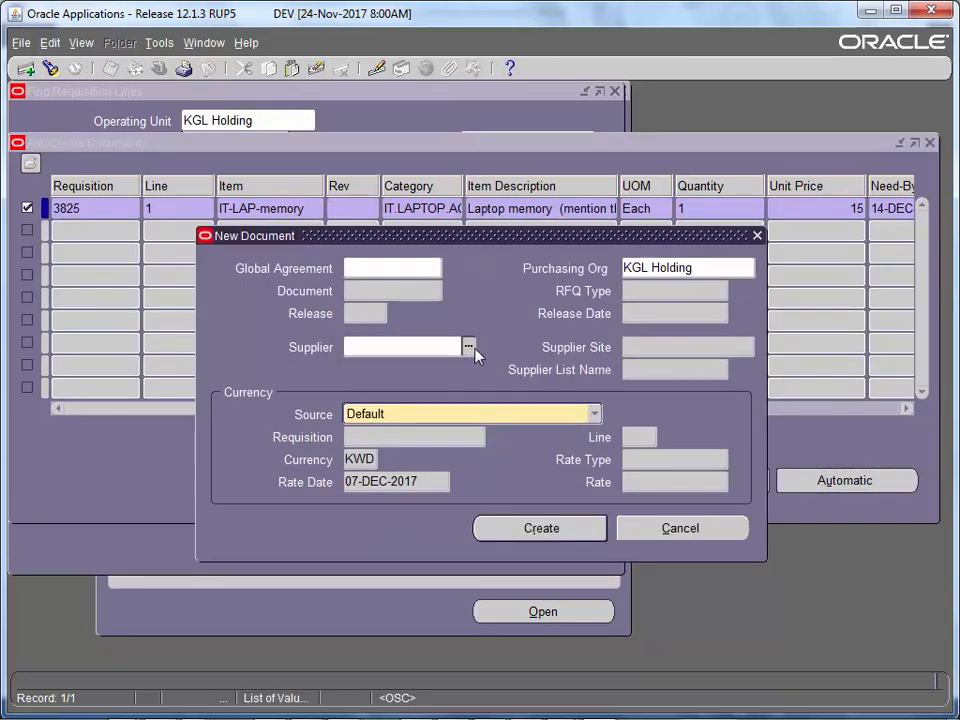
text(axis)
key(Tab)
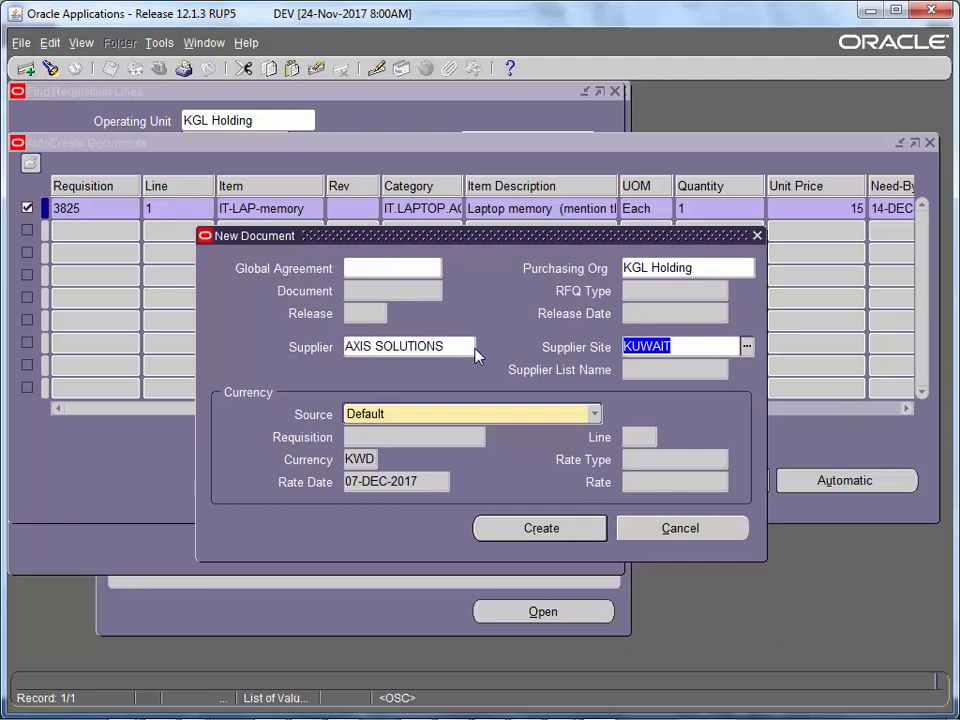
click(369, 416)
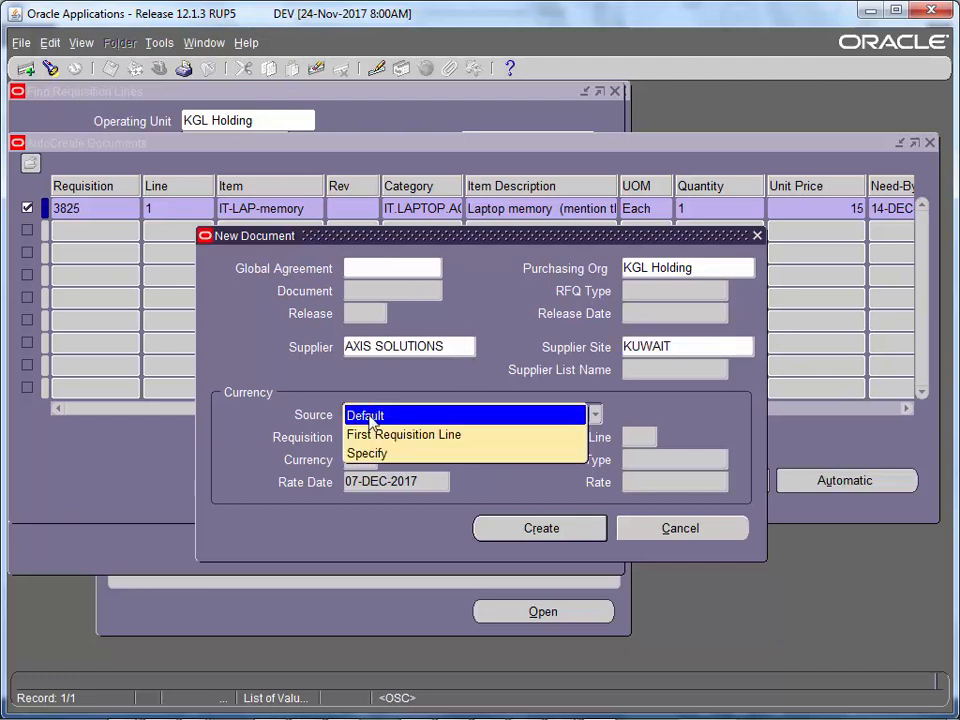
click(369, 416)
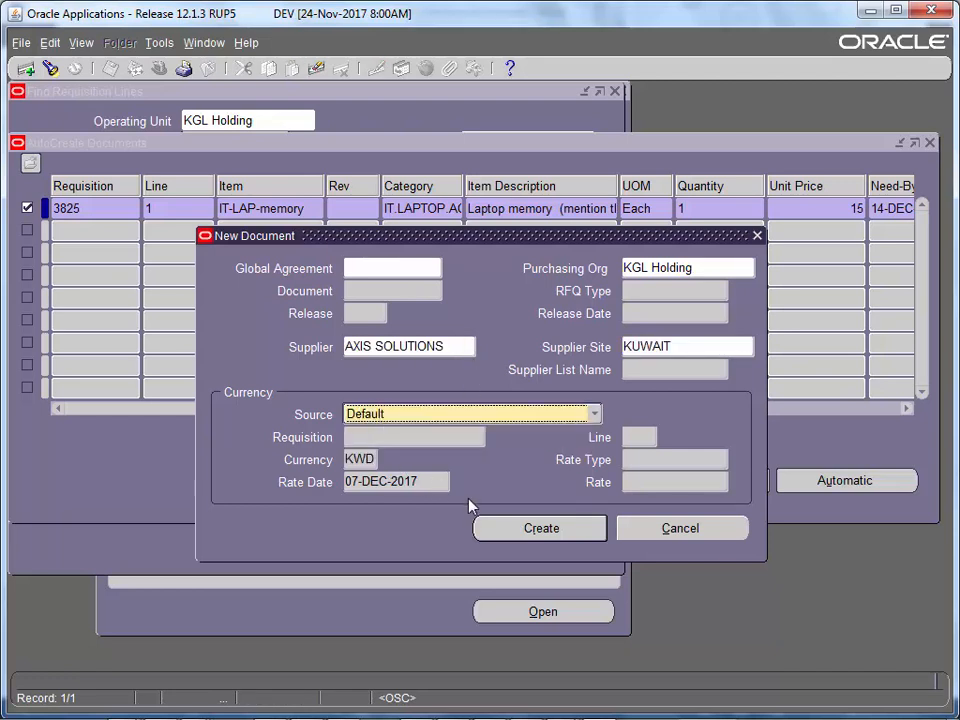
click(546, 530)
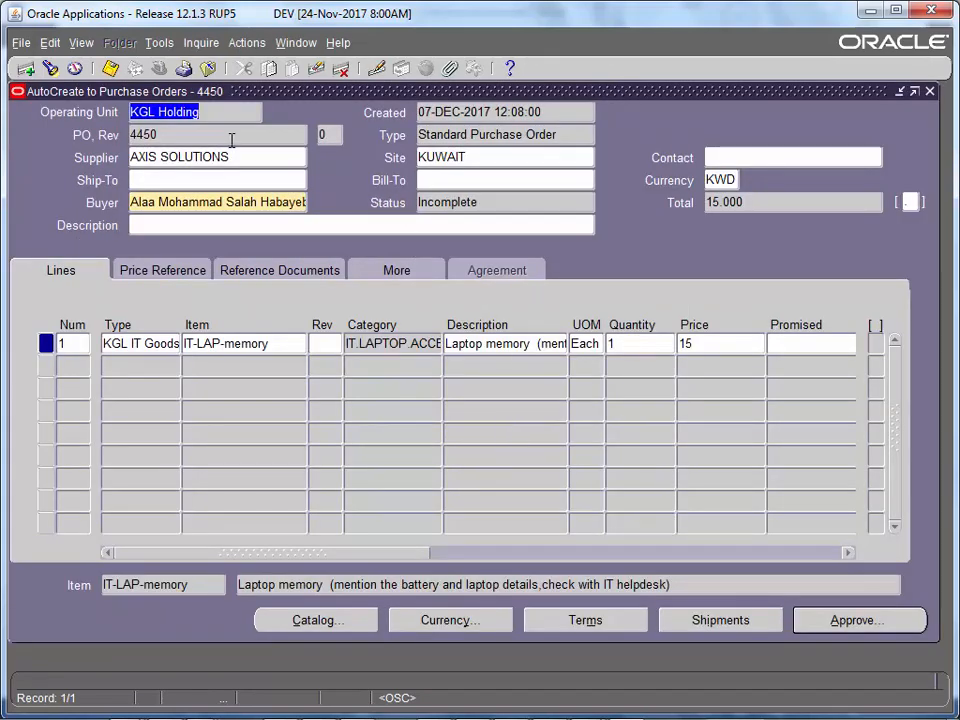
- Set PO 4450's ship-to location to Head Office PI using a %Head search
click(474, 155)
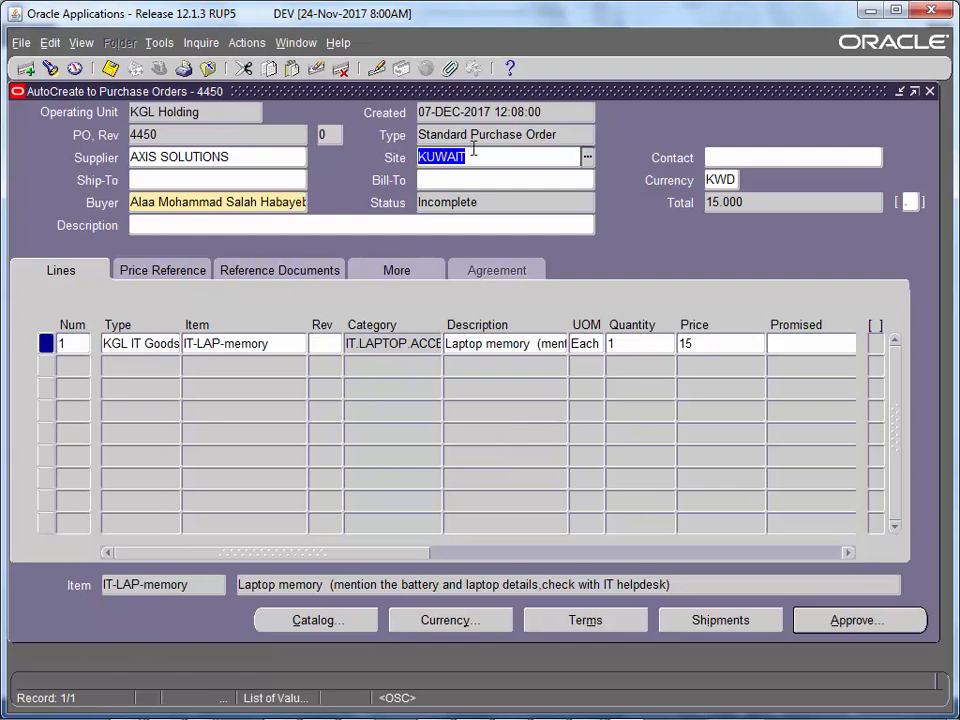
click(271, 184)
click(300, 180)
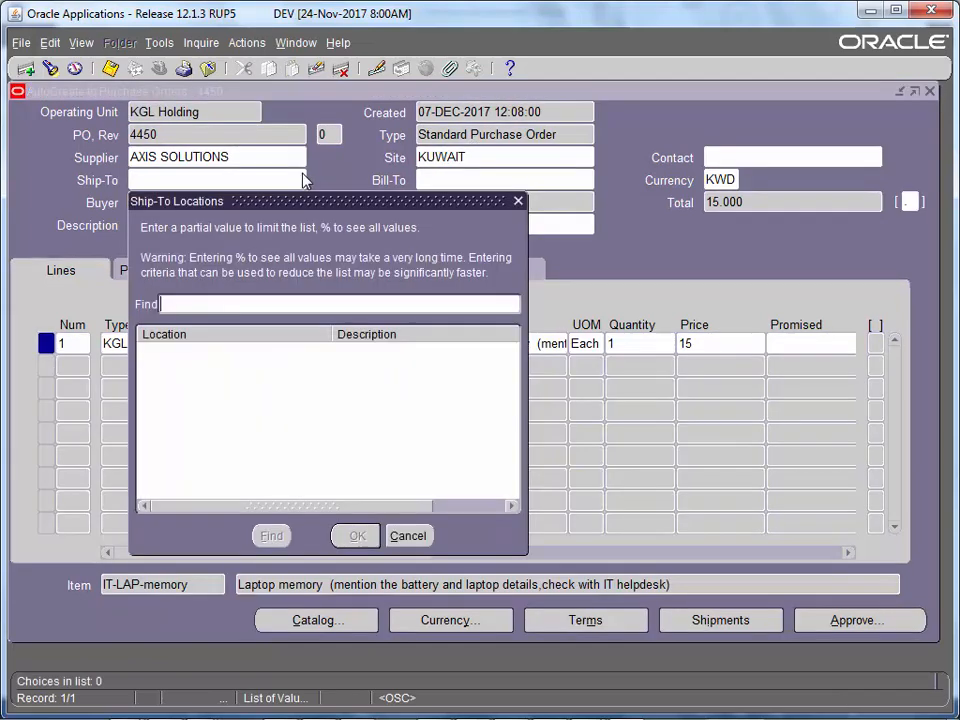
text(55)
key(BackSpace)
key(BackSpace)
text(%%)
text(Head%)
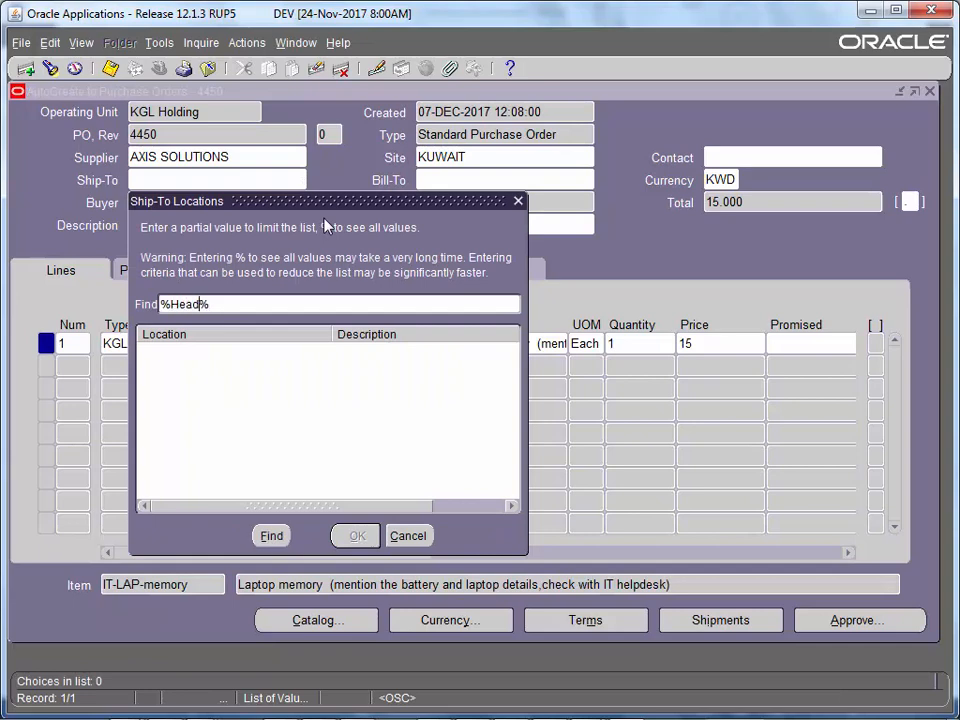
key(Return)
key(Down)
key(Return)
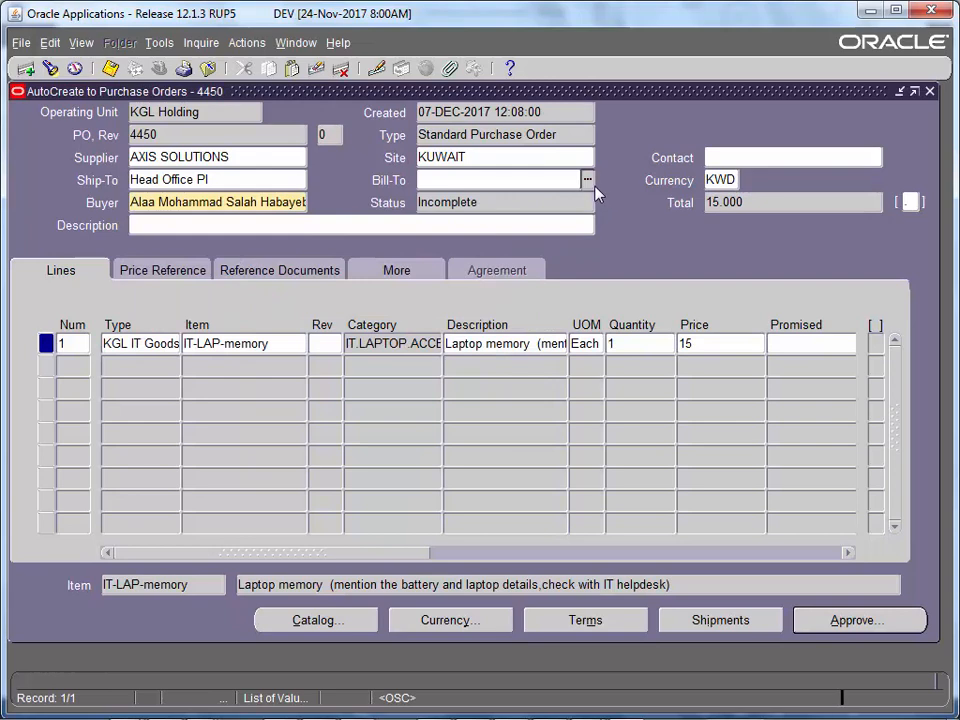
- Set the bill-to location to Head Office PI and save the order
key(ctrl+l)
text(%%)
key(Left)
text(Head)
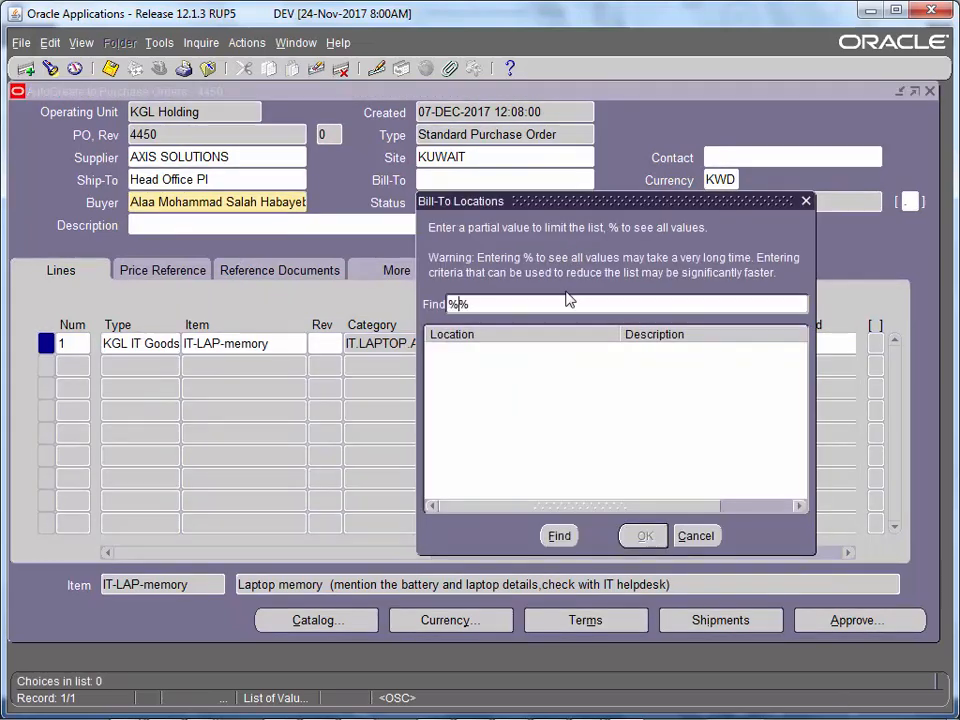
key(Return)
key(Down)
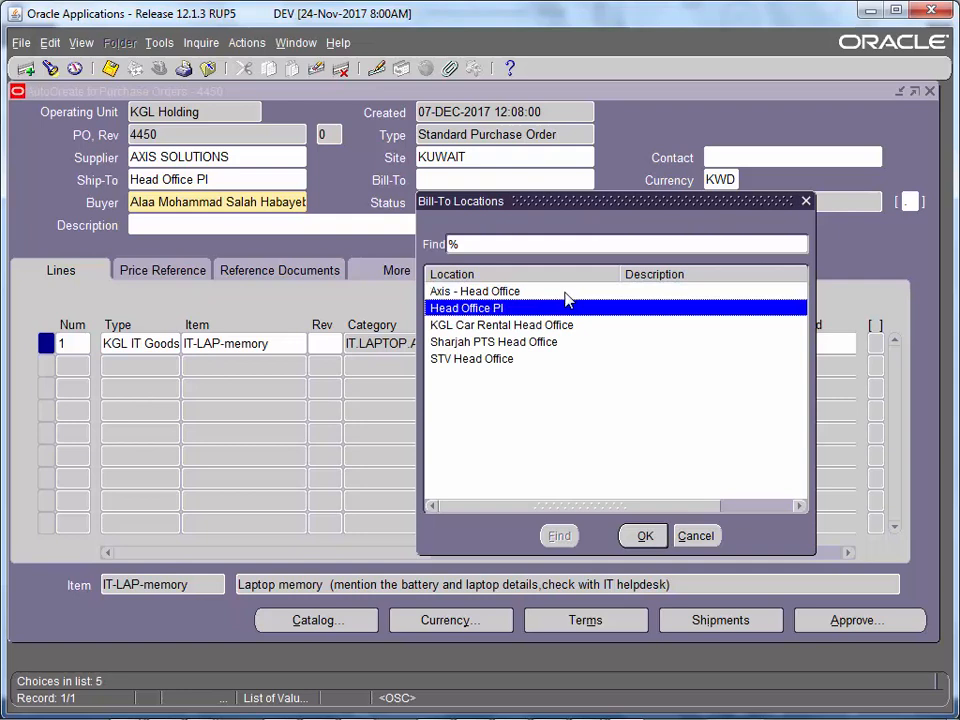
double_click(502, 310)
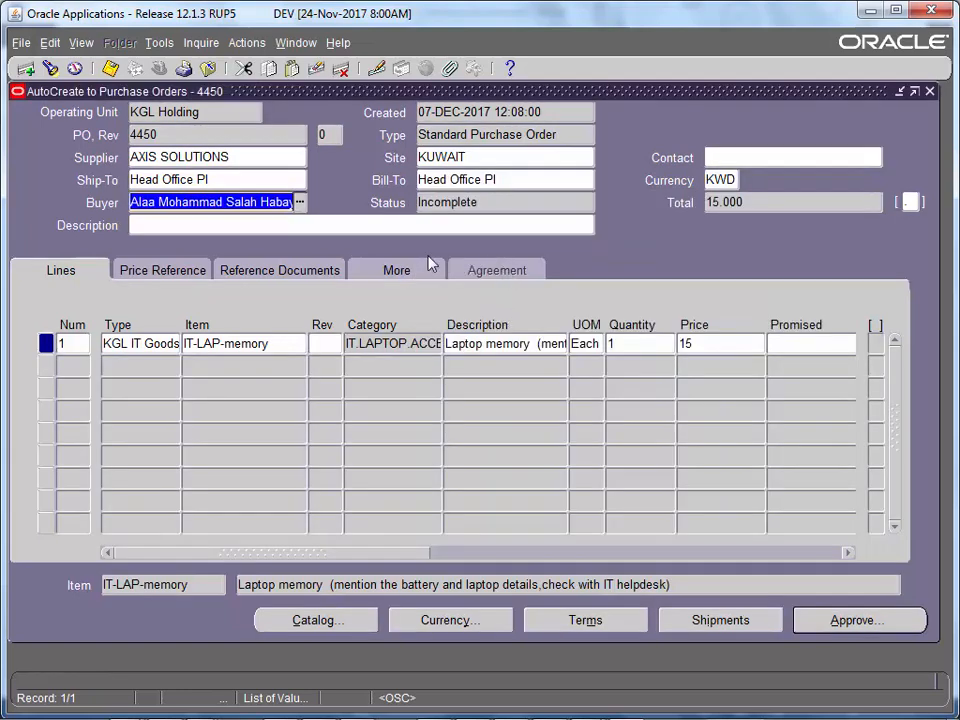
click(267, 343)
key(ctrl+s)
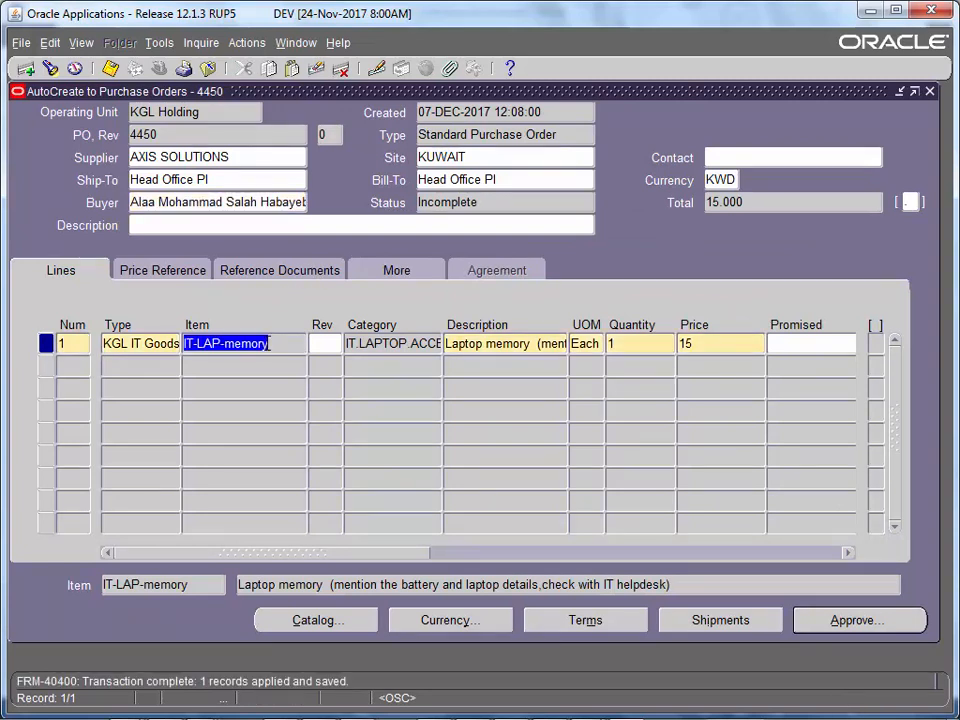
- Review PO 4450's number, supplier, line 1 item and price across the lines grid
click(160, 134)
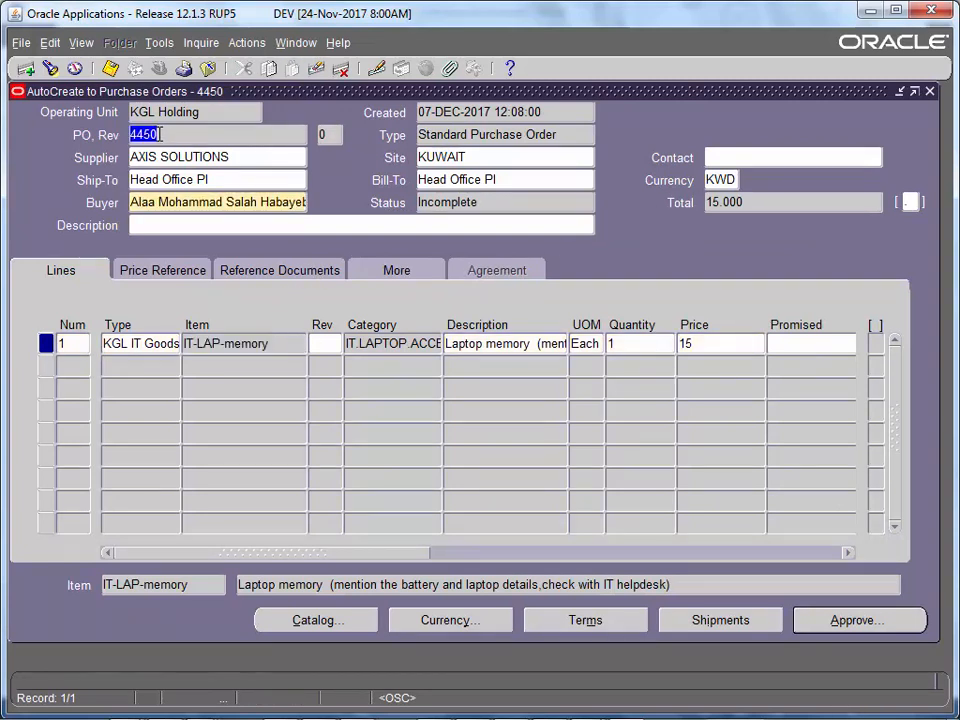
click(215, 160)
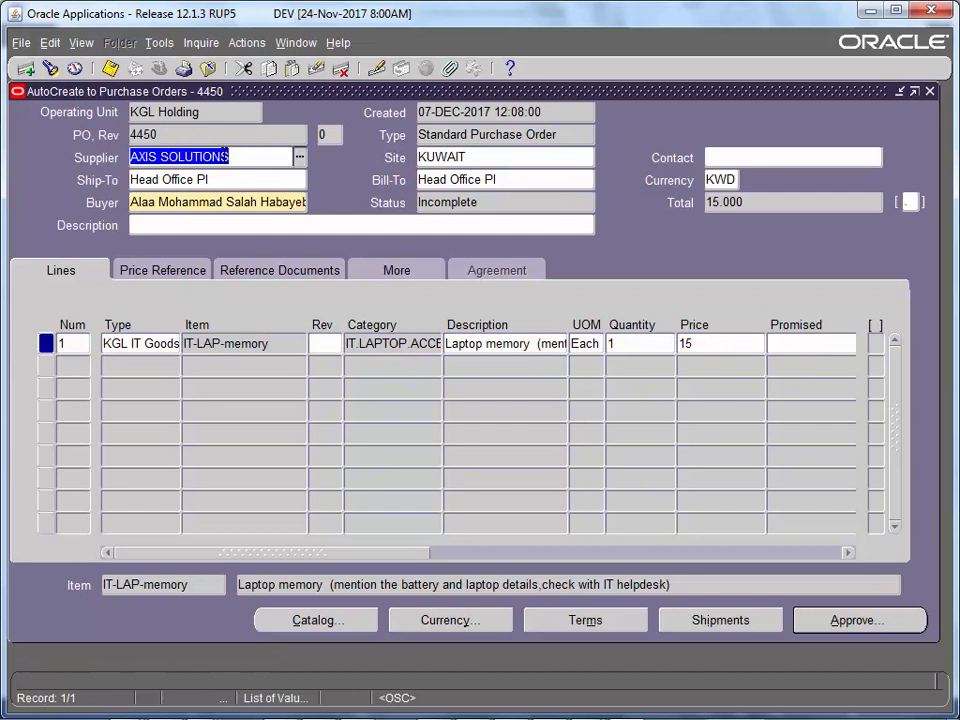
click(212, 341)
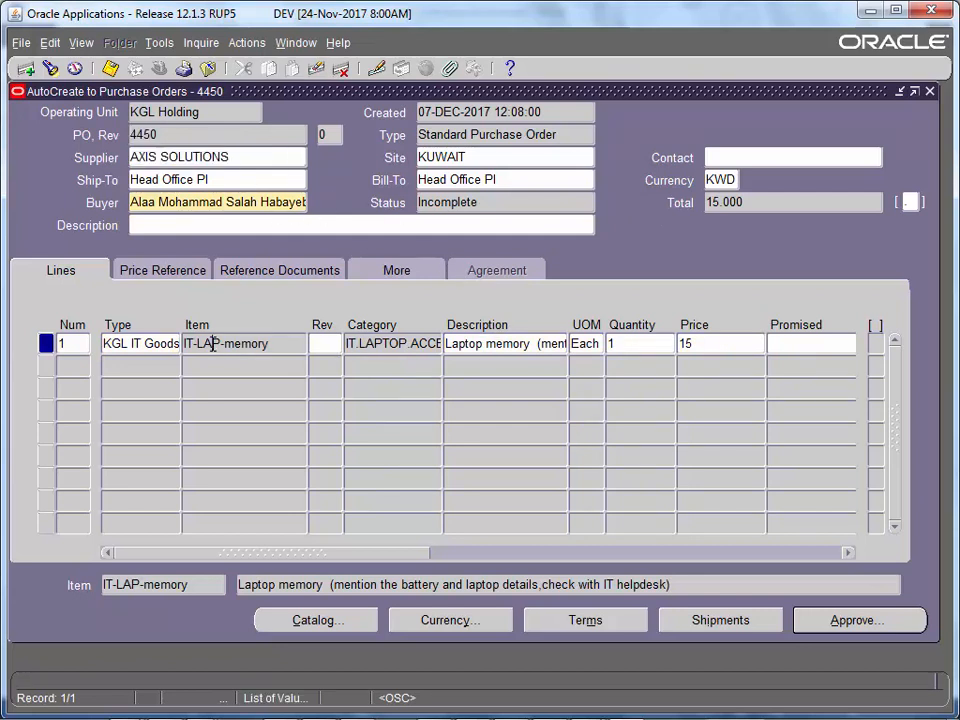
click(696, 343)
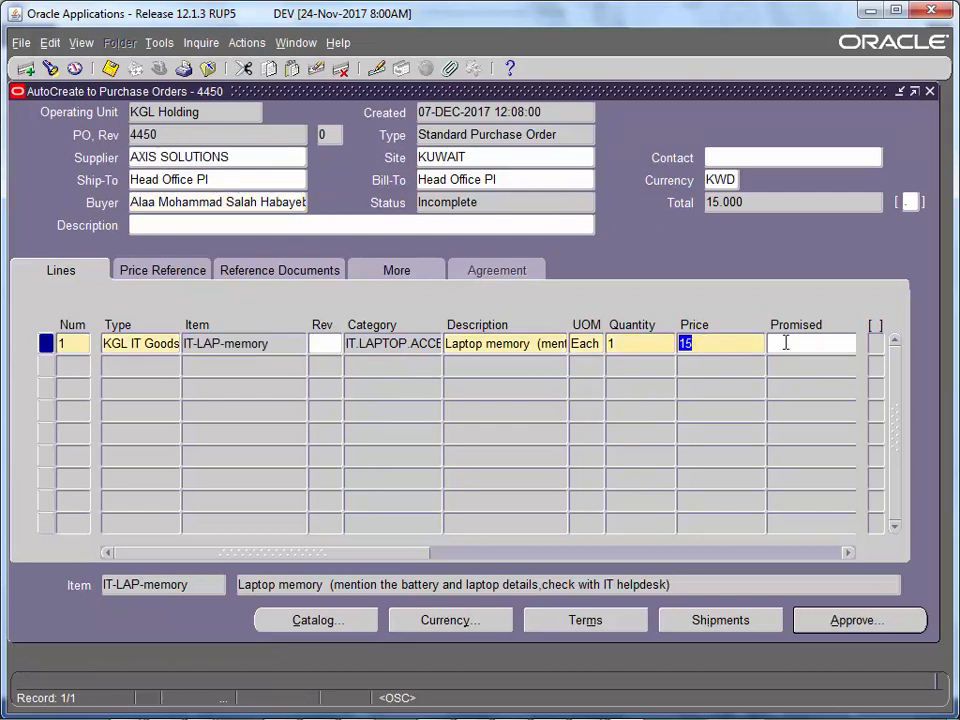
click(435, 562)
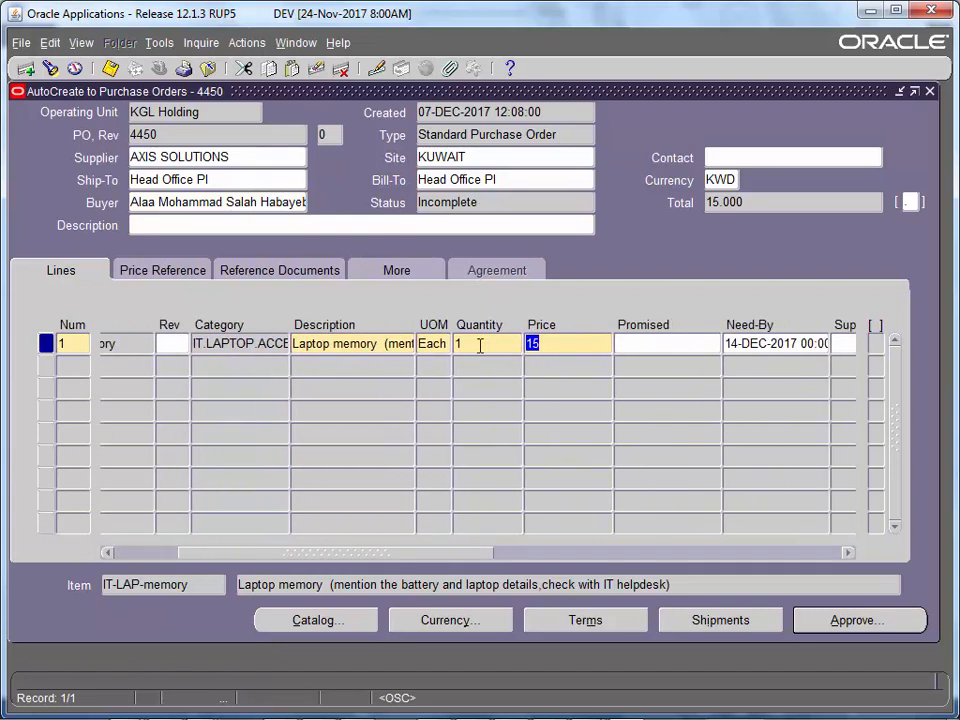
drag(365, 555, 440, 553)
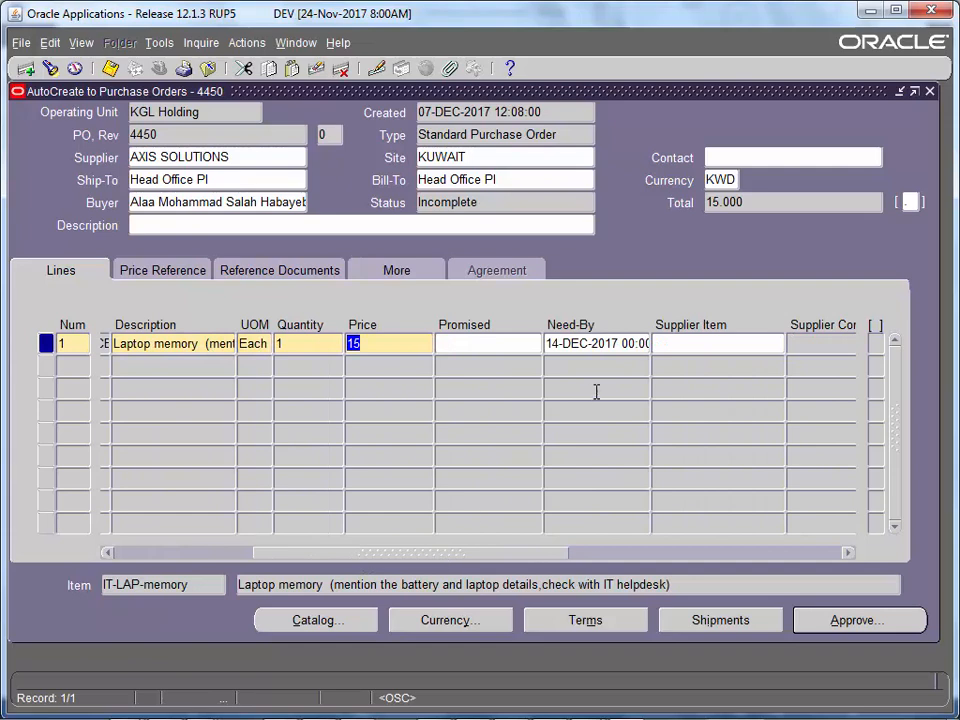
drag(546, 558, 619, 562)
- Open the Shipments window and check ship-to KGL Holding and quantity 1
click(705, 621)
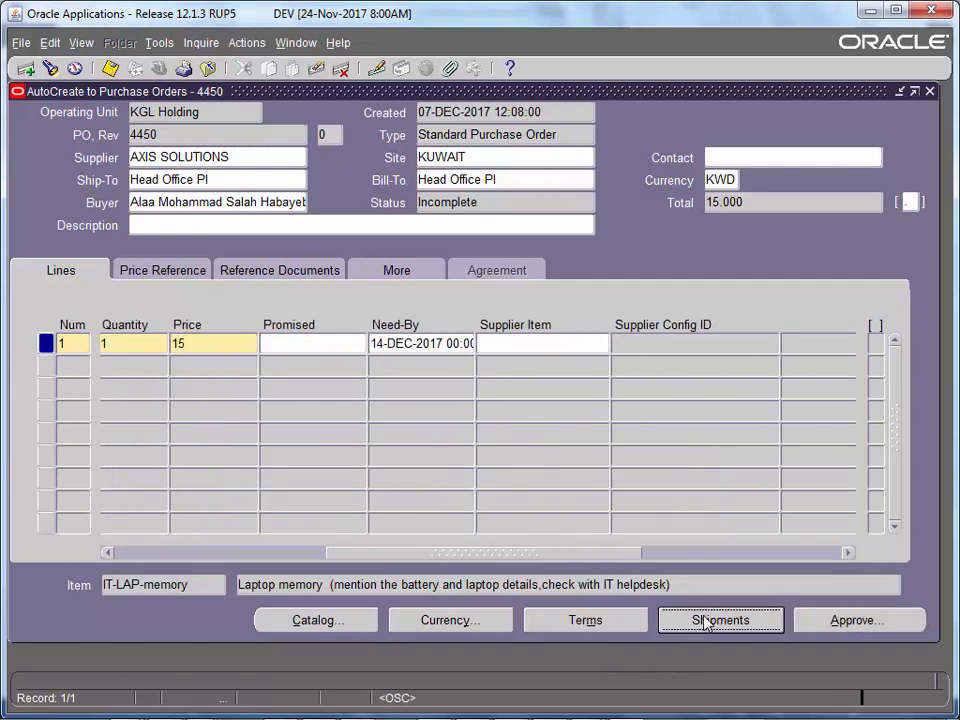
click(148, 242)
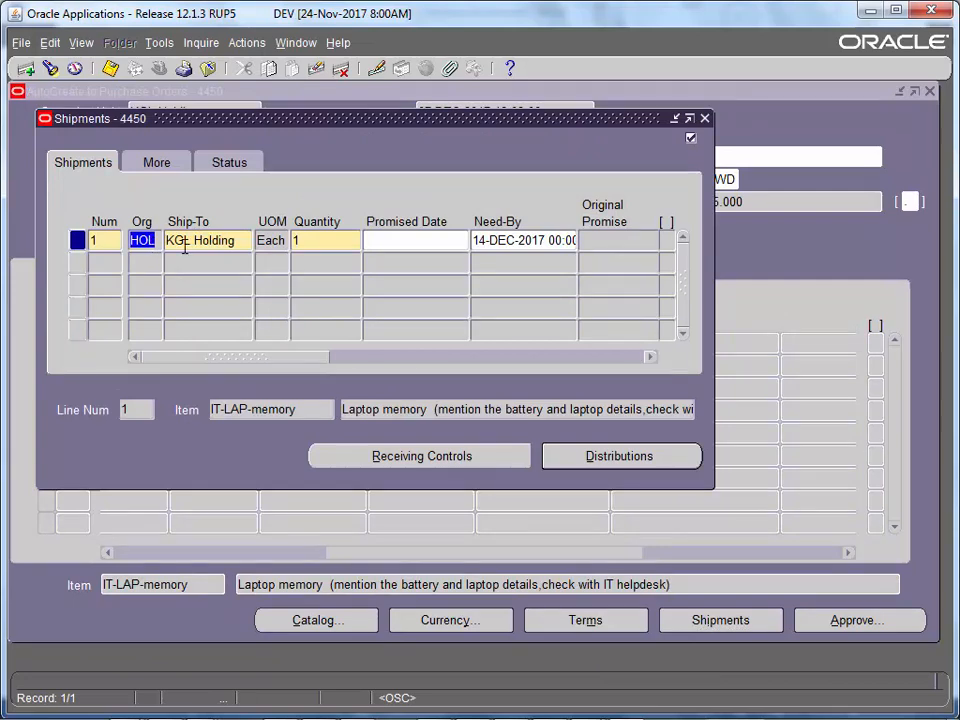
click(184, 252)
click(316, 247)
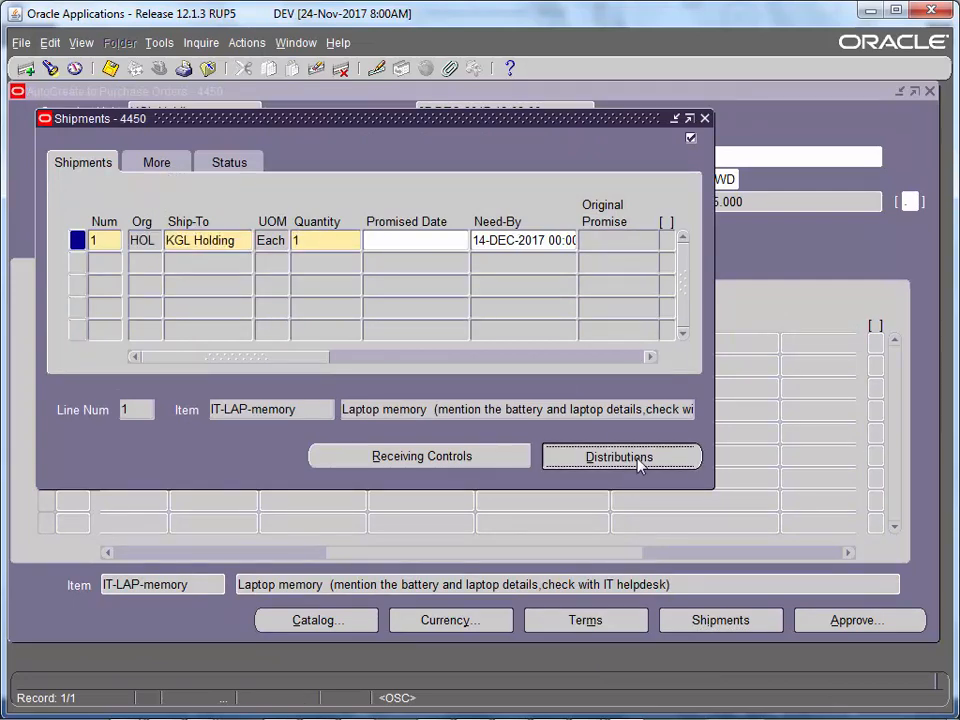
- Open the shipment's distribution and review its requester and PO charge account
click(640, 460)
click(343, 268)
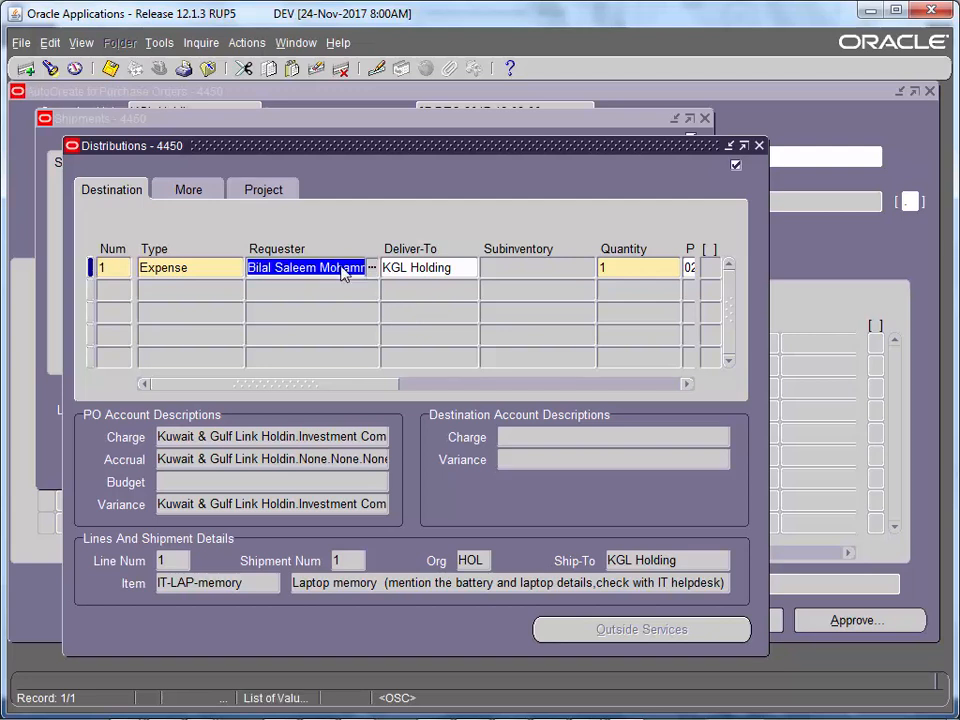
drag(264, 273, 387, 268)
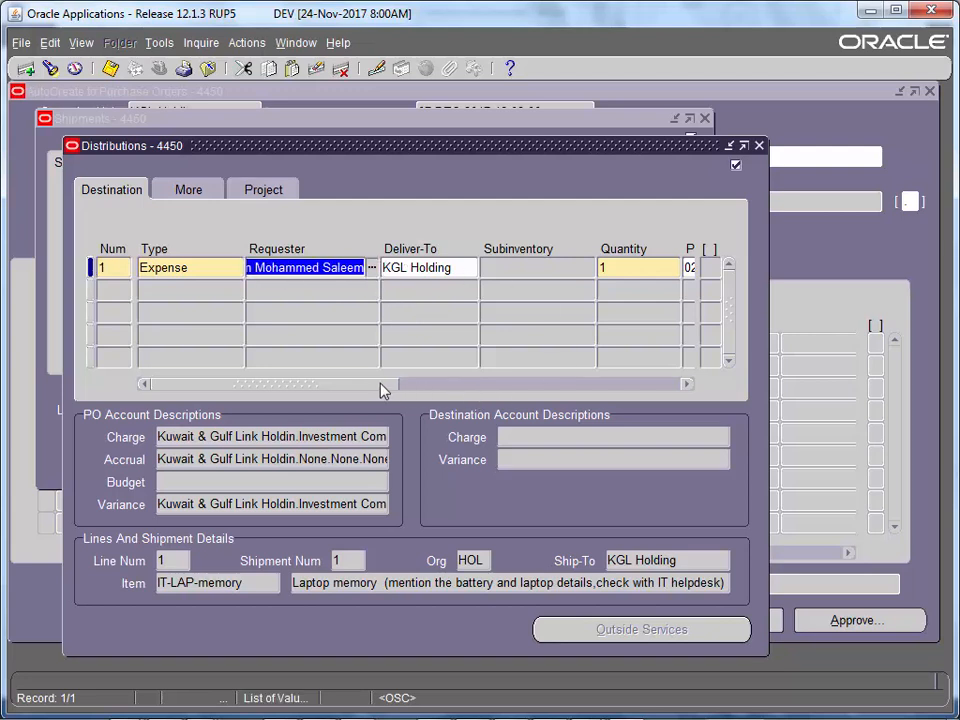
drag(380, 384, 487, 384)
click(549, 268)
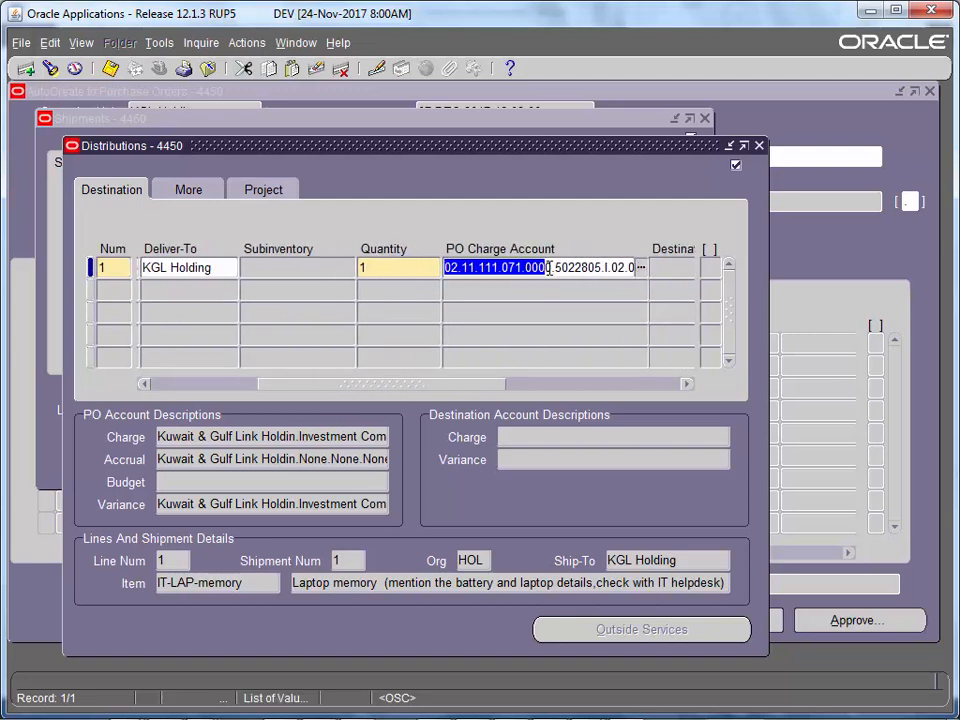
click(641, 267)
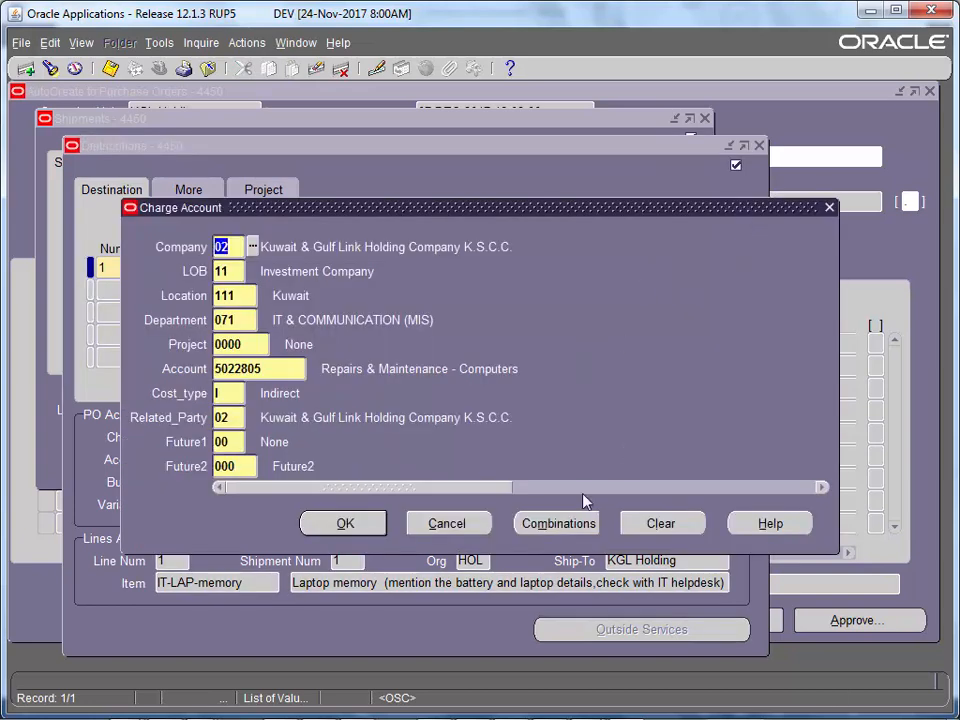
click(447, 523)
- Check the distribution's source requisition 3825, line 1, and close Distributions
click(208, 199)
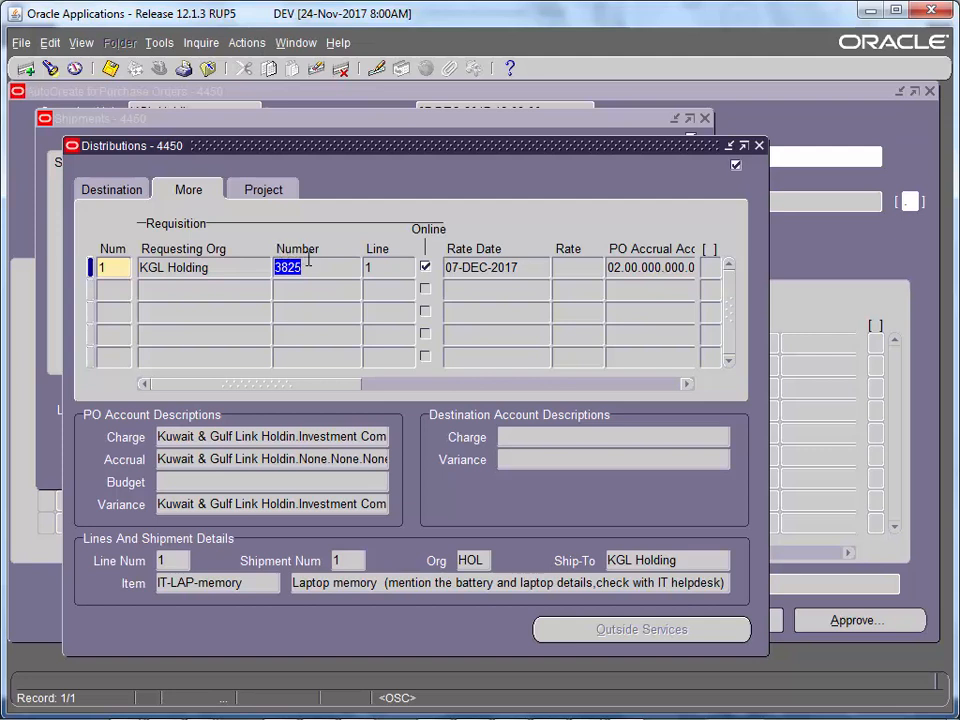
click(384, 272)
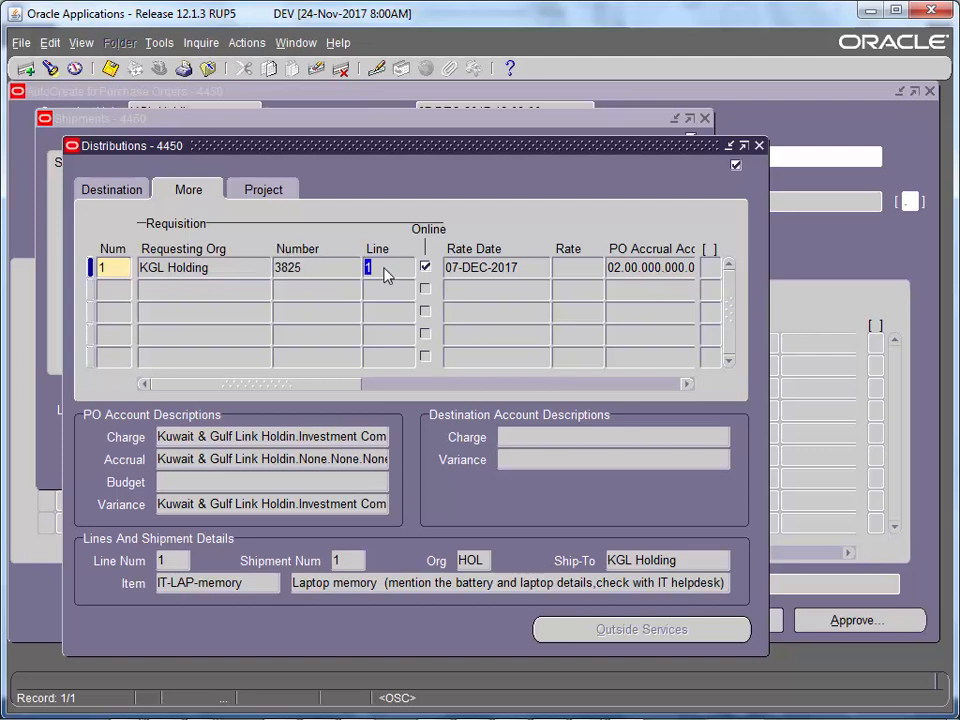
click(323, 272)
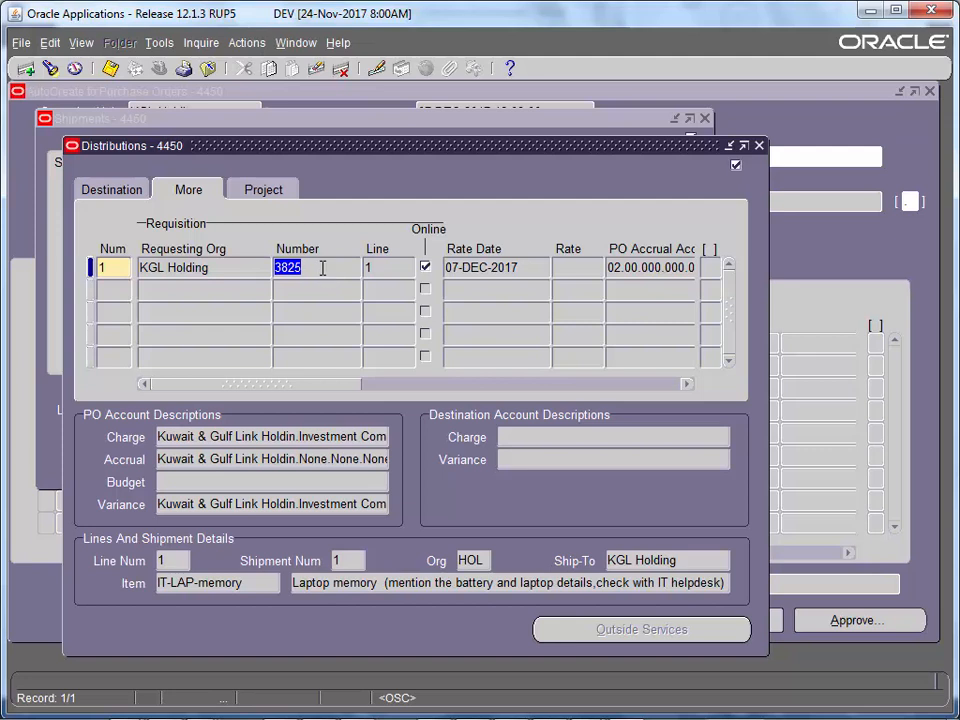
click(369, 272)
click(278, 272)
click(760, 147)
- Close Shipments, review ship-to location and currency, and open Approve Document for PO 4450
click(705, 118)
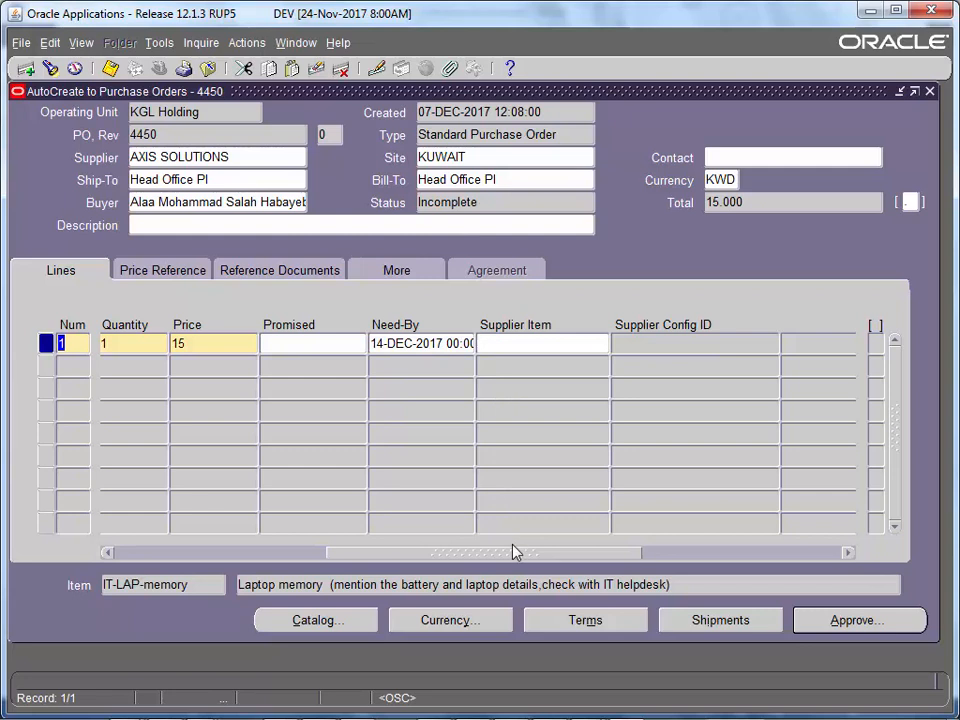
drag(367, 557, 146, 552)
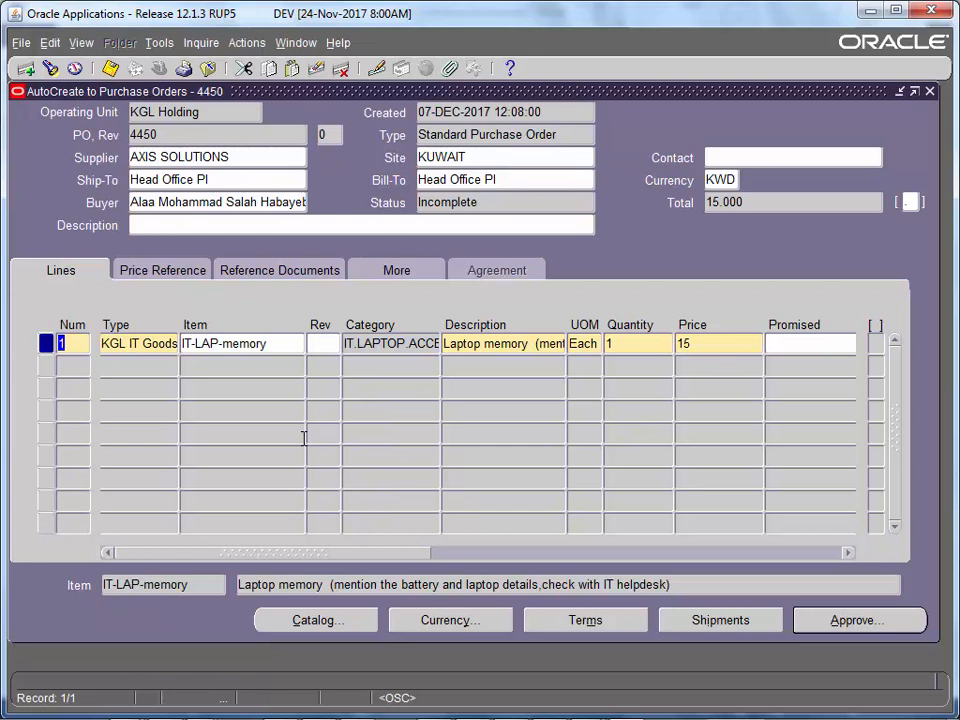
click(251, 182)
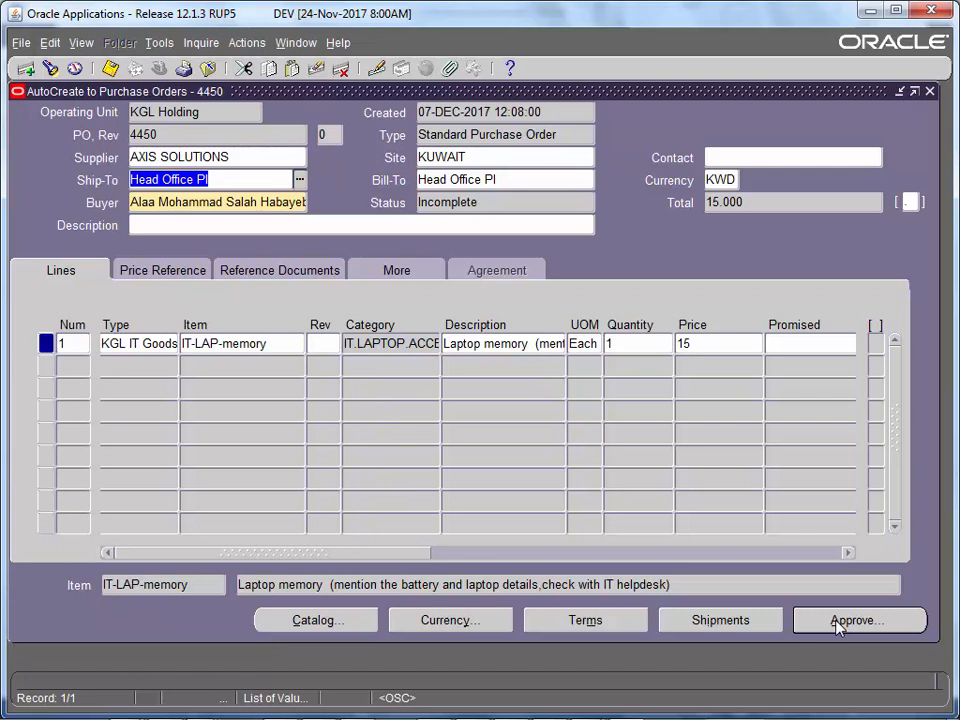
click(714, 183)
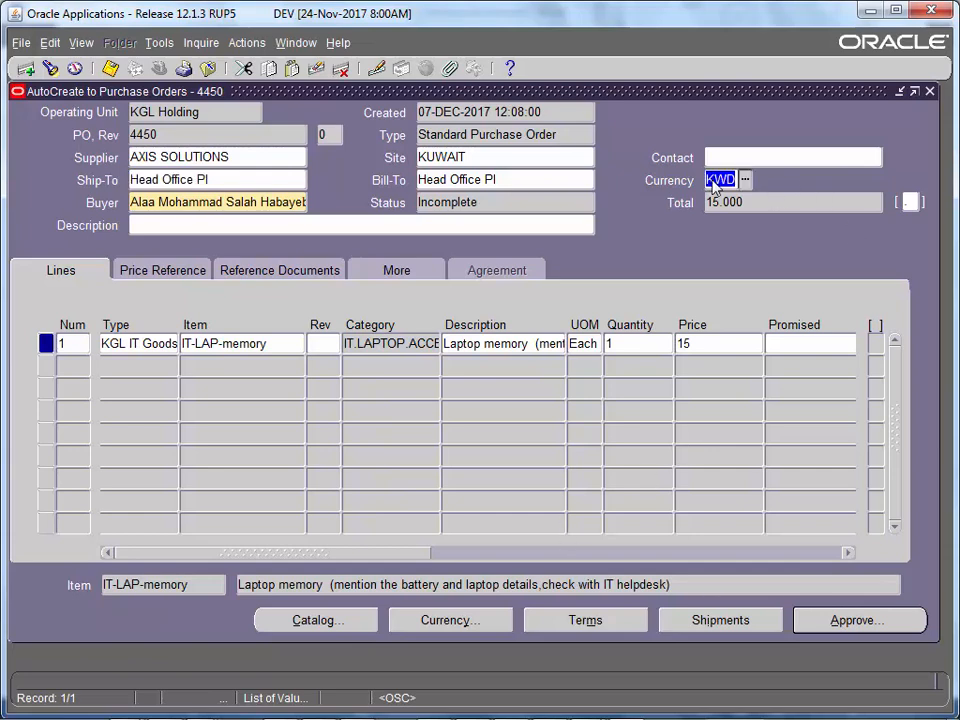
click(818, 622)
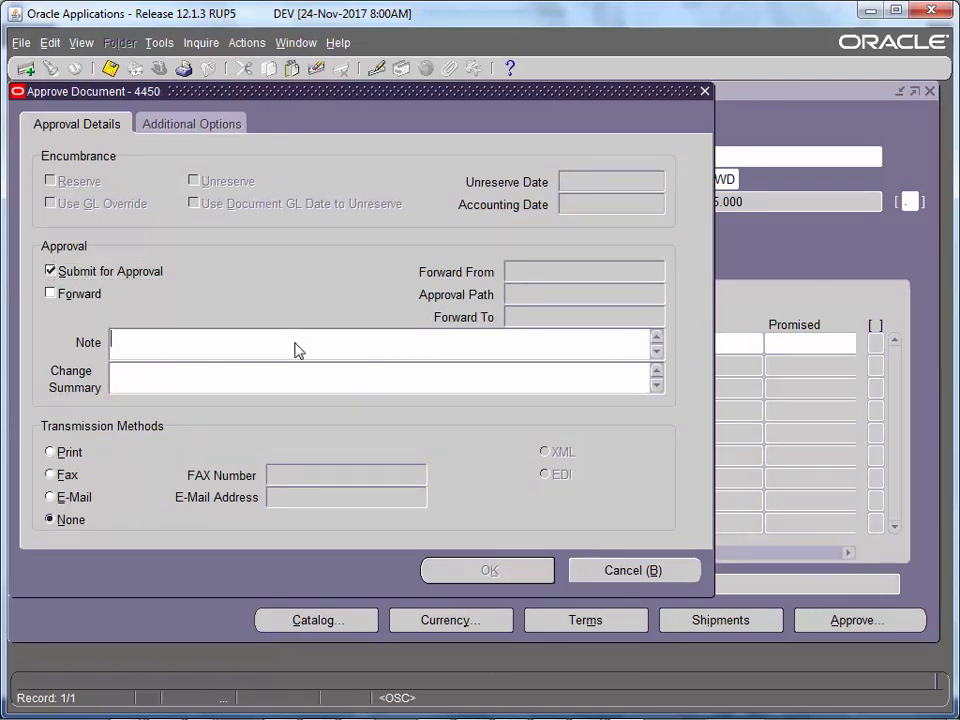
- Forward PO 4450 for approval along the KGL GROUP IT PO Hierarchy path
click(90, 295)
click(645, 294)
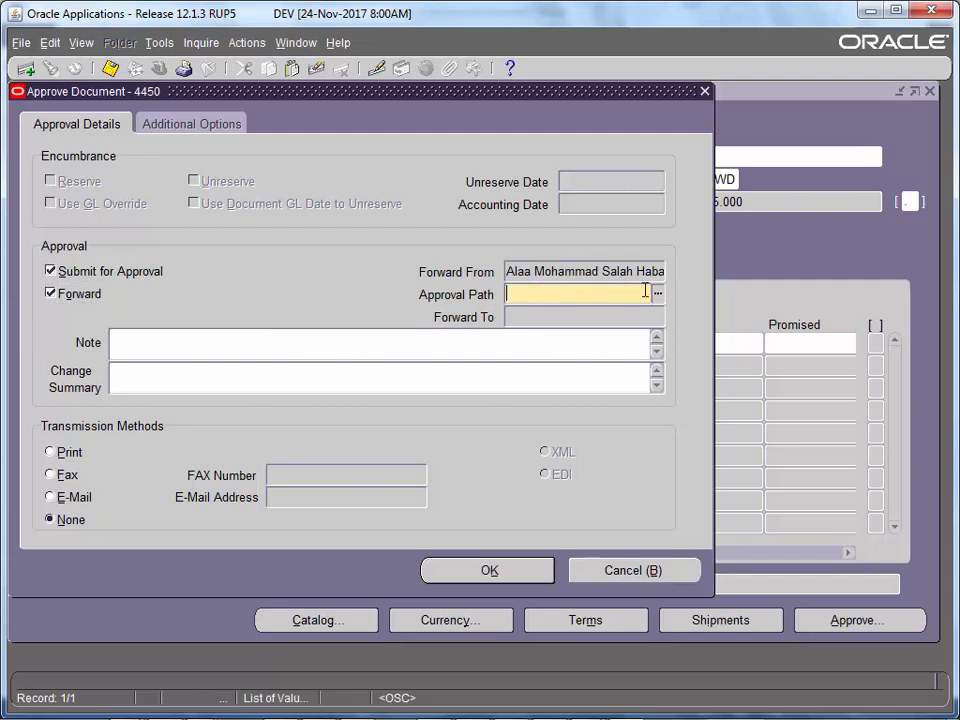
click(659, 294)
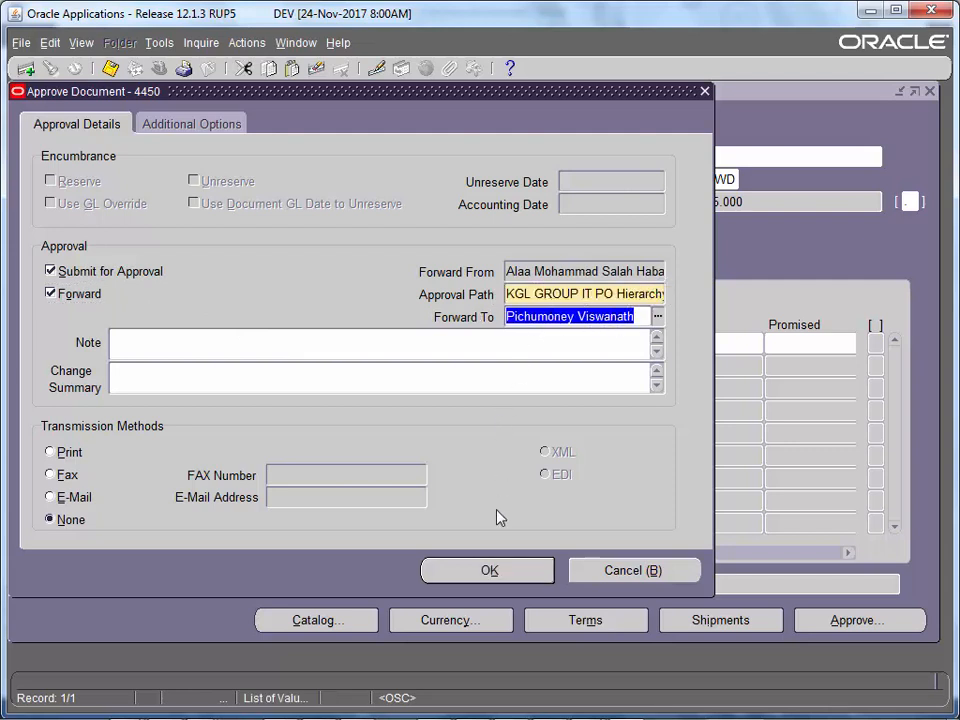
click(499, 581)
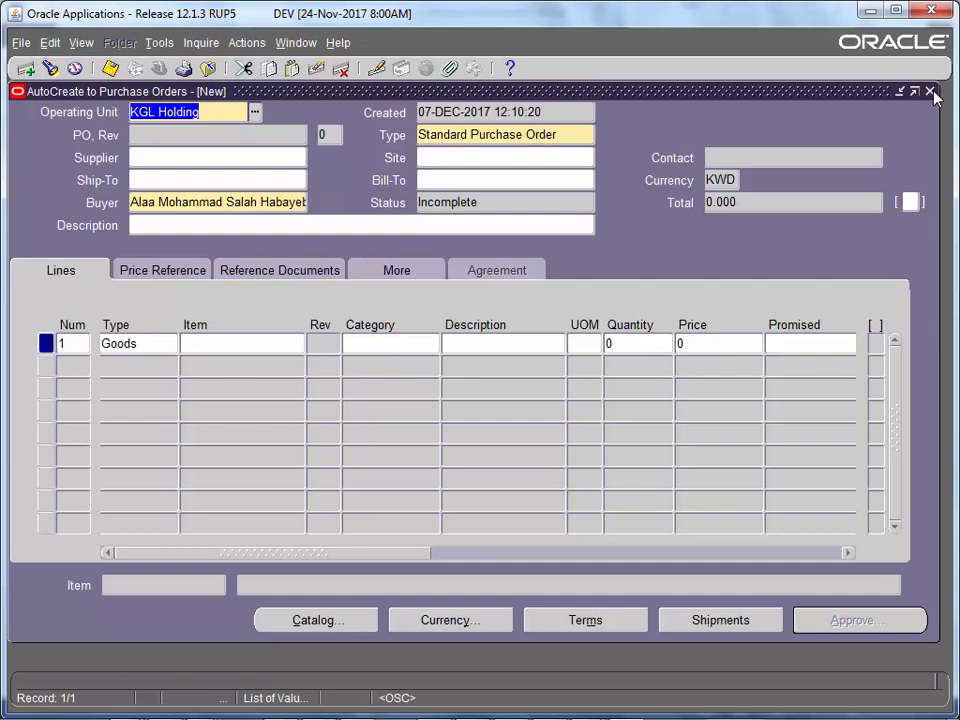
- Close the AutoCreate windows and set a Purchase Order Summary search for order dates from 07-DEC-2017
click(930, 91)
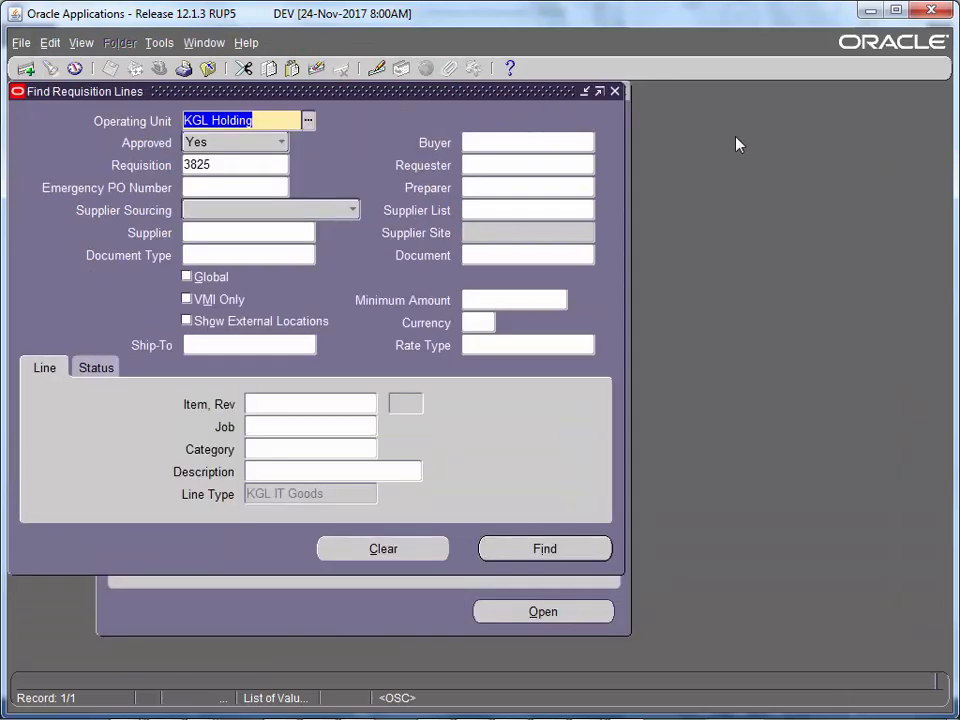
click(615, 92)
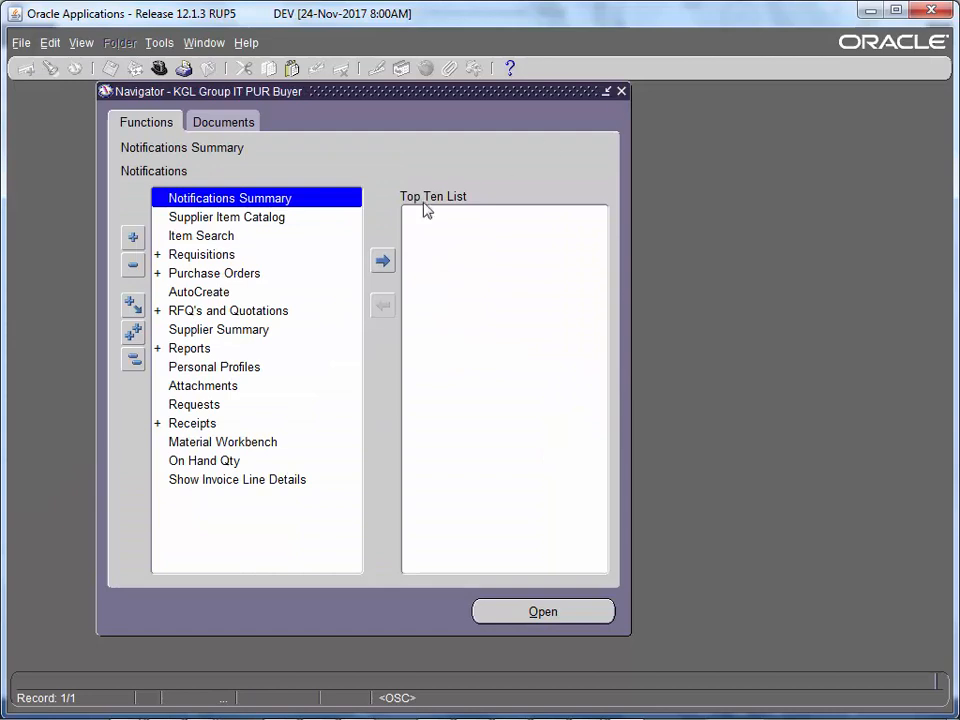
double_click(265, 280)
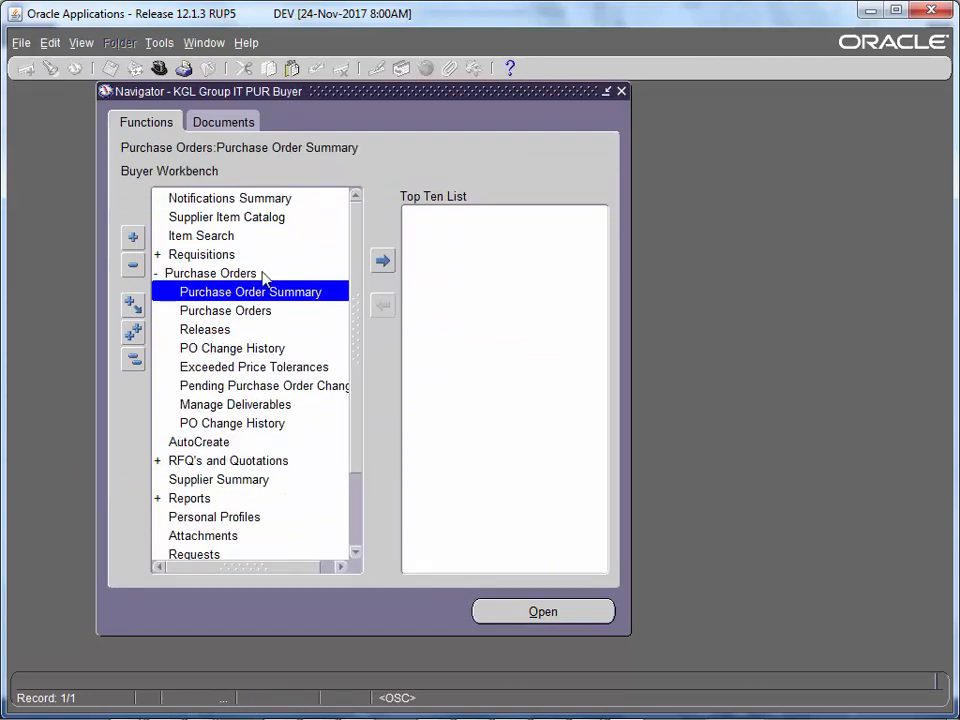
double_click(265, 292)
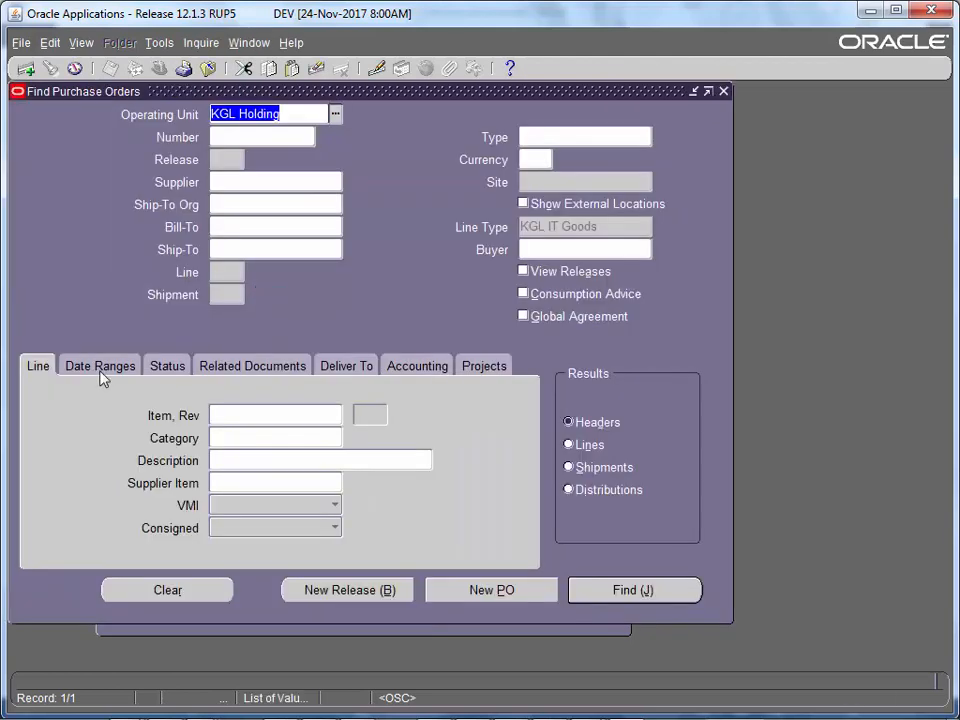
click(100, 368)
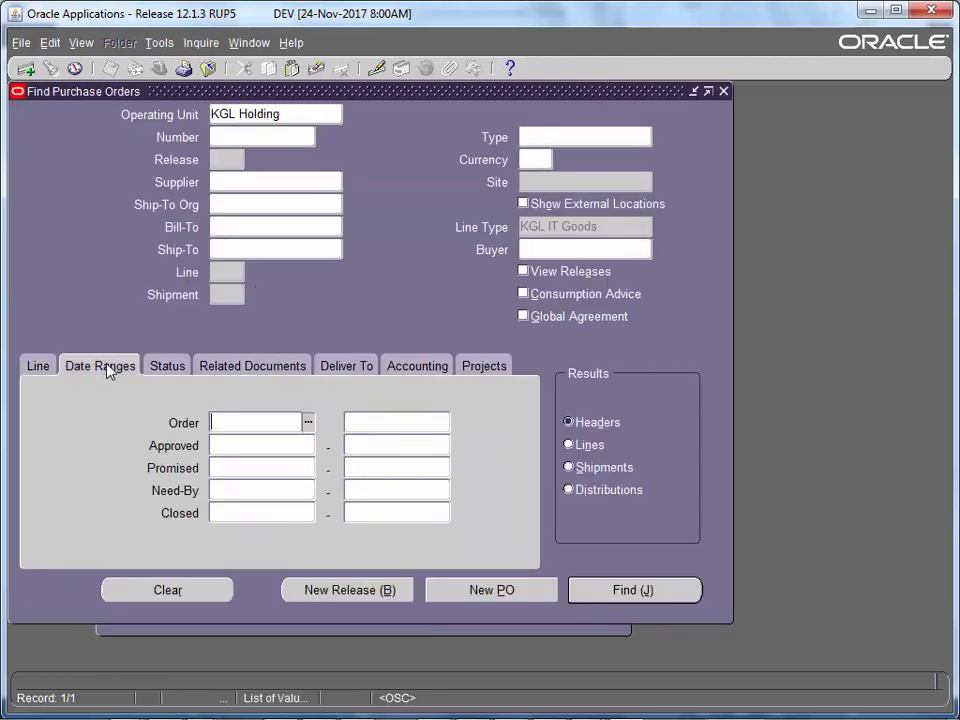
click(308, 422)
click(199, 443)
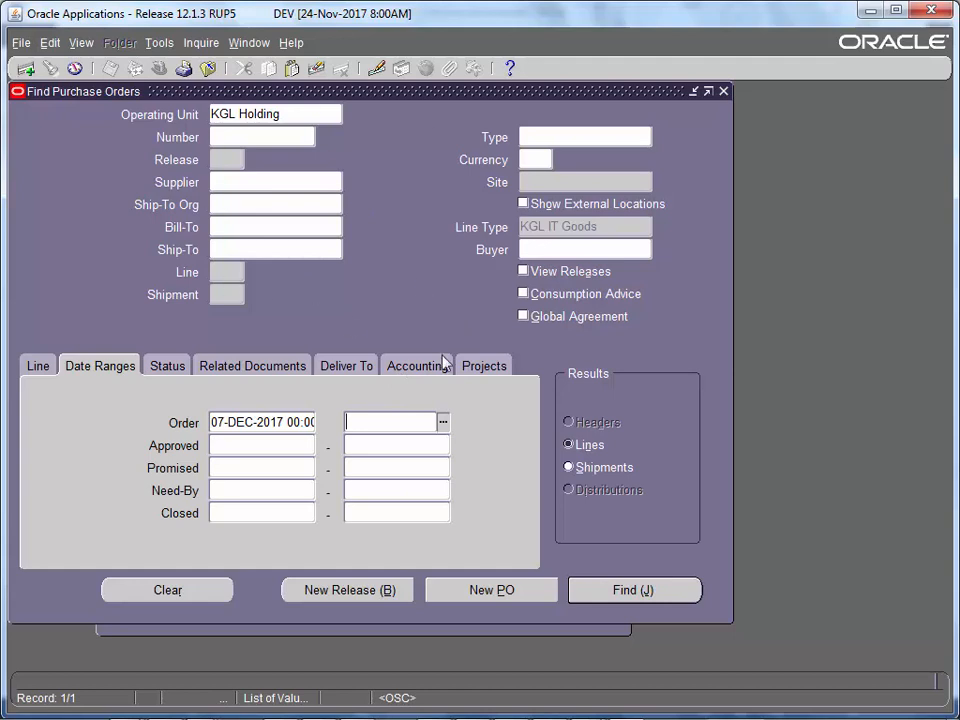
click(648, 591)
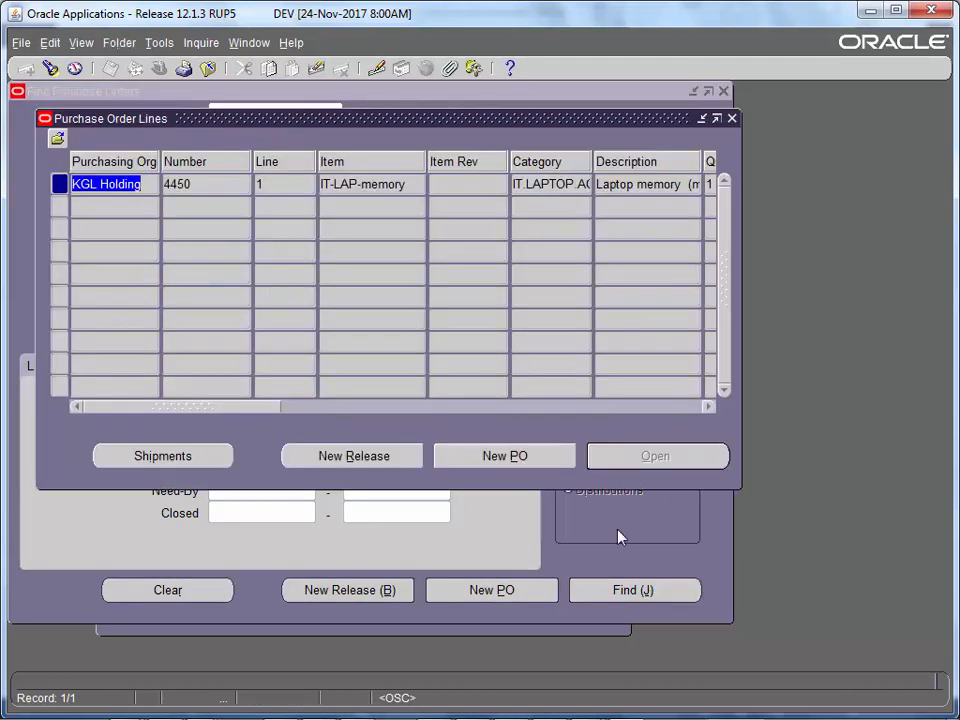
click(206, 186)
right_click(184, 189)
click(199, 212)
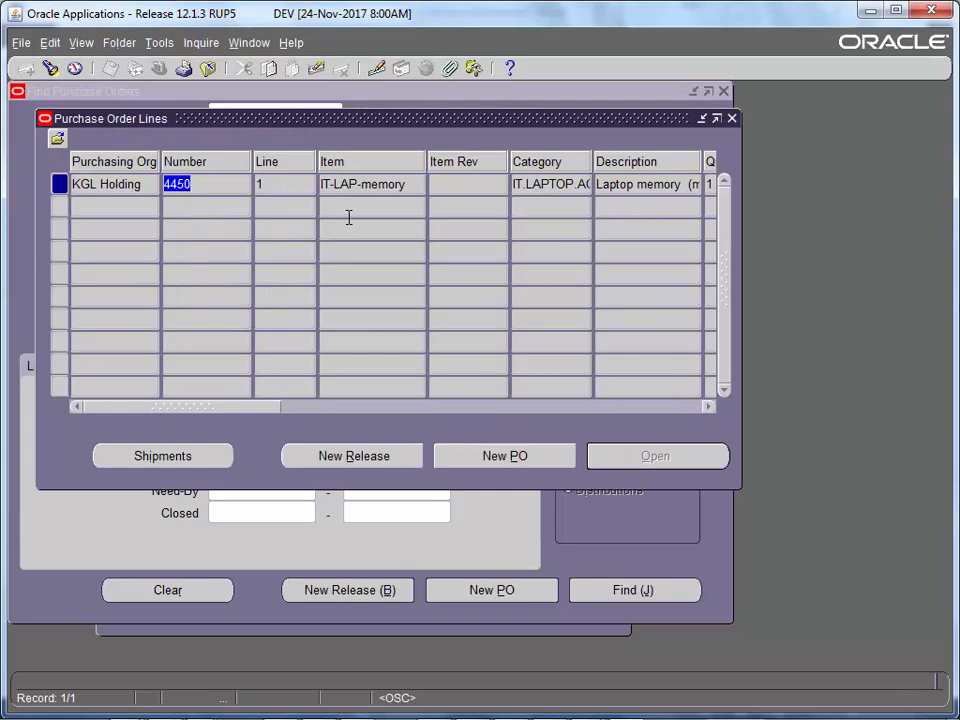
click(157, 43)
click(201, 43)
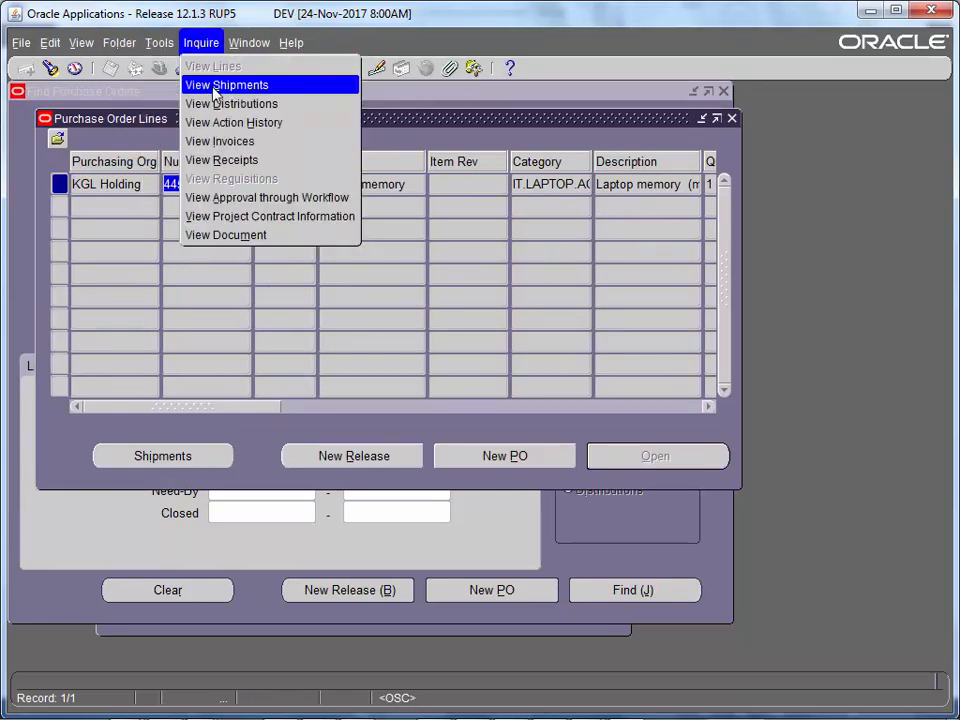
click(226, 123)
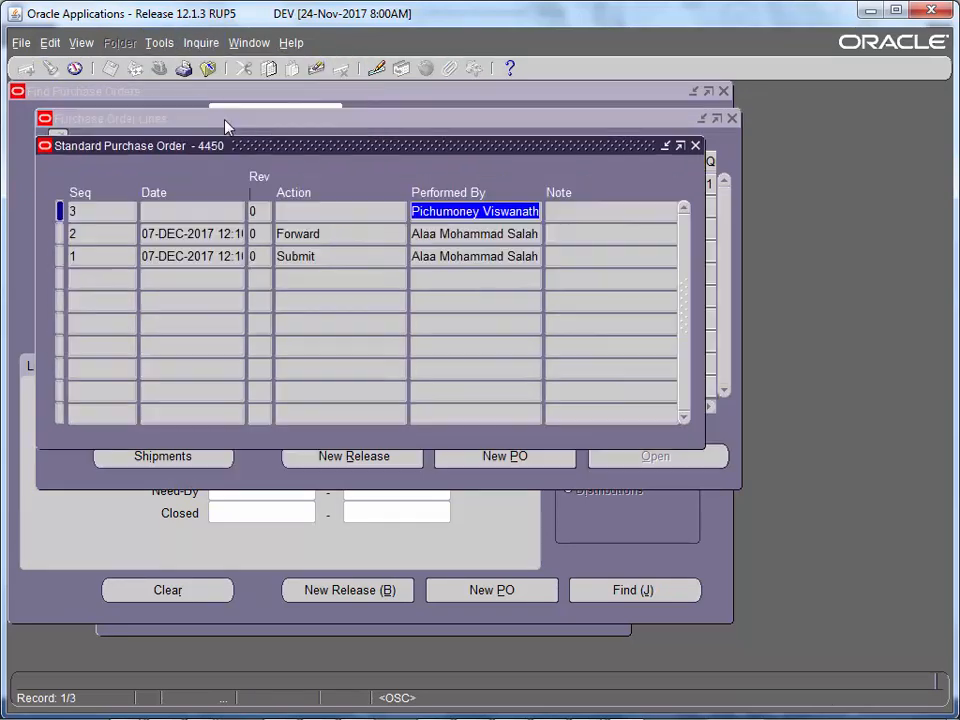
click(460, 257)
click(454, 216)
click(695, 146)
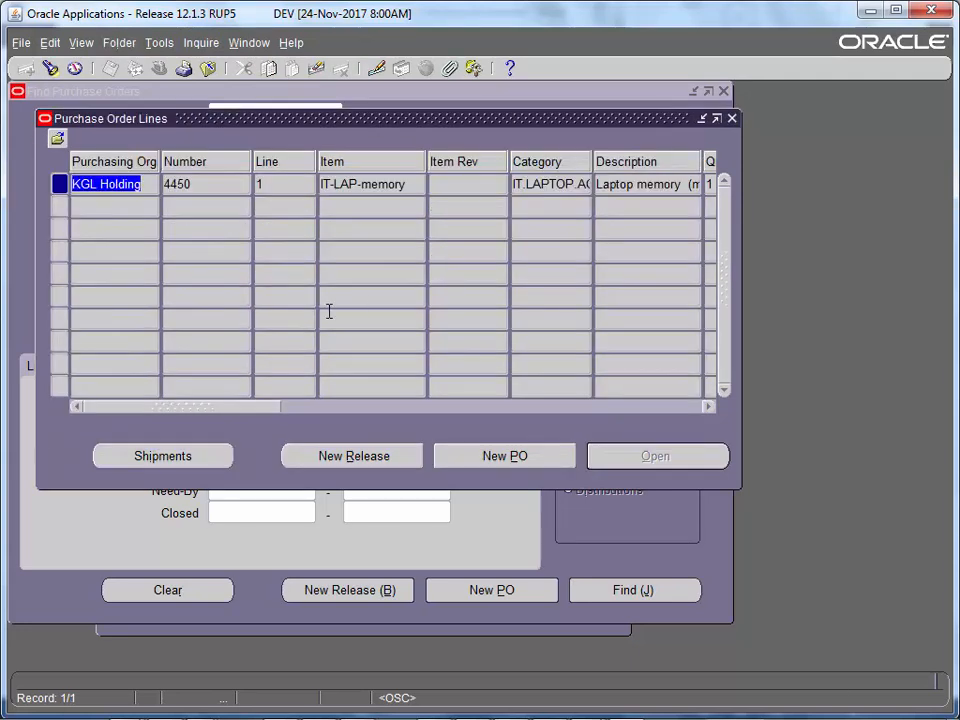
drag(232, 407, 333, 406)
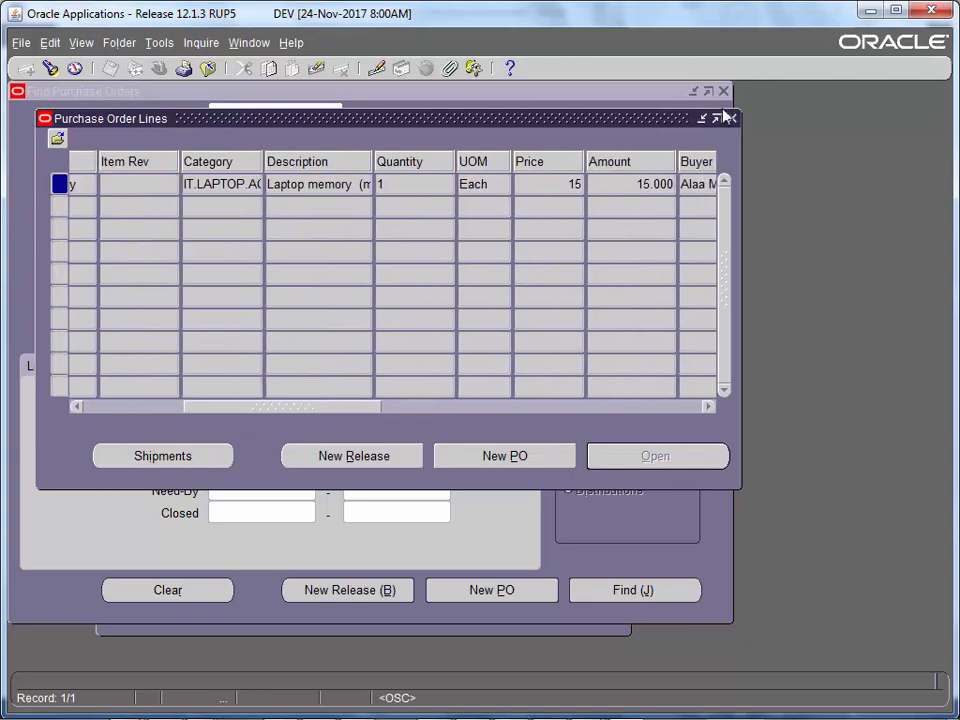
click(732, 119)
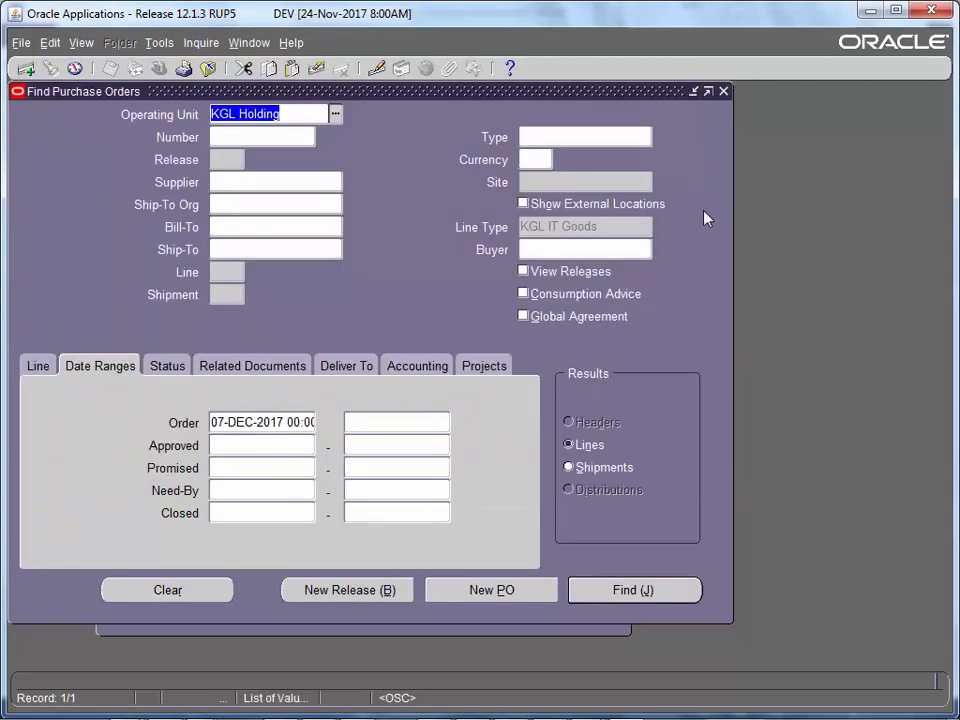
click(620, 591)
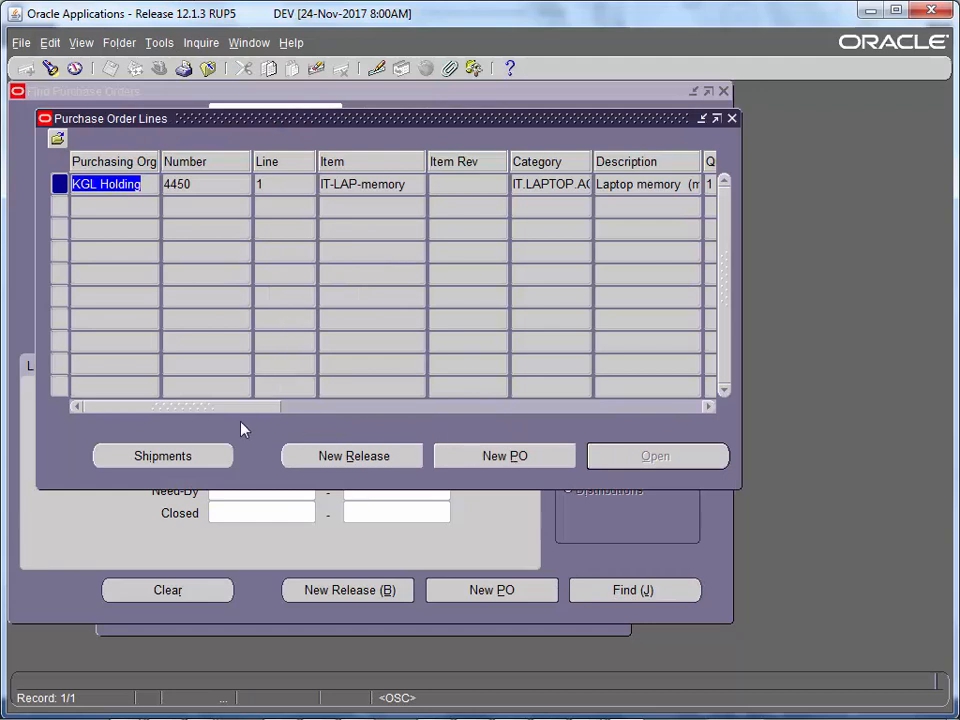
drag(237, 407, 624, 480)
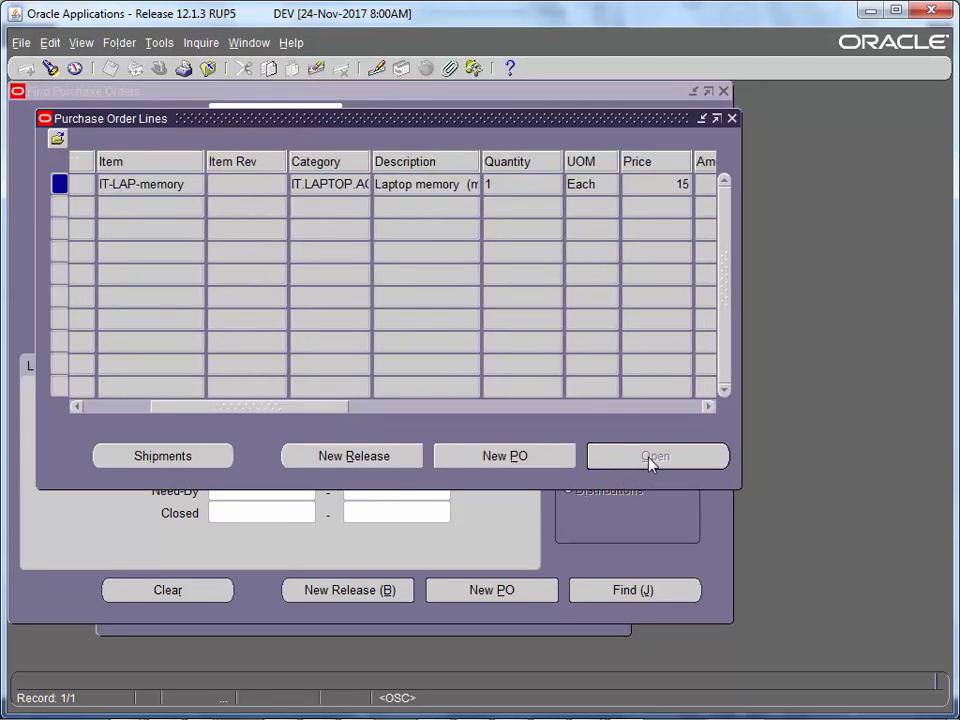
drag(360, 416, 540, 428)
click(731, 118)
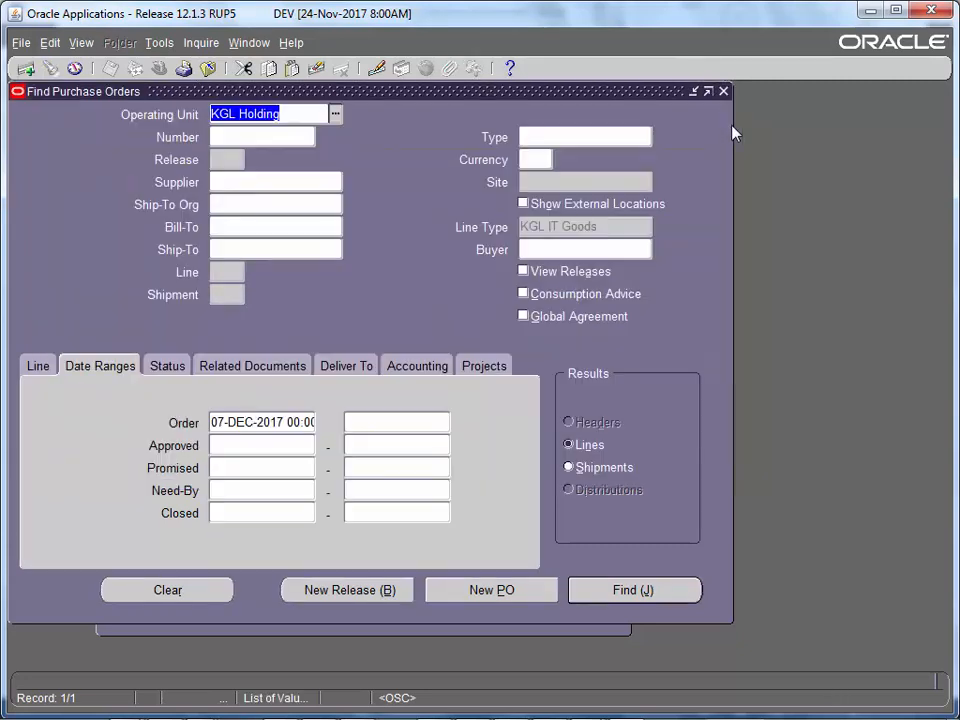
- In Users List.docx, copy the next approver's user name from the PO (IT) row
click(724, 91)
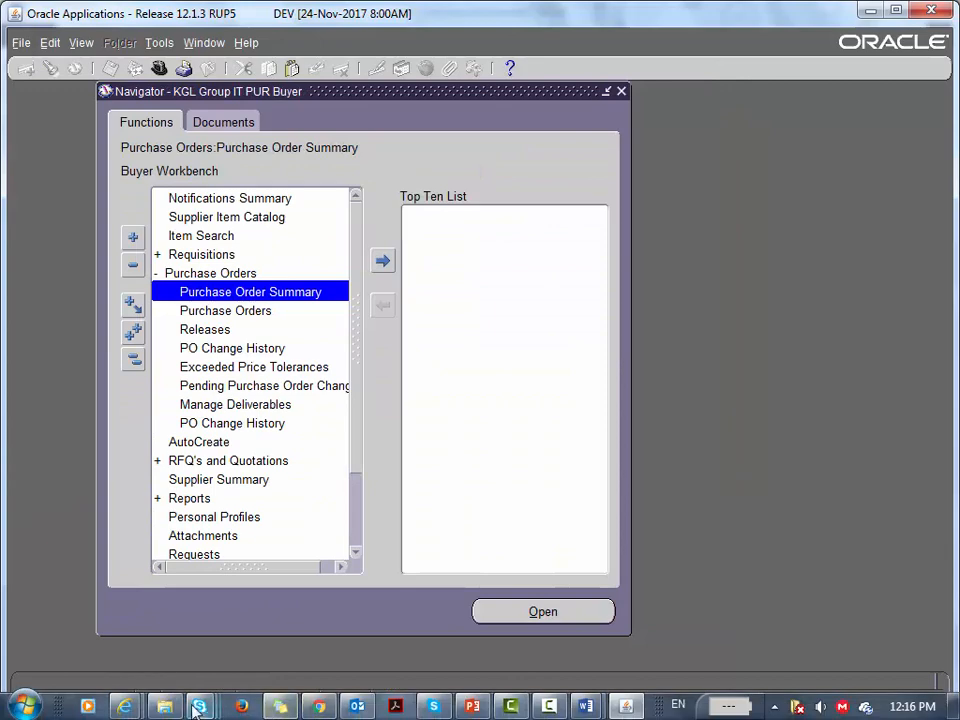
click(585, 706)
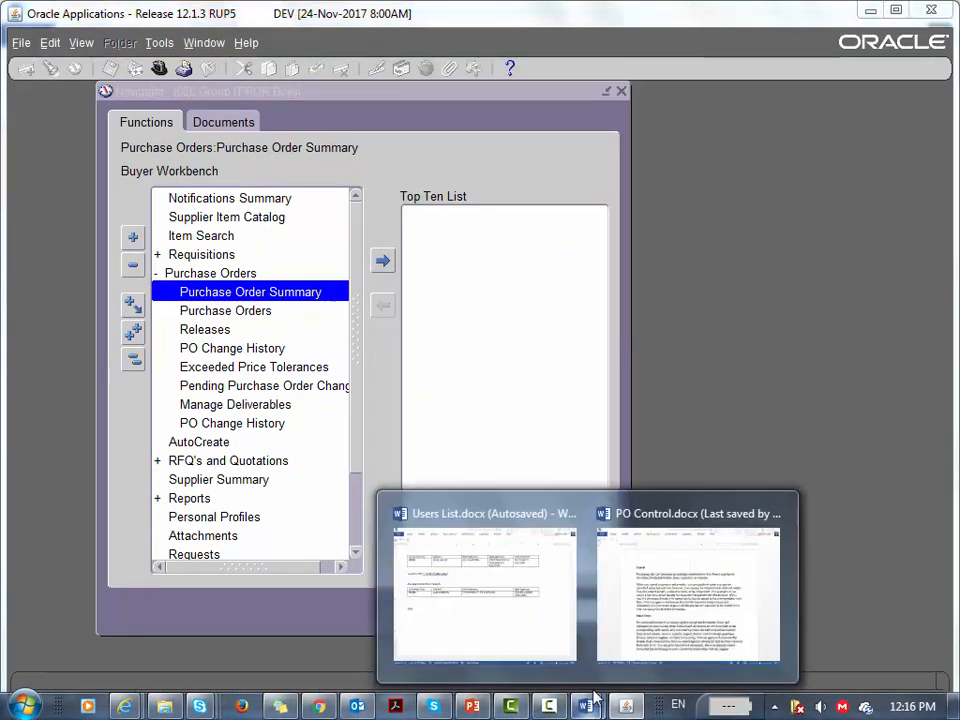
click(524, 597)
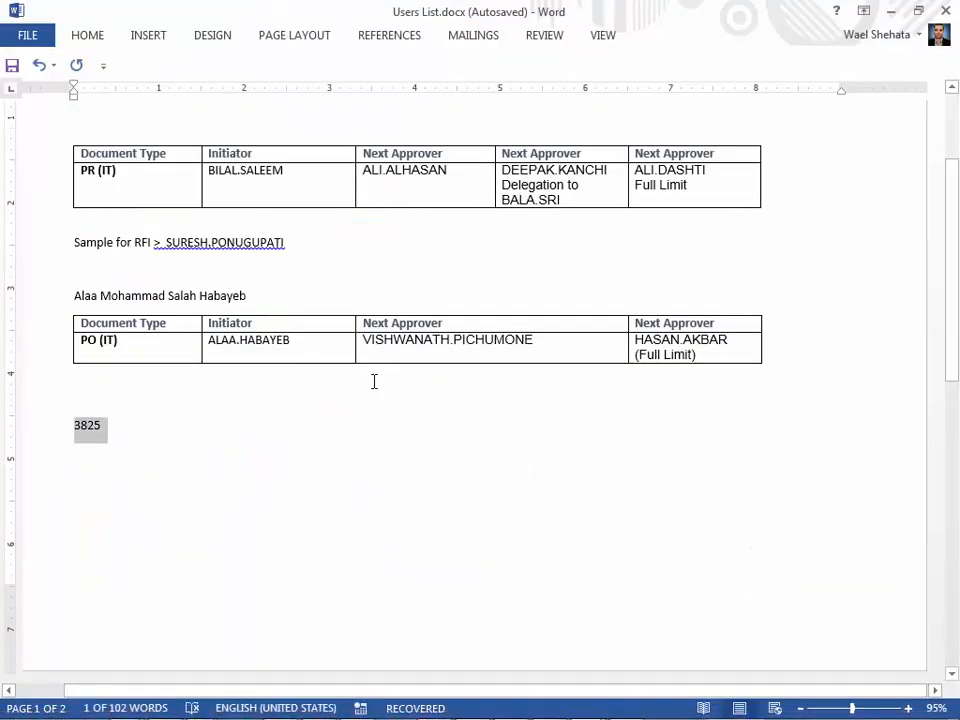
drag(503, 340, 408, 345)
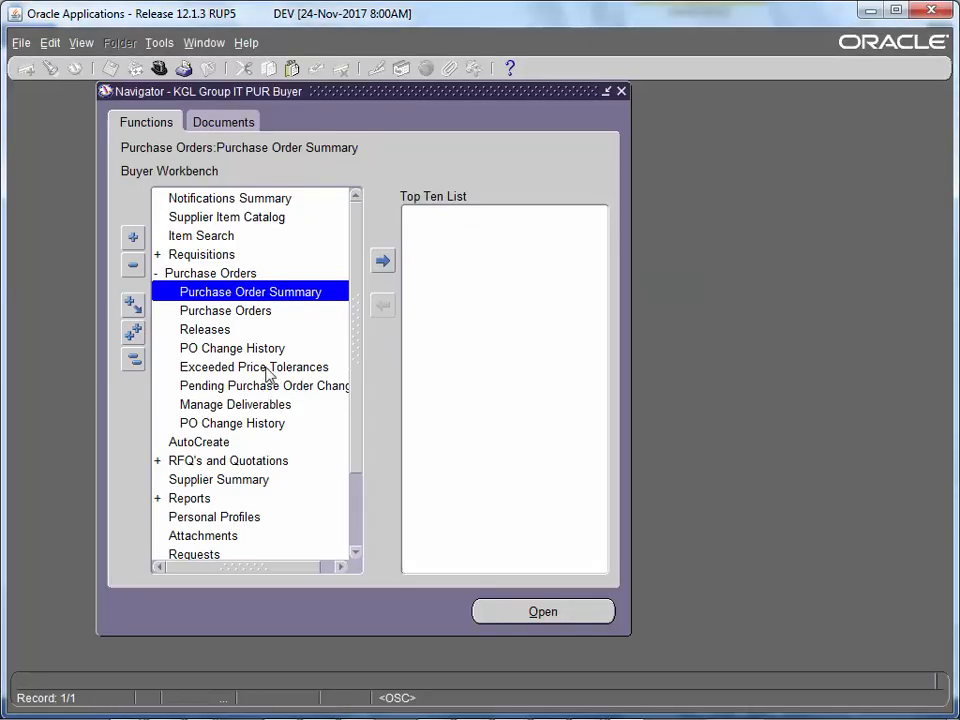
key(F4)
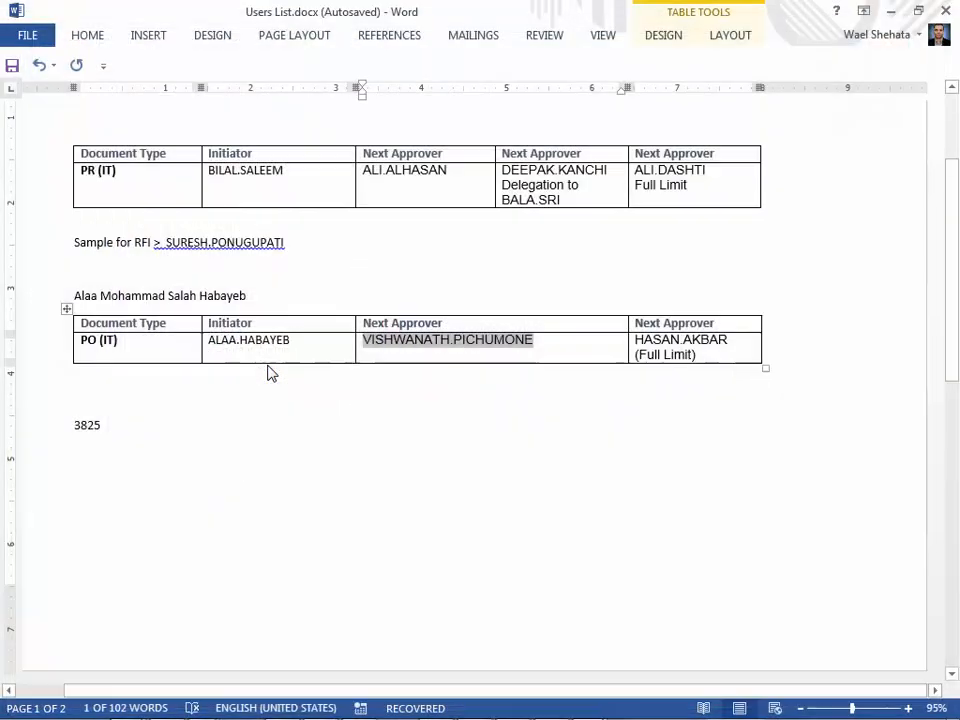
- Return to Oracle Applications and log out of the current session
mouse_move(130, 707)
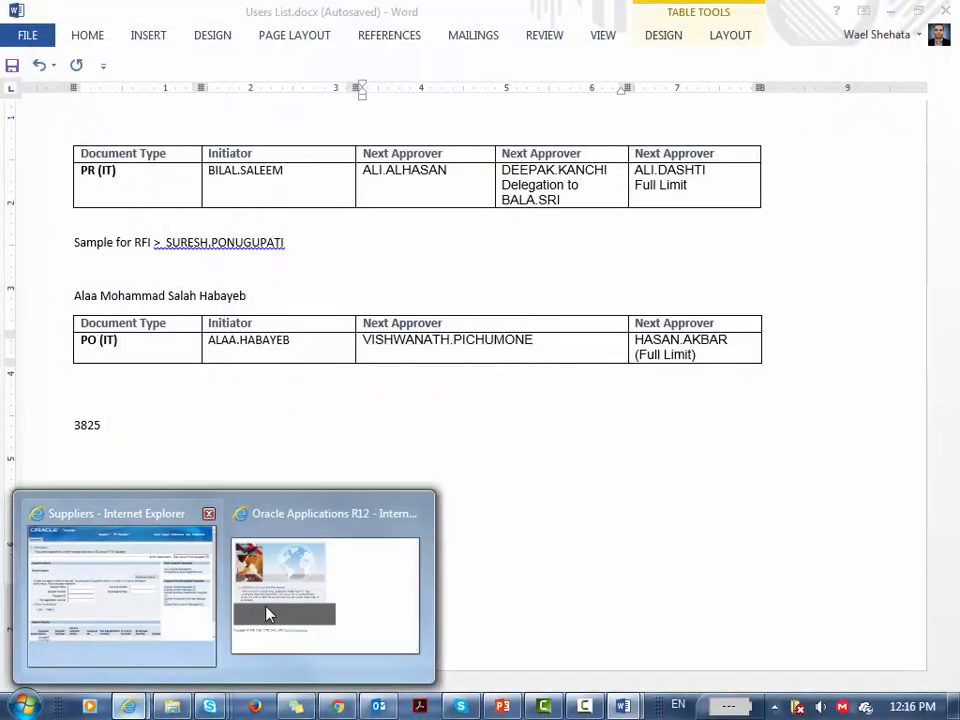
click(266, 613)
click(673, 38)
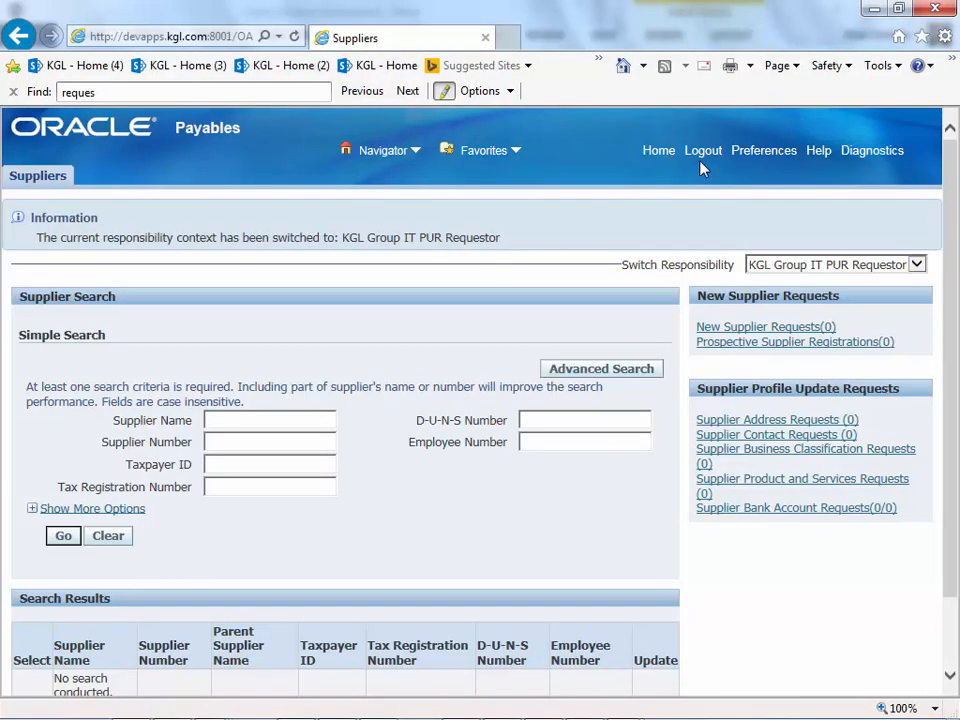
click(712, 150)
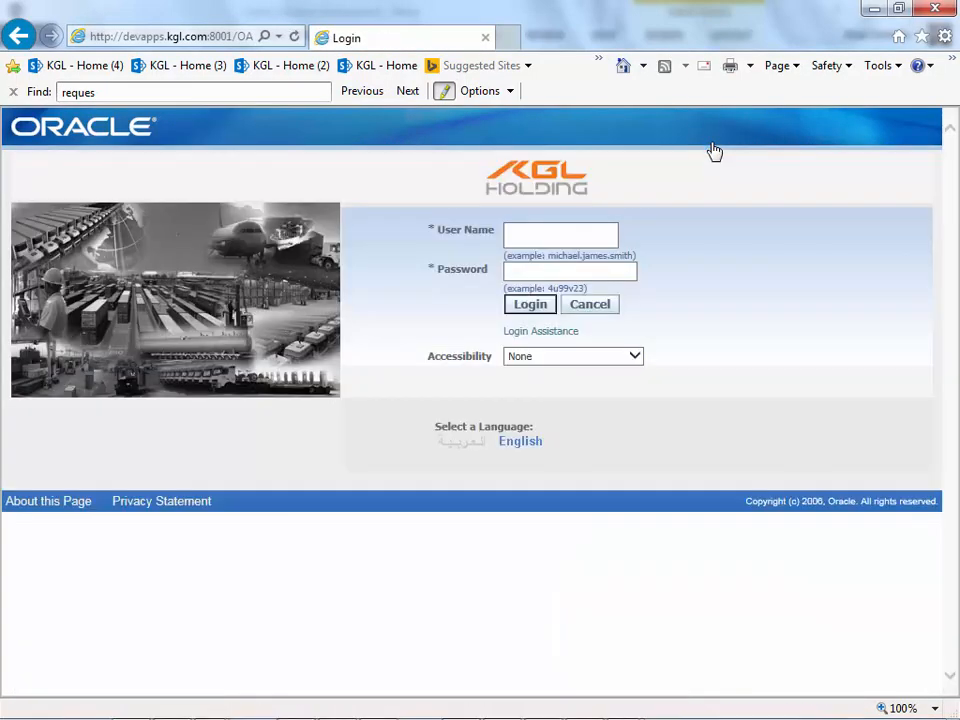
- Log in with the copied approver user name and open the PO 4450 approval notification
click(572, 229)
key(ctrl+v)
key(Tab)
text(••••••)
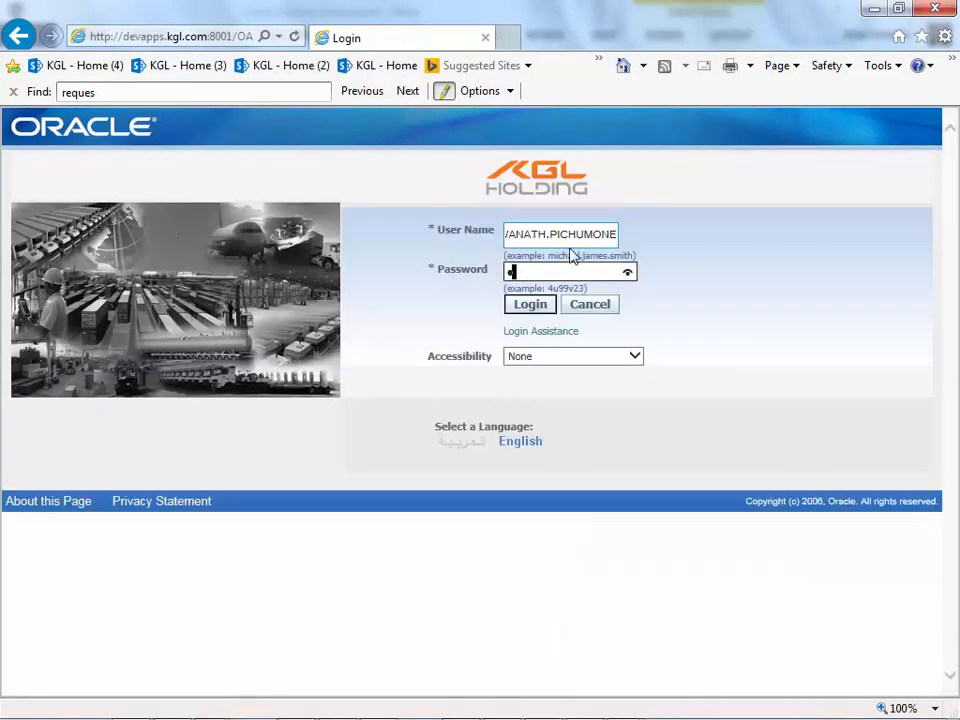
key(Return)
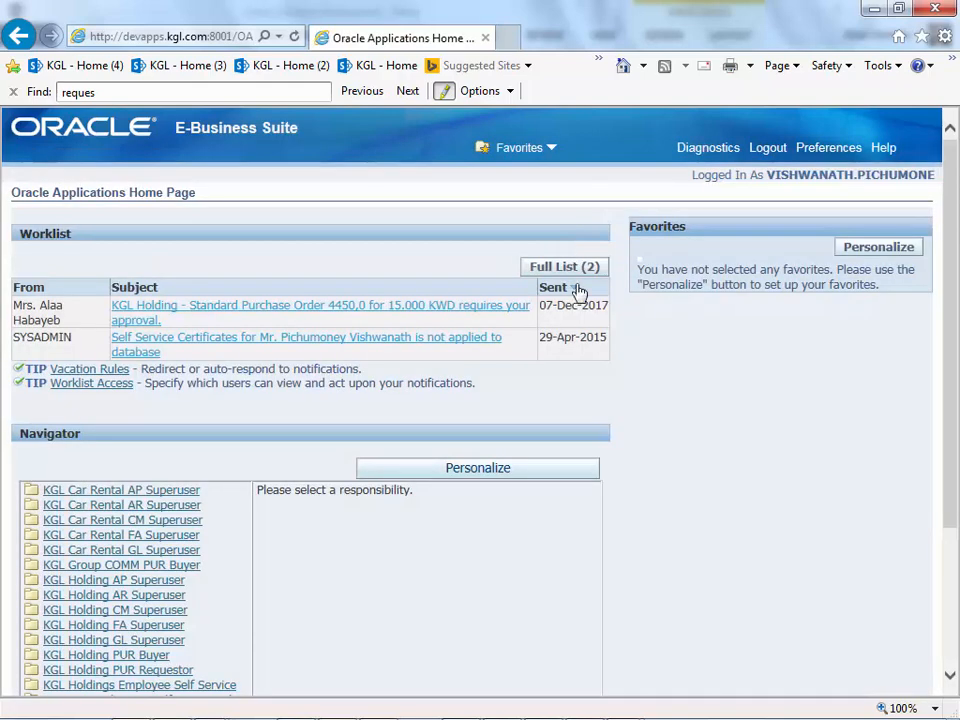
click(483, 315)
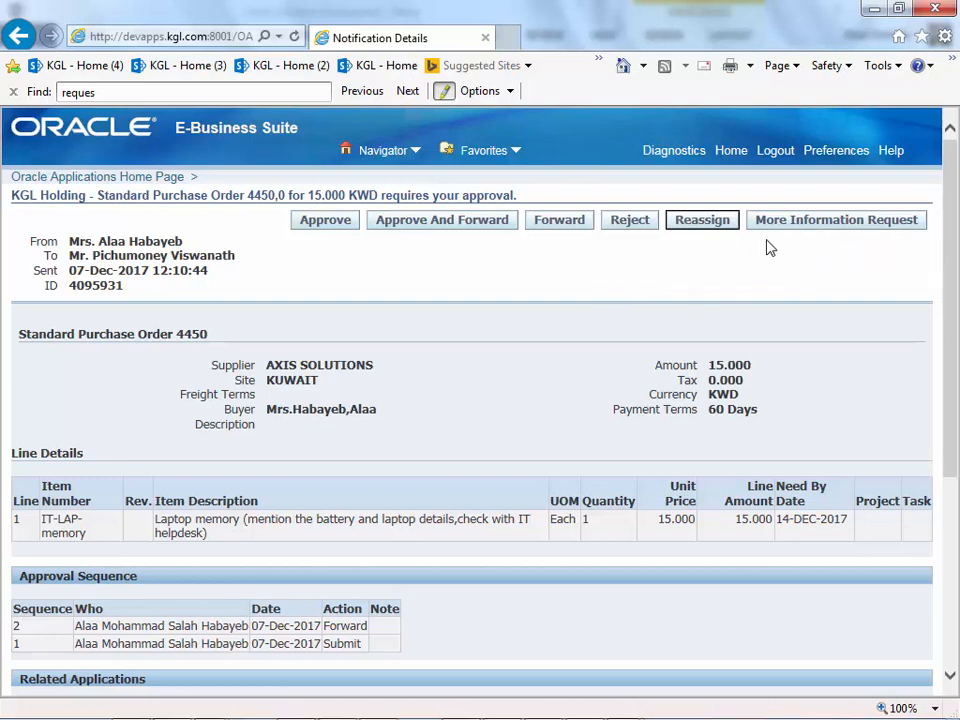
- Review the PO 4450 notification details and approve the order
scroll(579, 279, down, 2)
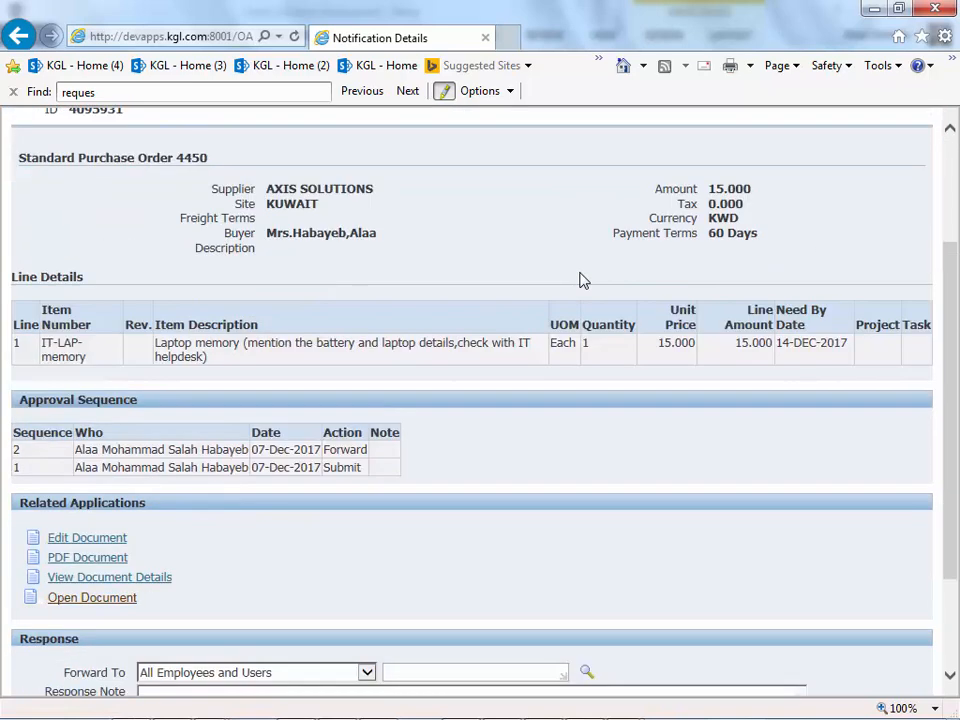
scroll(579, 279, up, 2)
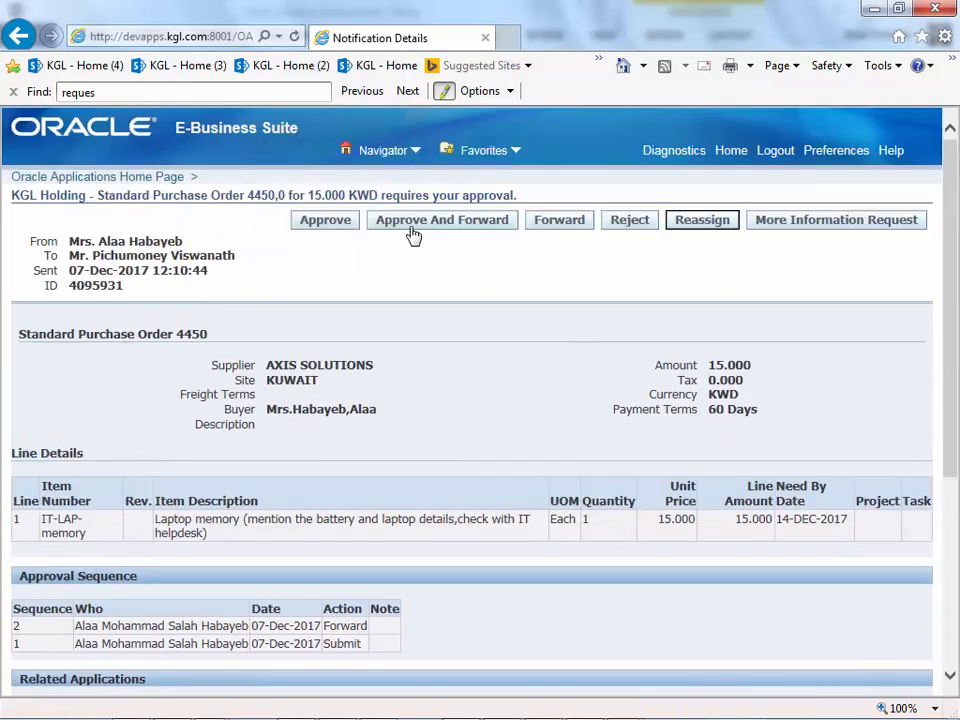
click(324, 222)
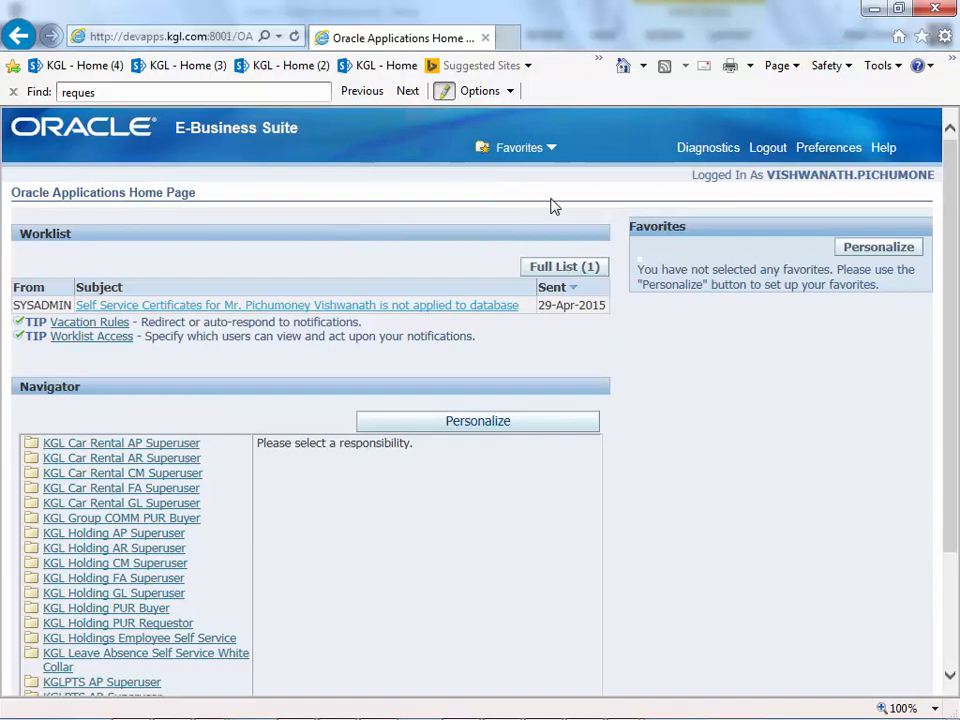
key(alt+Tab)
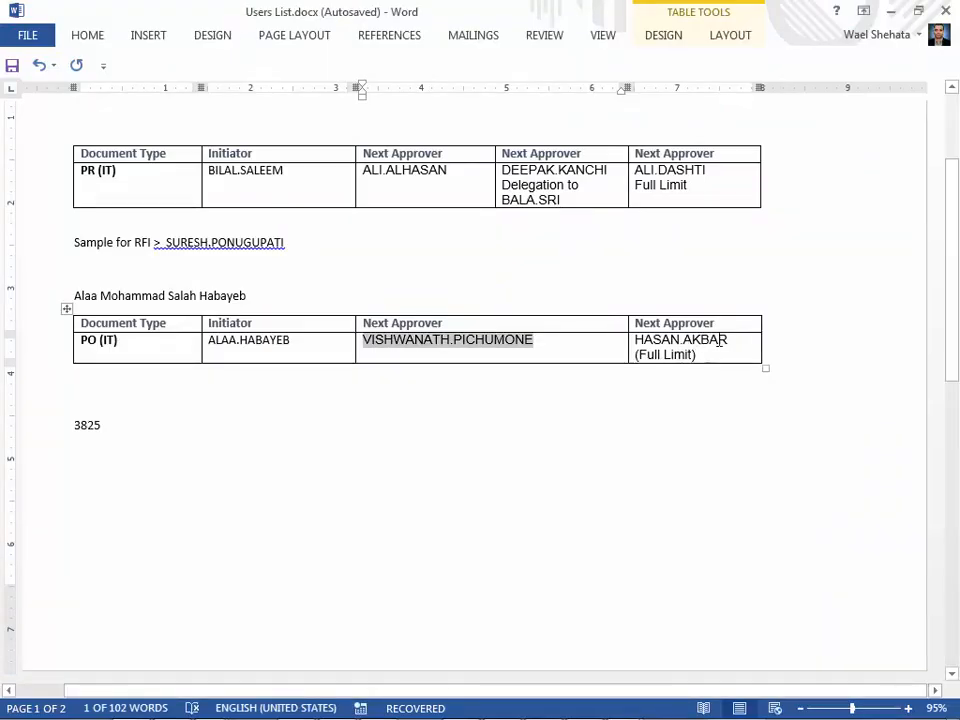
- Copy the final approver's user name from Word and log into Oracle as that user
click(718, 340)
double_click(663, 342)
key(ctrl+c)
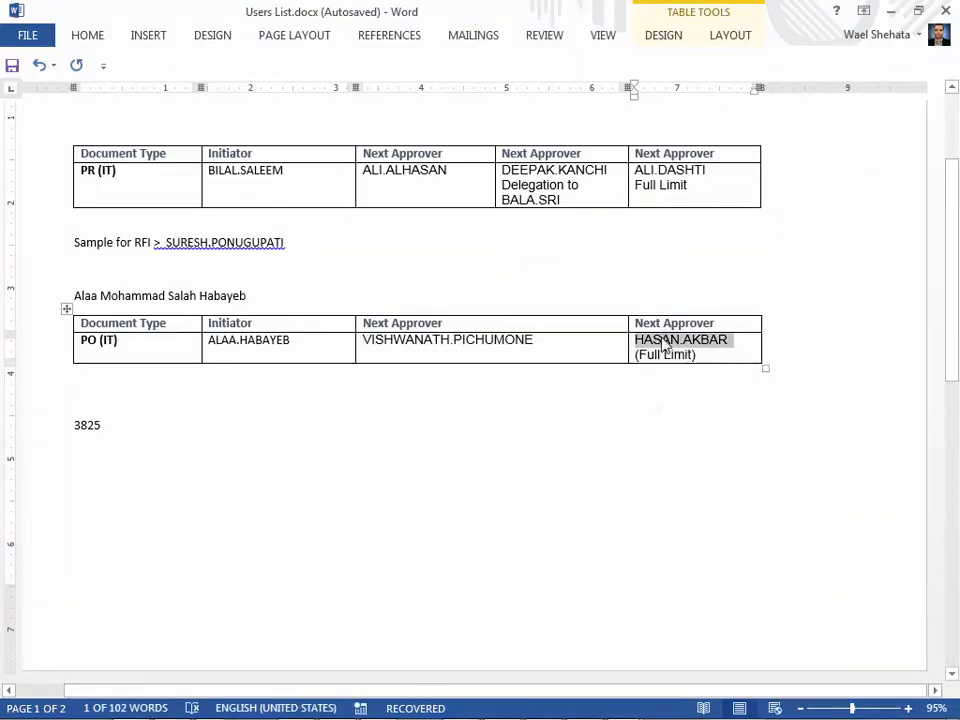
key(alt+Tab)
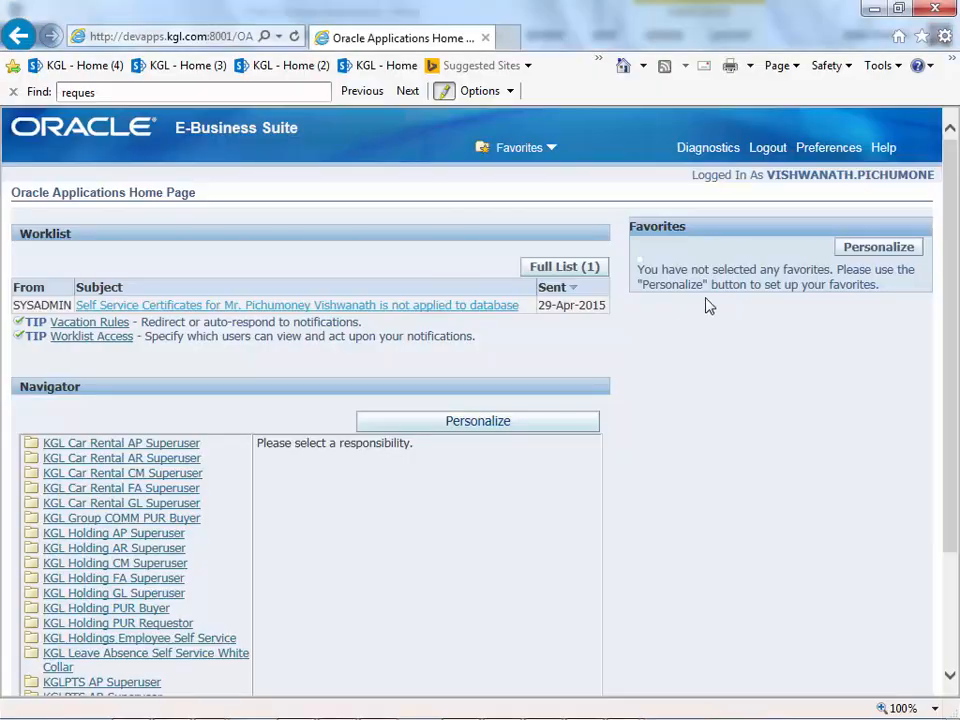
click(768, 148)
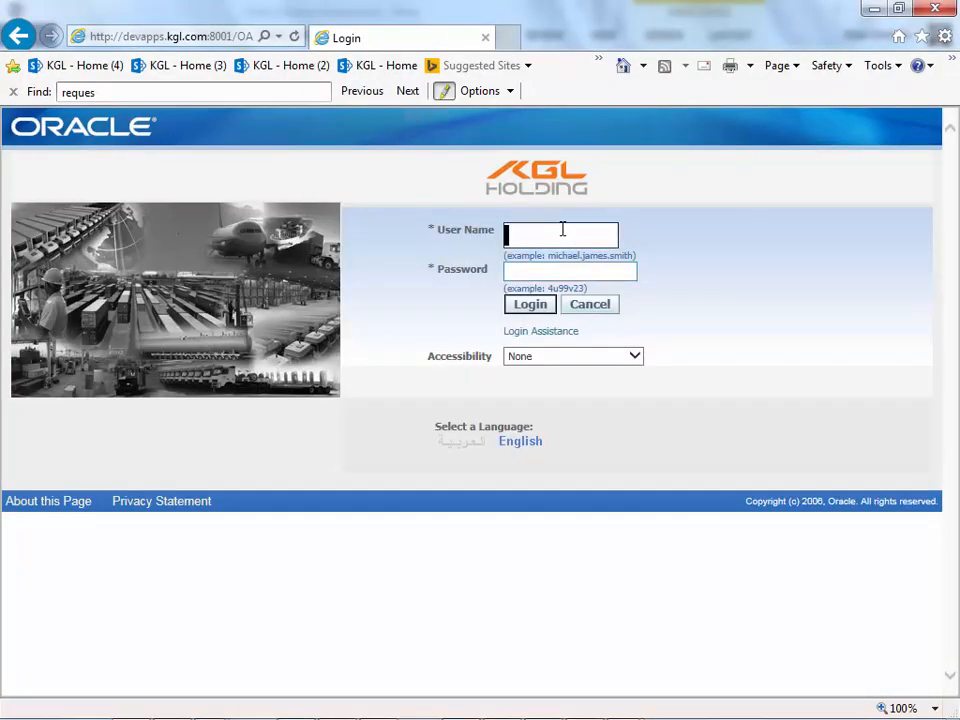
key(ctrl+v)
key(Tab)
text(****)
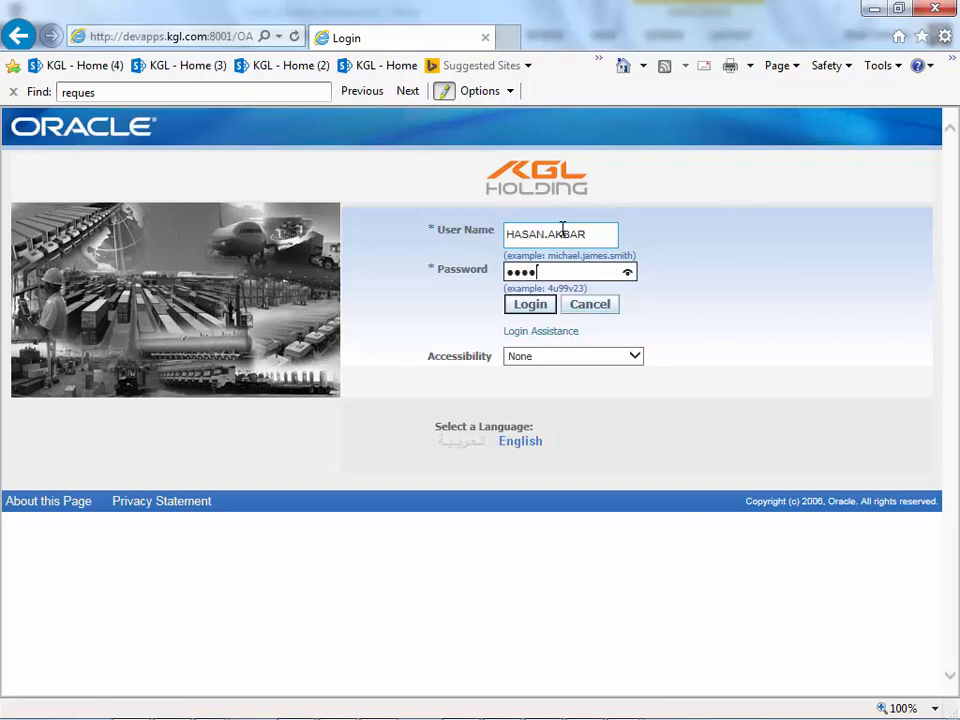
text(**)
key(Return)
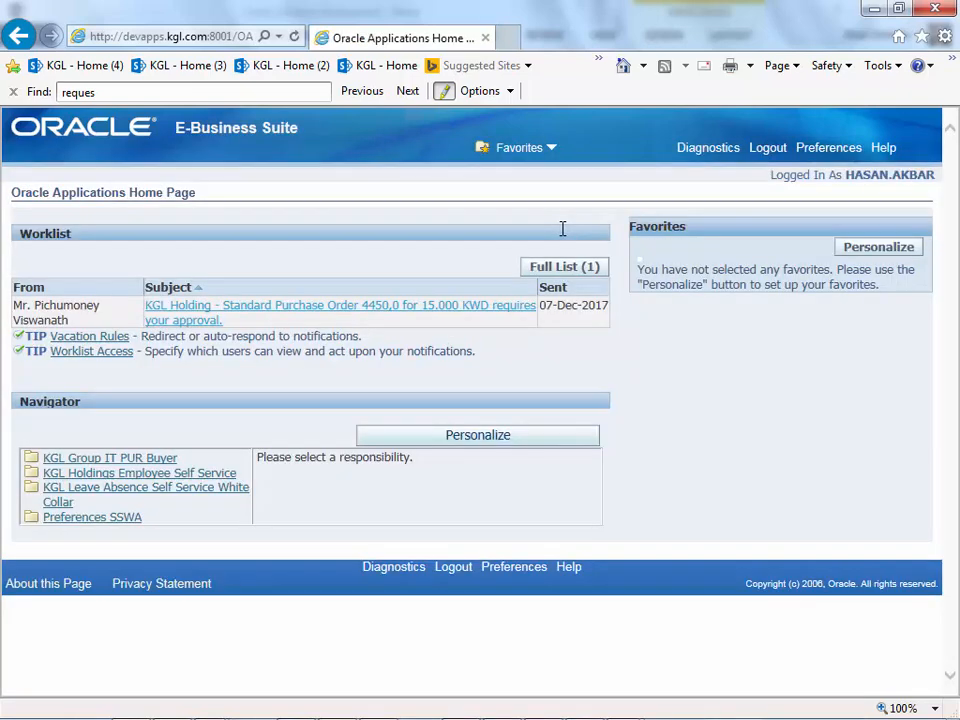
- Open the PO 4450 notification, approve it, and sign out
click(472, 317)
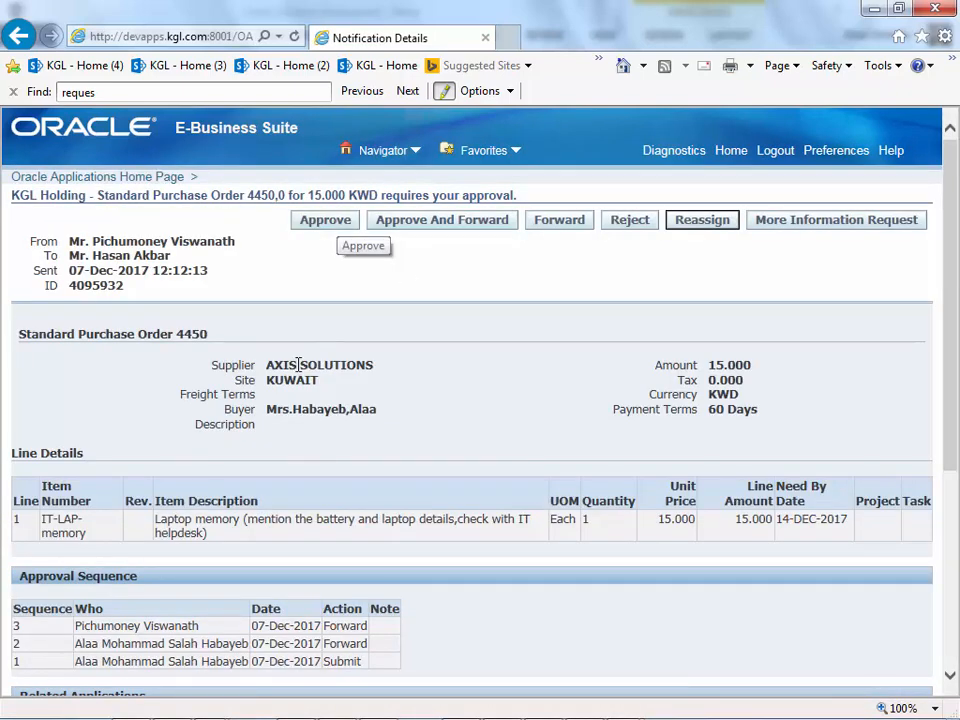
scroll(236, 268, down, 3)
scroll(236, 270, up, 3)
click(324, 220)
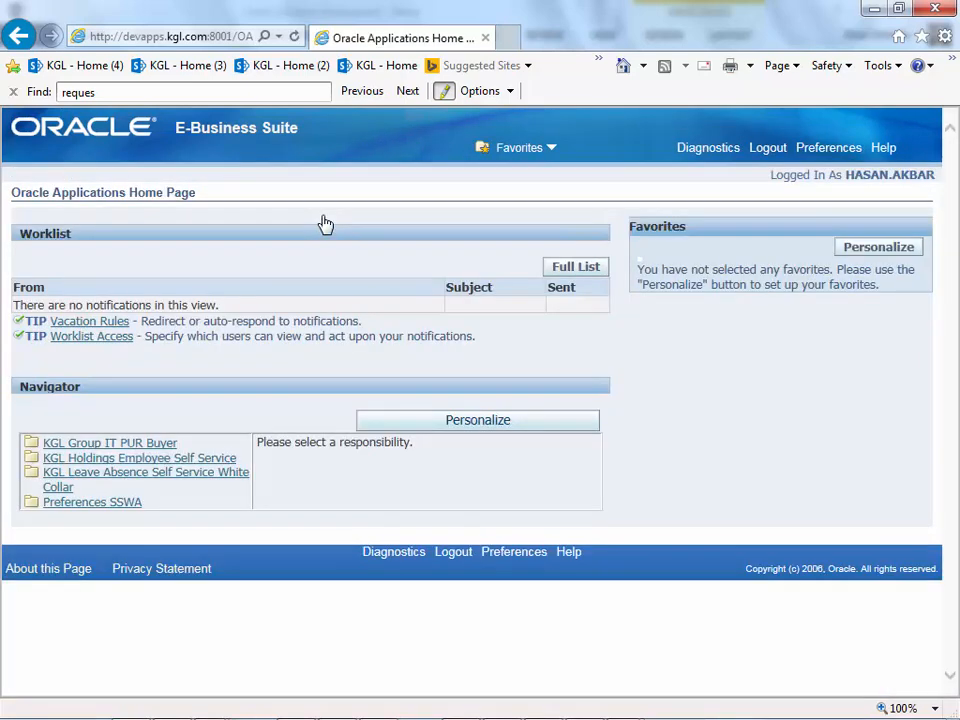
click(766, 148)
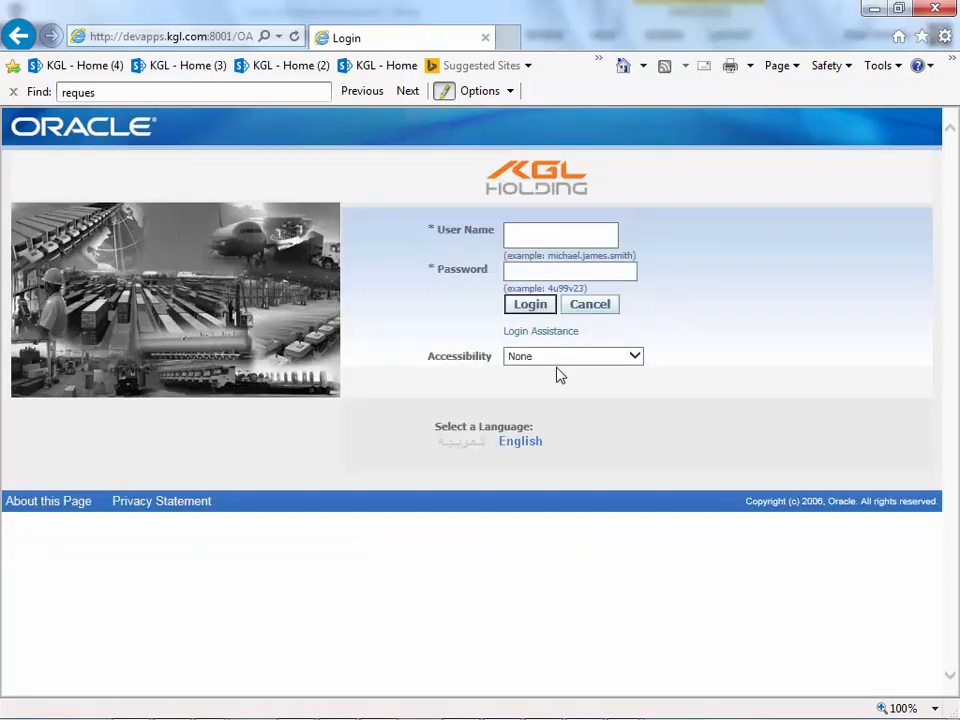
- Copy the initiator's user name from the Users List table and log in as the initiator
key(alt+Tab)
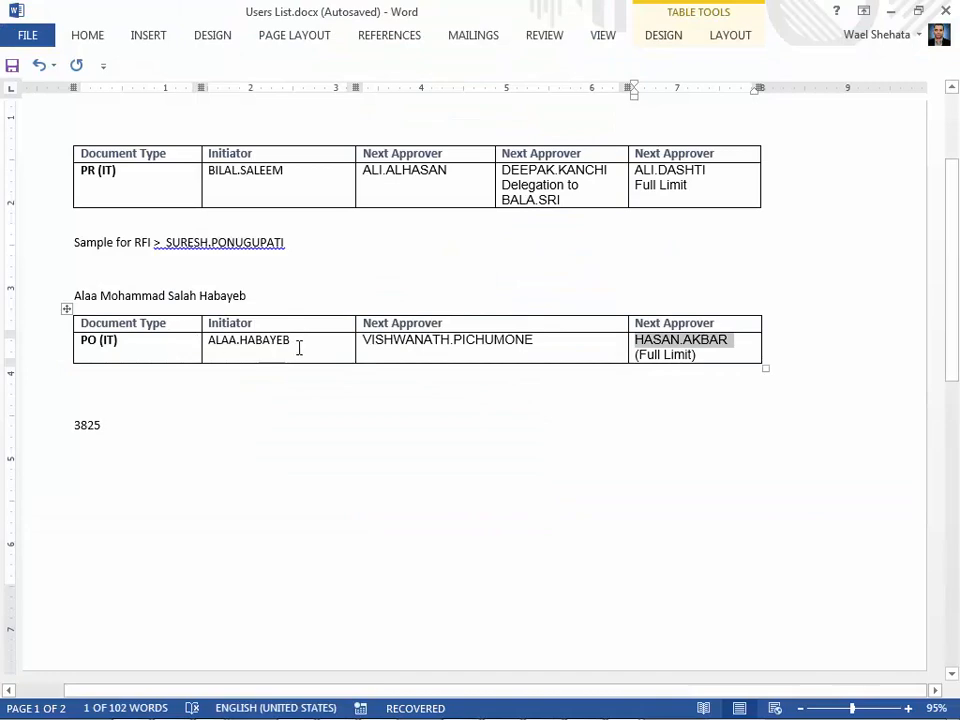
drag(298, 347, 224, 348)
key(ctrl+c)
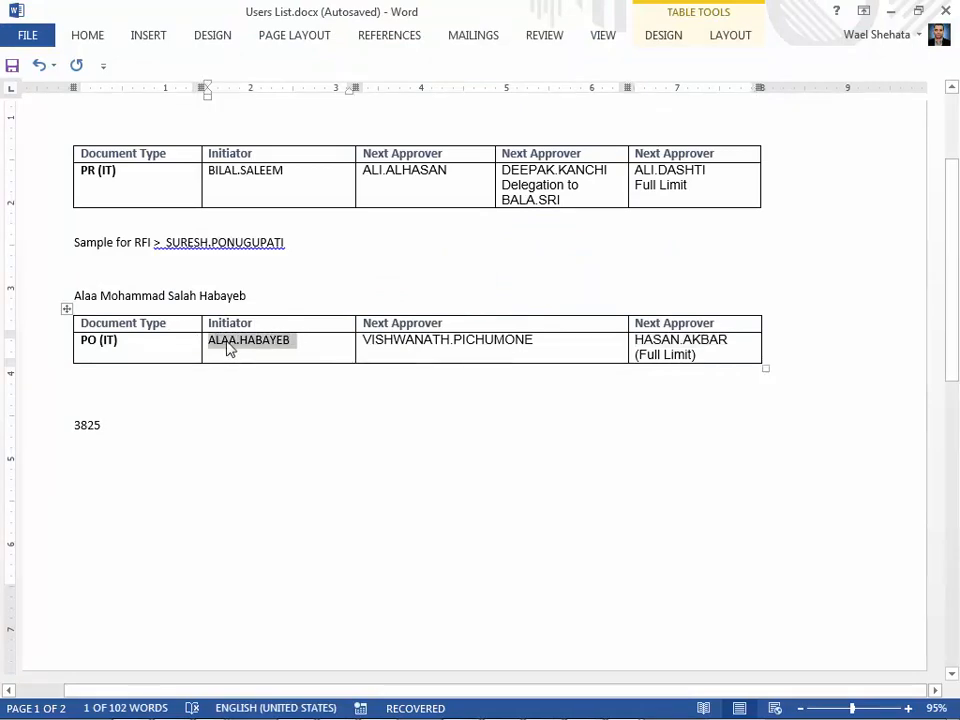
key(alt+Tab)
click(548, 239)
key(ctrl+v)
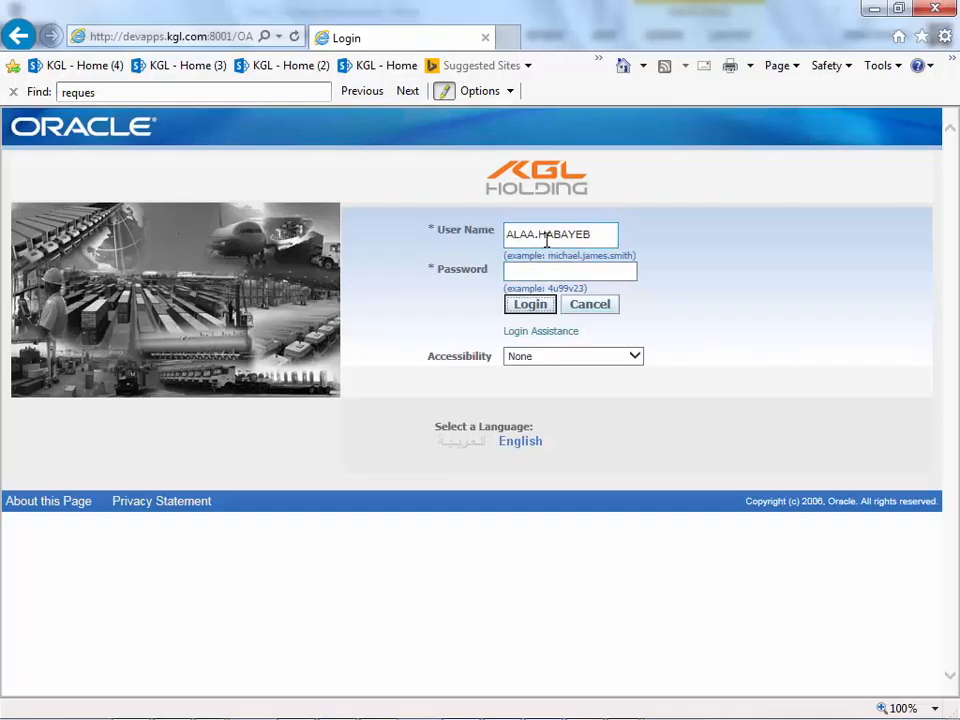
key(Tab)
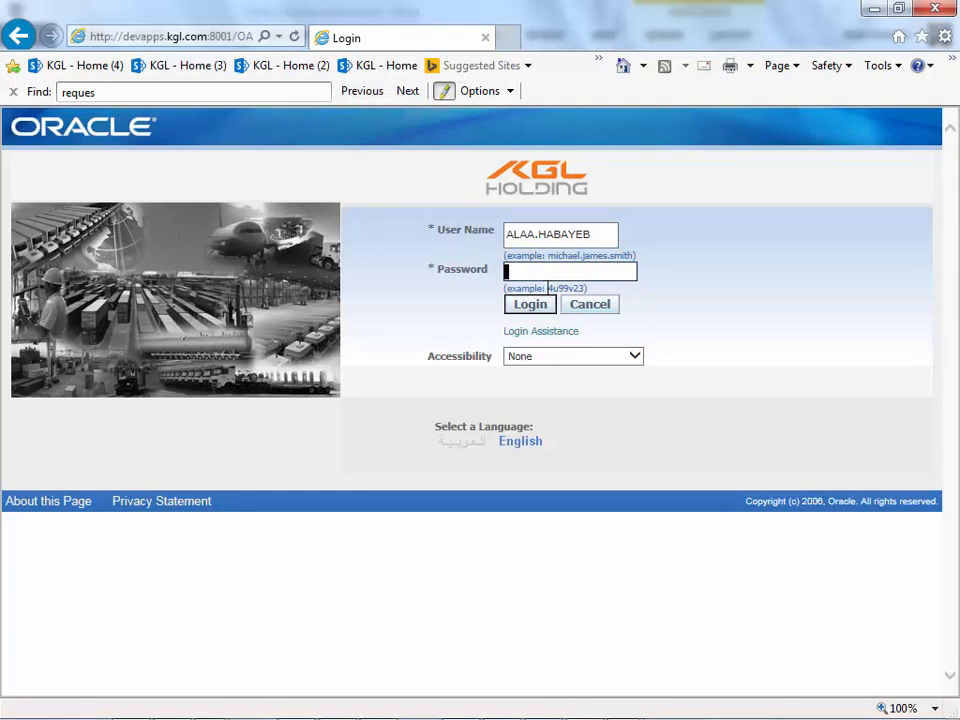
text(******)
click(555, 304)
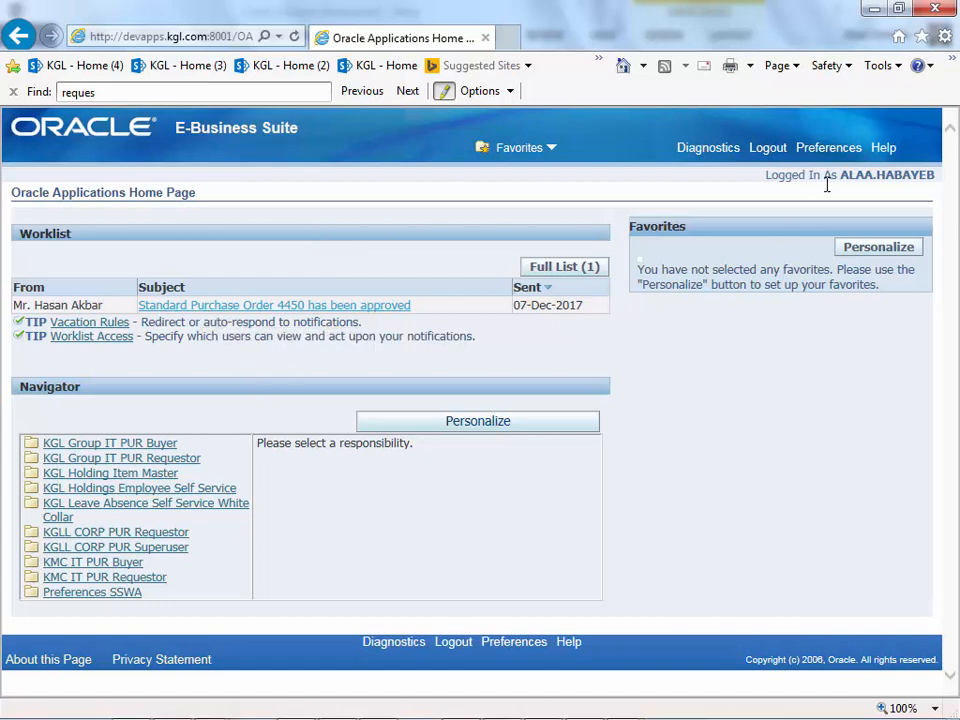
- Select the Logged In As text, then open and acknowledge the PO 4450 approved notice
triple_click(893, 176)
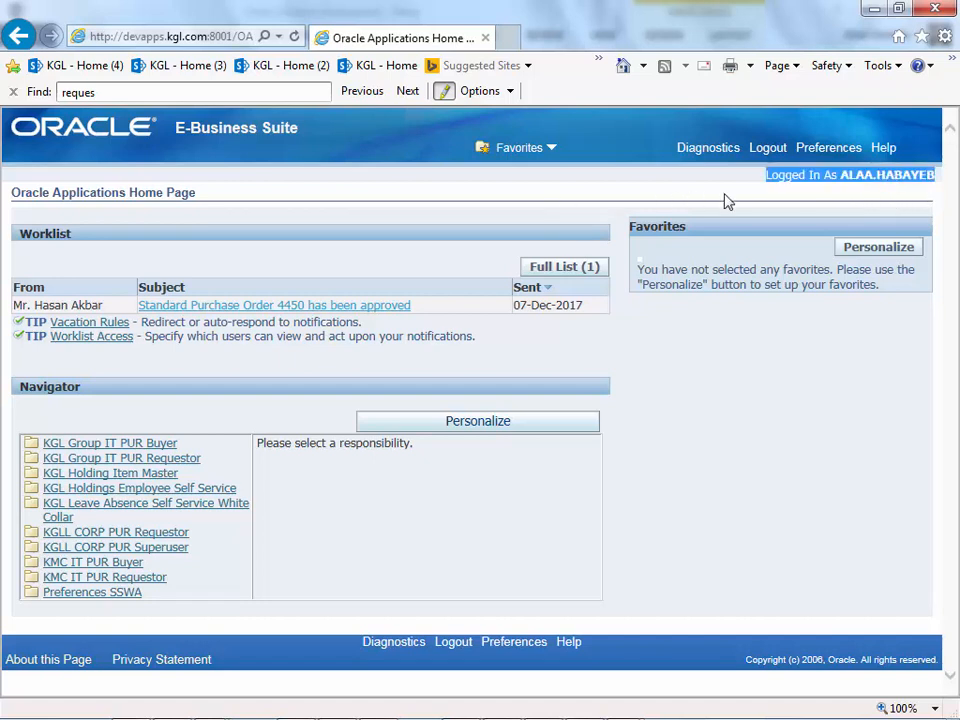
double_click(877, 180)
click(877, 180)
click(773, 196)
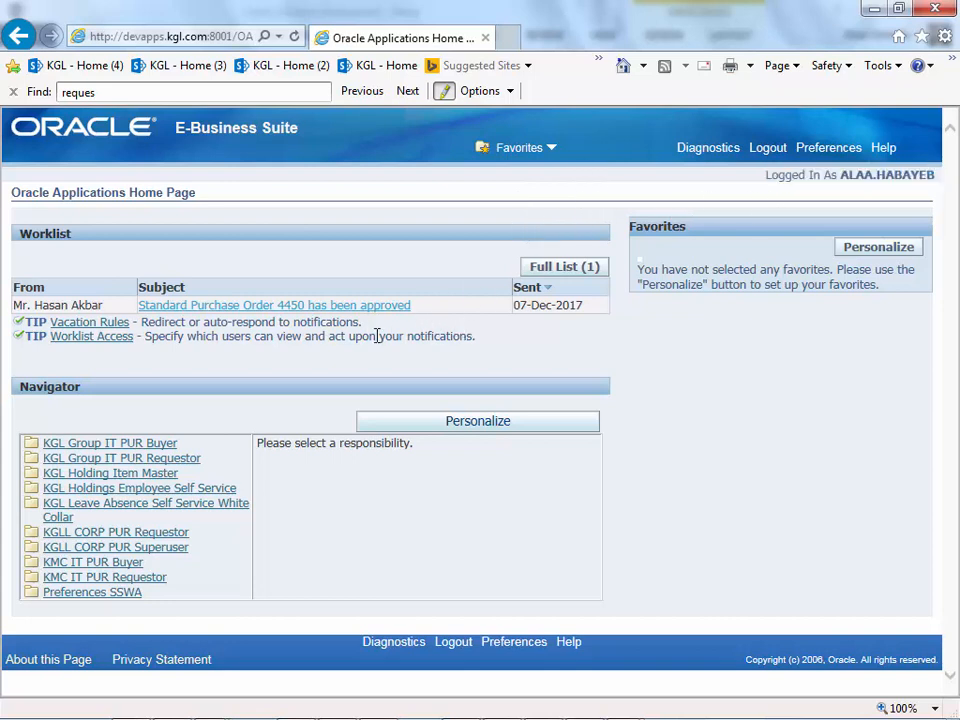
click(330, 311)
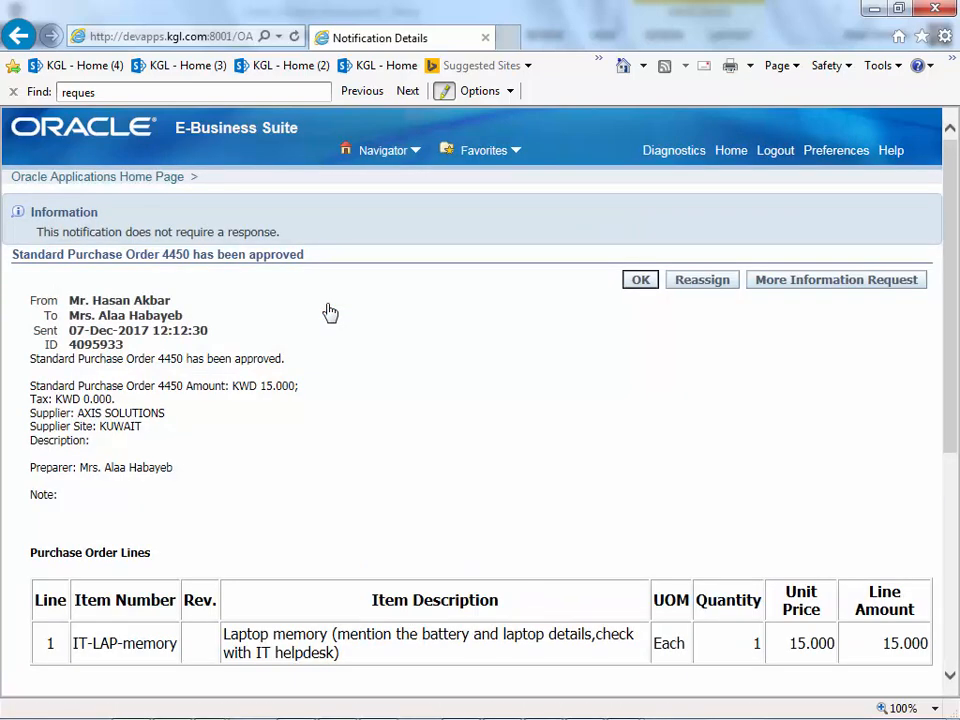
click(650, 289)
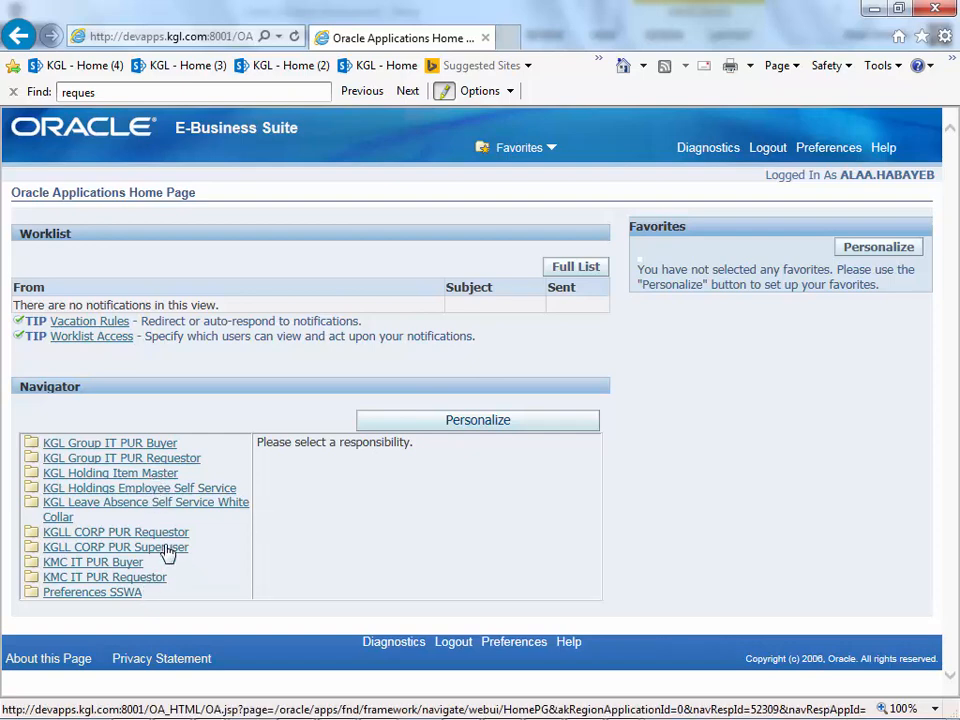
- Open Purchase Order Summary from the KGL Group IT PUR Buyer menu and clear the PO Number field
click(157, 445)
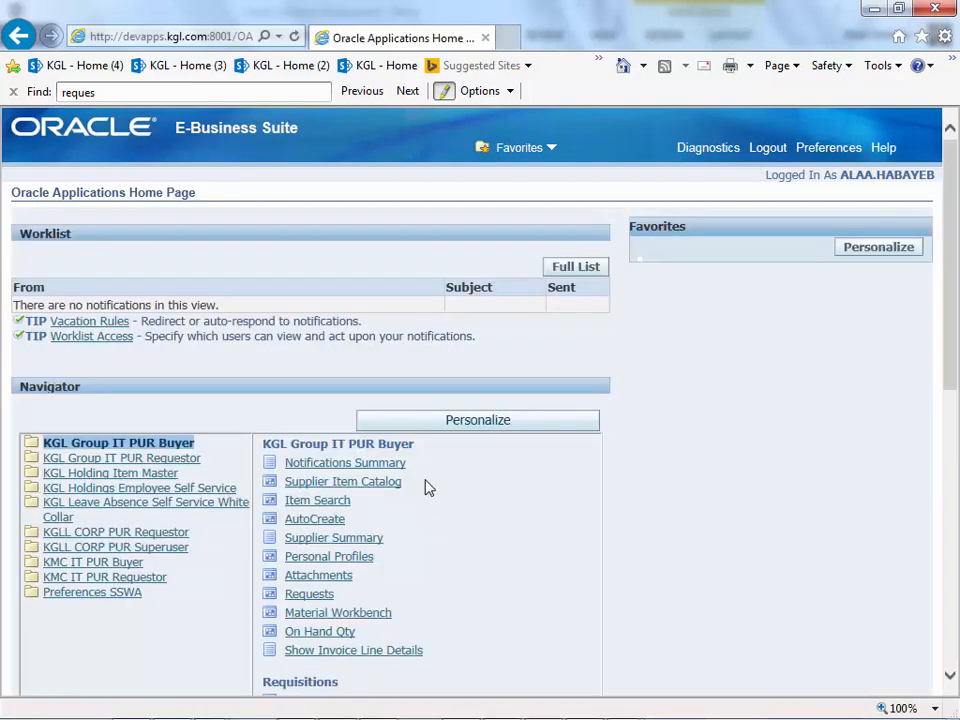
scroll(422, 482, down, 3)
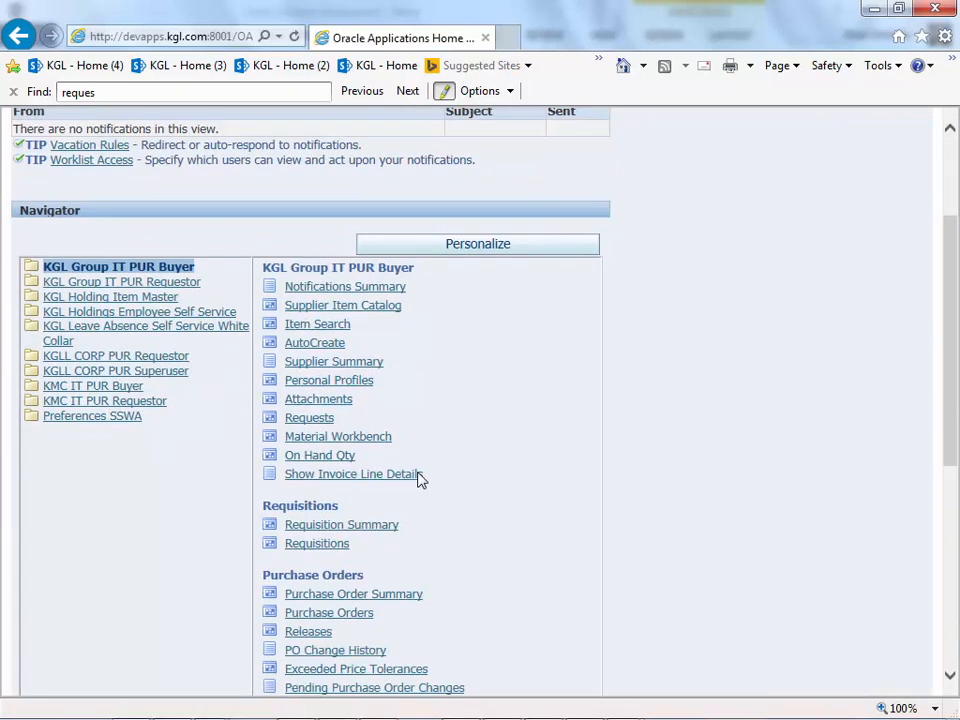
click(399, 598)
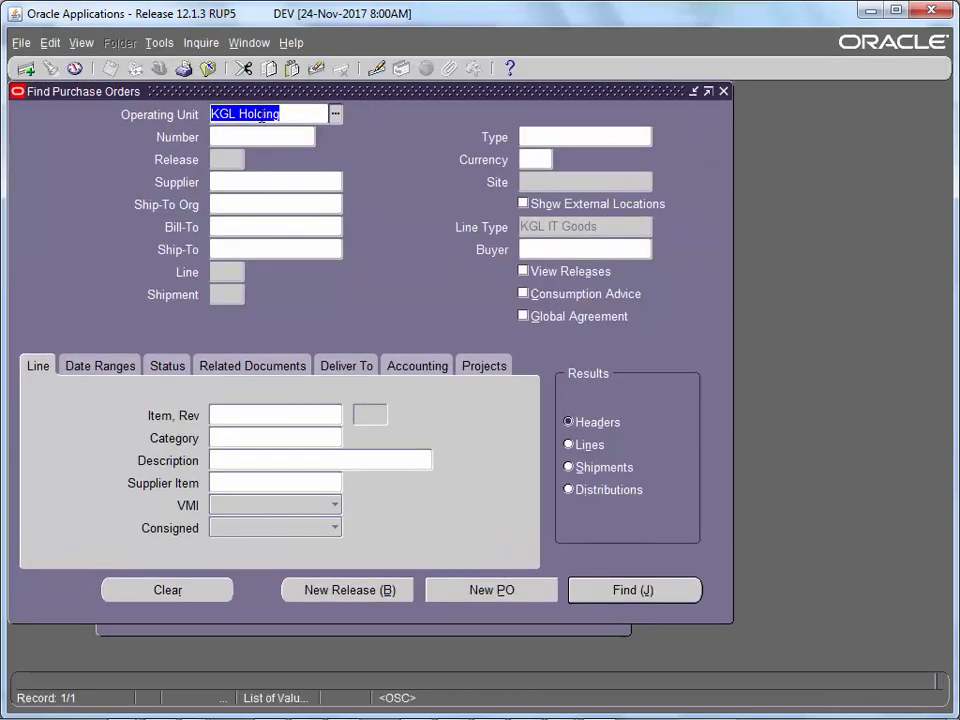
click(261, 141)
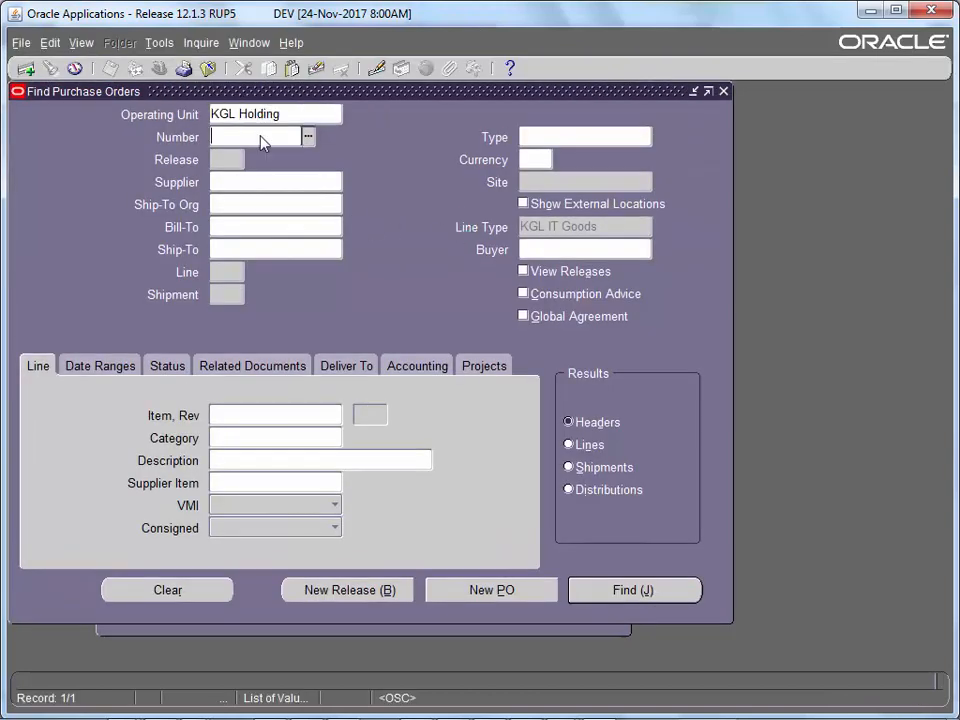
right_click(262, 141)
click(281, 185)
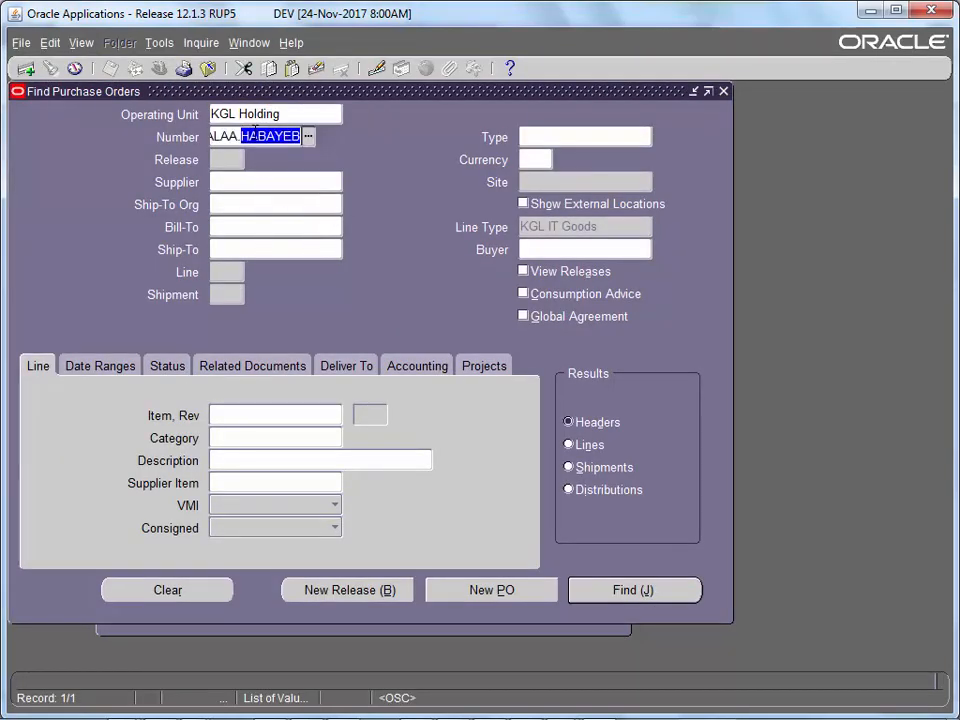
triple_click(256, 137)
key(BackSpace)
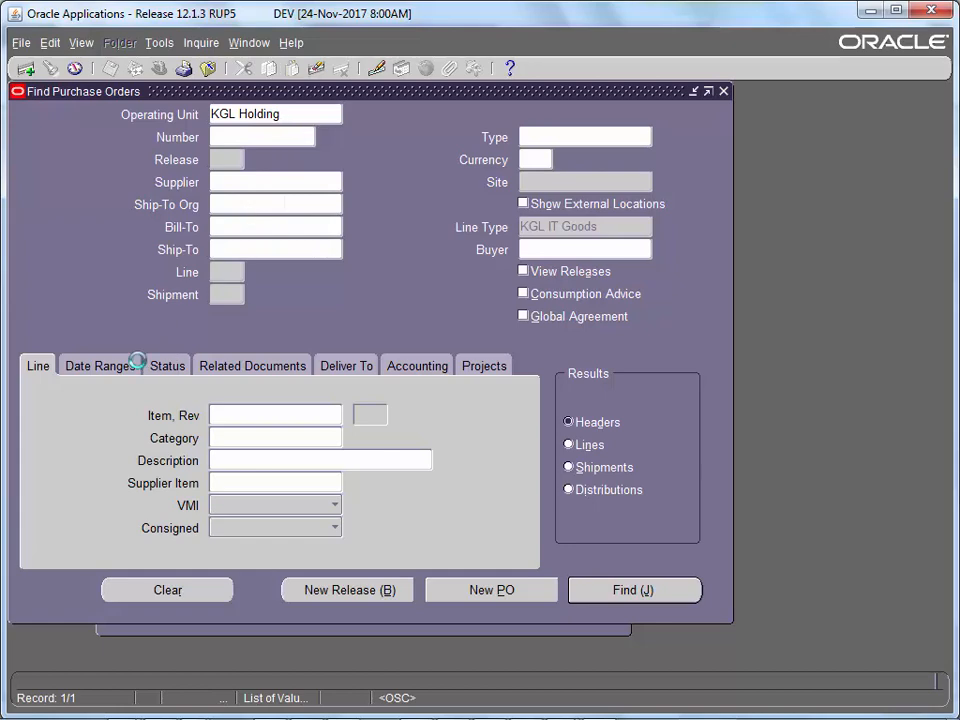
- Search purchase order lines with order date 07-DEC-2017
click(138, 369)
text(07-DEC-2017)
key(Tab)
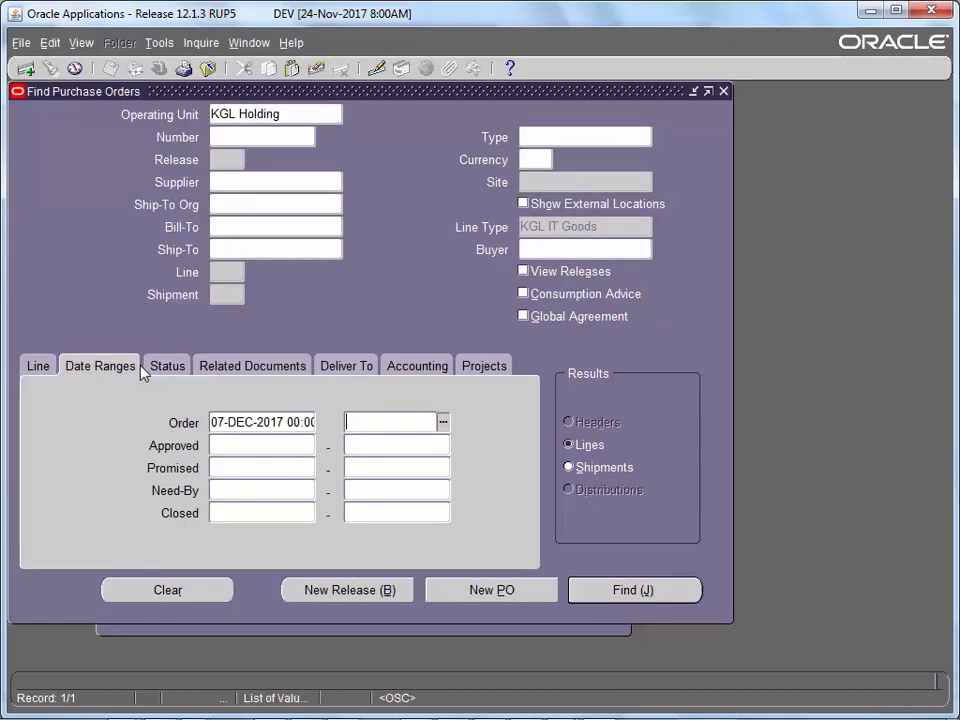
key(Return)
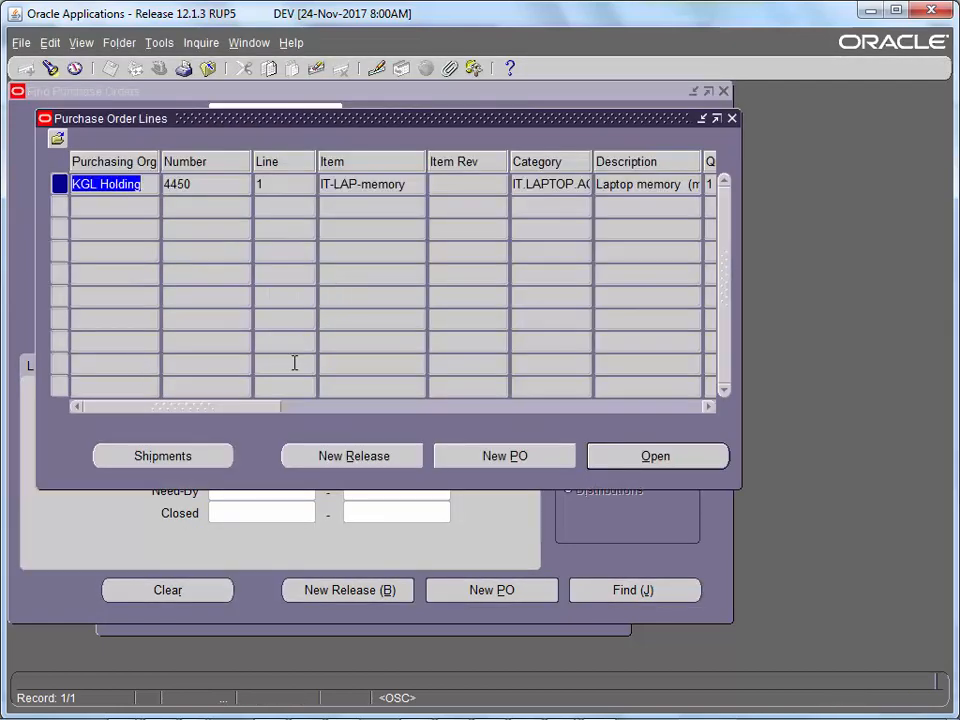
drag(278, 408, 746, 407)
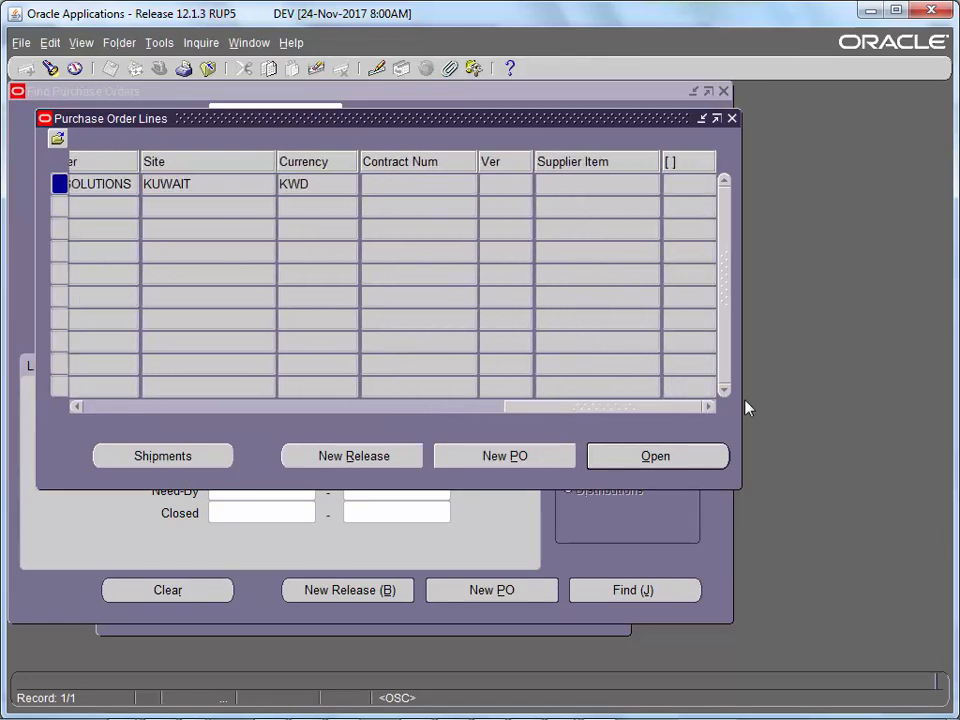
- Open PO 4450, copy its PO number, and close the order window
click(698, 456)
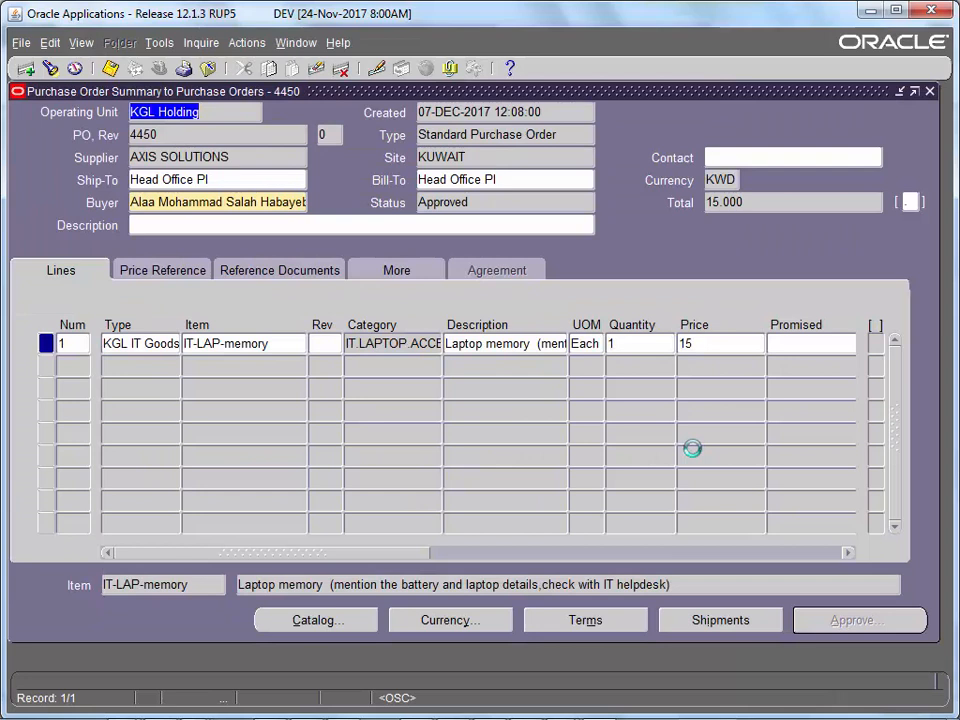
click(480, 203)
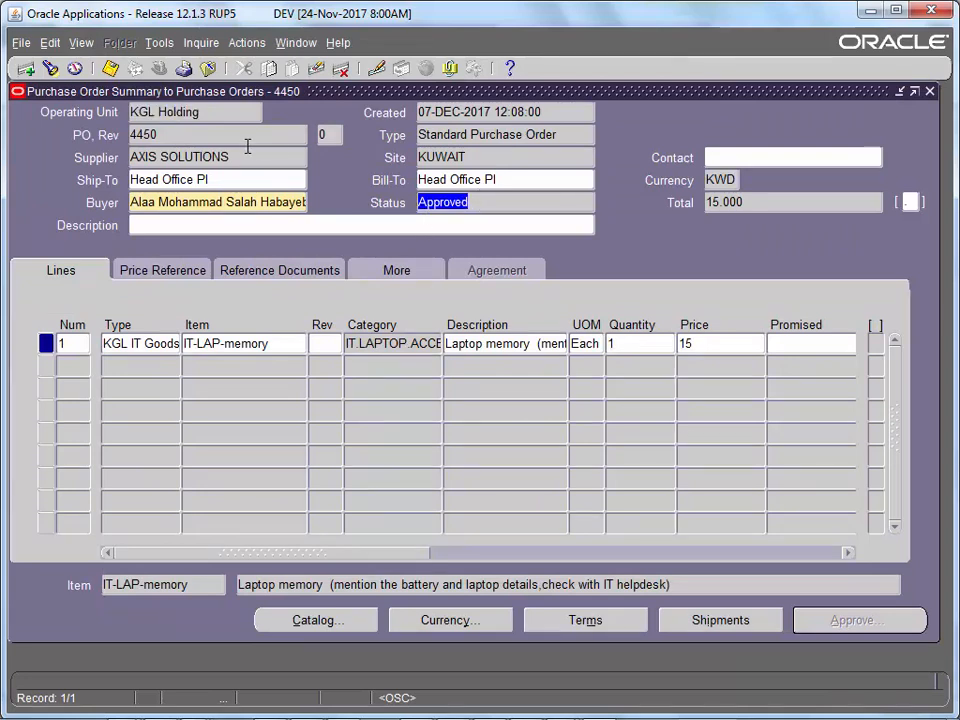
click(166, 133)
right_click(146, 143)
click(160, 171)
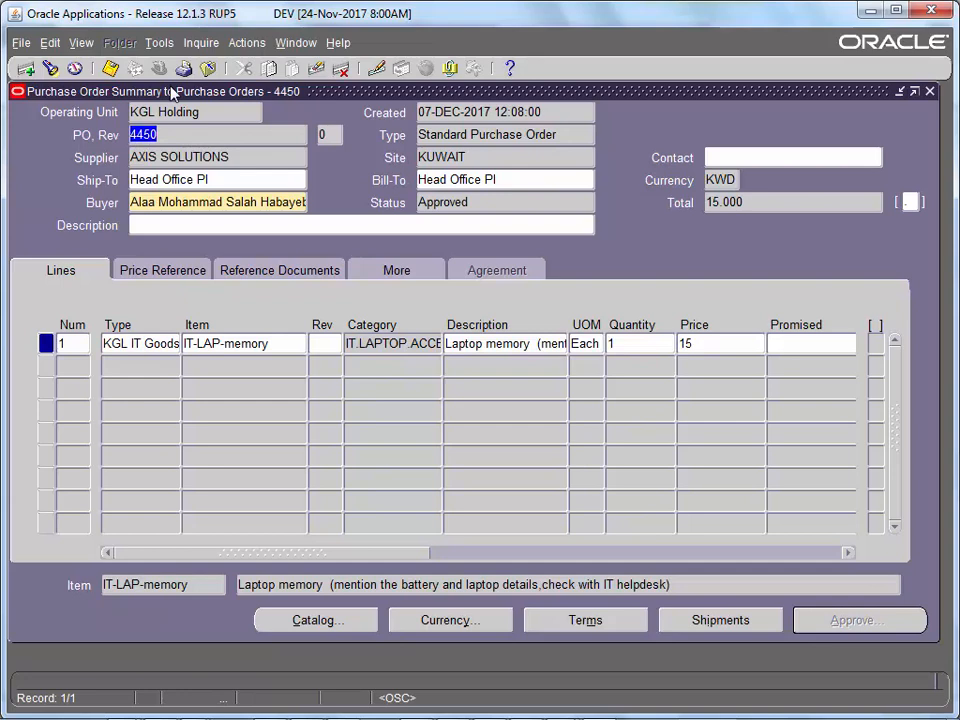
right_click(160, 140)
click(178, 166)
key(F4)
key(F4)
key(F4)
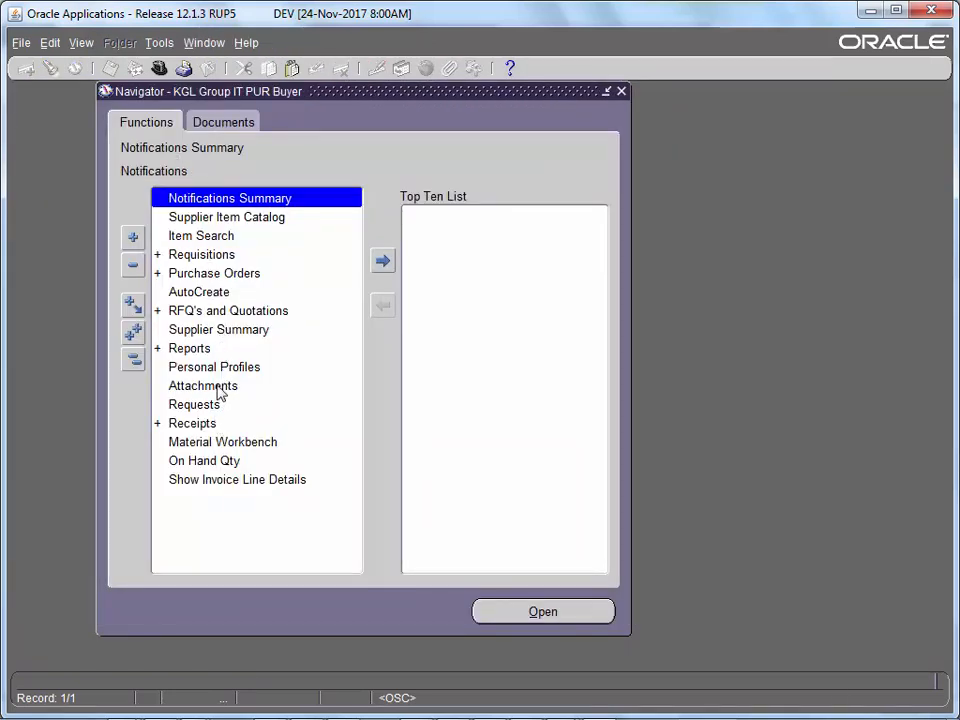
- Open the Receipts form and find expected receipts for pasted PO 4450
double_click(213, 428)
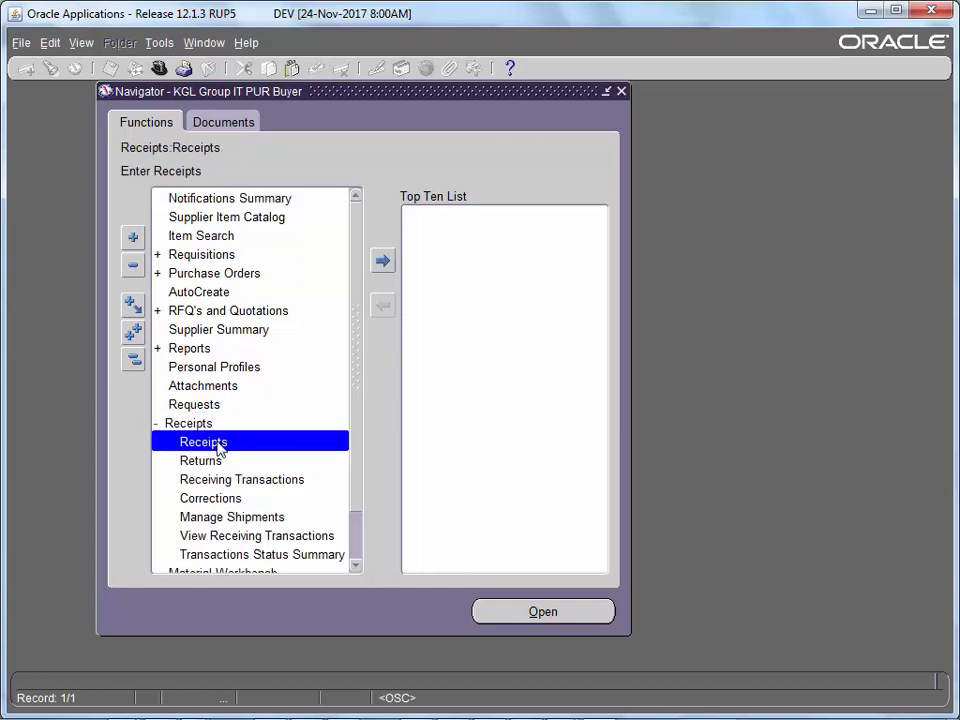
double_click(217, 443)
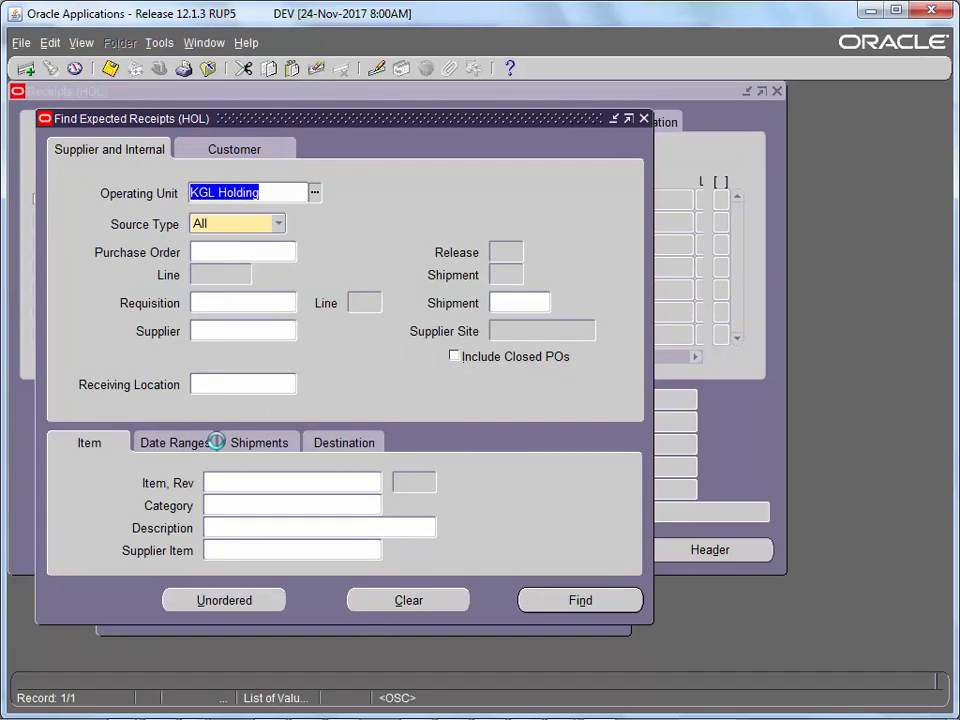
click(274, 251)
right_click(274, 251)
click(283, 294)
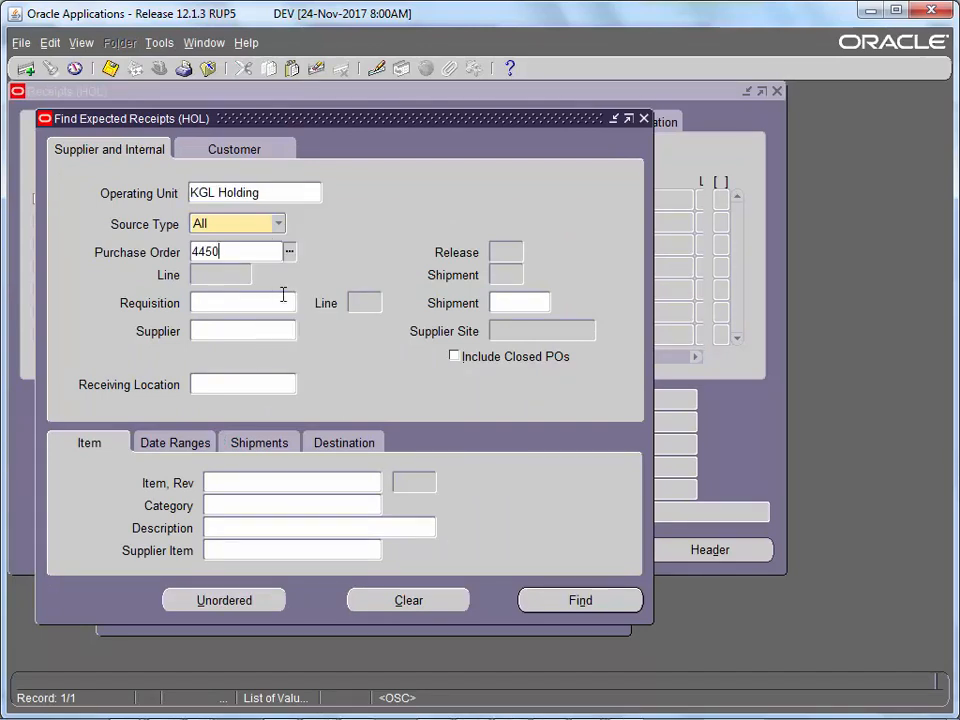
click(559, 600)
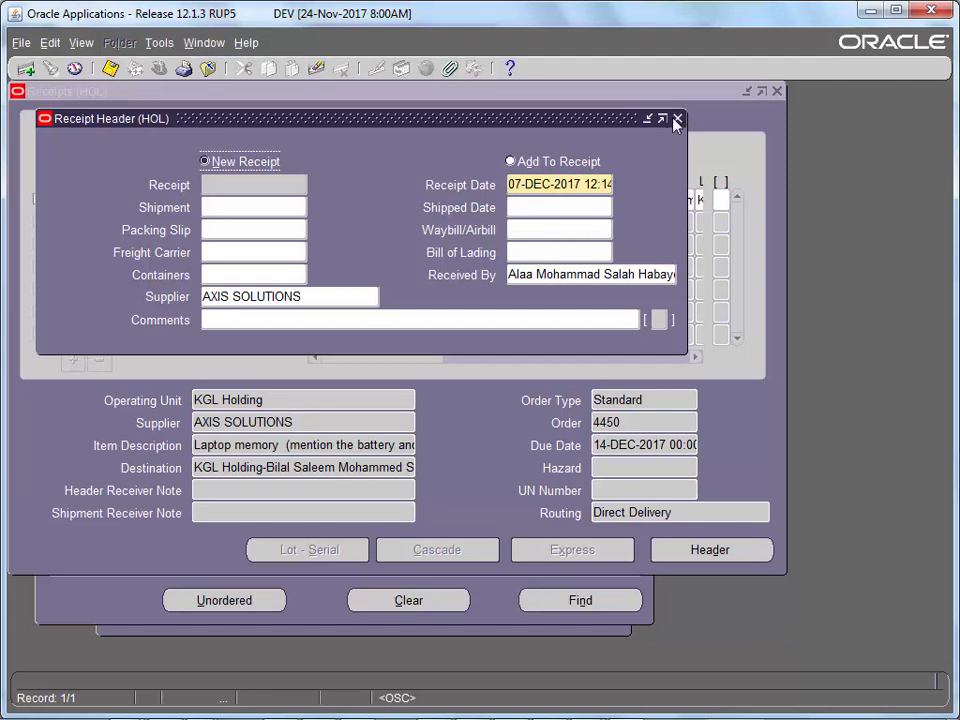
- Receive the IT-LAP-memory line, dismiss the tolerance warning, and save it as receipt 4087
drag(571, 128, 856, 290)
click(96, 199)
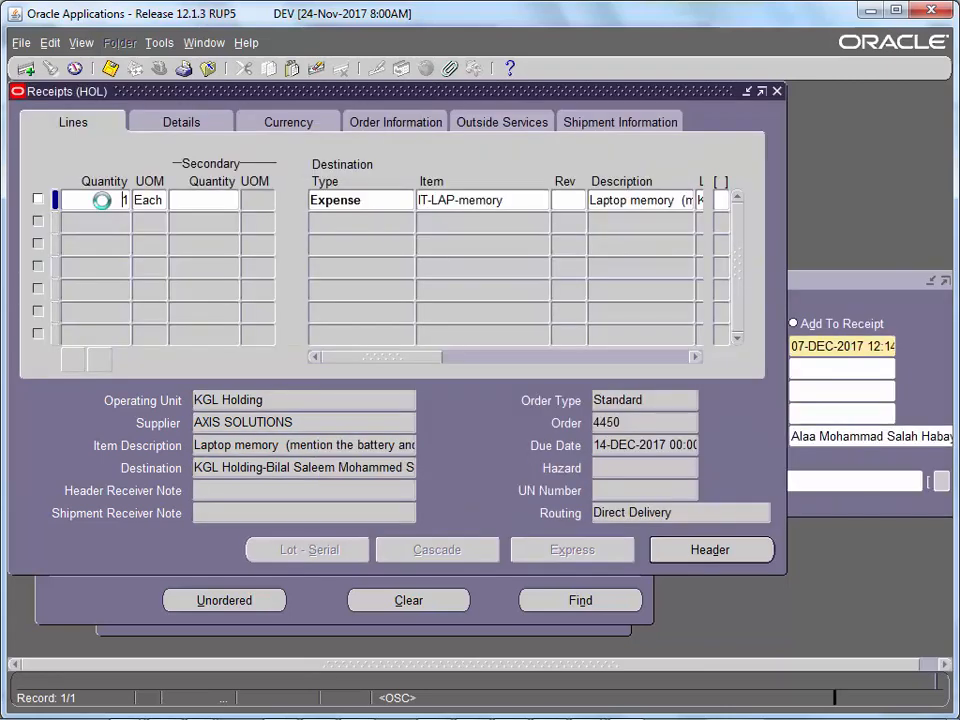
click(38, 199)
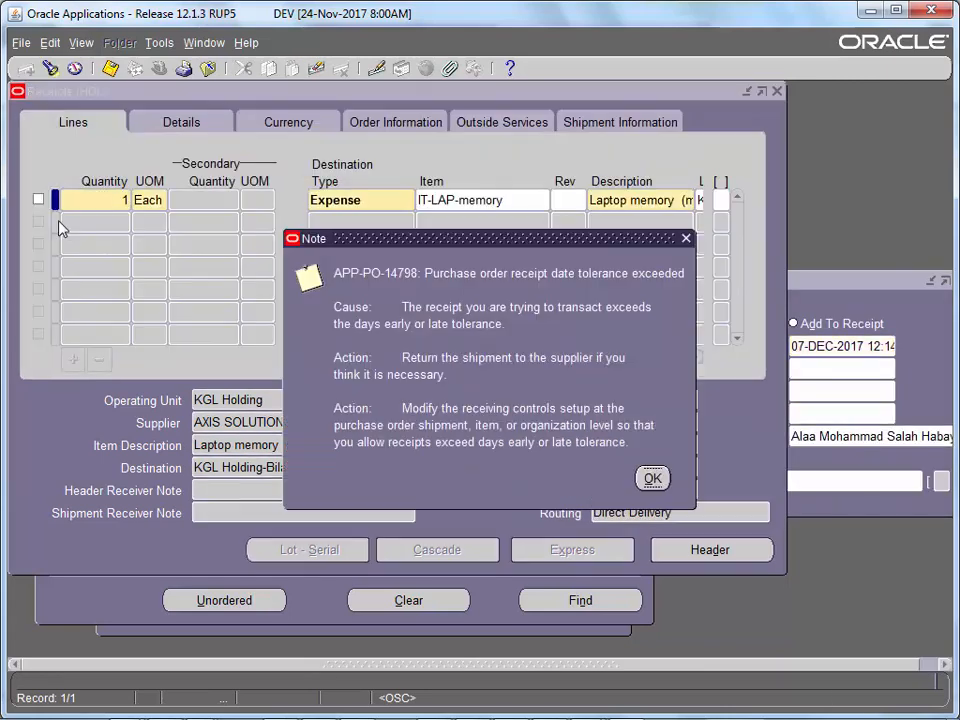
drag(345, 246, 226, 161)
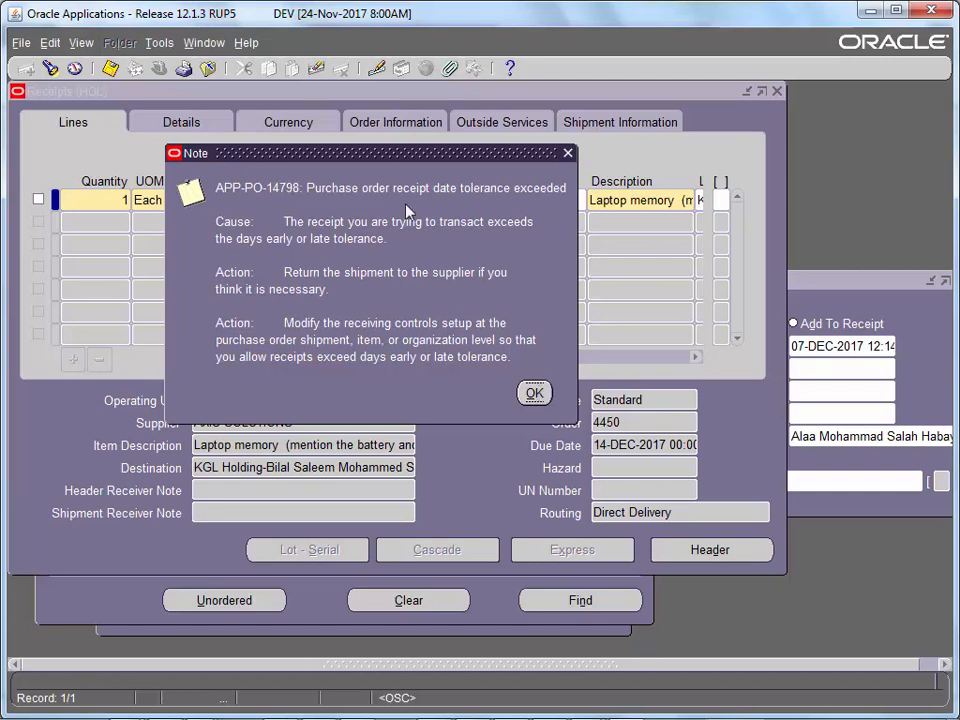
click(534, 394)
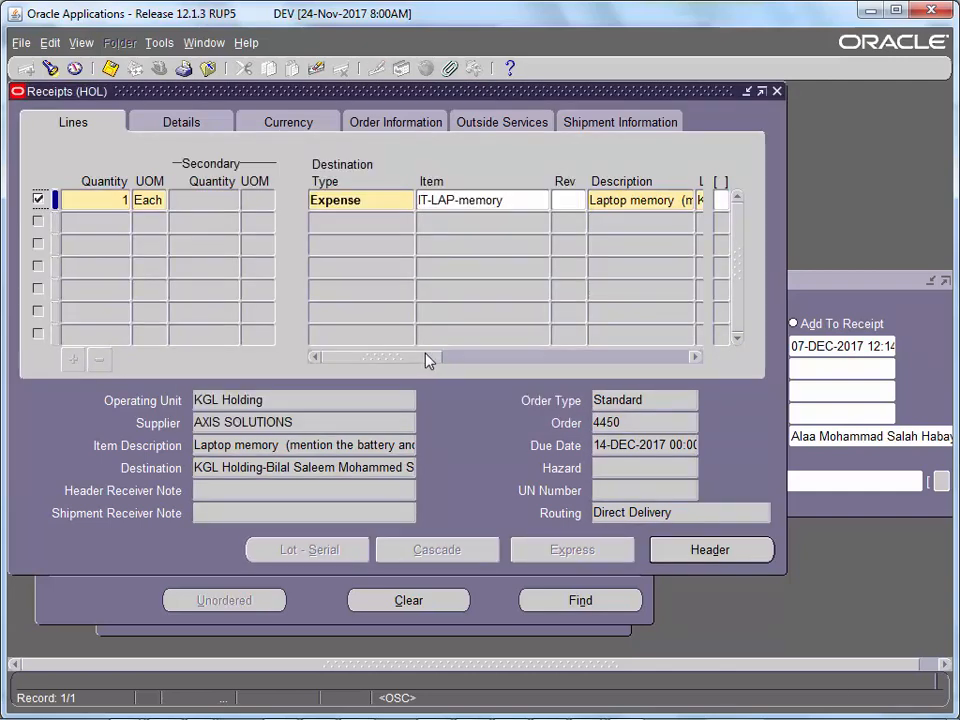
drag(429, 358, 343, 371)
click(110, 67)
click(838, 283)
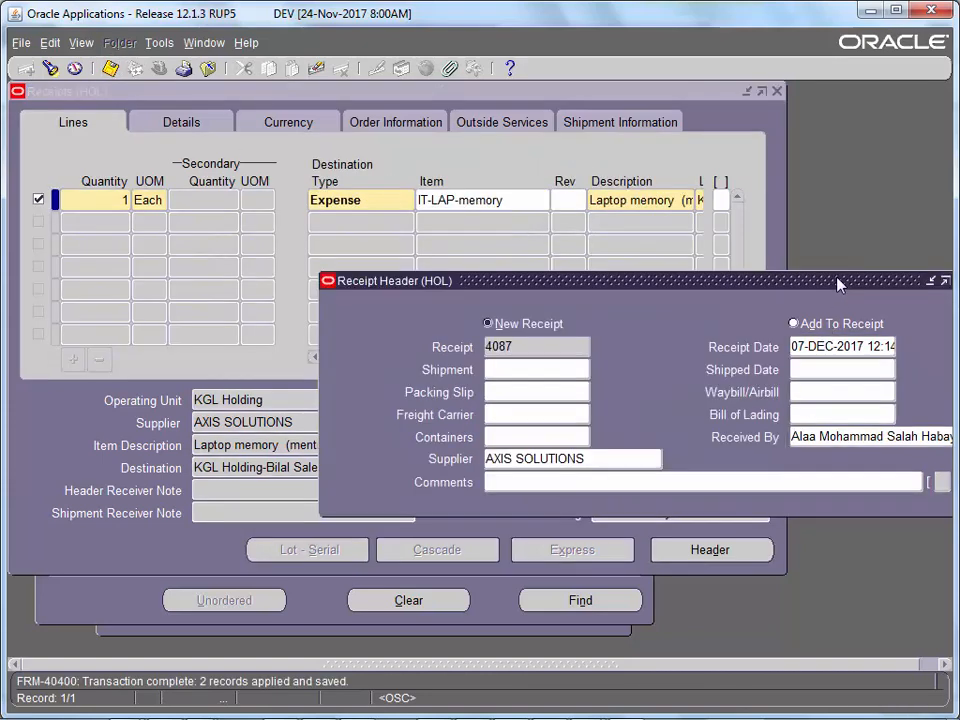
drag(838, 283, 479, 176)
click(207, 231)
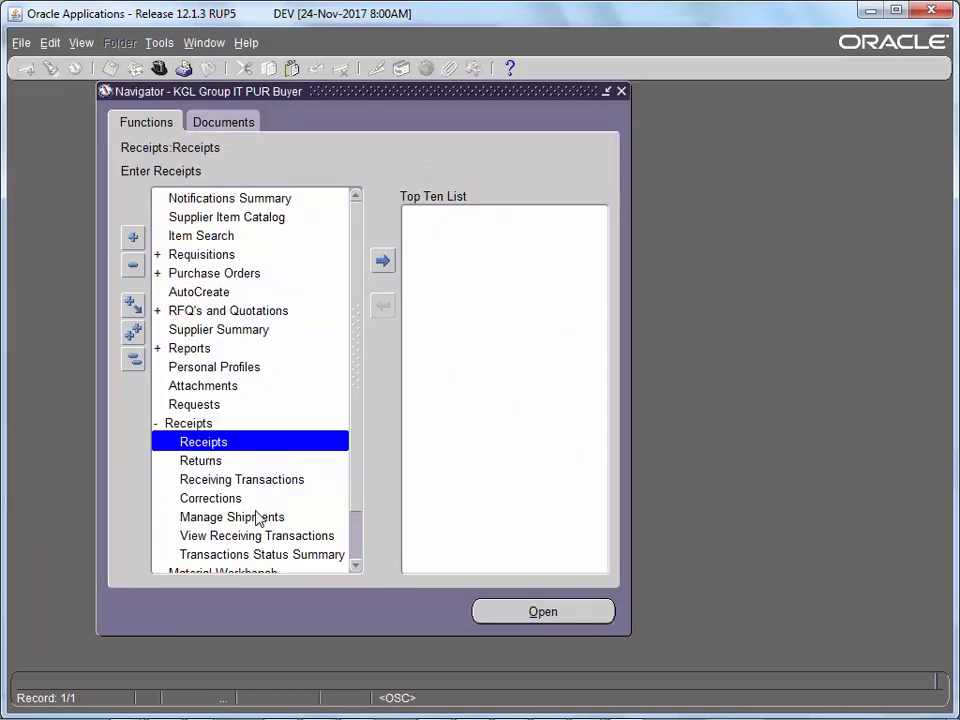
- Open View Receiving Transactions and select the number 3825 in the Users List document
double_click(255, 537)
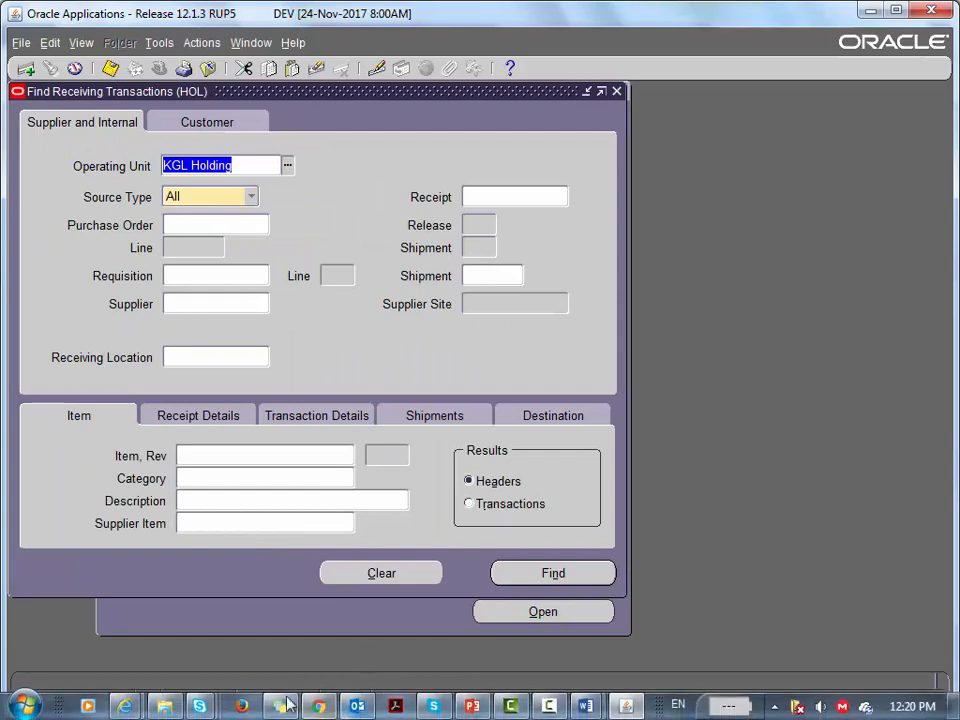
mouse_move(270, 706)
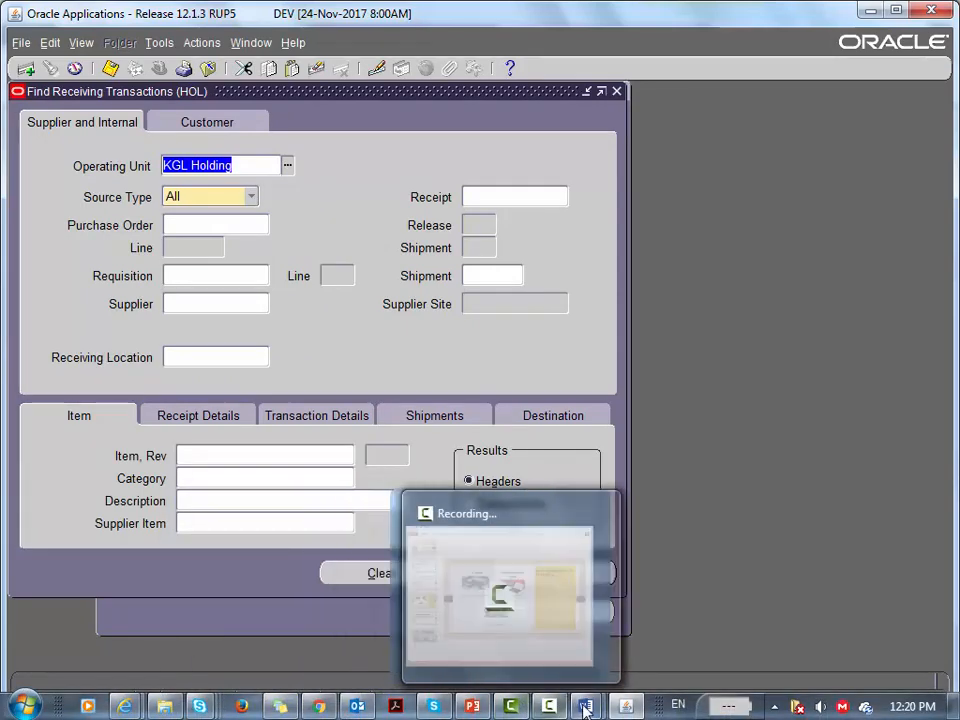
click(585, 706)
click(502, 619)
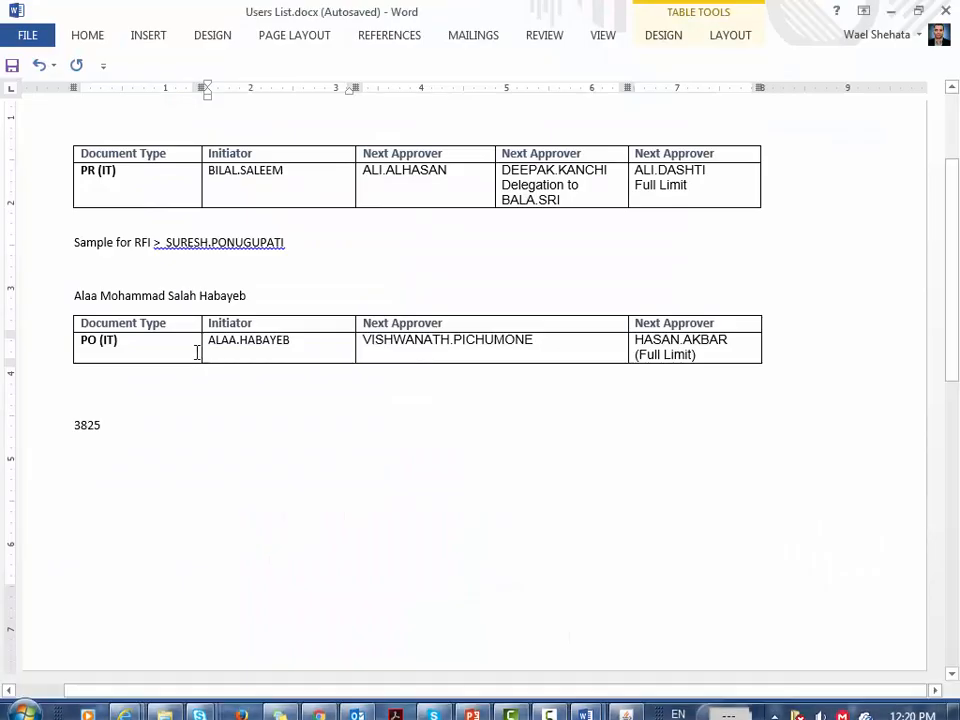
double_click(86, 428)
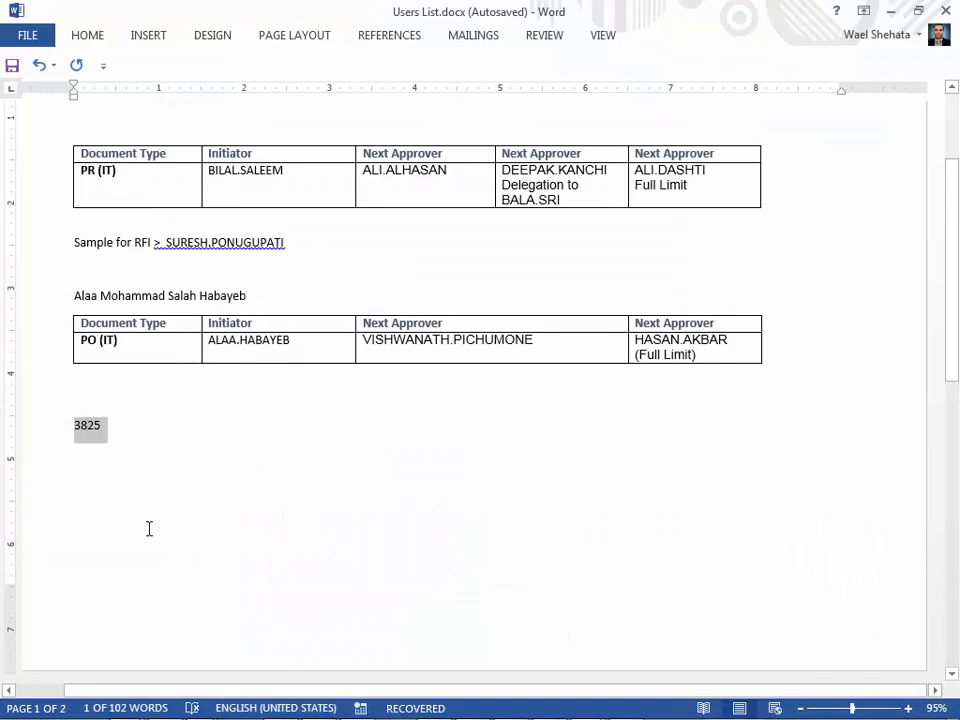
key(alt+Tab)
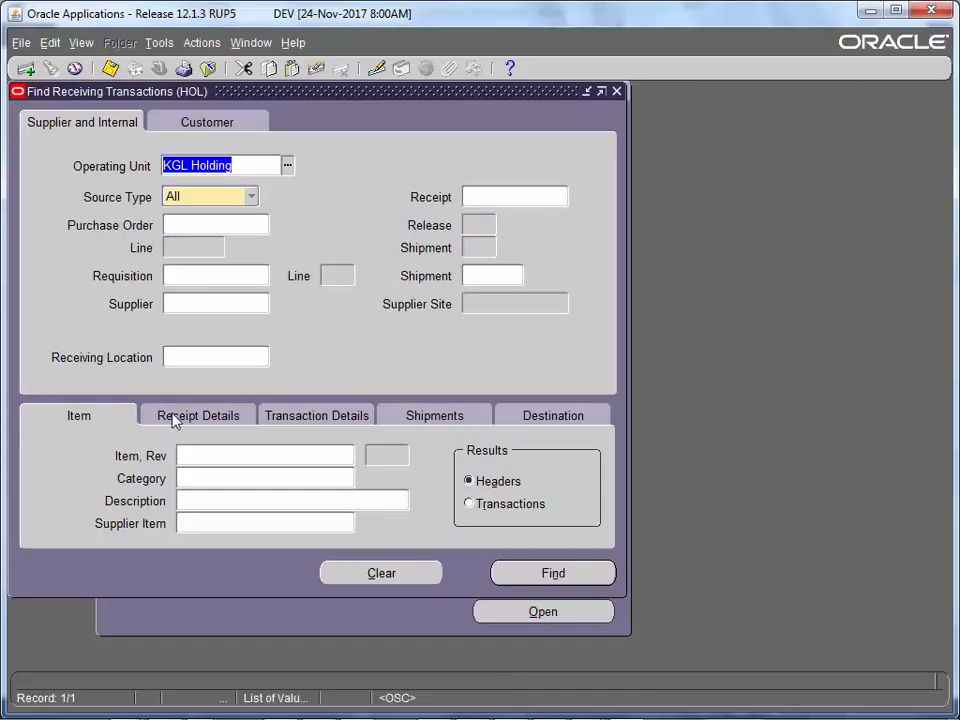
- Find receipts dated 07-DEC-2017 and open receipt 4087's transactions
click(291, 428)
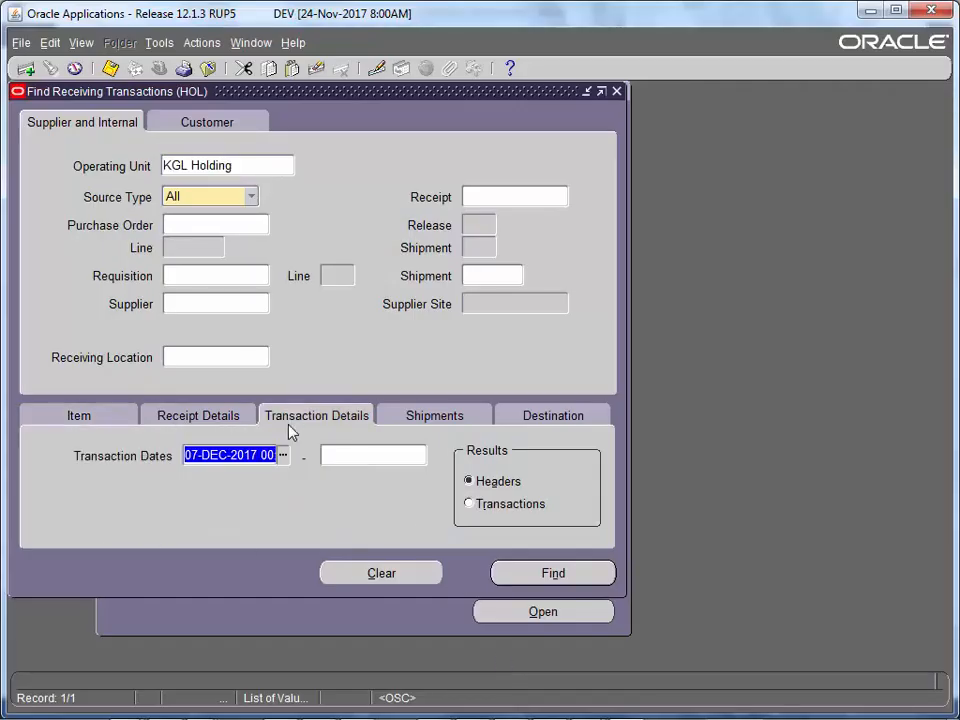
click(522, 574)
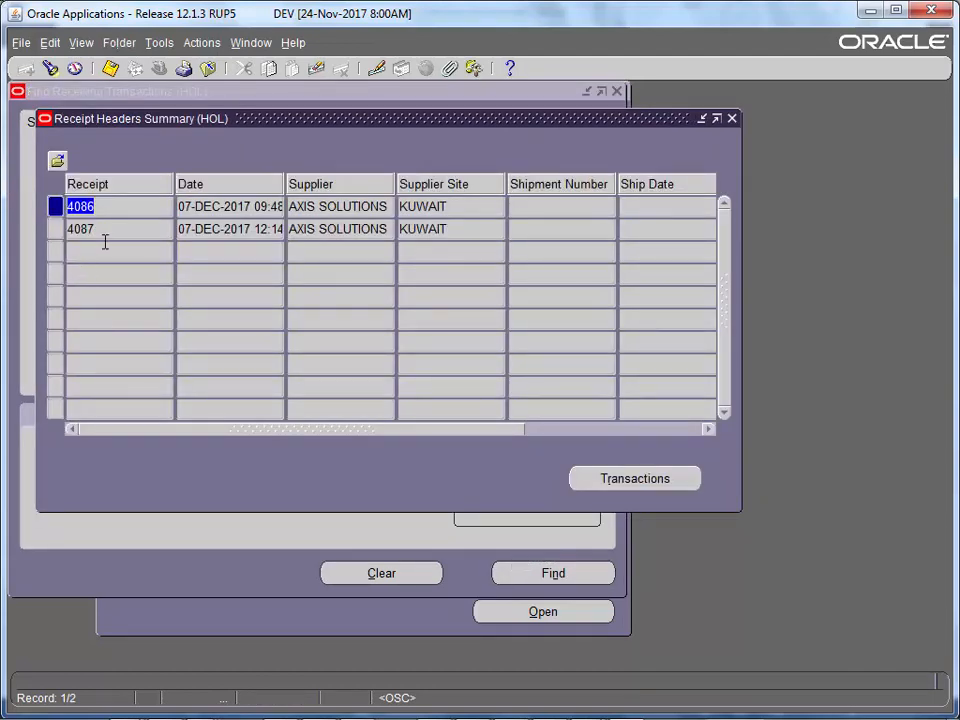
click(97, 236)
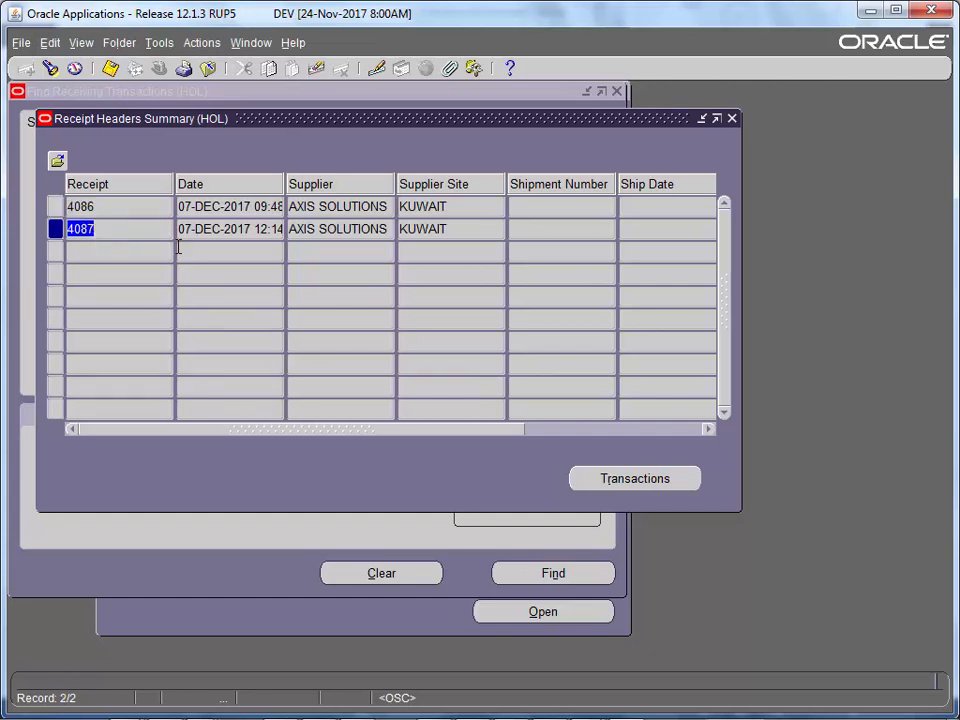
click(620, 482)
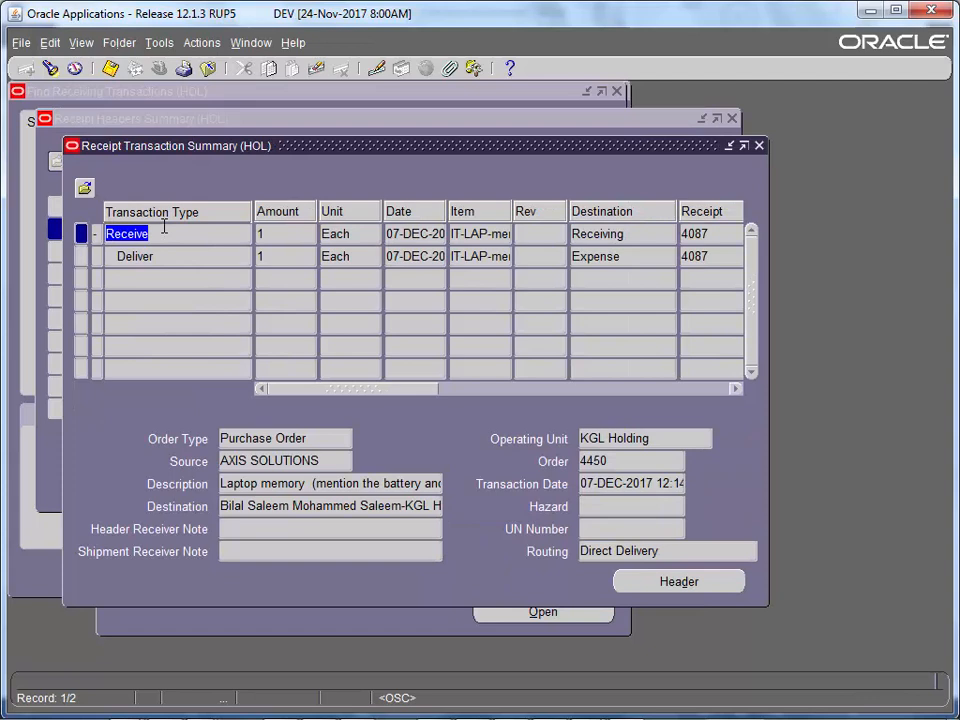
- Select receipt 4087's Receive and Deliver transactions and copy the order number 4450
click(163, 230)
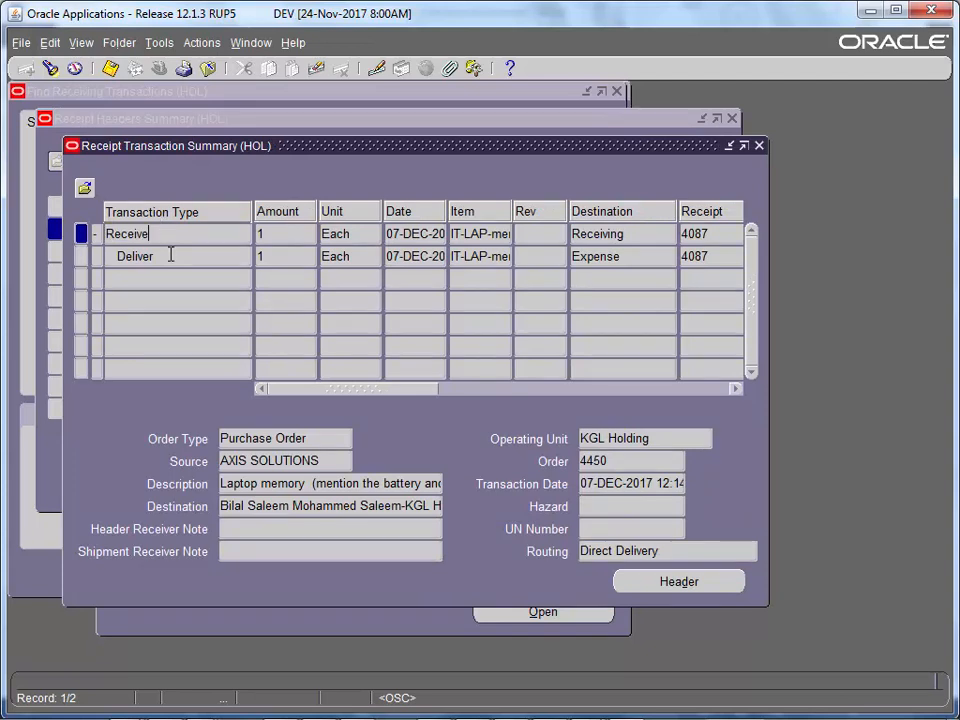
click(171, 255)
drag(311, 393, 291, 399)
click(636, 466)
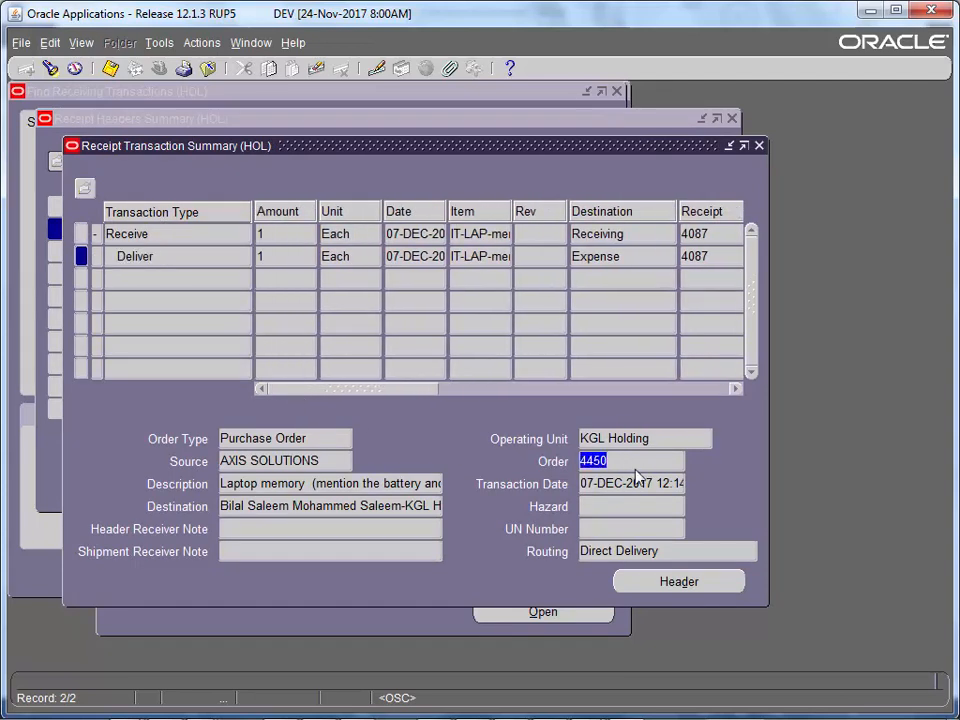
right_click(595, 464)
click(608, 490)
- Reopen receipt 4087's transactions and move across the grid to inspect its columns
click(759, 145)
click(618, 478)
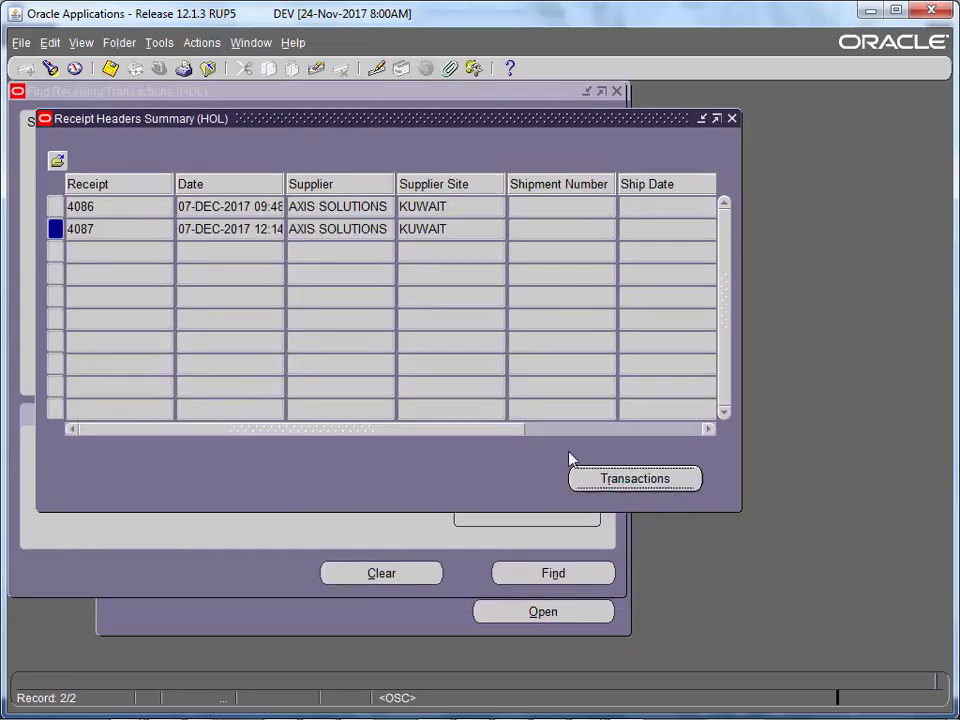
drag(354, 394, 332, 384)
key(Tab)
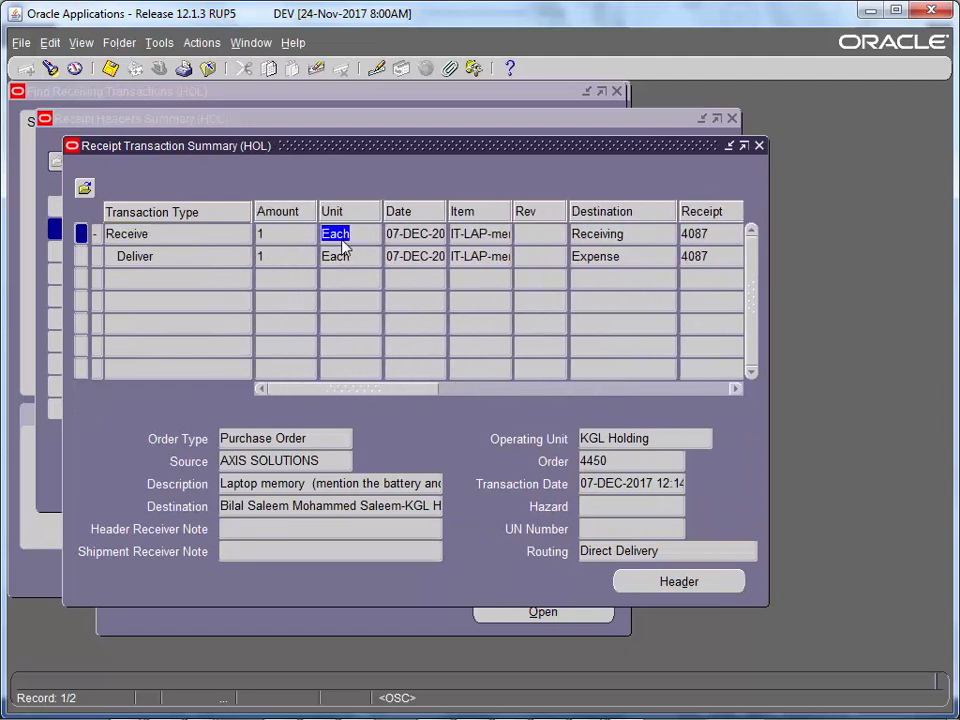
key(Tab)
drag(392, 396, 372, 388)
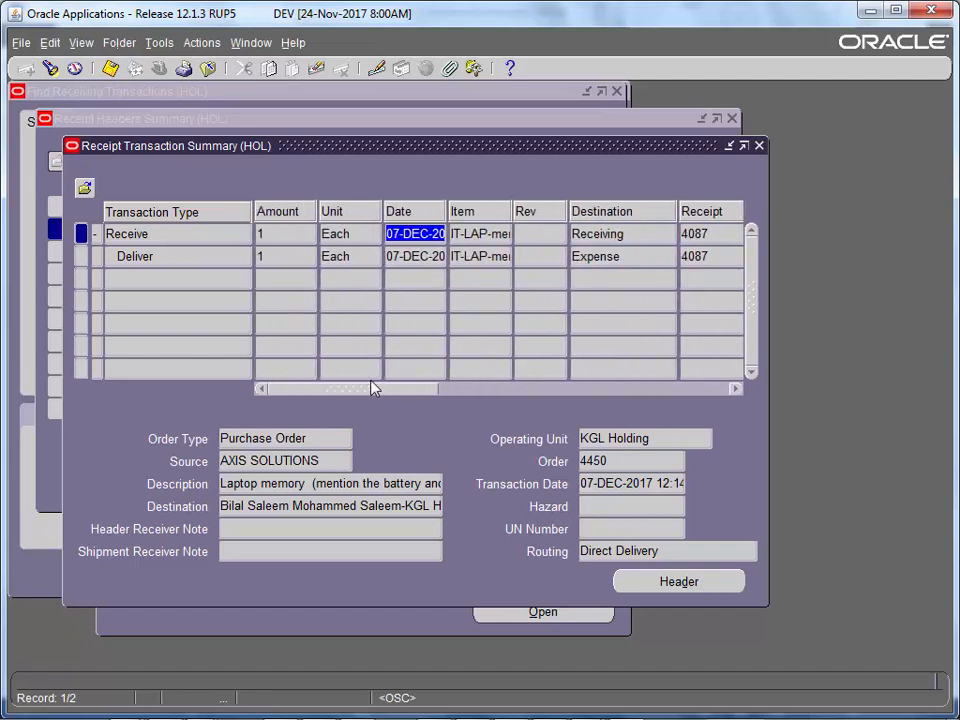
drag(392, 388, 703, 370)
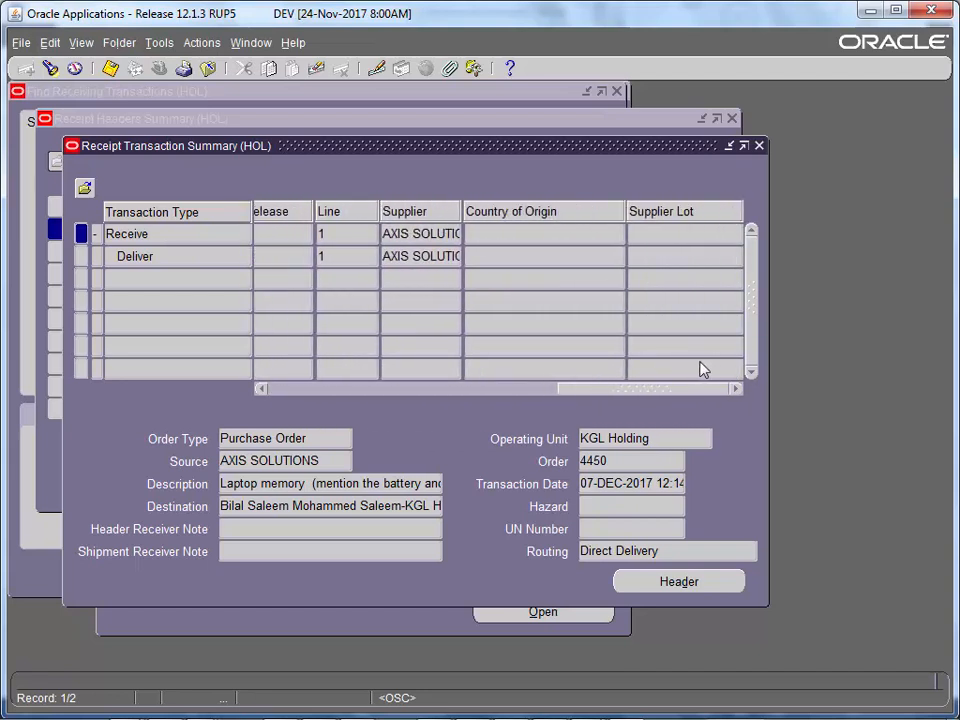
drag(596, 388, 315, 388)
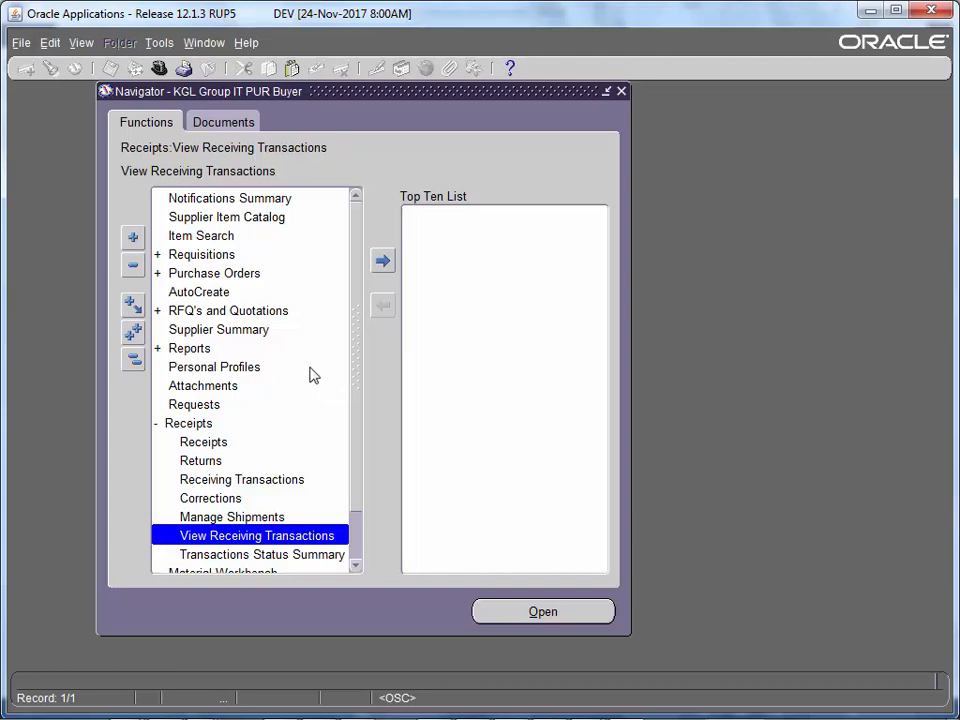
- Search Receiving Corrections for pasted PO 4450 to list receipt 4087's Deliver and Receive lines
click(246, 500)
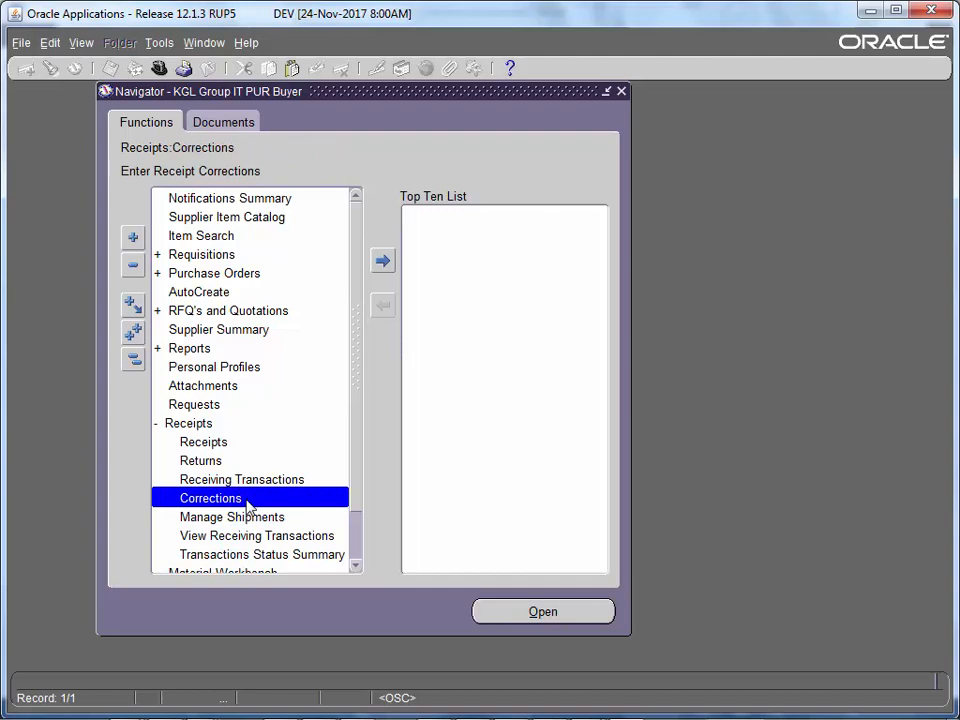
double_click(246, 500)
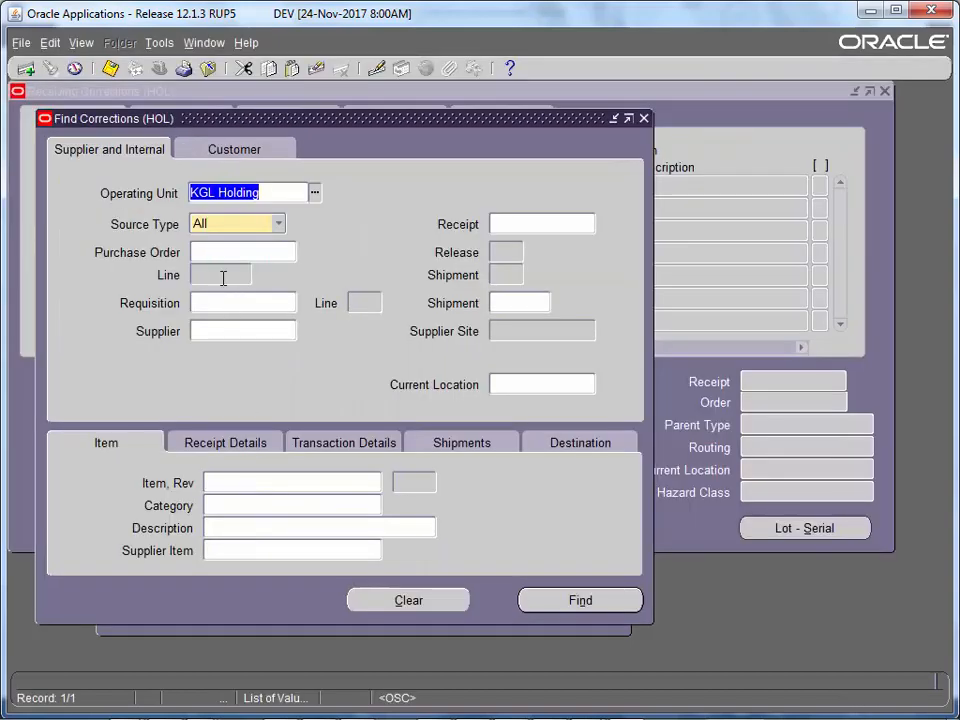
right_click(221, 252)
click(252, 304)
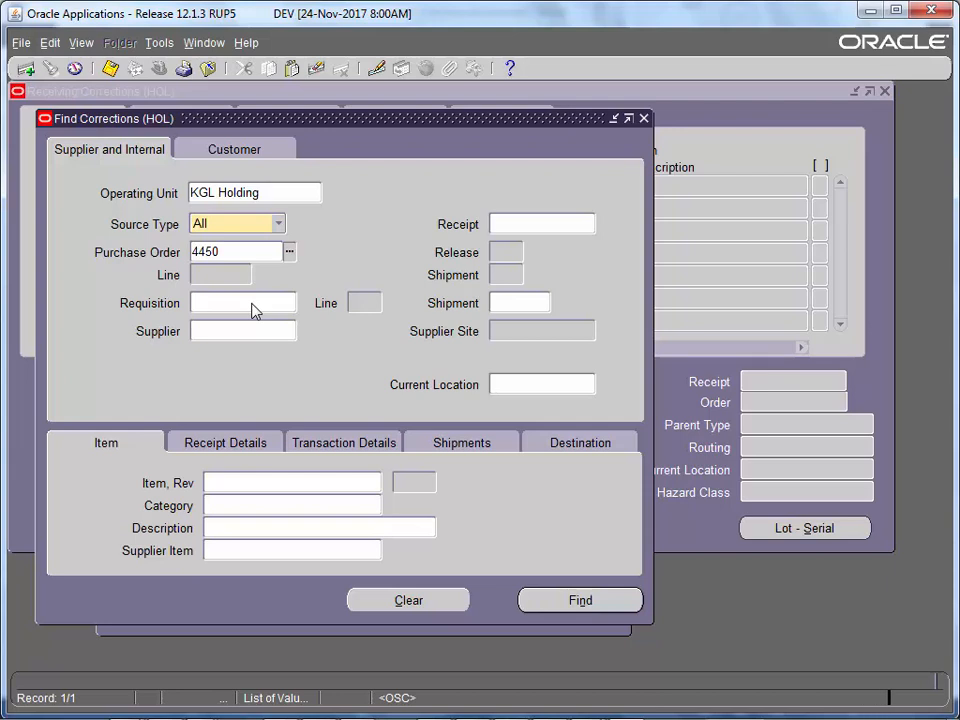
key(Tab)
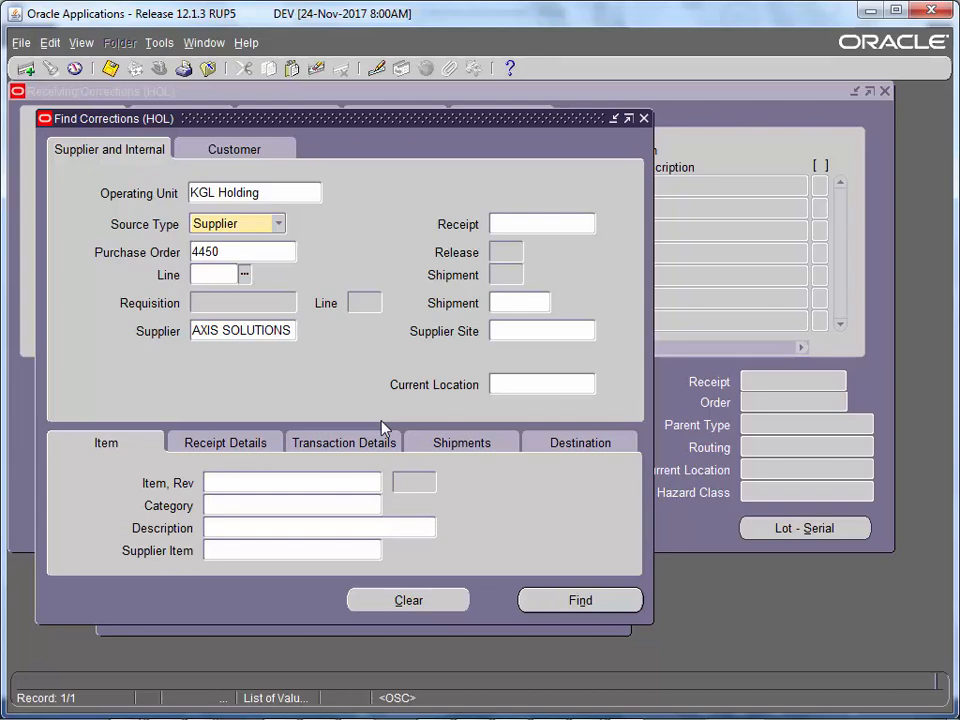
key(Return)
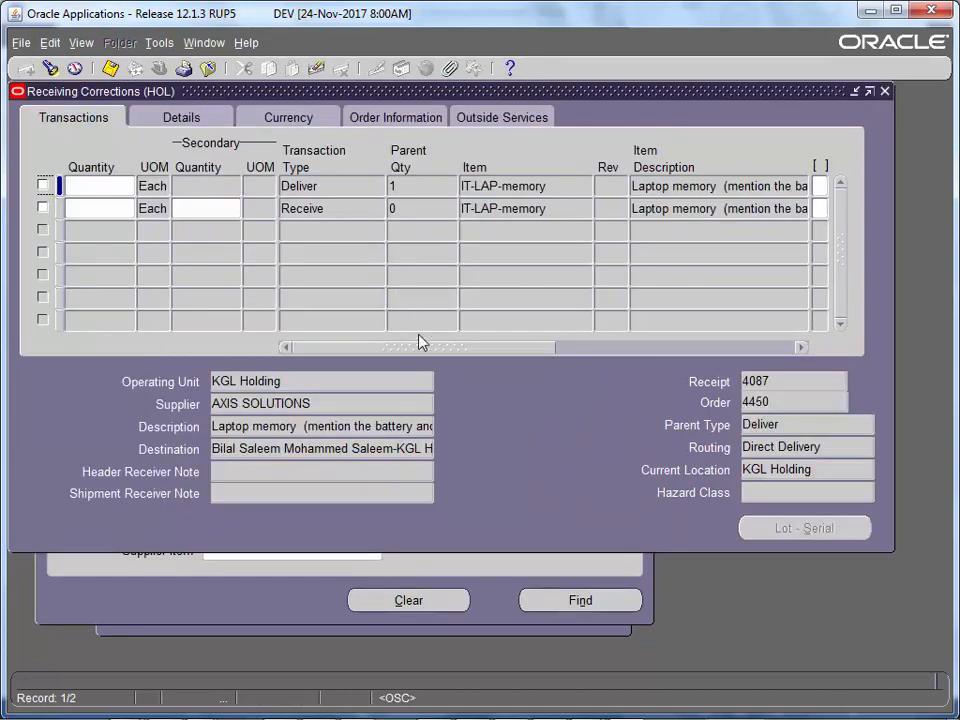
- Enter and save a -1 quantity on receipt 4087's Deliver line, then restart Corrections
click(330, 184)
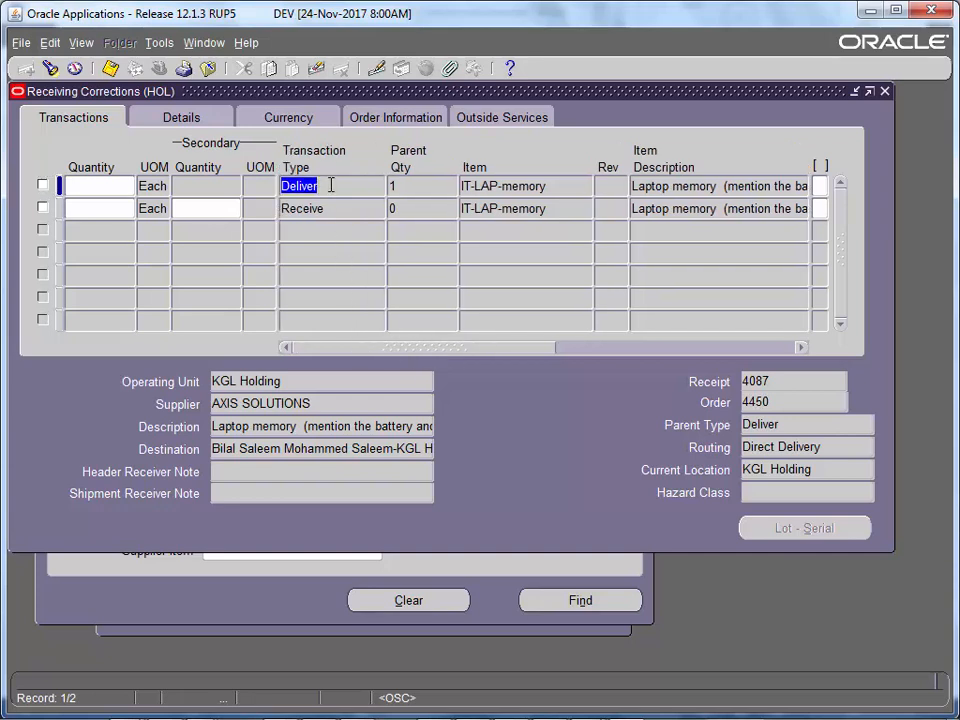
click(330, 208)
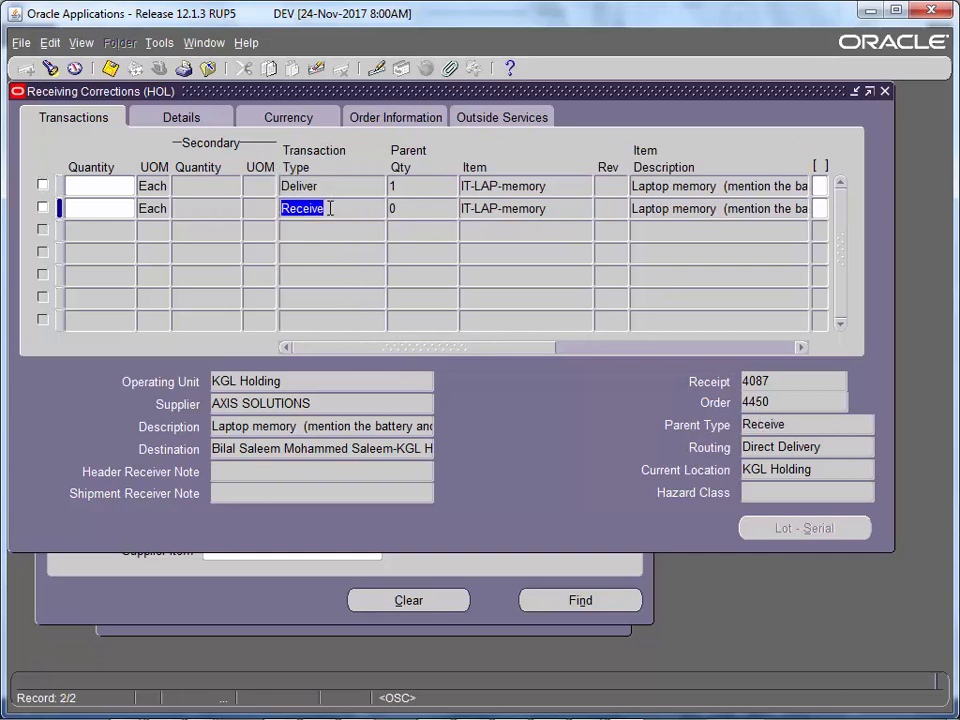
click(330, 190)
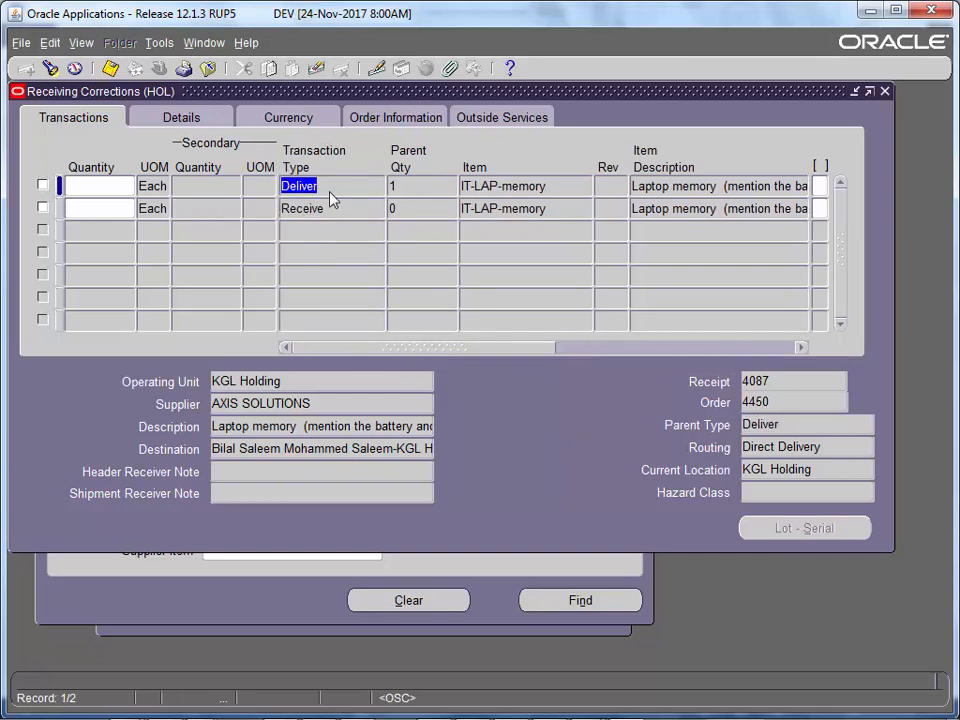
click(105, 190)
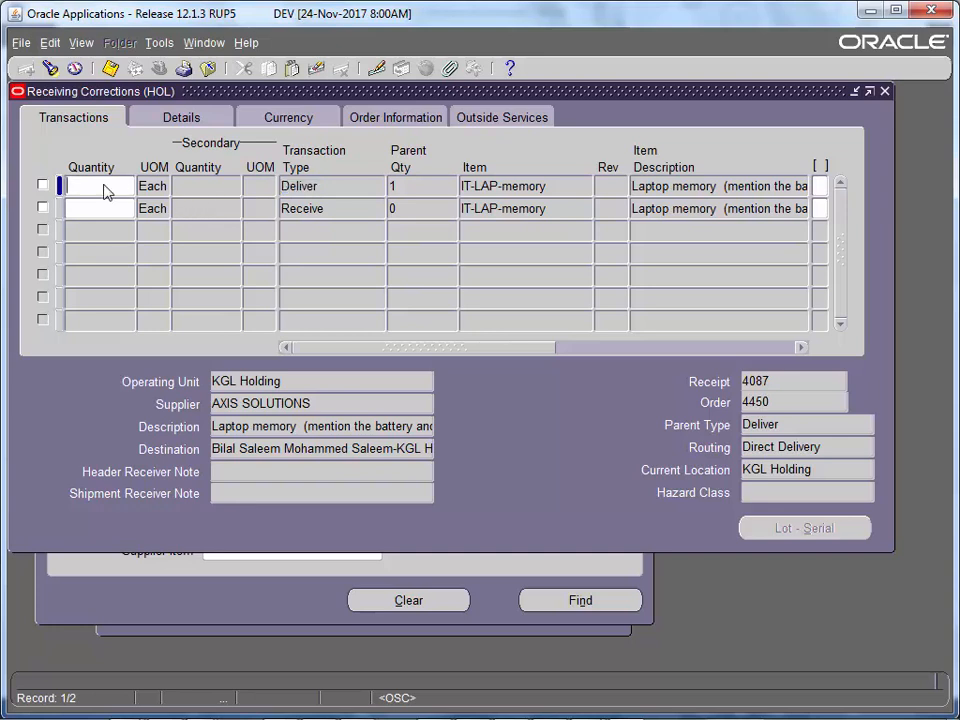
text(-1)
key(Tab)
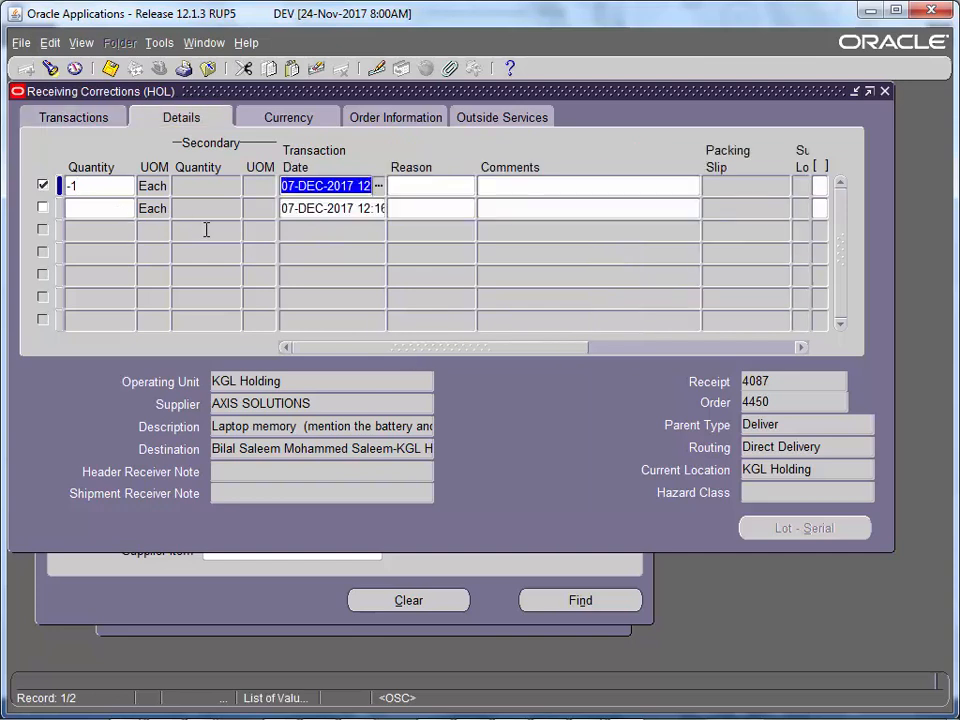
click(77, 119)
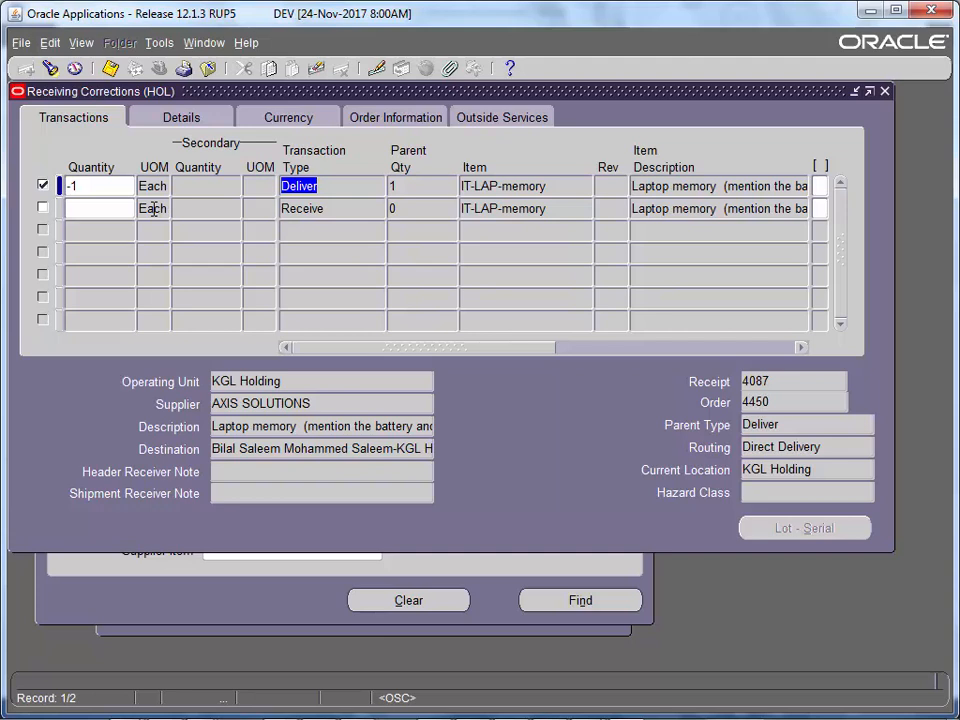
click(98, 193)
click(319, 185)
key(ctrl+s)
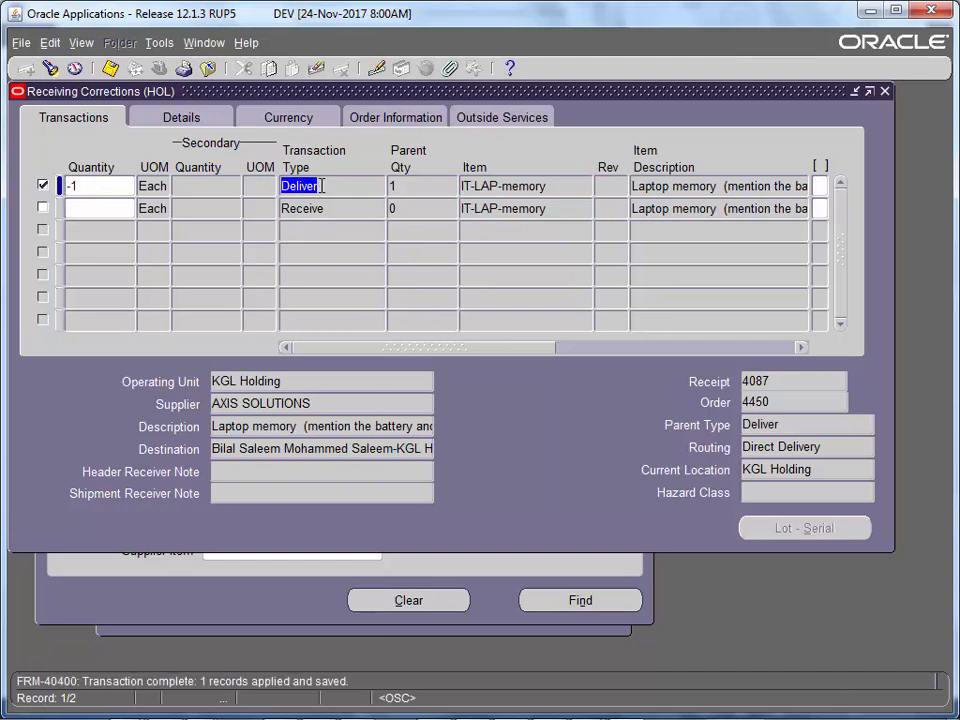
click(882, 93)
double_click(259, 495)
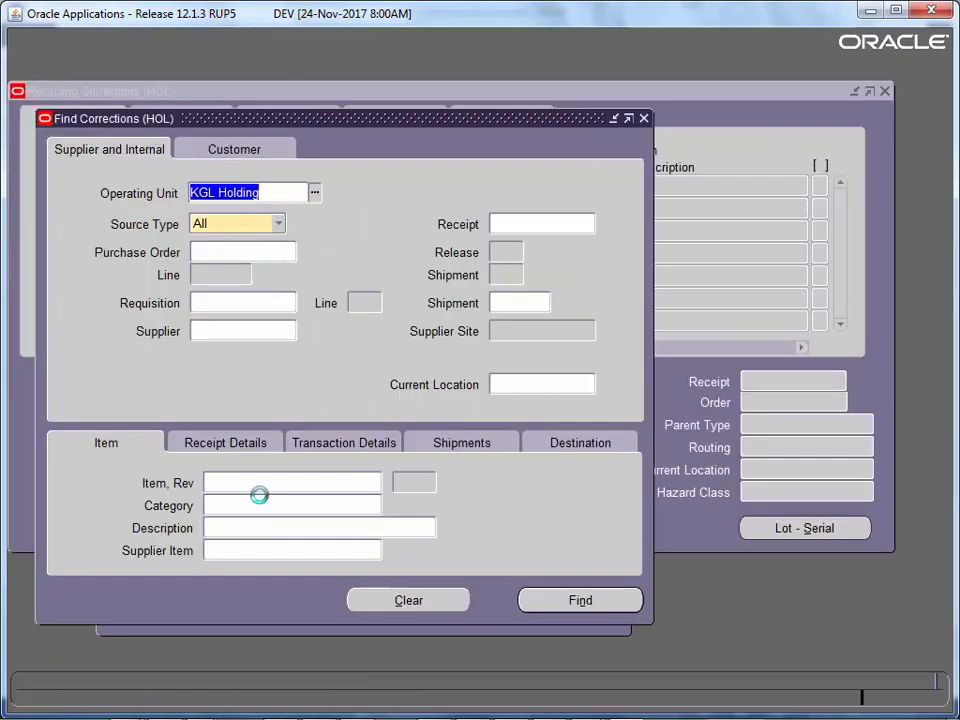
- Search corrections again for pasted PO 4450
right_click(242, 255)
click(264, 311)
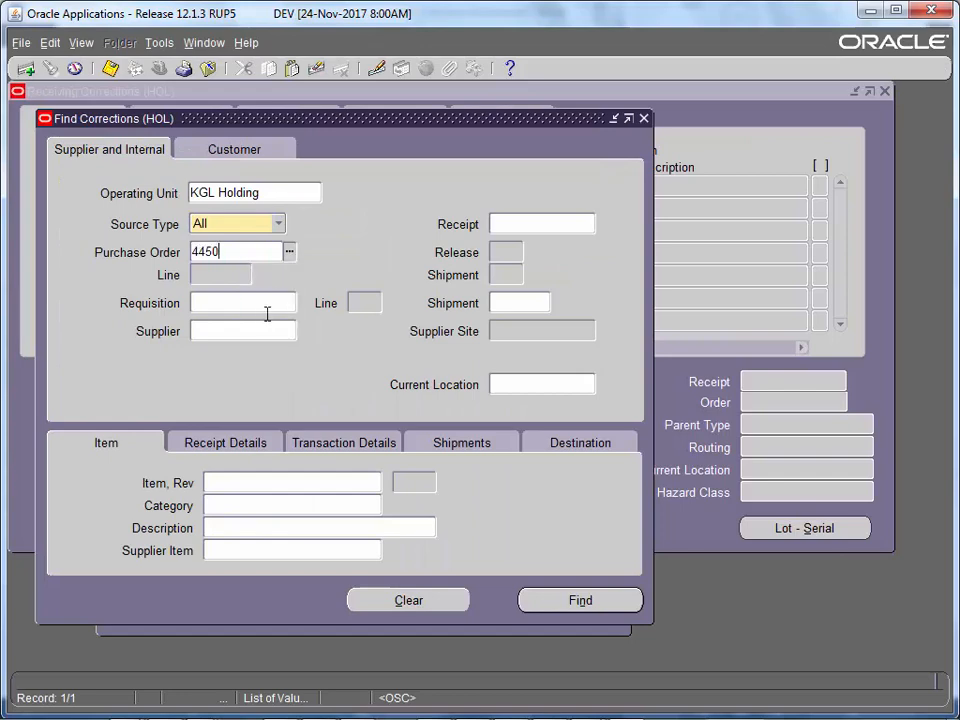
key(Tab)
key(Return)
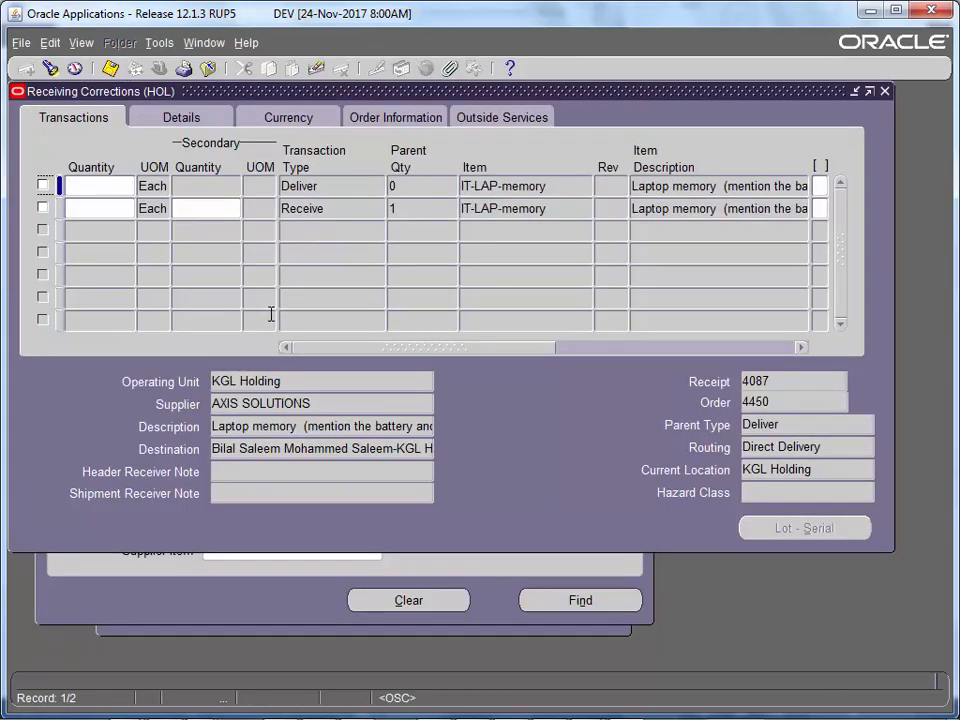
- Enter -1 on receipt 4087's Receive line and save the correction
click(334, 208)
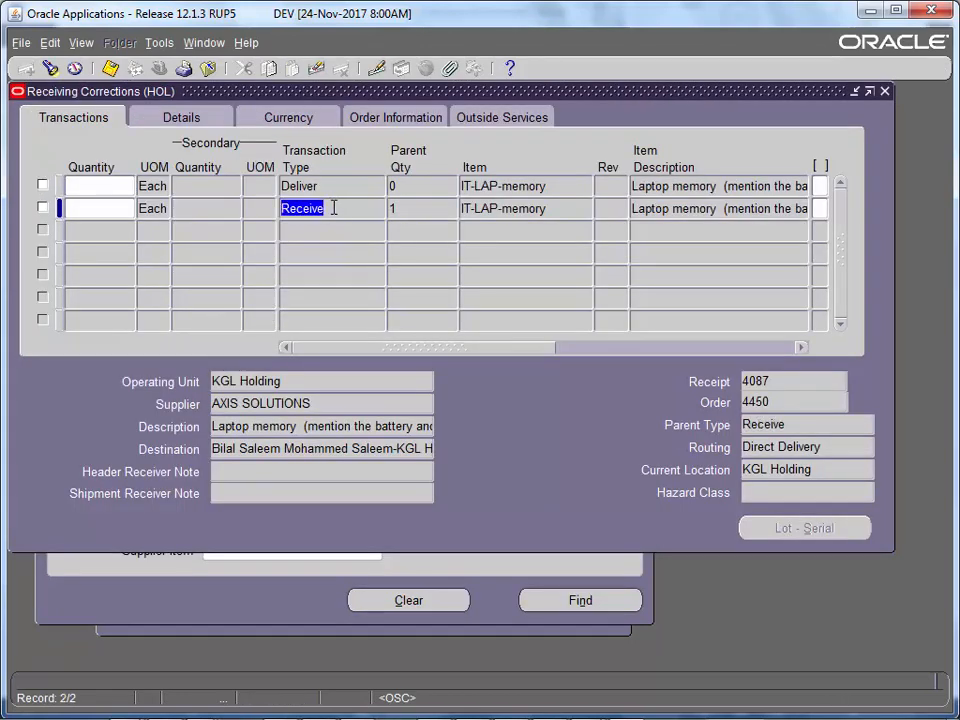
click(407, 211)
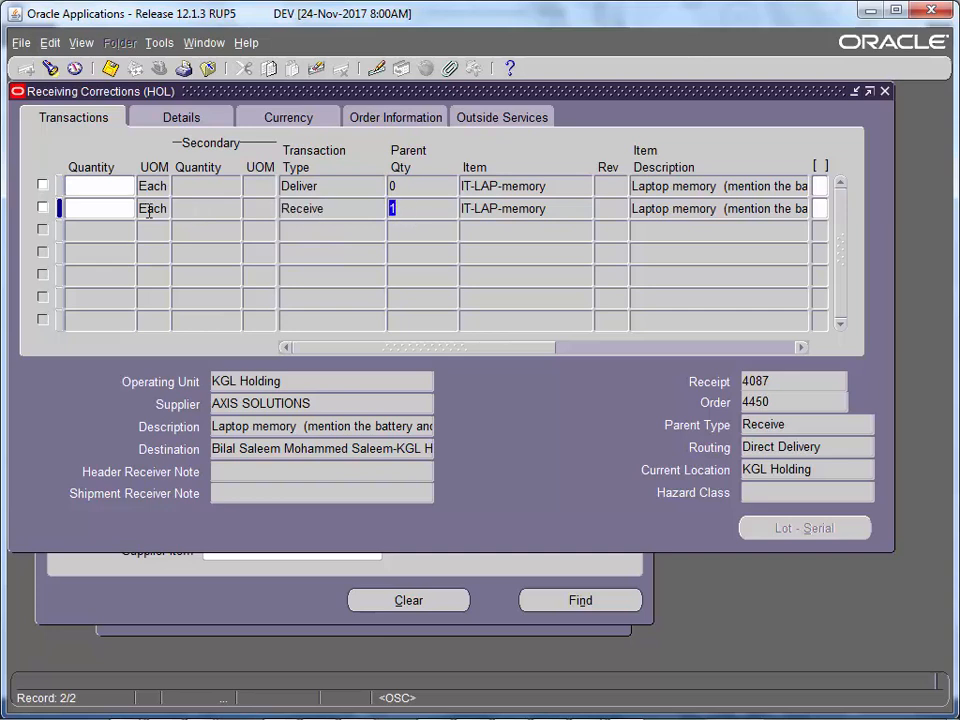
click(112, 212)
text(-1)
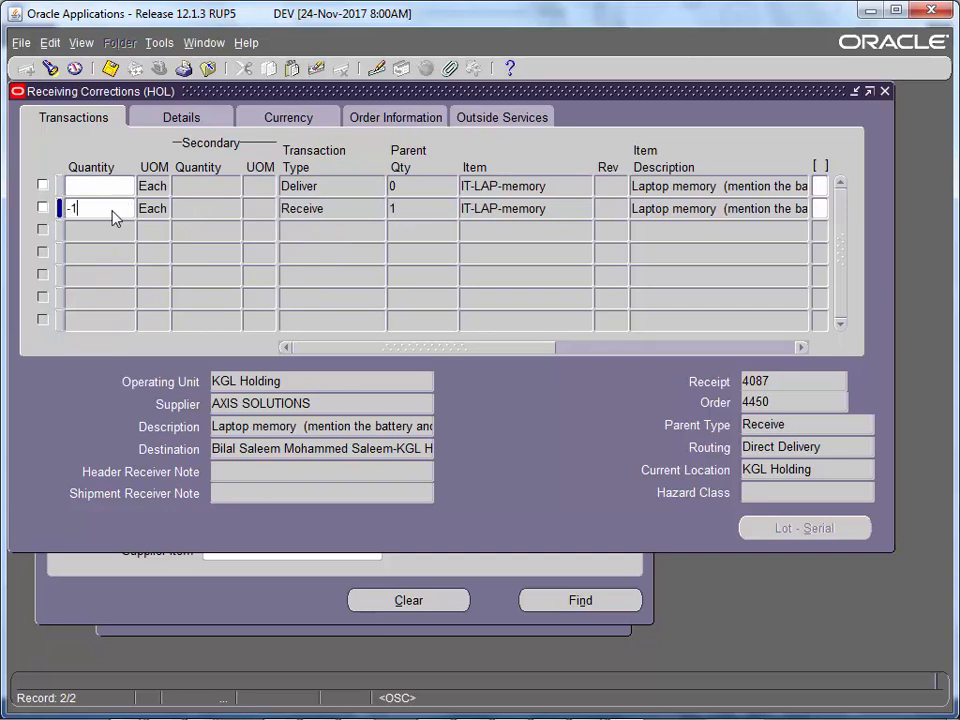
key(Tab)
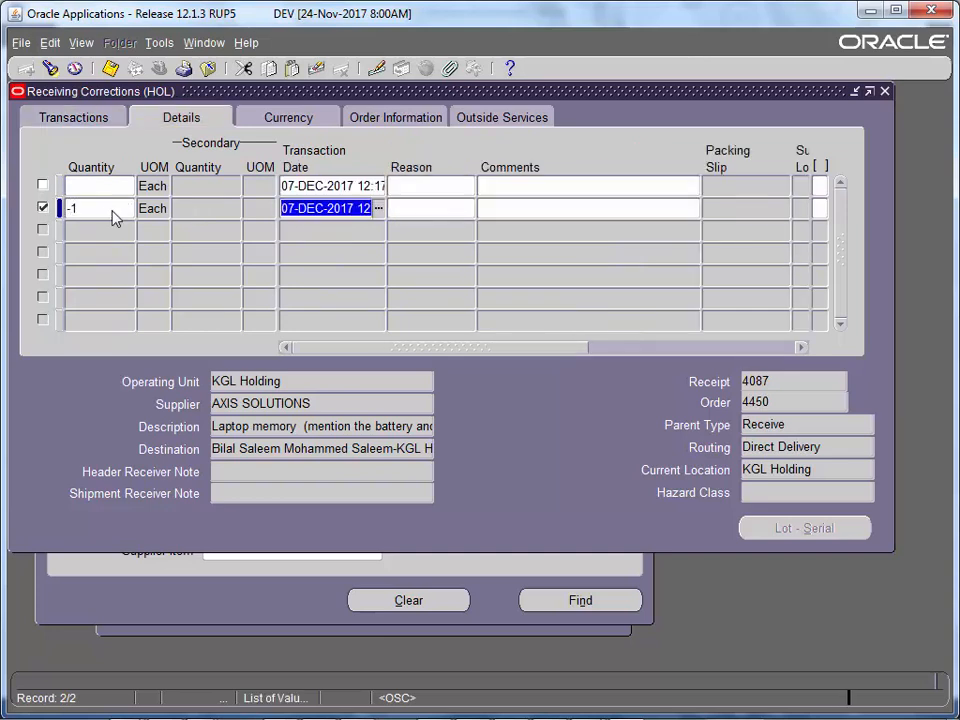
key(ctrl+s)
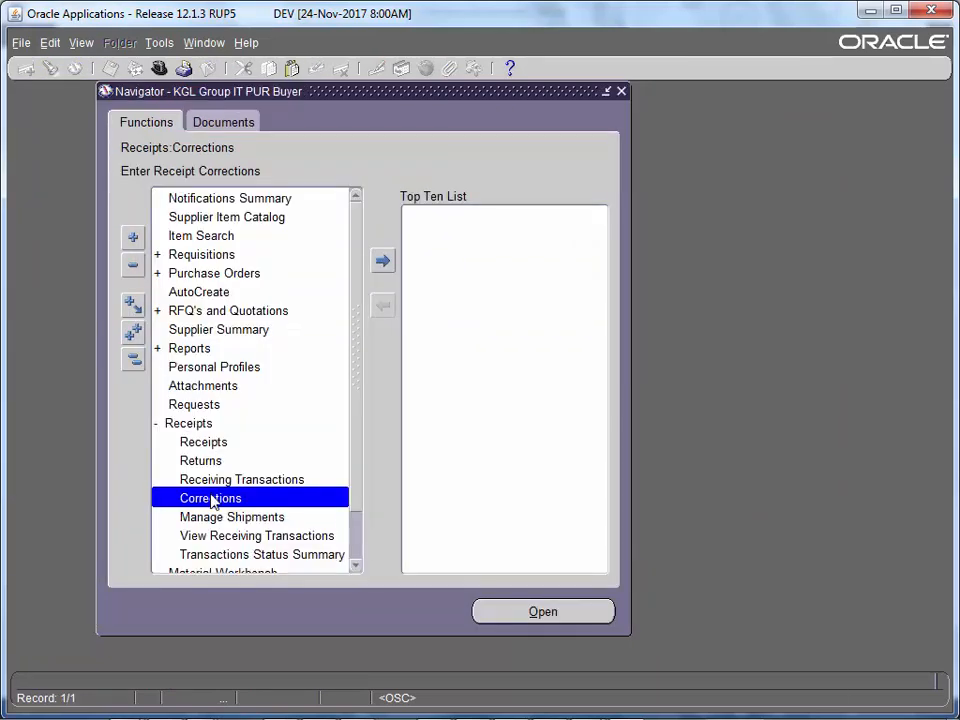
- Look up the receipts for PO 4450 in View Receiving Transactions
double_click(221, 496)
double_click(253, 537)
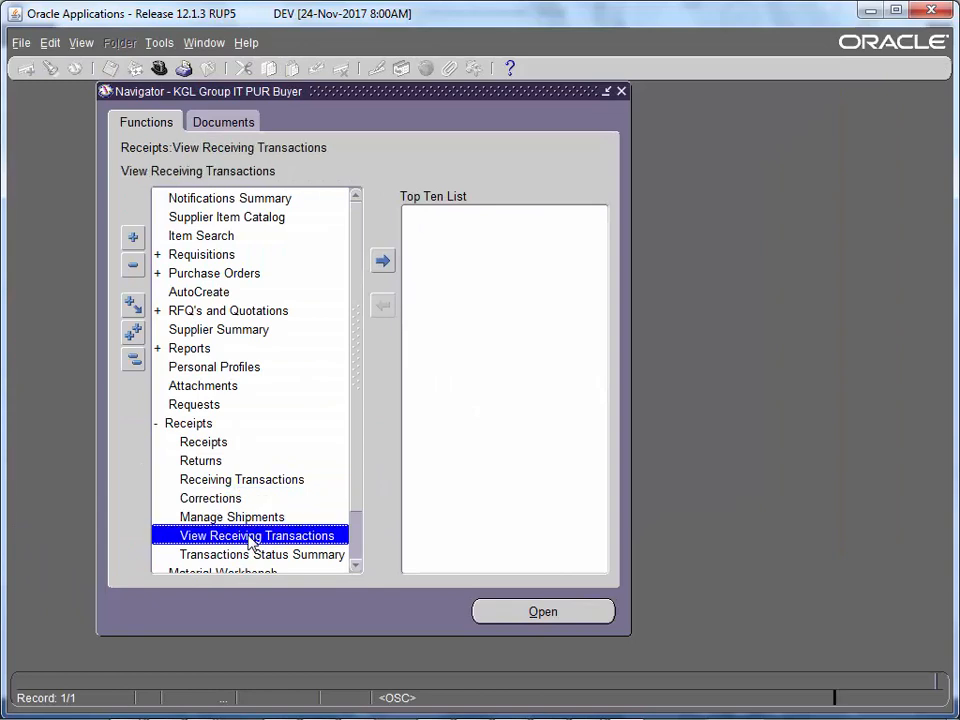
click(214, 225)
text(4450)
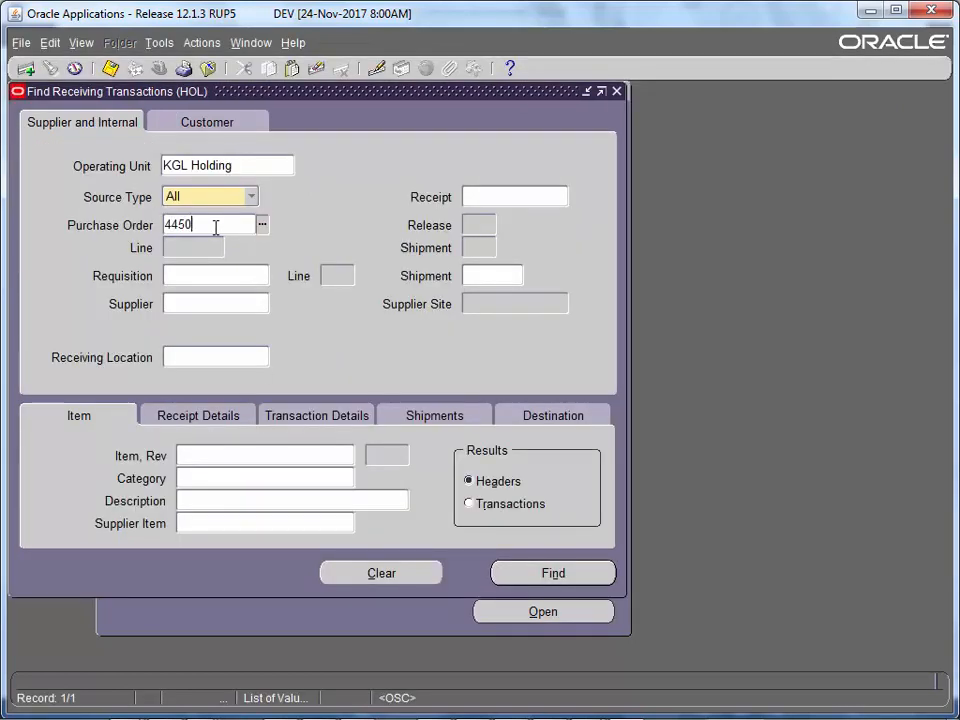
key(Tab)
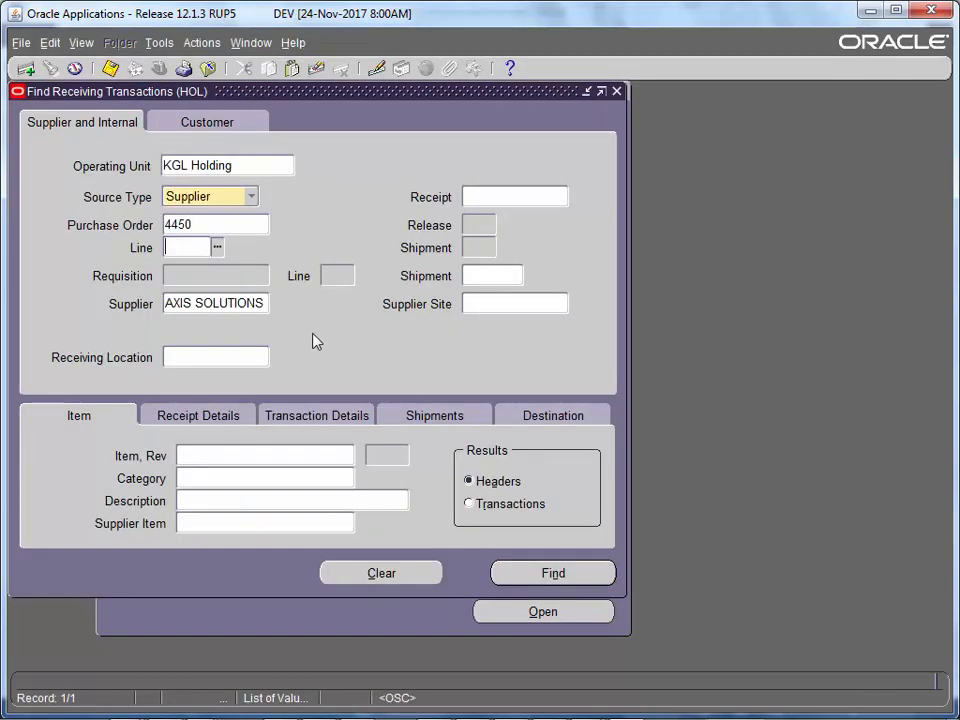
click(553, 572)
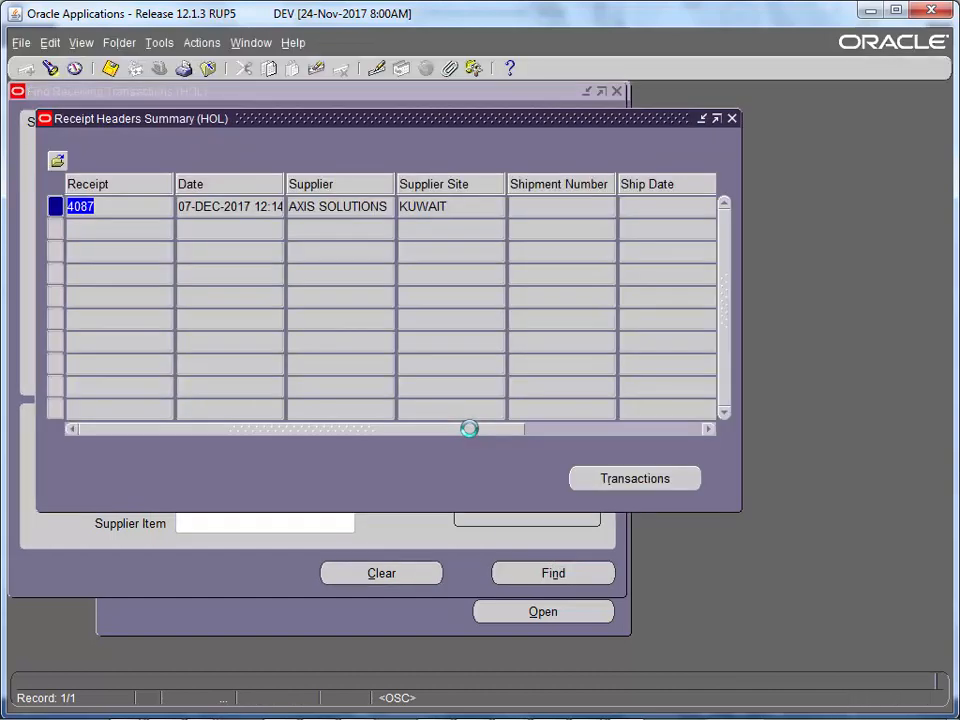
- Review receipt 4087's transactions, including the two new -1 Correct entries
click(634, 478)
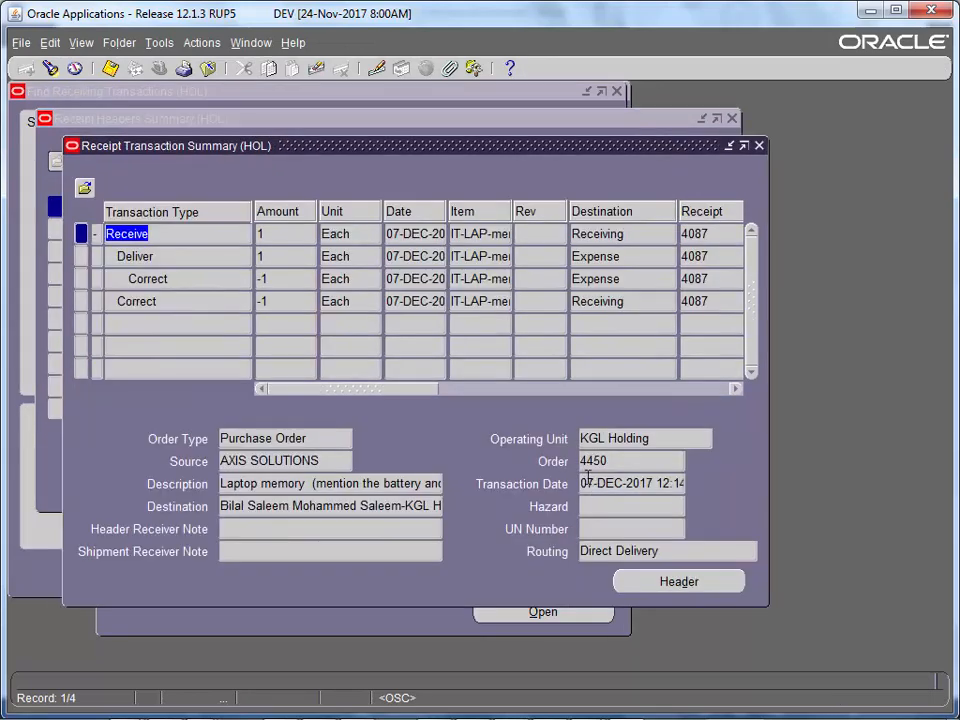
click(201, 256)
click(209, 281)
click(214, 306)
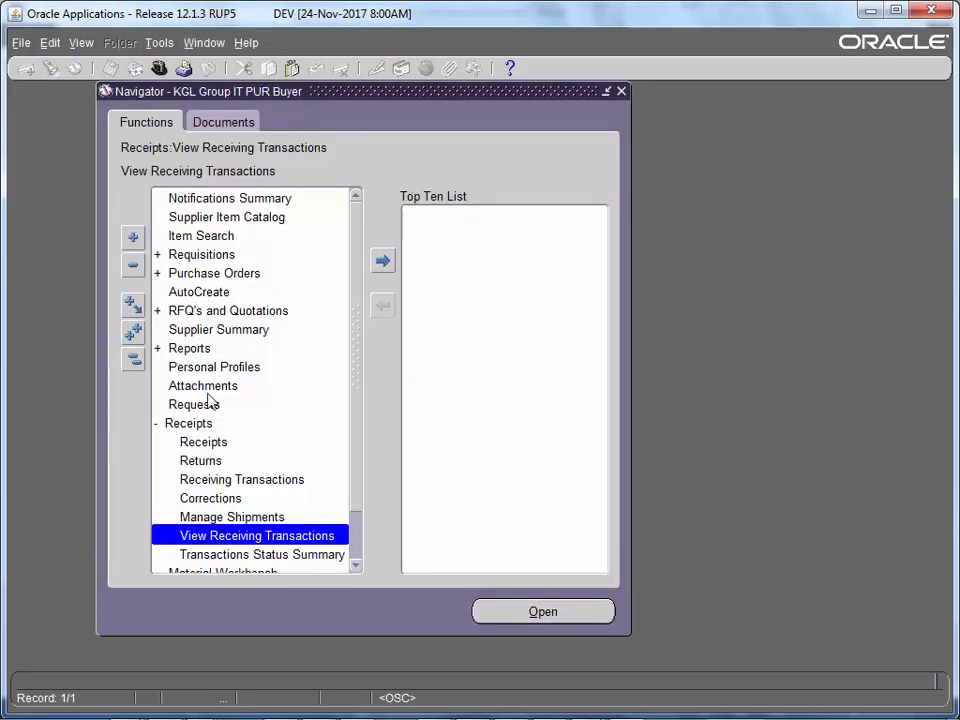
- Find the expected receipts for PO 4450 in the Receipts form
click(222, 443)
double_click(230, 443)
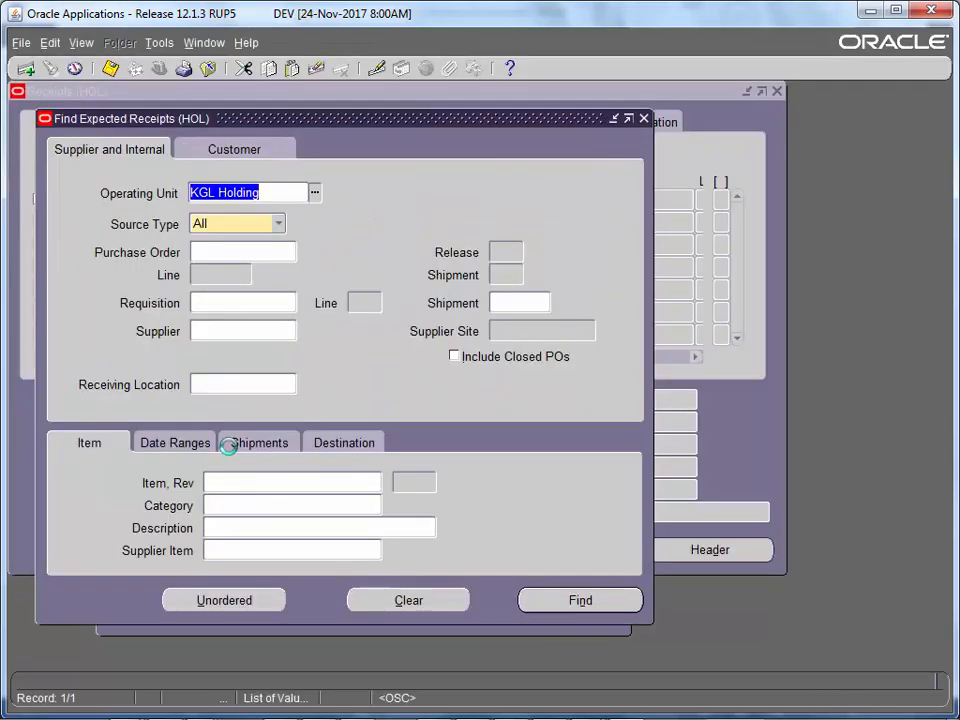
click(246, 257)
text(4450)
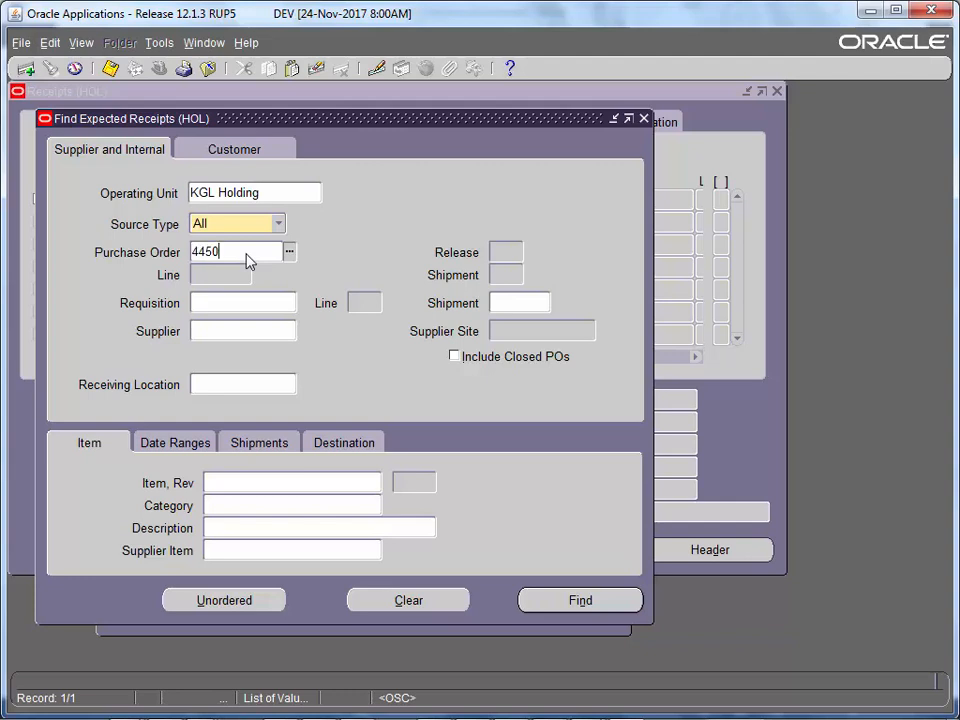
key(Tab)
double_click(227, 257)
key(ctrl+c)
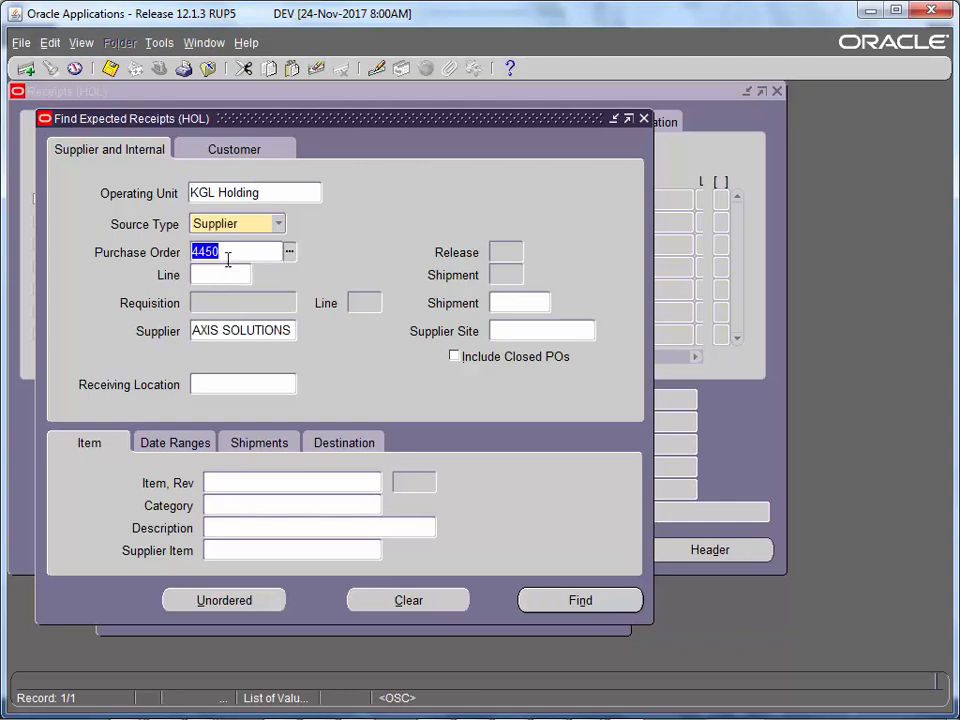
click(228, 275)
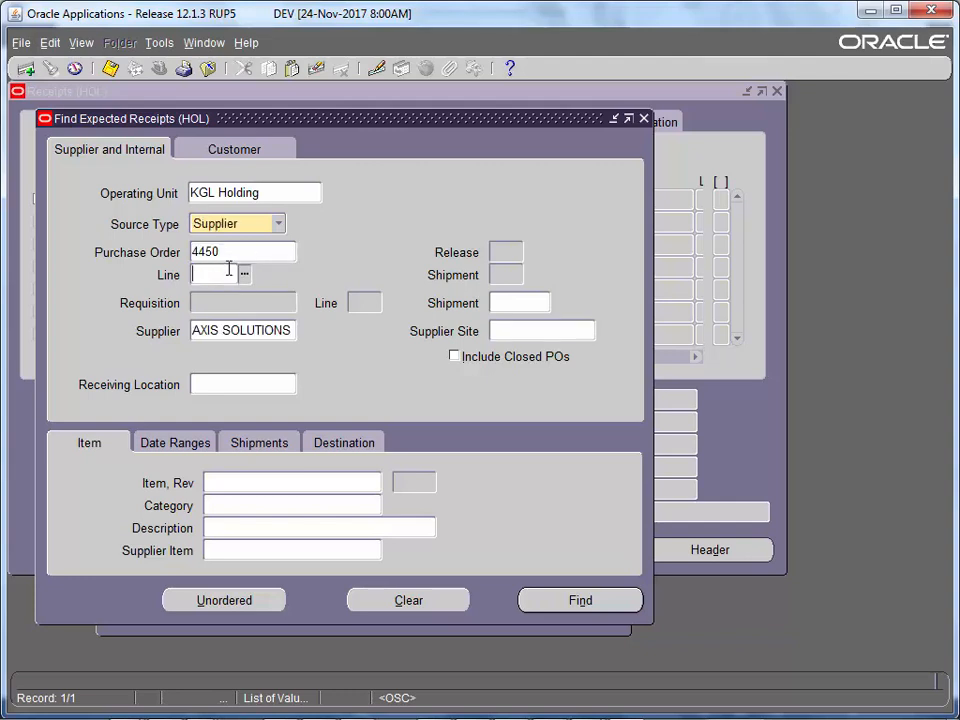
click(570, 612)
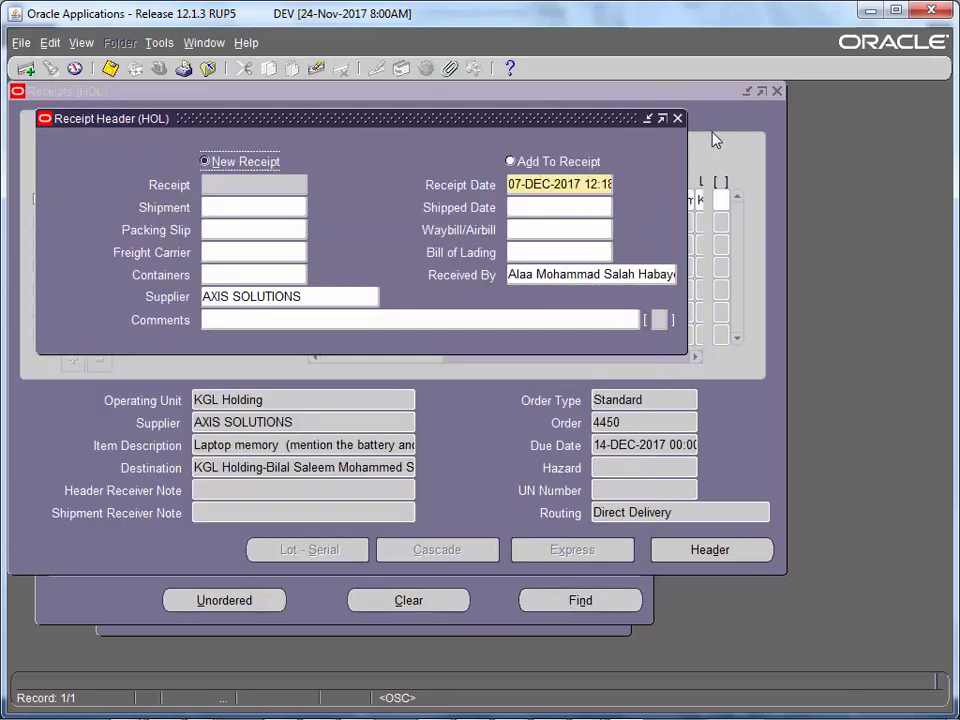
- Receive the IT-LAP-memory line at quantity 1, accept the tolerance warning, and save
click(677, 119)
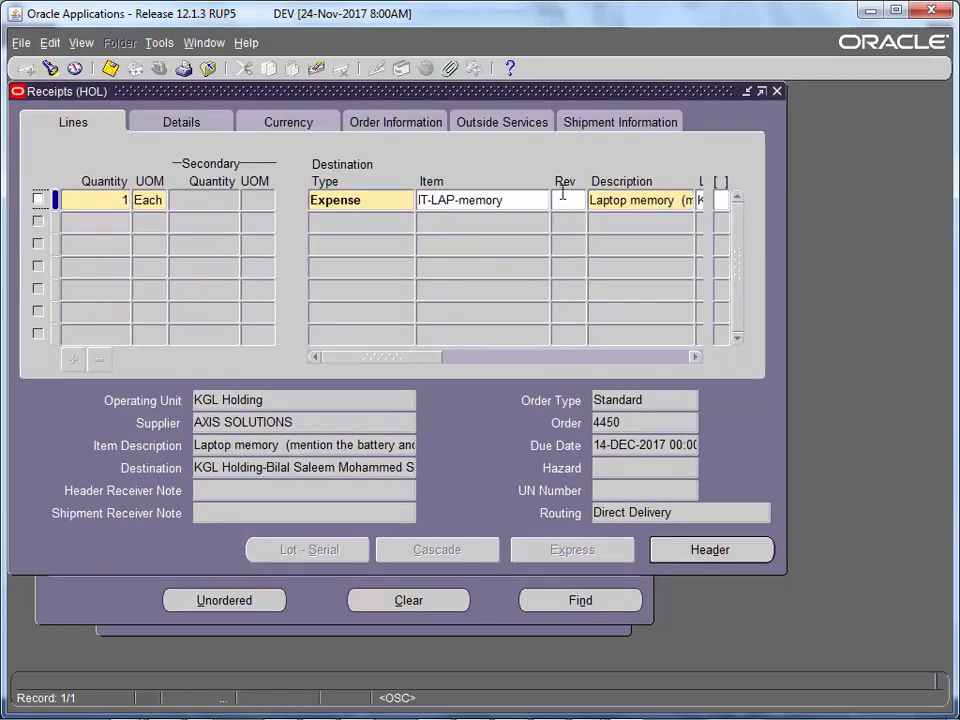
click(39, 200)
click(642, 486)
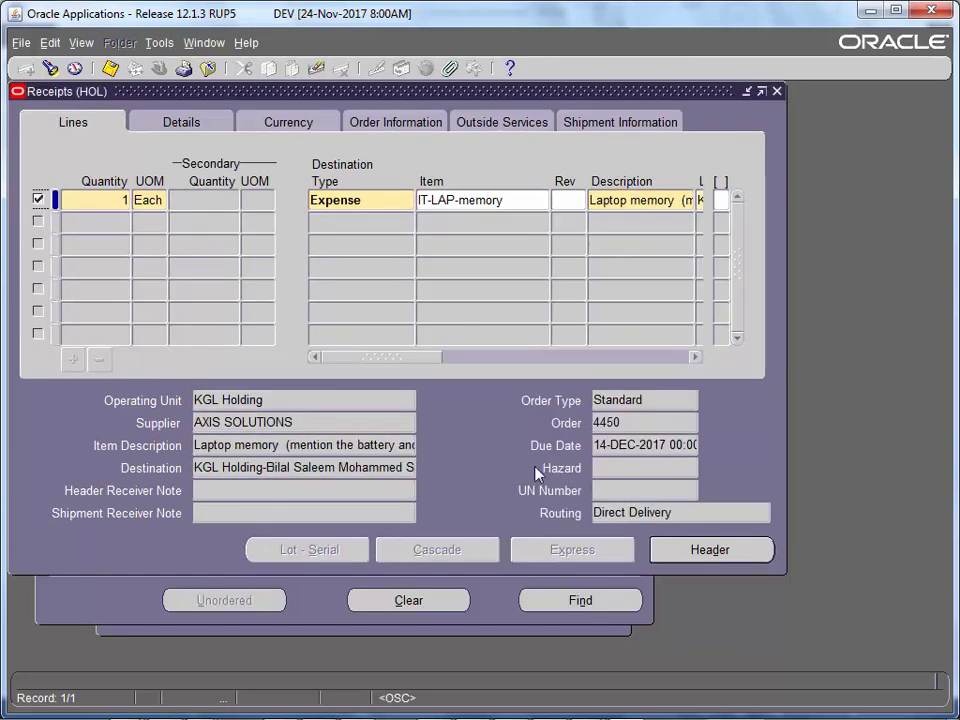
key(ctrl+s)
drag(386, 358, 471, 370)
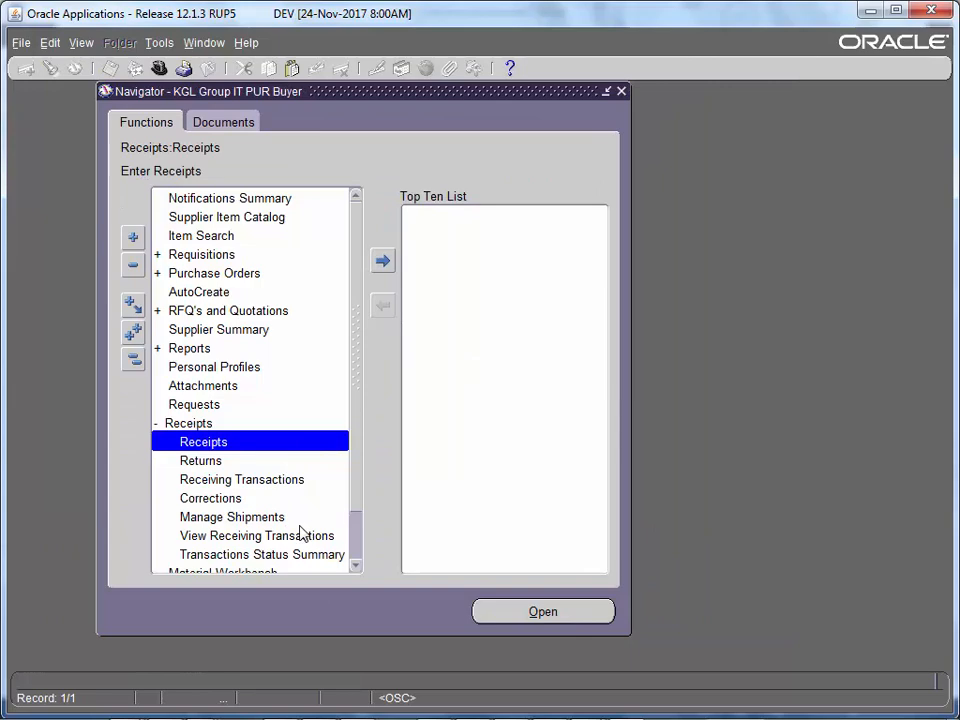
- Search View Receiving Transactions for the receipts of pasted PO 4450
double_click(300, 534)
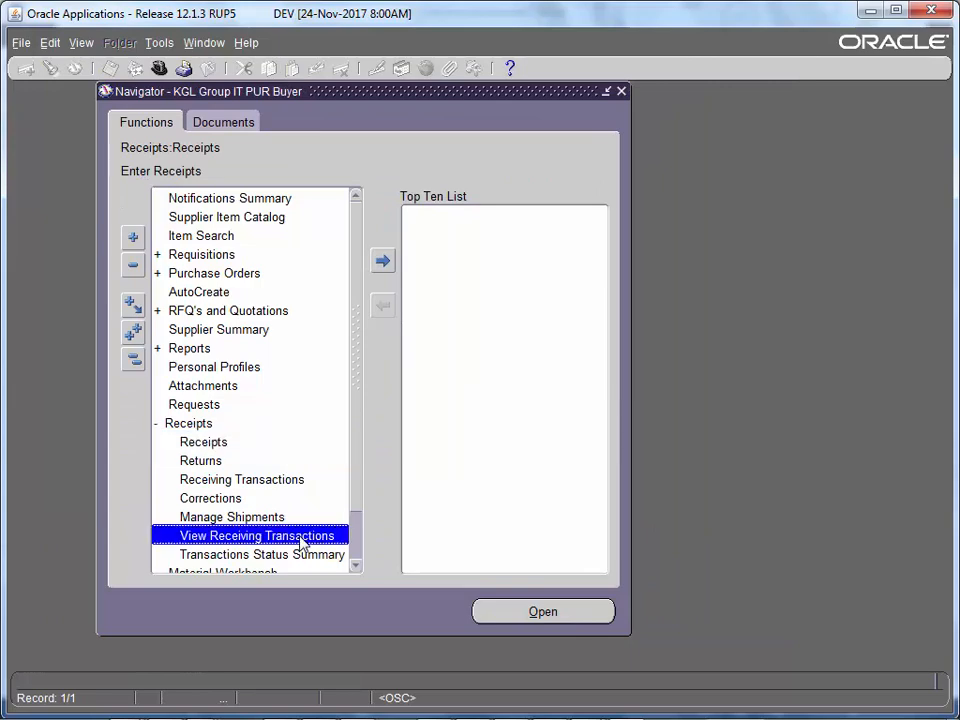
click(221, 230)
right_click(221, 236)
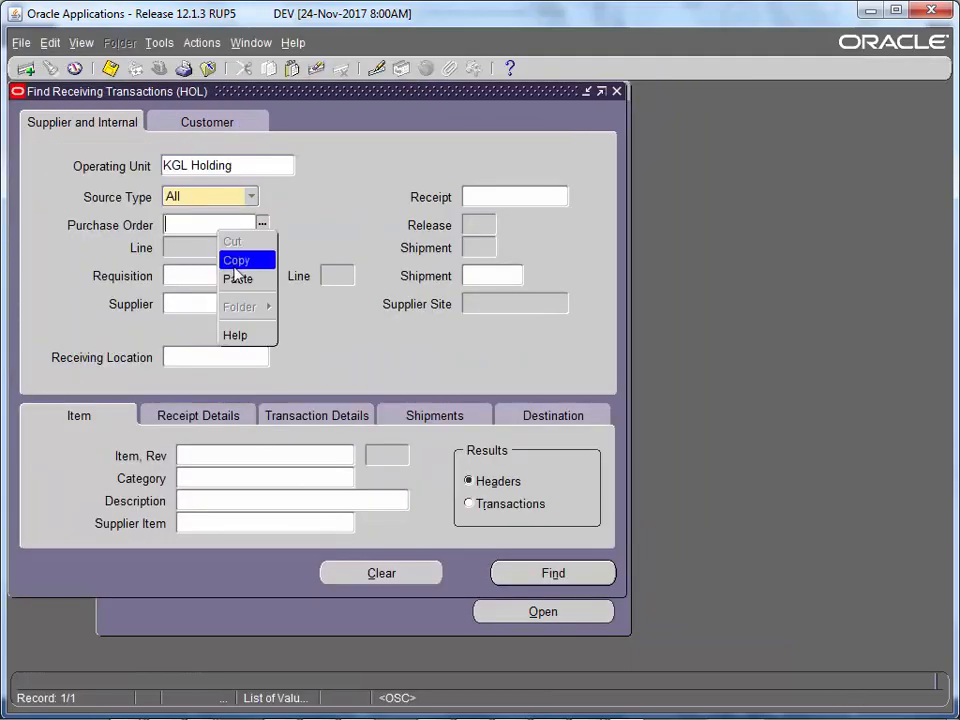
click(238, 276)
click(243, 284)
key(Return)
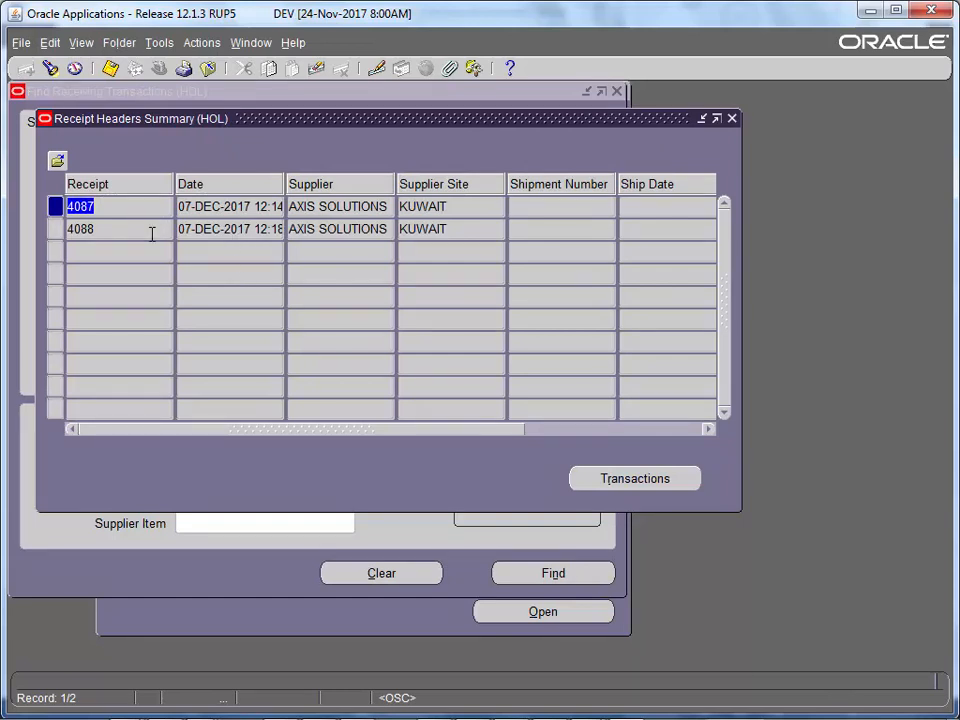
- Review receipt 4088's Receive and Deliver transactions of 1 Each, then close the windows
click(133, 231)
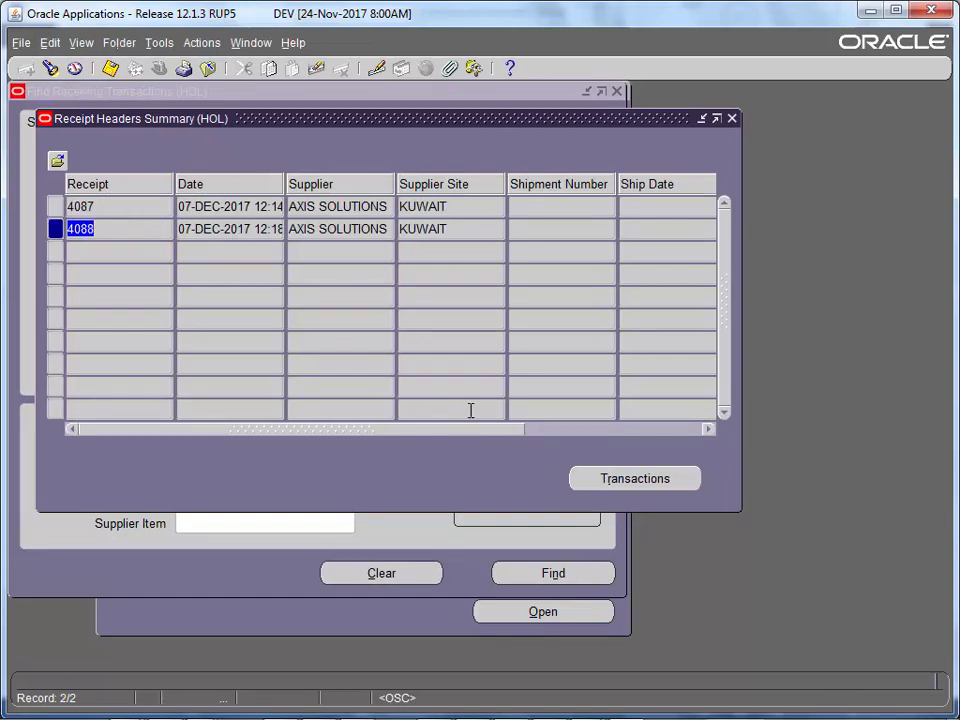
click(634, 480)
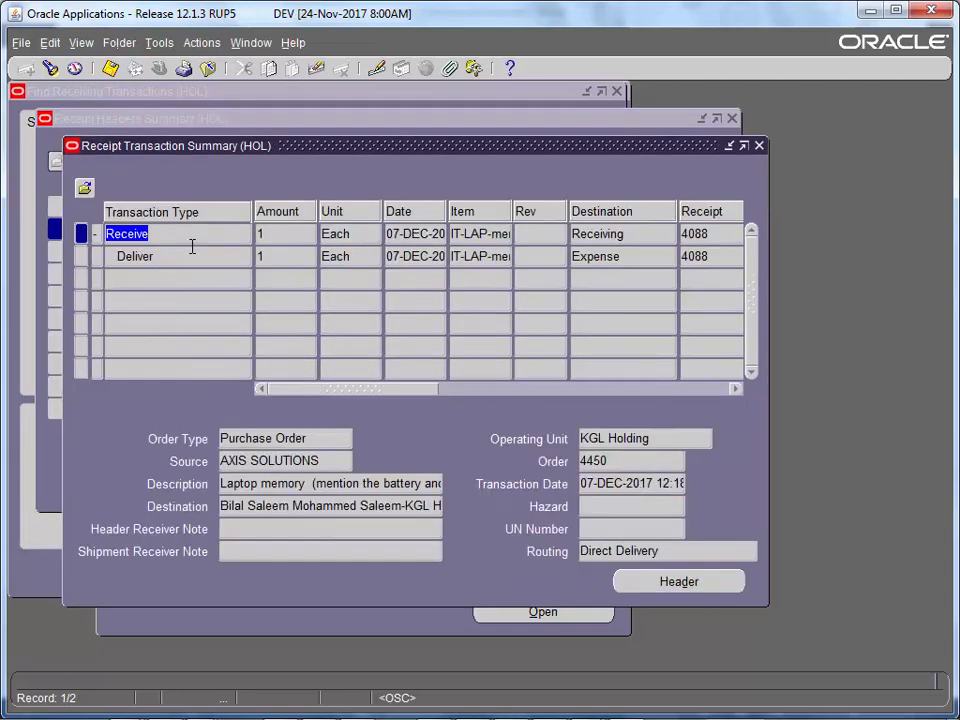
click(189, 257)
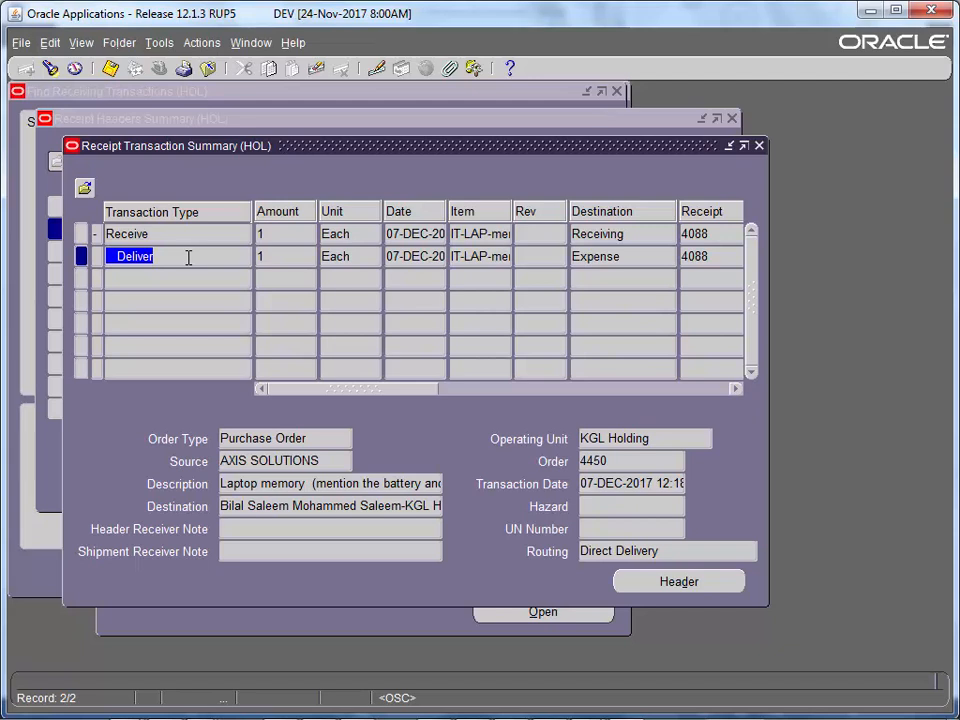
key(F4)
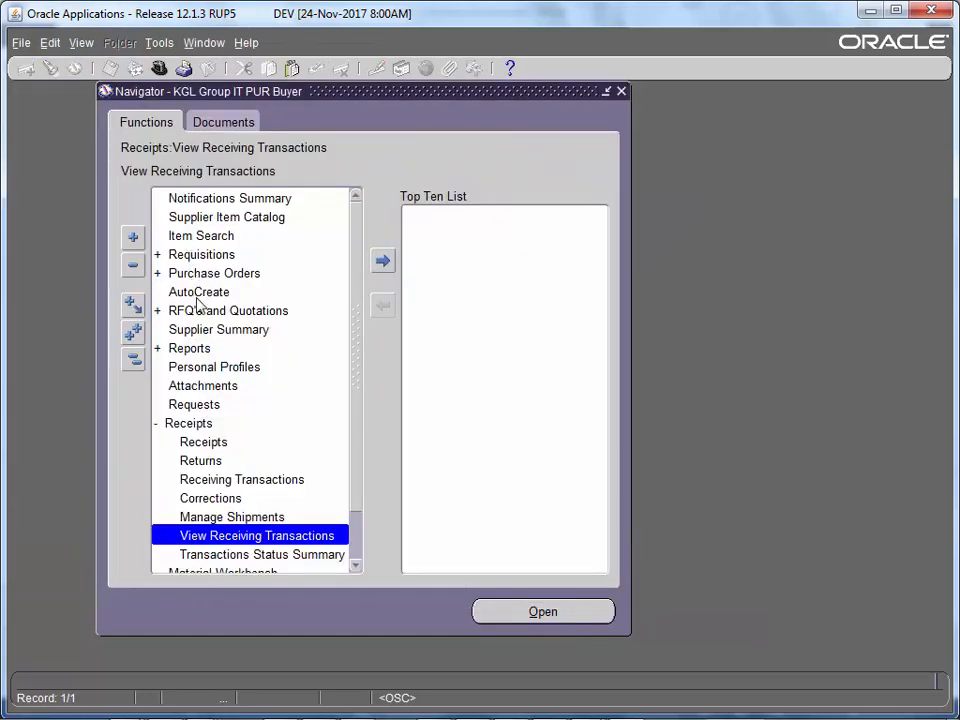
- Find the returnable lines of PO 4450 in the Returns form
double_click(228, 457)
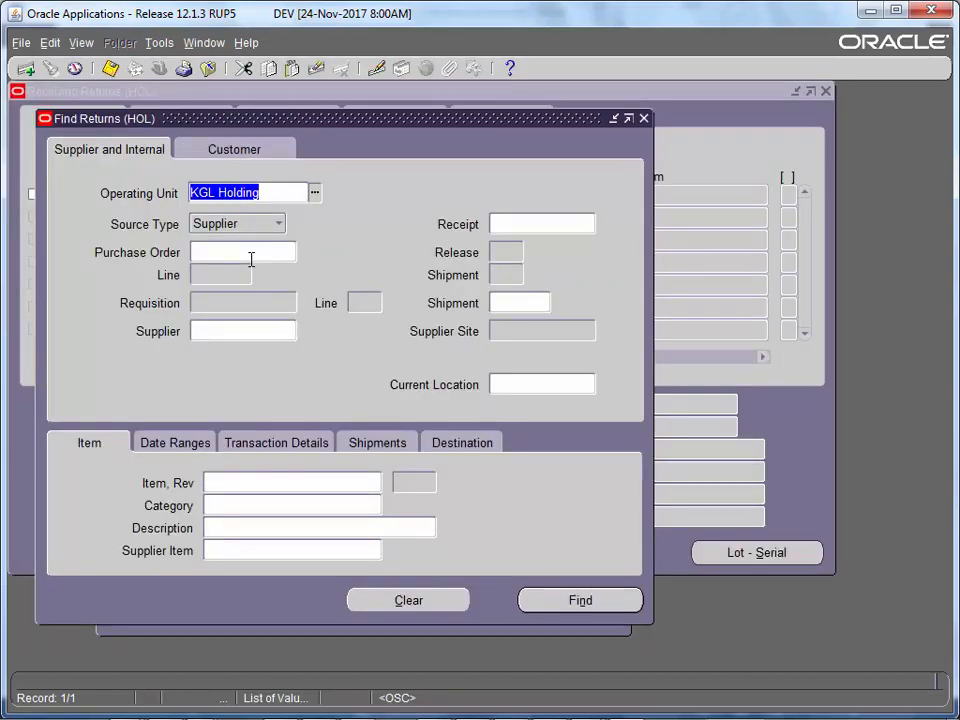
right_click(251, 258)
click(279, 302)
key(Tab)
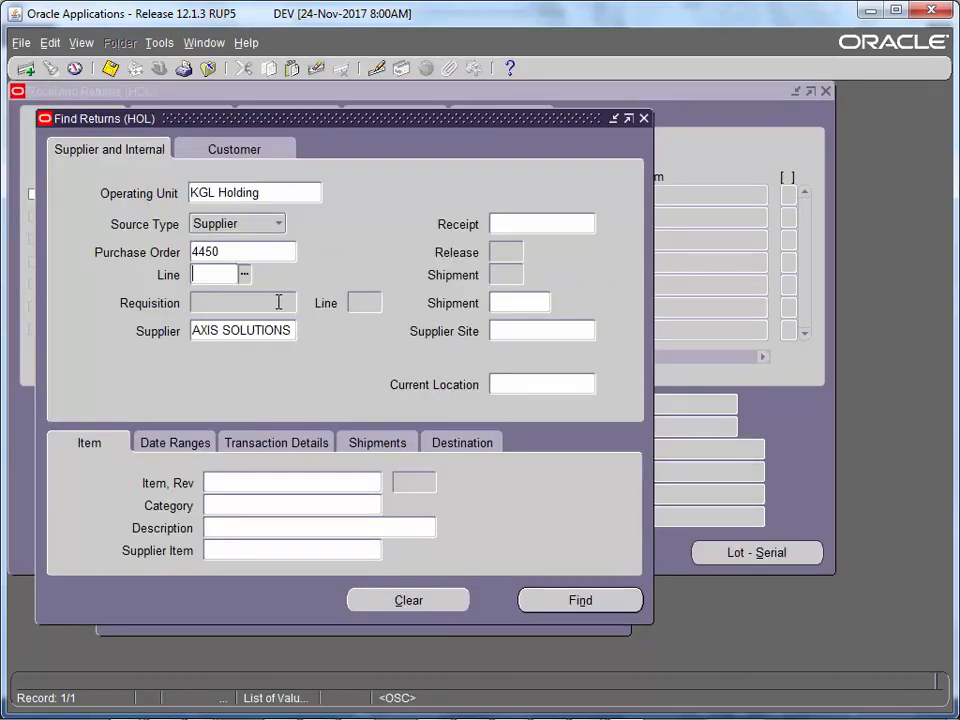
click(581, 601)
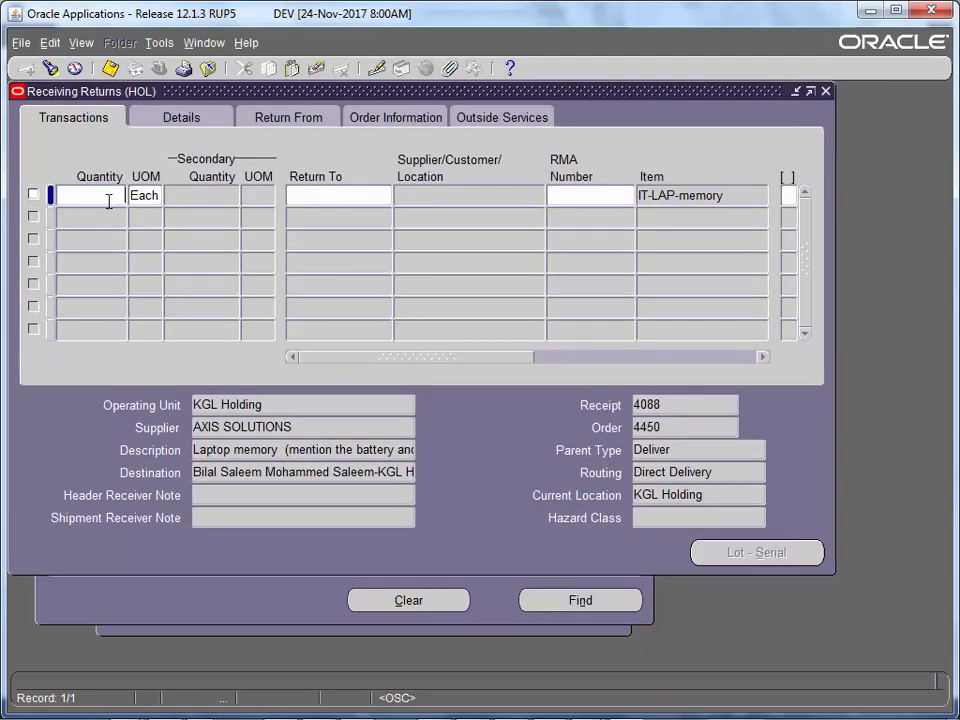
- Enter return quantity 1 and set Return To to Supplier
text(1)
key(Tab)
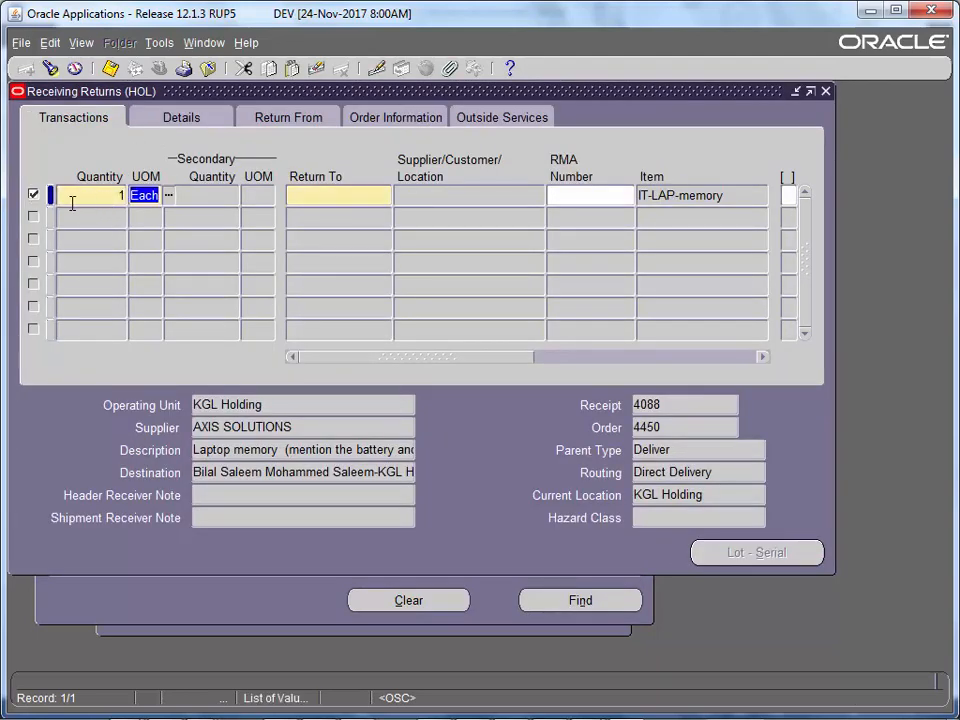
click(289, 197)
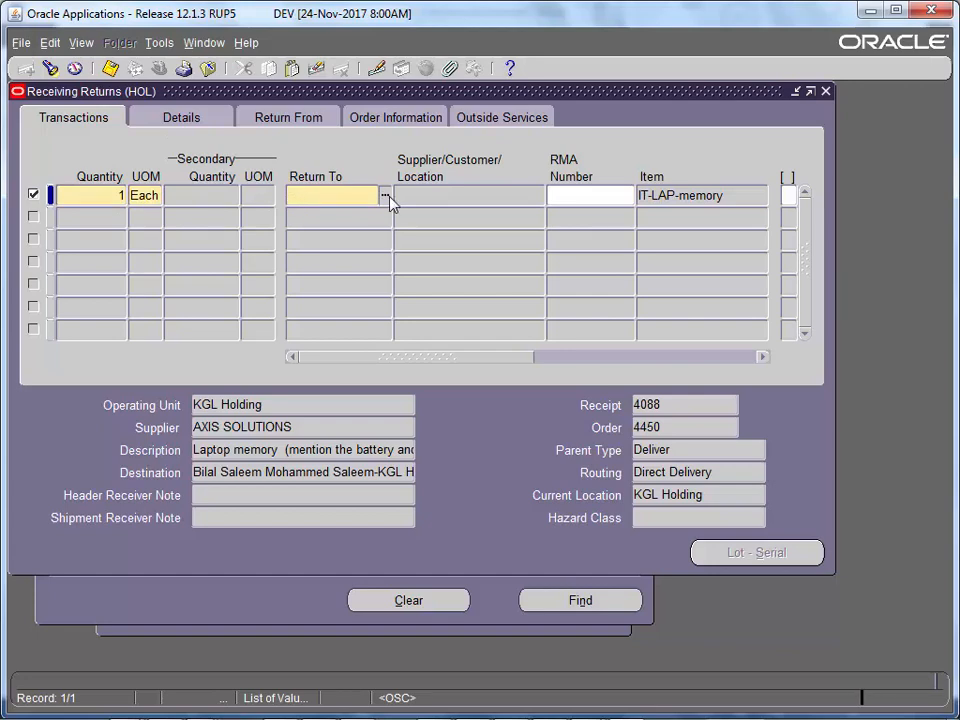
click(386, 199)
double_click(381, 308)
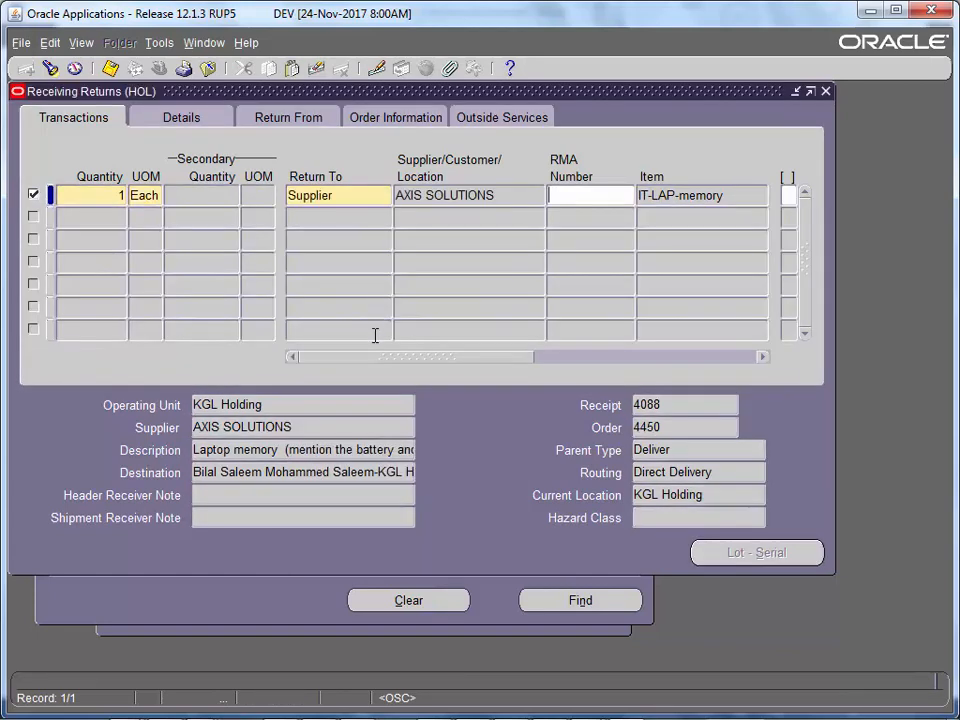
drag(375, 360, 345, 353)
- Switch the destination to Receiving and back to Supplier, then save the return
double_click(370, 200)
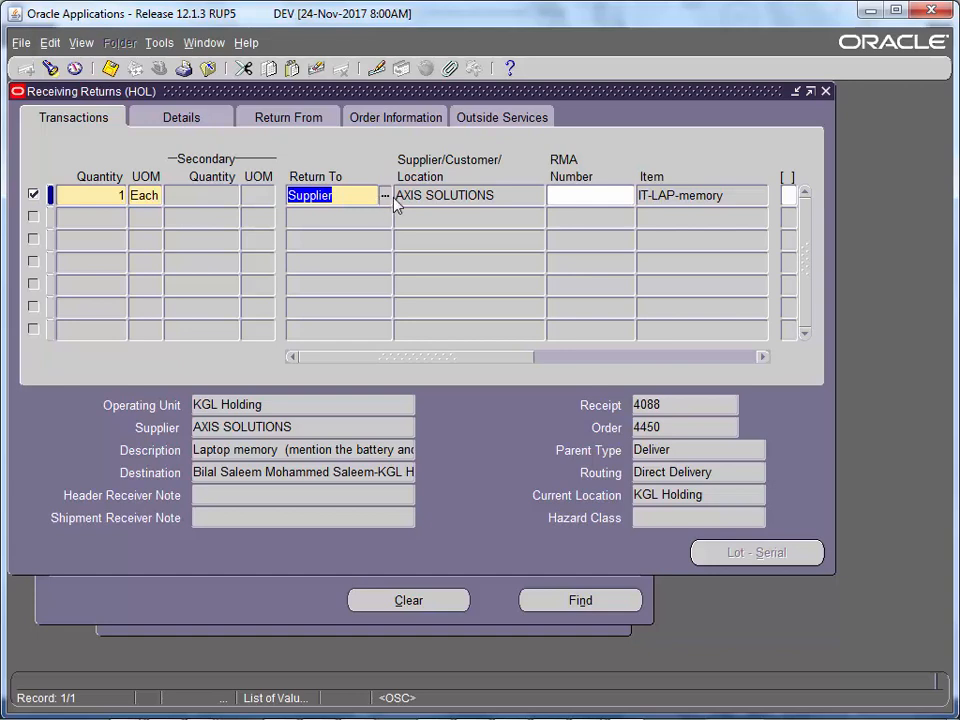
click(385, 196)
double_click(345, 328)
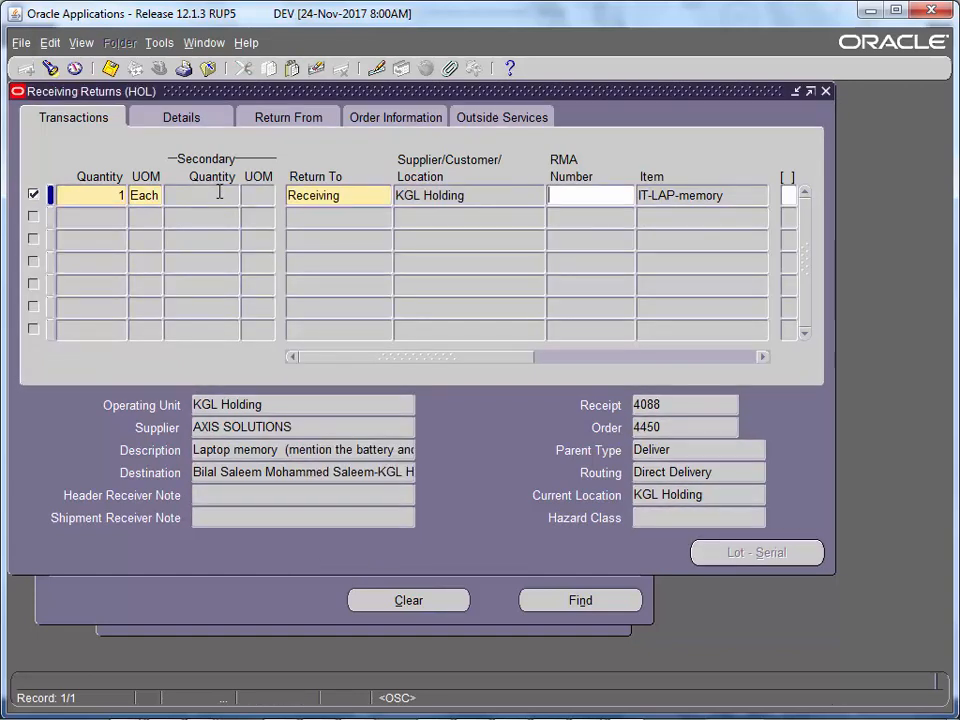
double_click(358, 195)
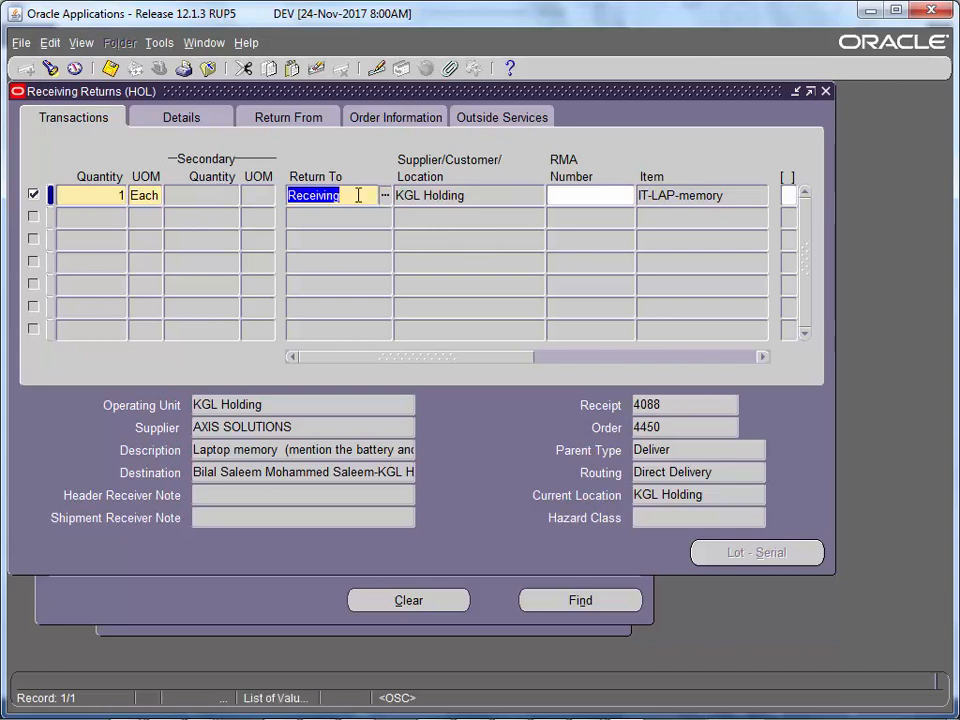
click(386, 197)
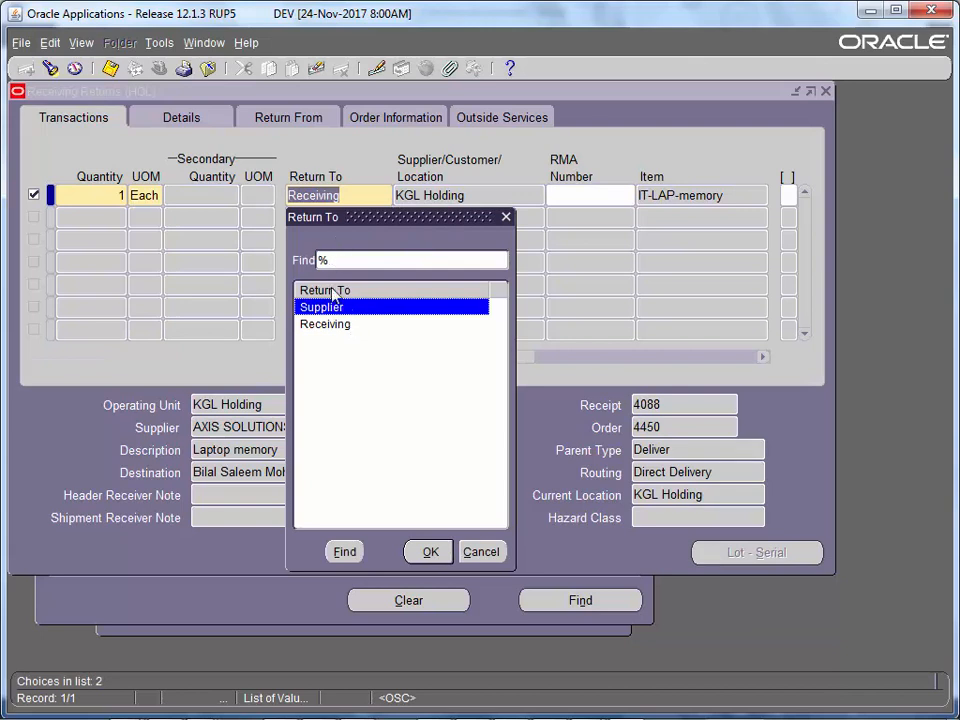
double_click(354, 322)
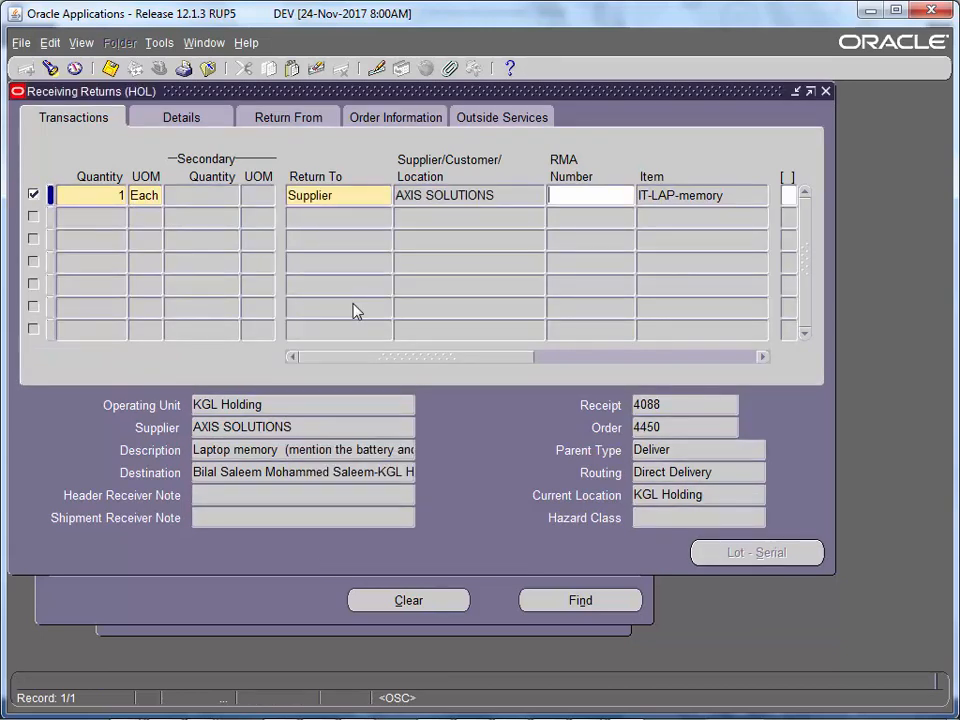
key(ctrl+s)
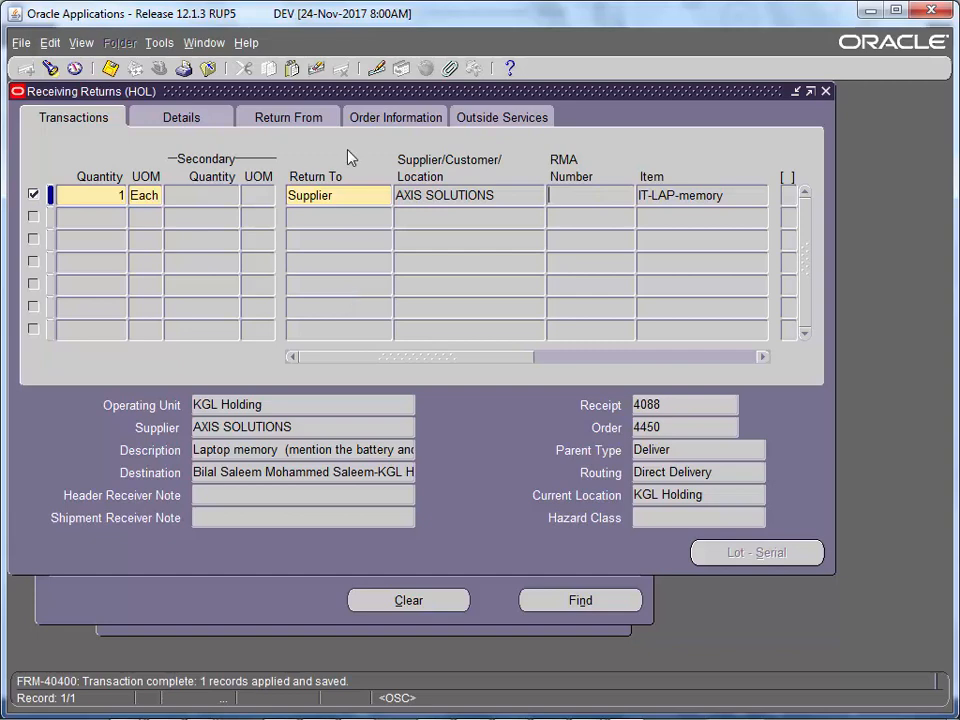
key(F4)
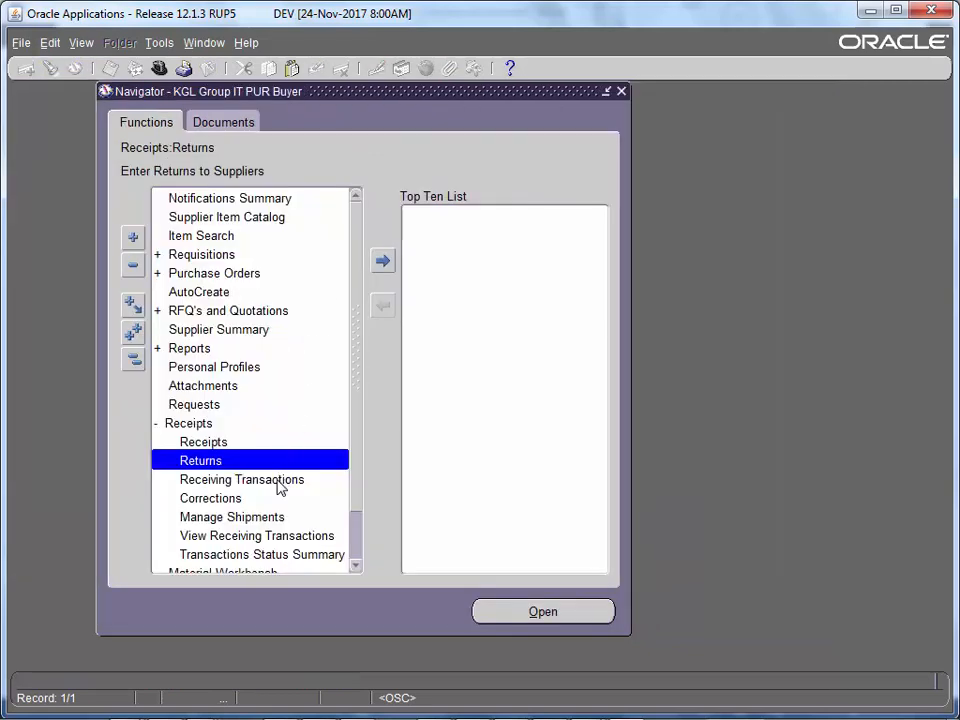
- Search receiving transactions for the receipts of PO 4450
double_click(253, 536)
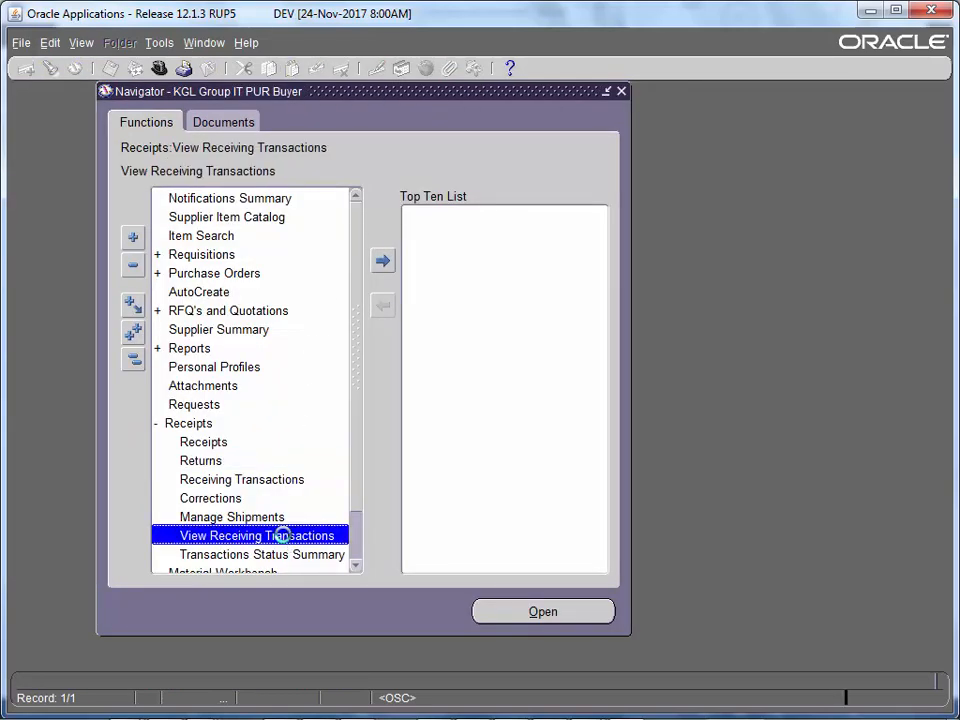
click(242, 226)
right_click(244, 226)
click(263, 271)
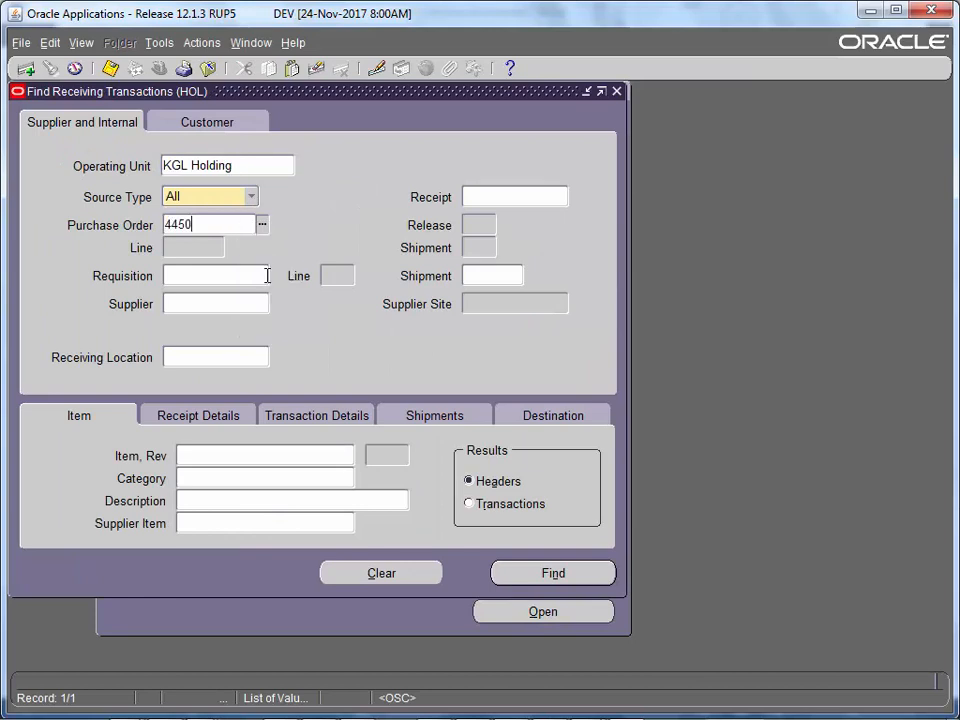
key(Tab)
key(Return)
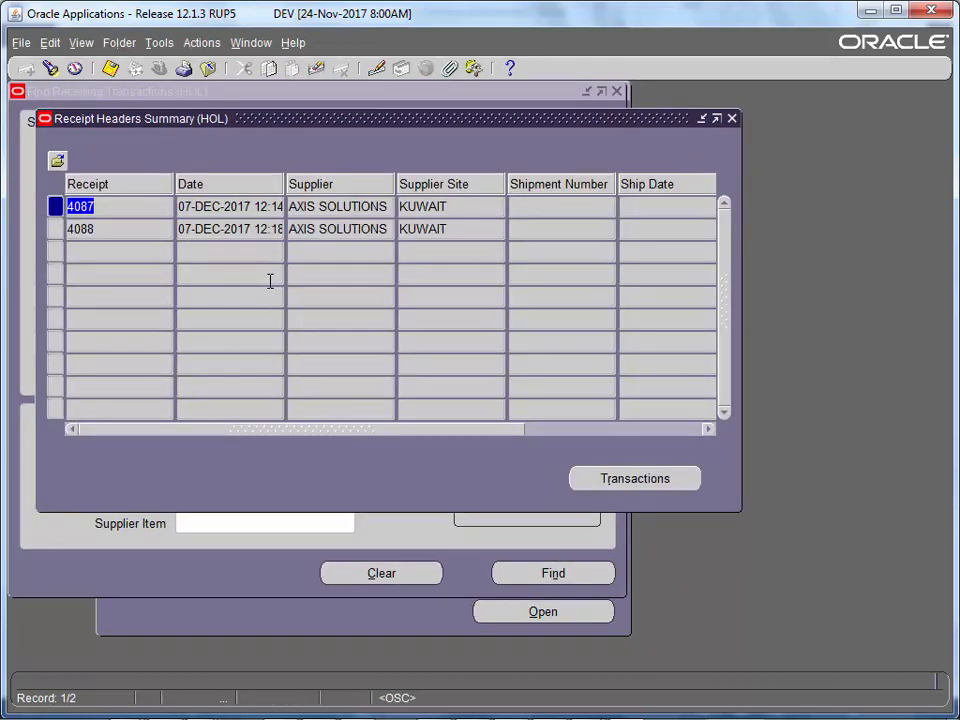
- Compare receipt 4088's Return to Receiving and Return to Supplier entries, then close to the Navigator
click(126, 229)
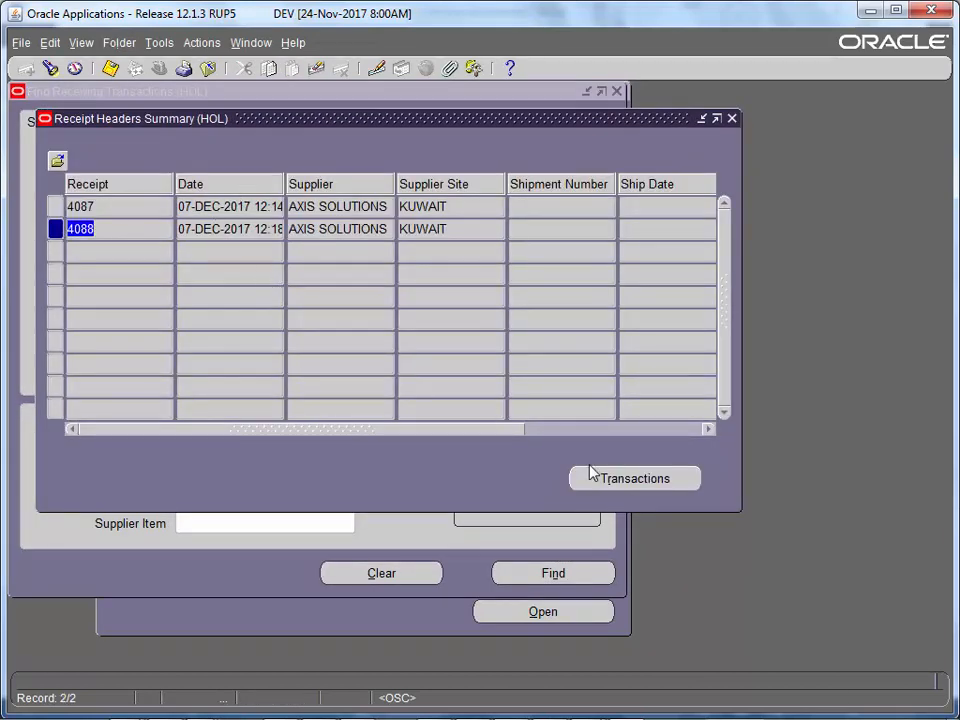
click(604, 476)
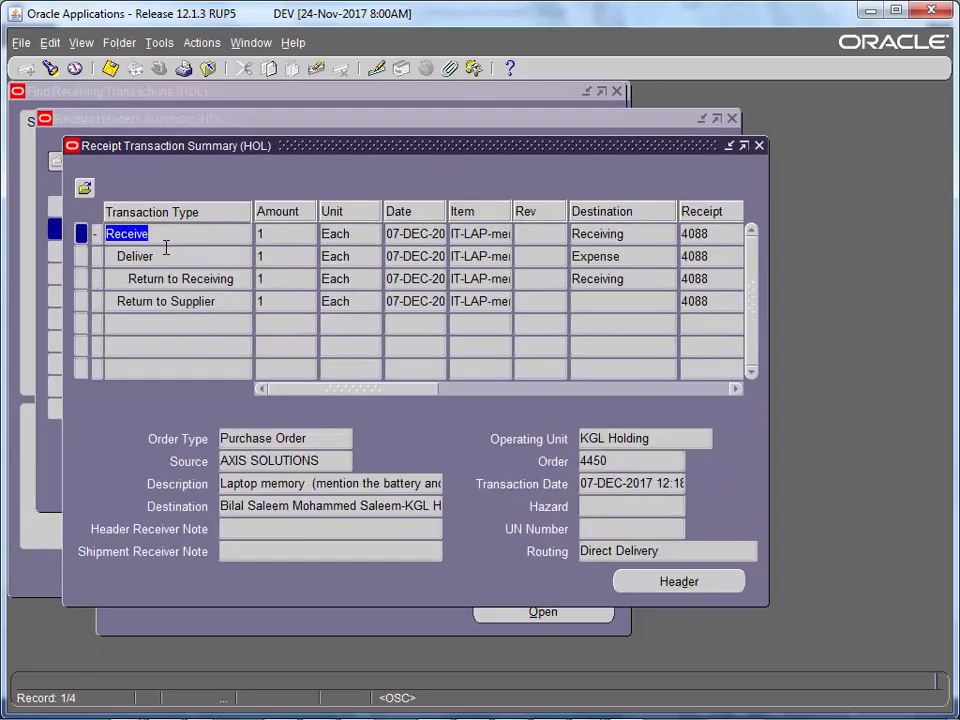
click(190, 282)
click(195, 298)
click(199, 284)
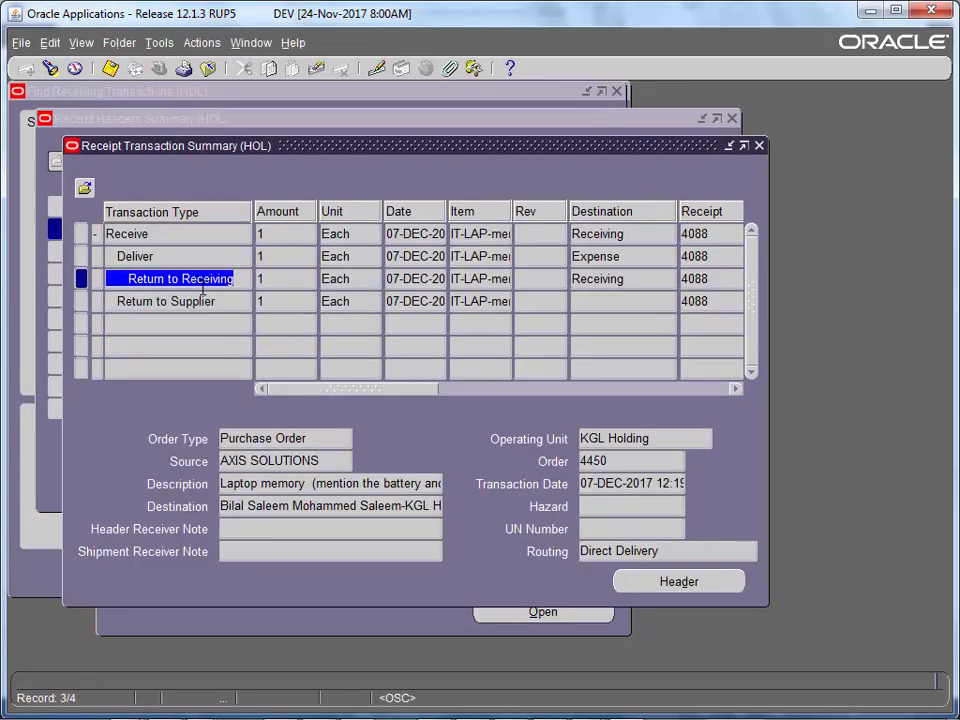
click(204, 298)
click(206, 297)
click(202, 282)
drag(121, 284, 405, 310)
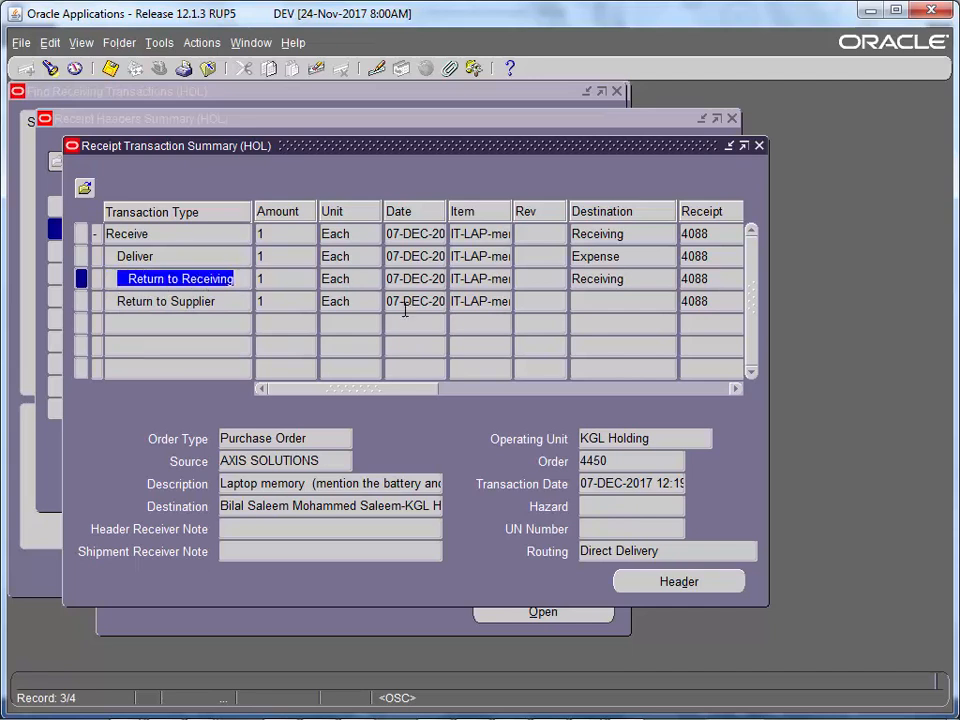
click(180, 305)
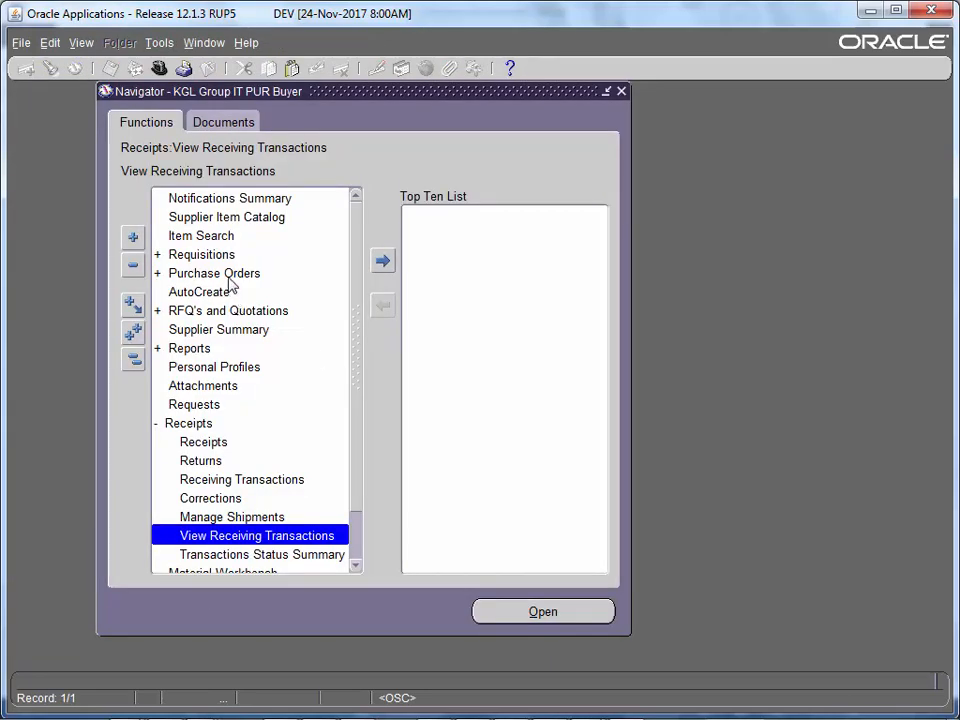
double_click(240, 273)
click(229, 289)
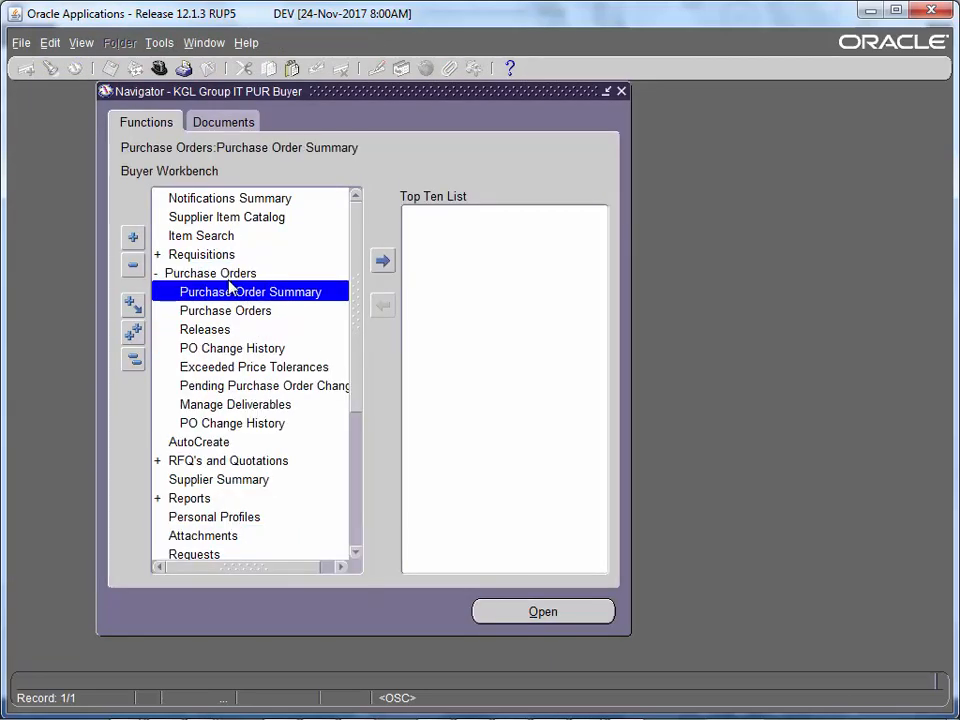
- Find purchase order 4450 in Purchase Order Summary and open it
double_click(229, 292)
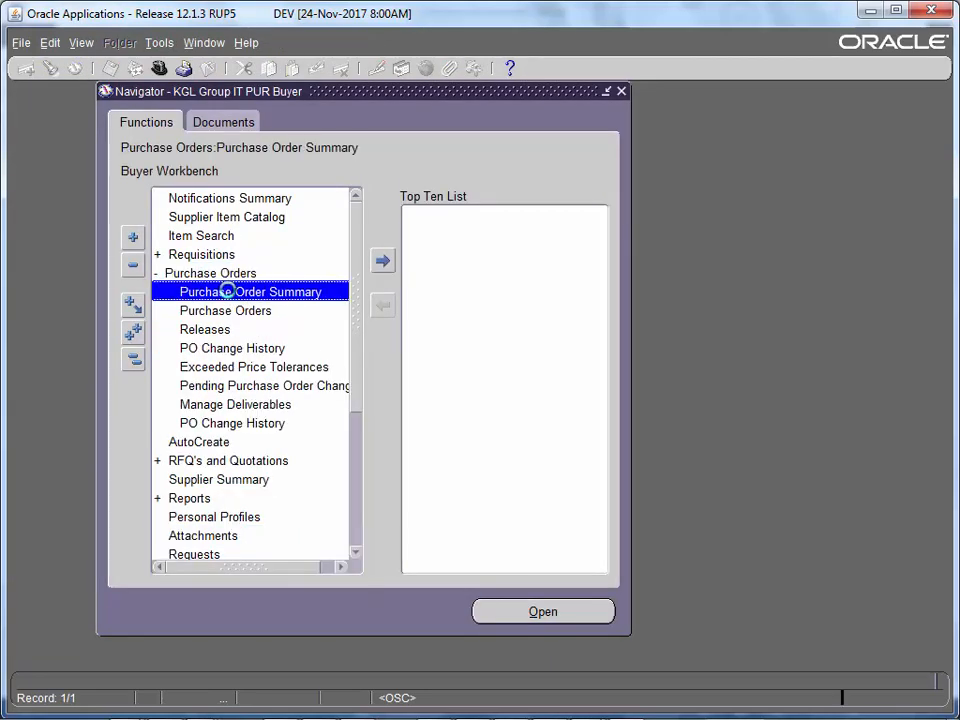
click(262, 137)
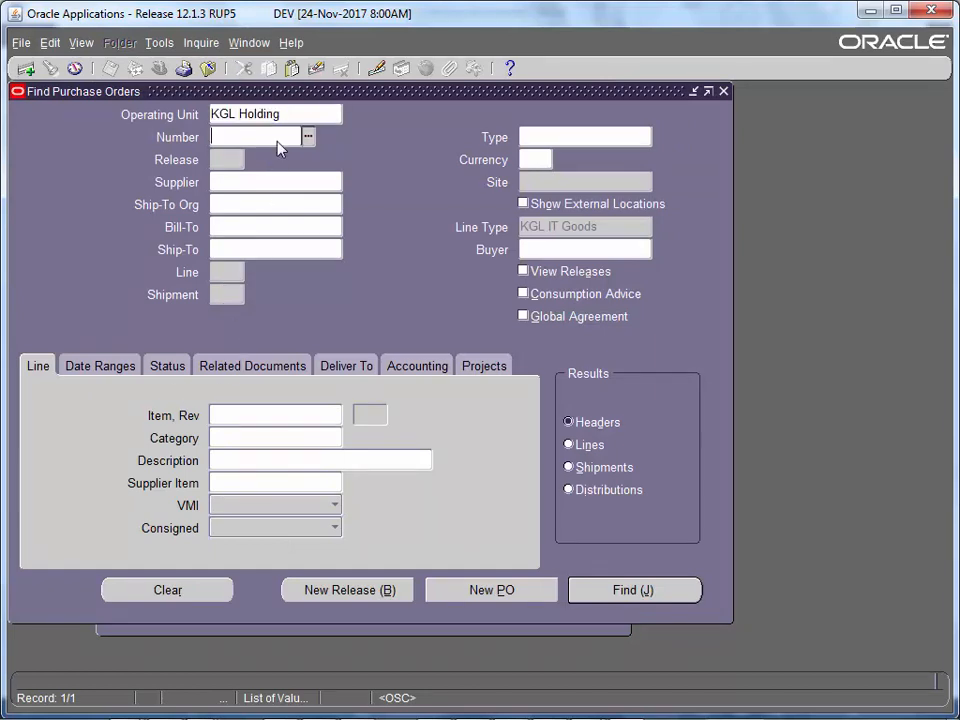
right_click(274, 141)
click(295, 184)
key(Tab)
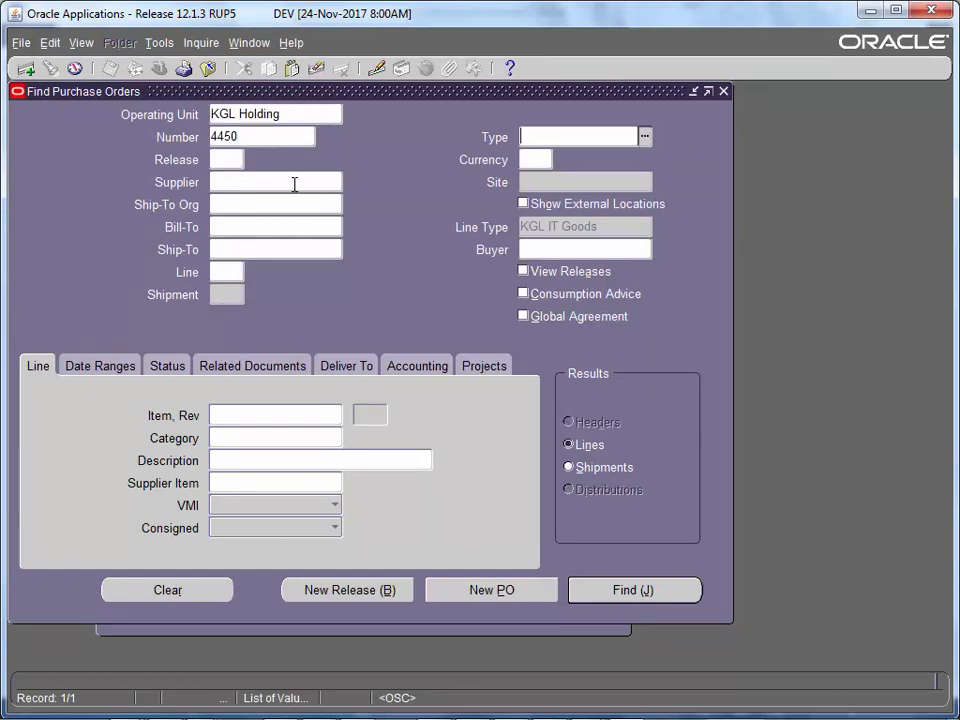
key(Return)
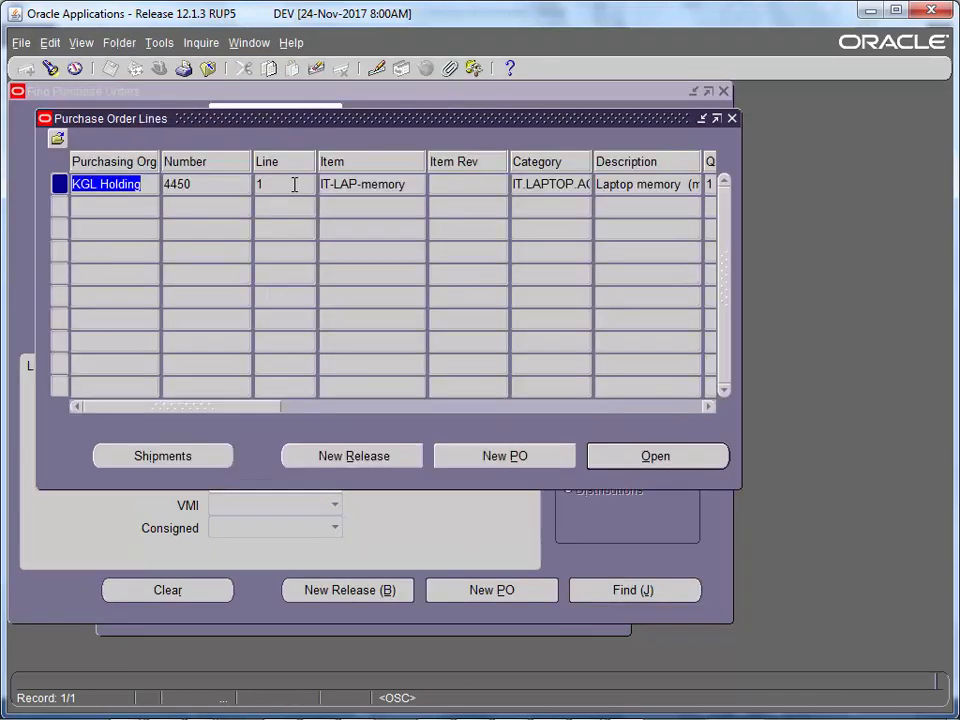
click(643, 456)
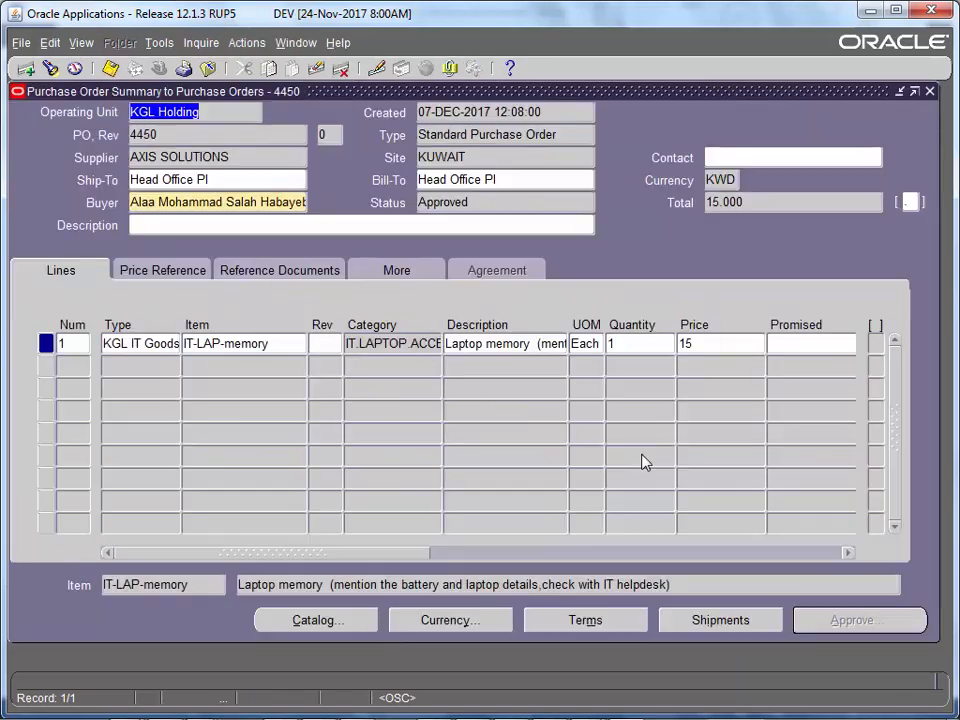
- Check PO 4450's Approved status, type, creation date and Tools cancel option, then close it
click(478, 204)
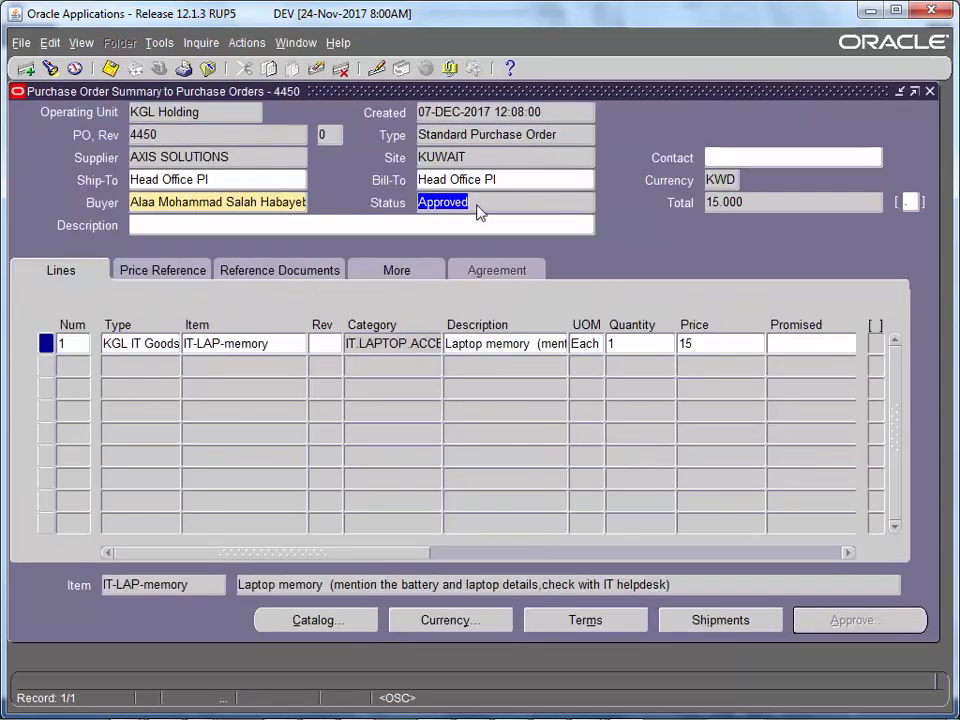
click(530, 136)
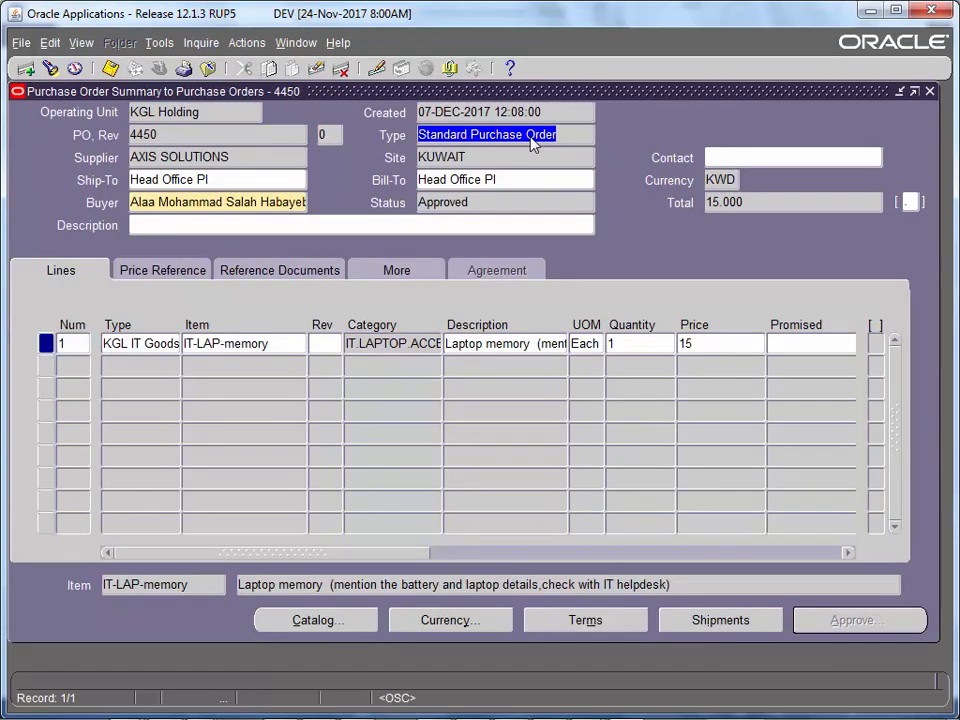
click(160, 44)
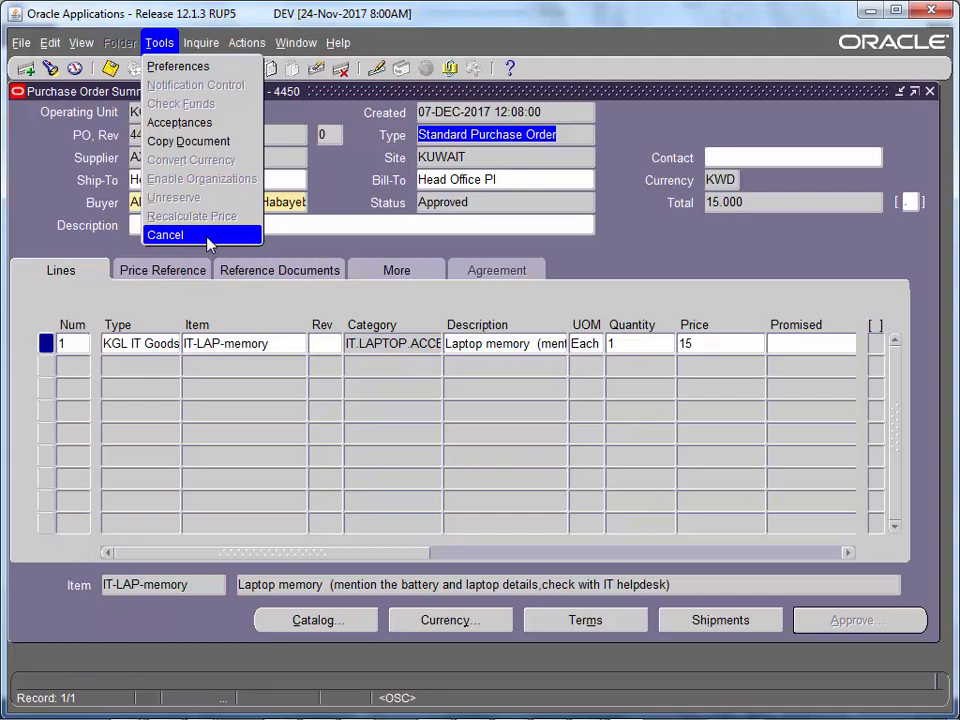
click(276, 344)
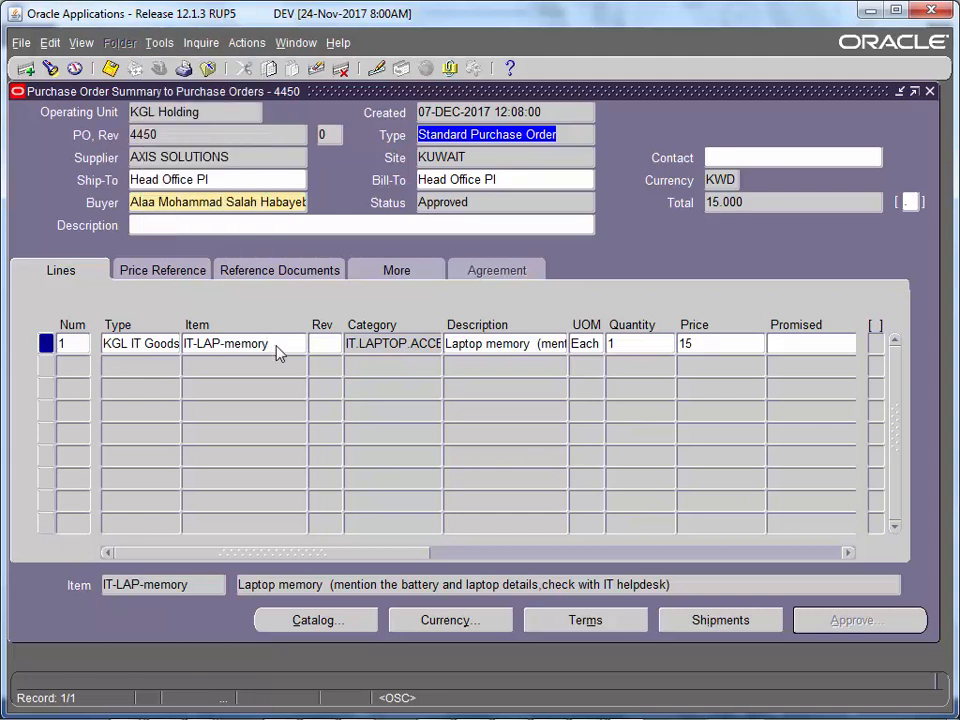
click(160, 44)
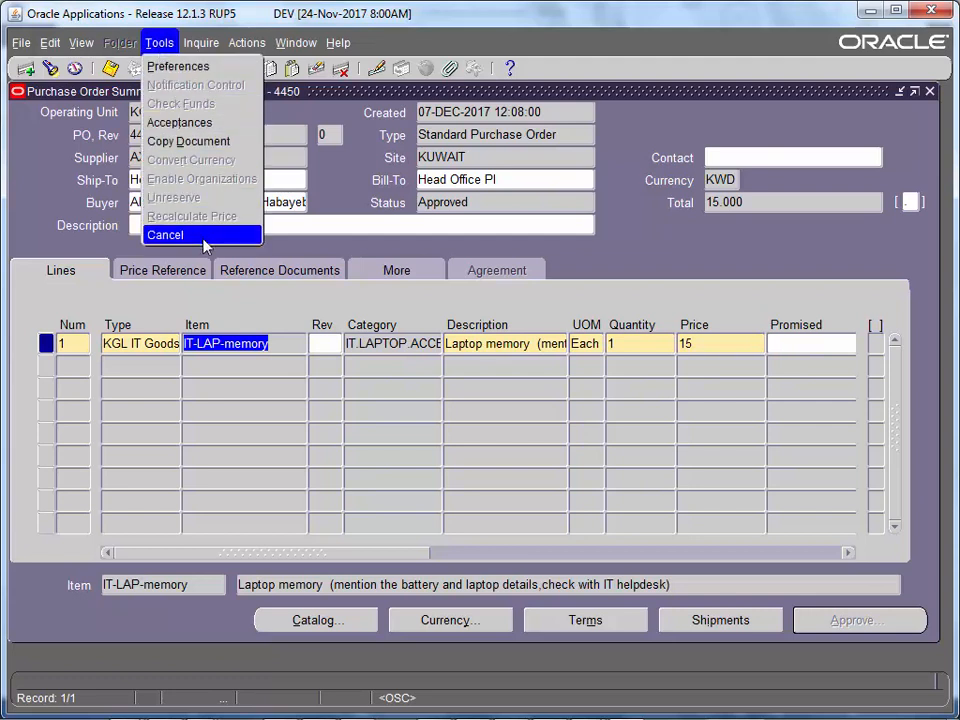
click(503, 130)
click(504, 115)
click(510, 131)
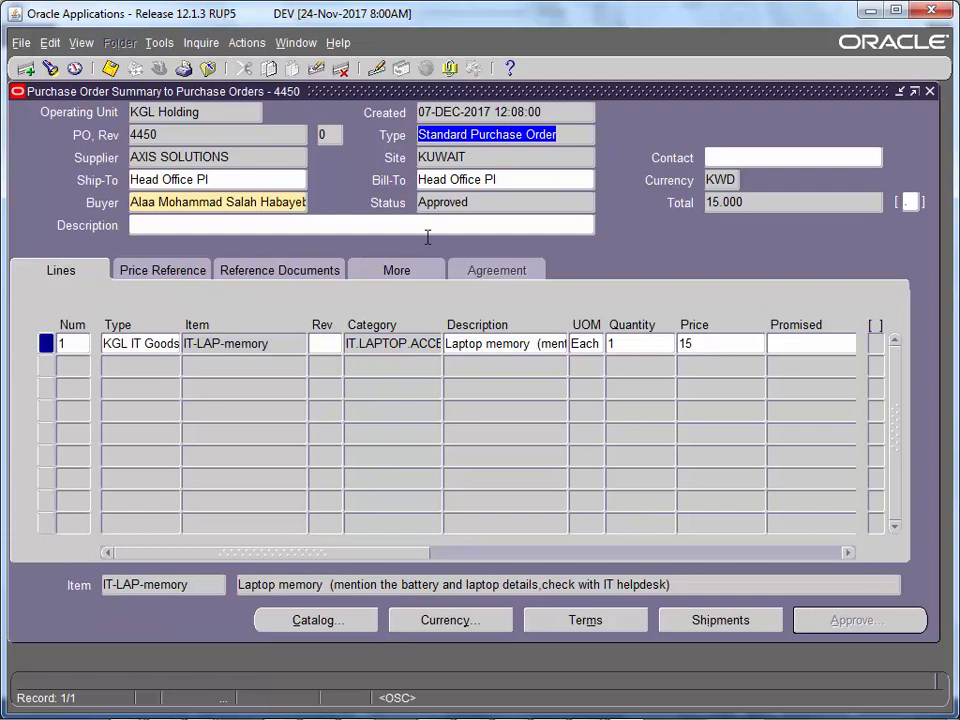
click(291, 343)
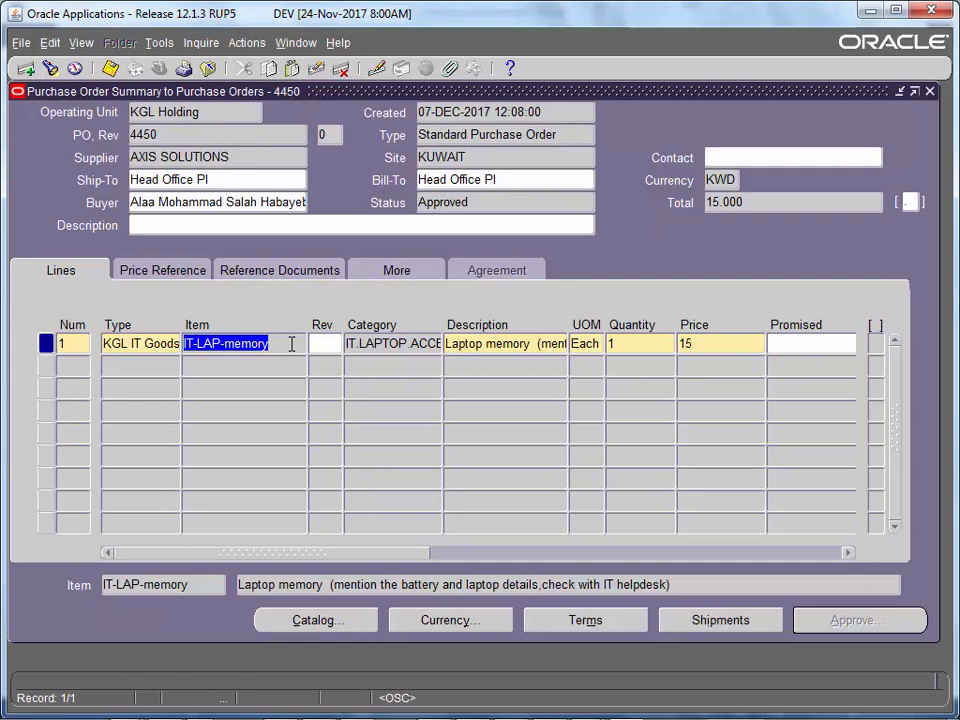
key(F4)
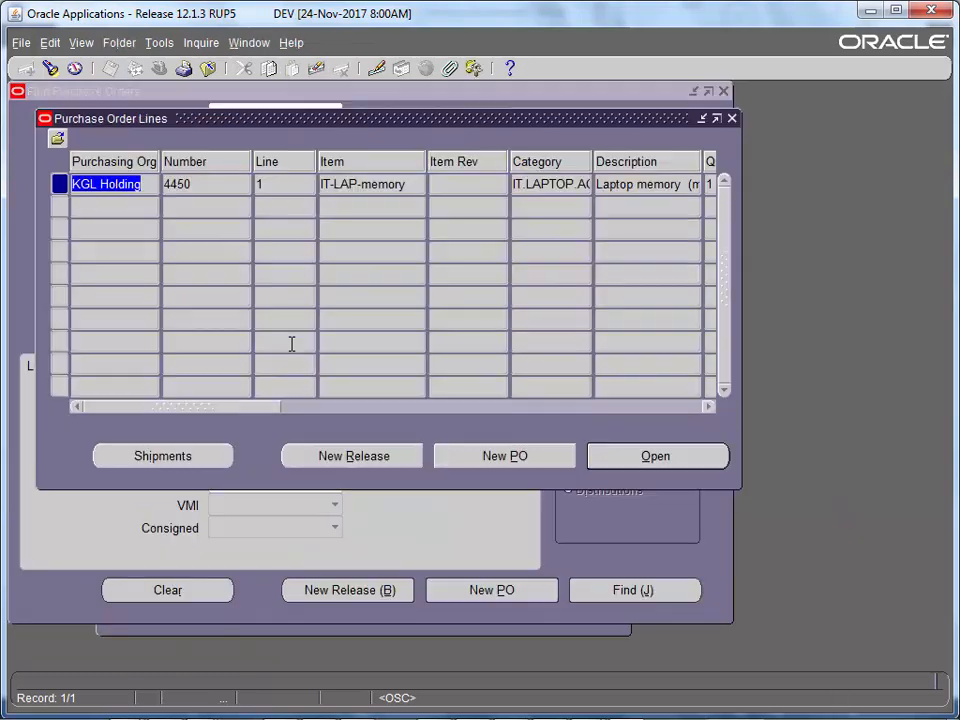
- Find PO 4450 again and review its Control actions, cancelling without applying any
click(731, 119)
click(648, 591)
click(159, 43)
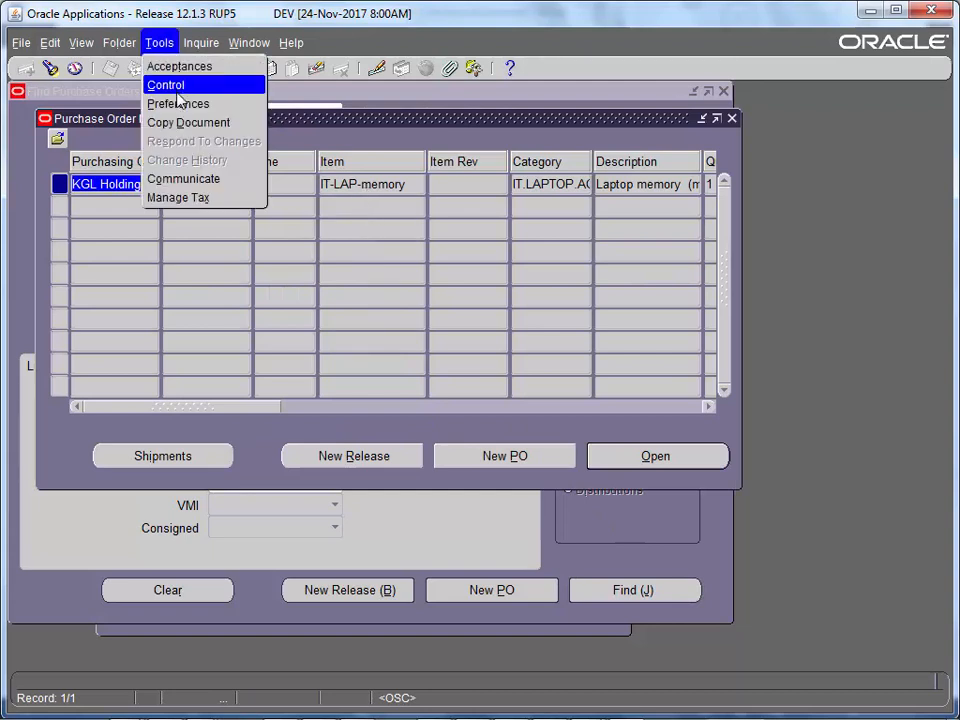
click(145, 84)
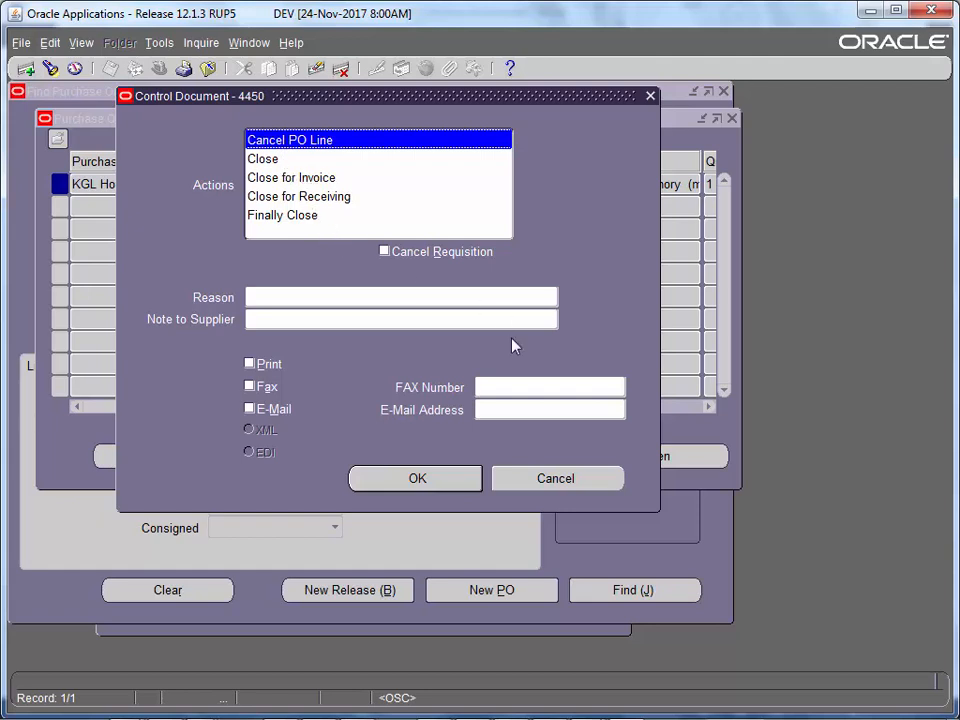
click(556, 479)
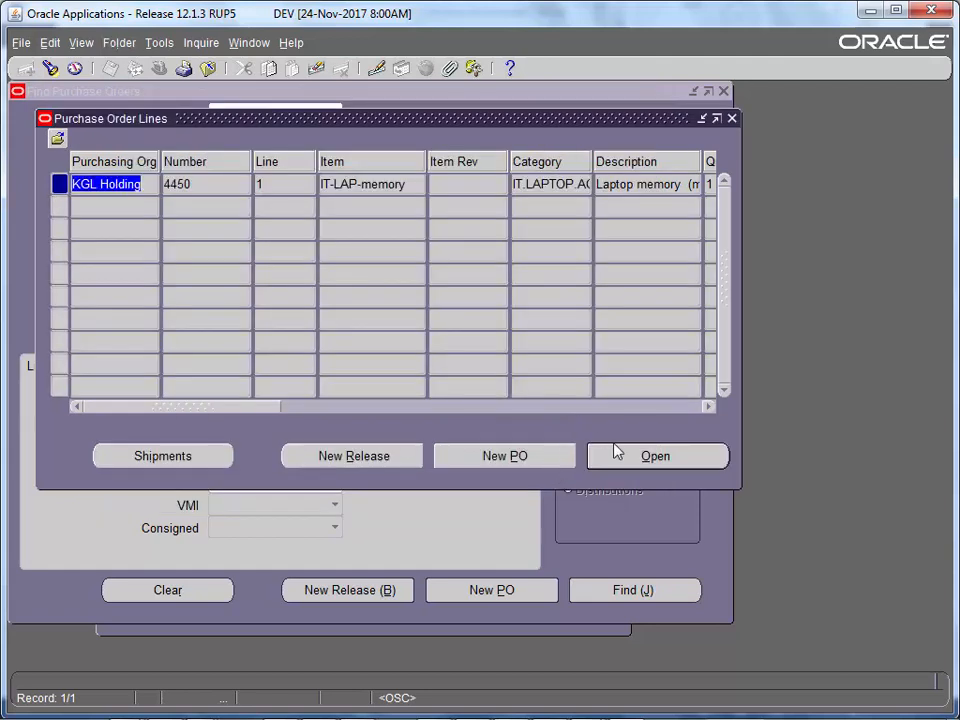
- Reopen PO 4450, check its Approved status, and view the header's additional details beside Total
click(620, 455)
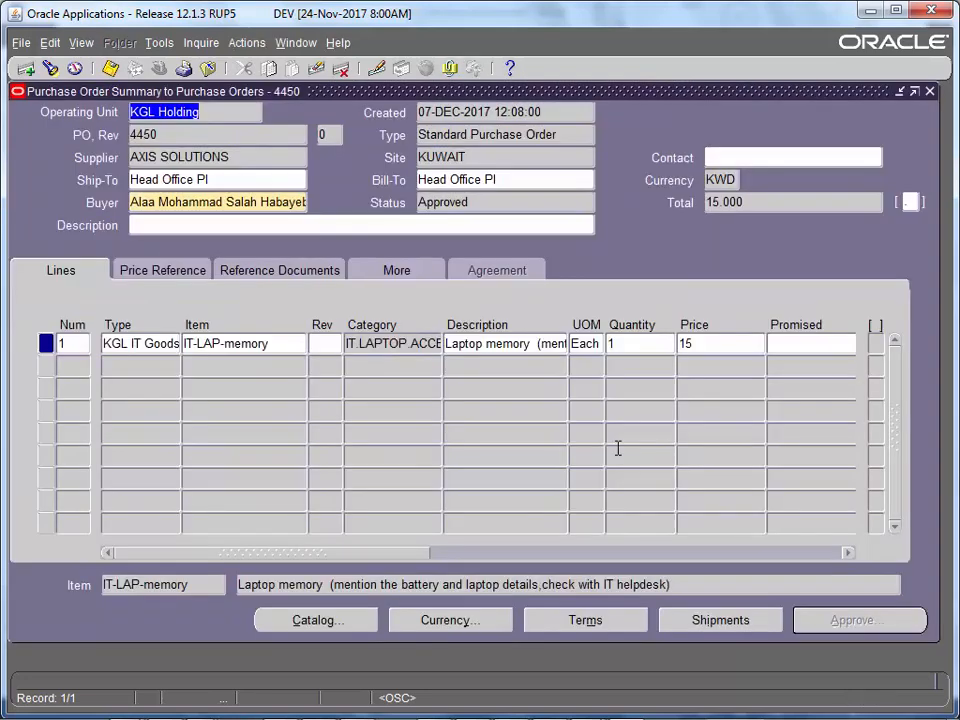
double_click(497, 205)
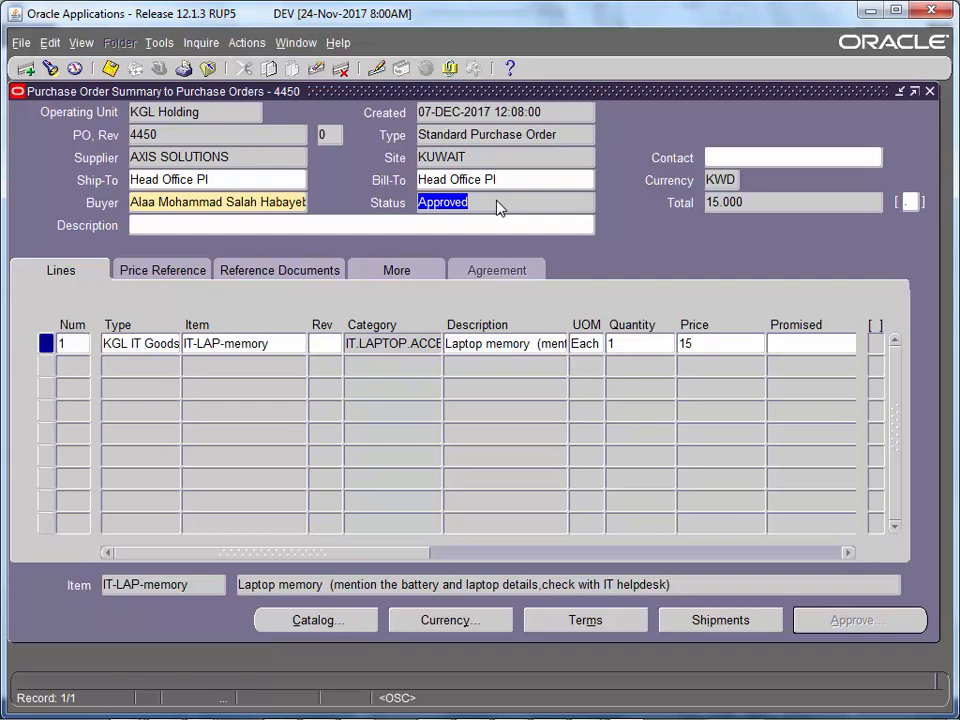
click(910, 202)
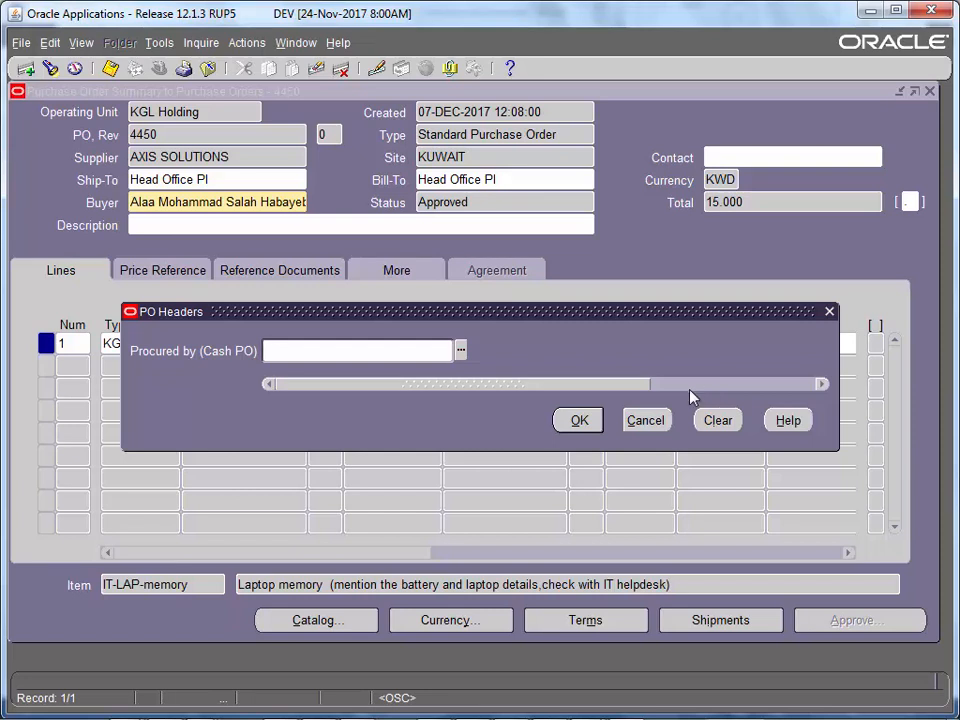
- Dismiss the extra header fields to return to PO 4450's IT-LAP-memory line, quantity 1 at 15 KWD
click(642, 421)
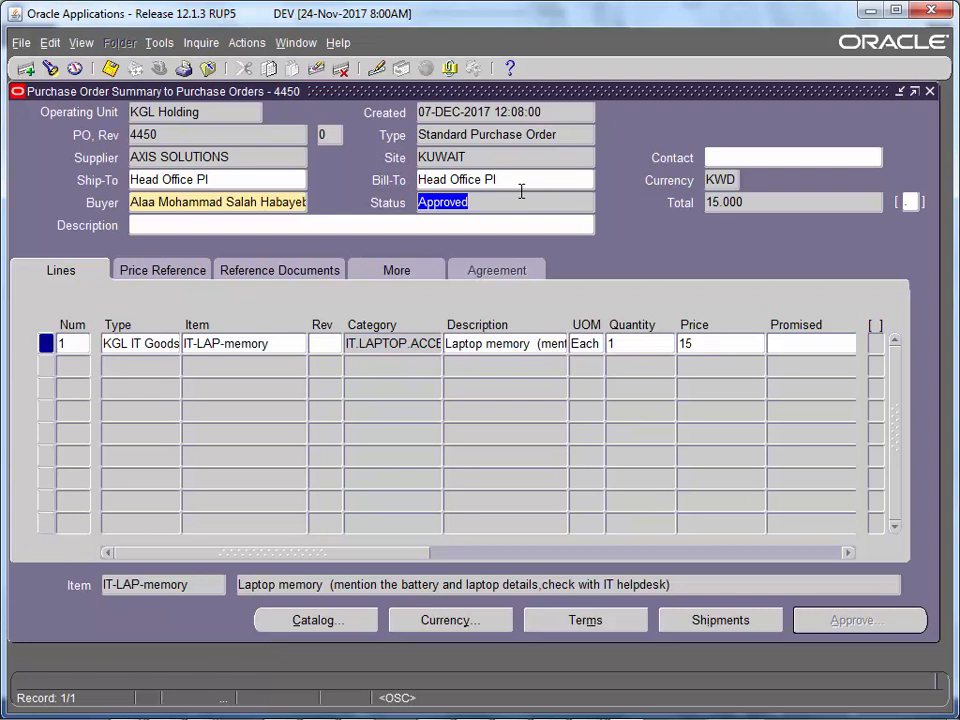
click(230, 115)
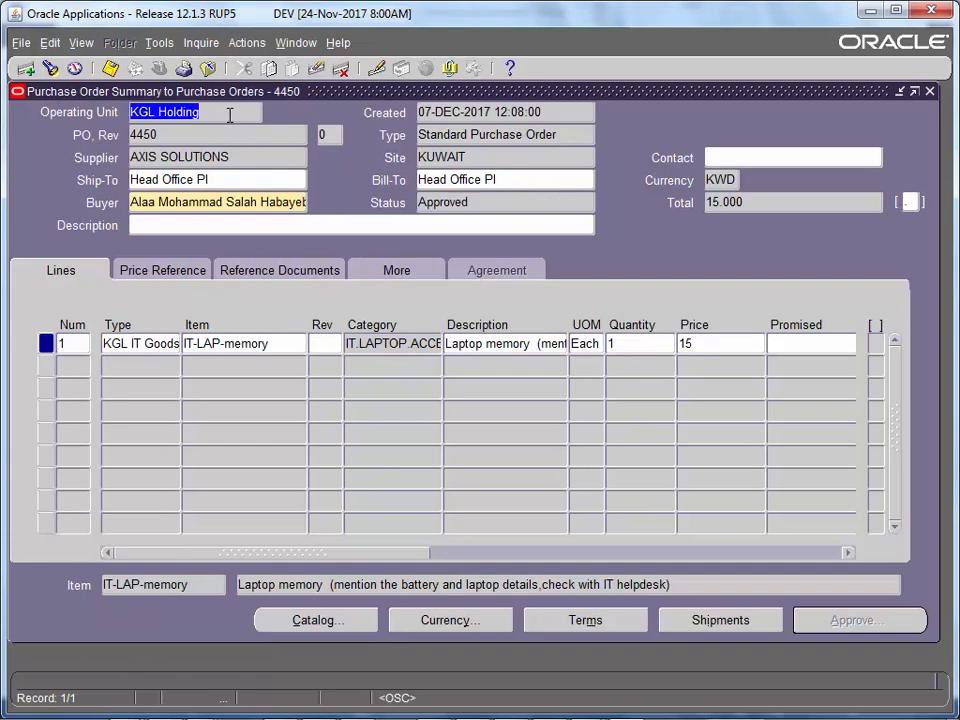
- Close PO 4450 and open a new blank Standard purchase order for KGL Holding from the Navigator
key(F4)
key(F4)
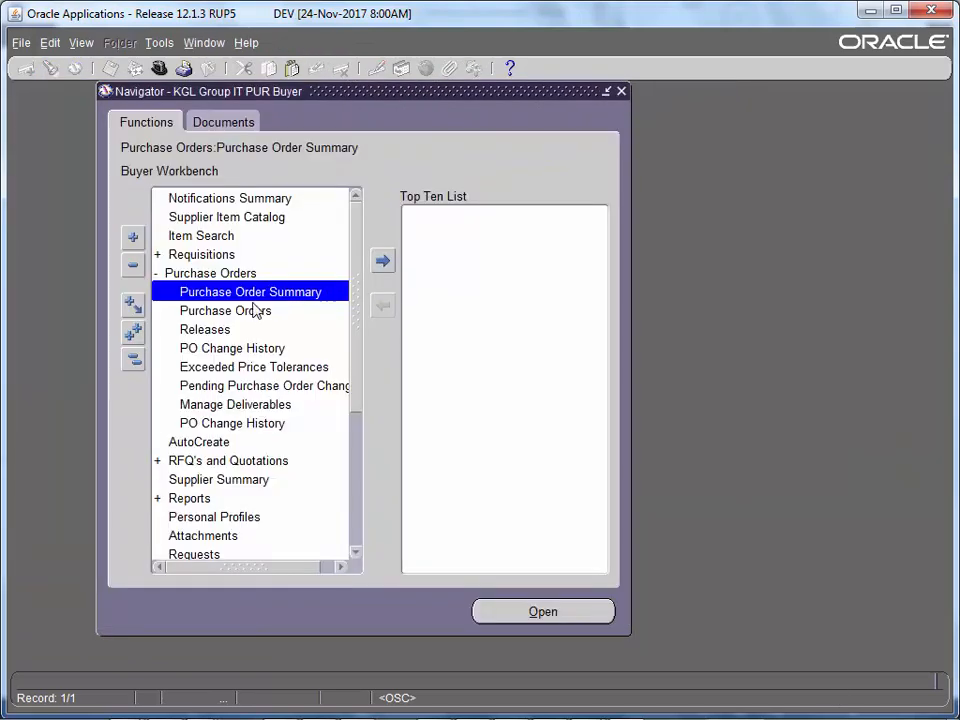
double_click(214, 272)
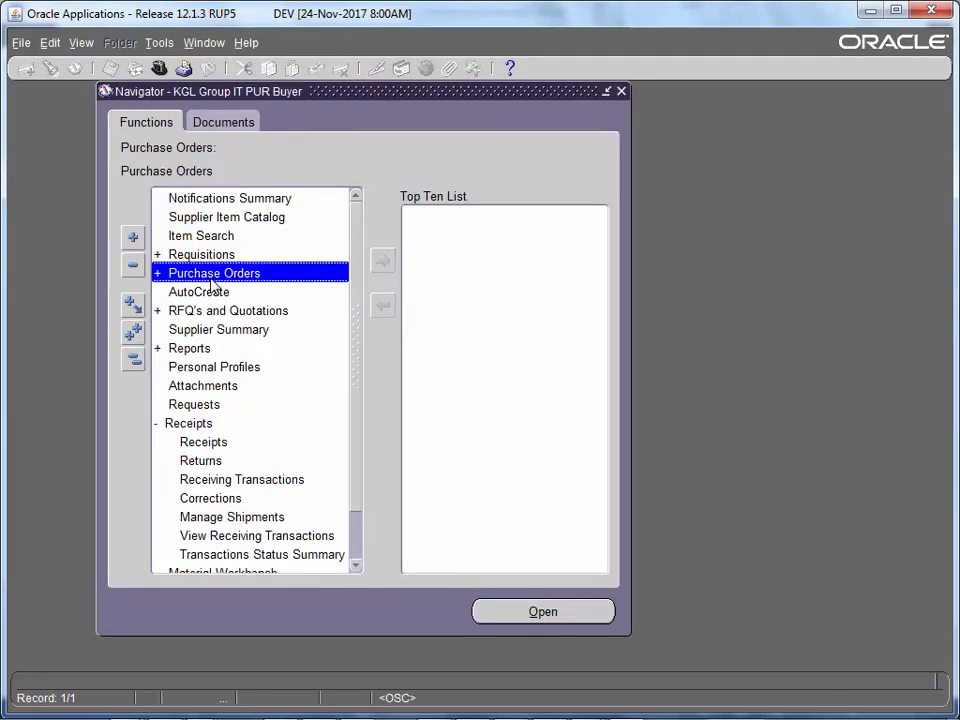
double_click(211, 278)
double_click(217, 307)
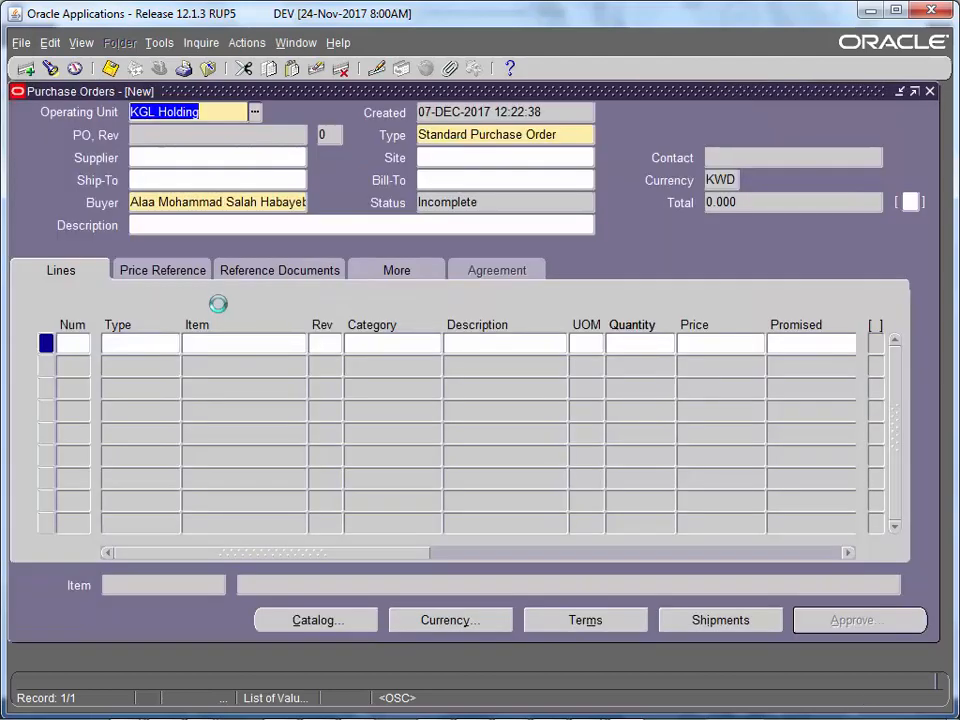
click(470, 160)
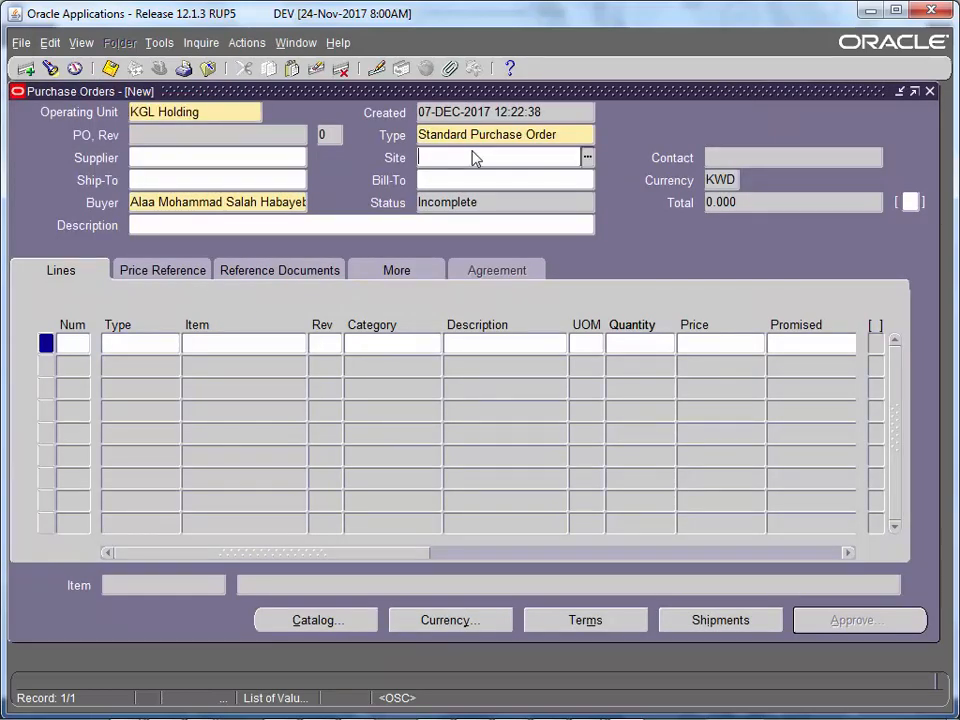
- Set the order currency to USD, Corporate rate type, rate date 23-NOV-2017, giving rate .3015
click(449, 620)
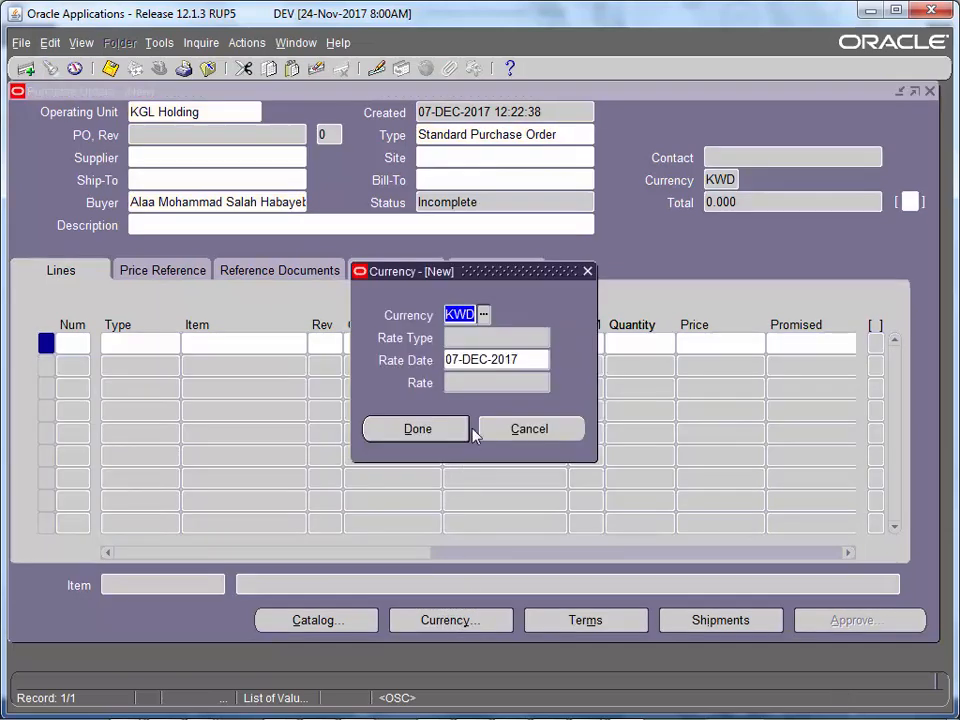
text(usd)
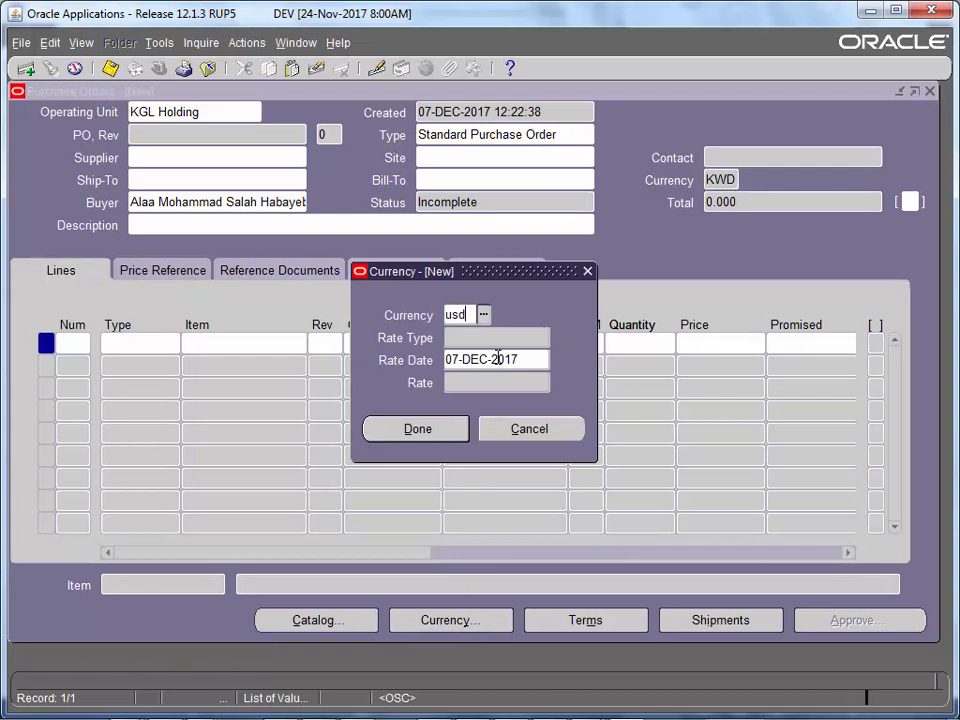
key(Tab)
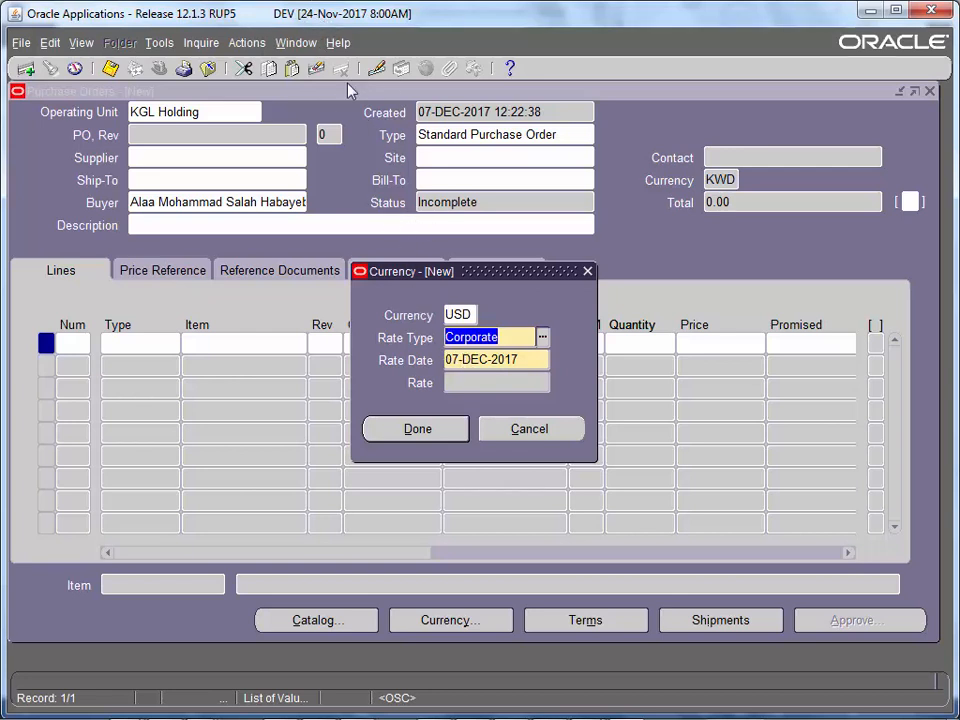
click(460, 360)
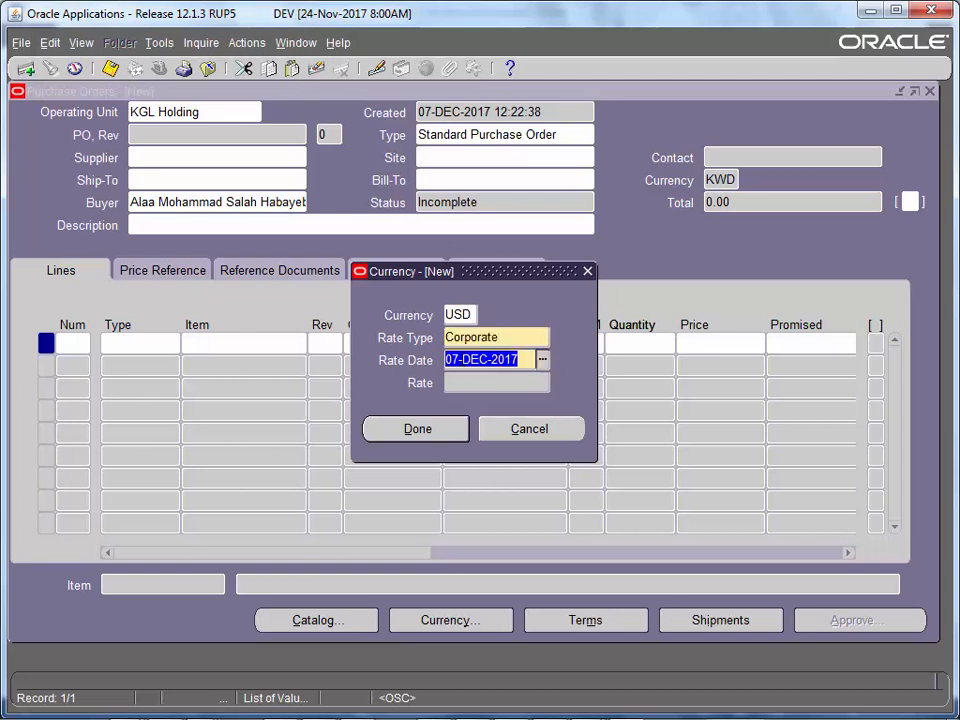
drag(460, 360, 446, 360)
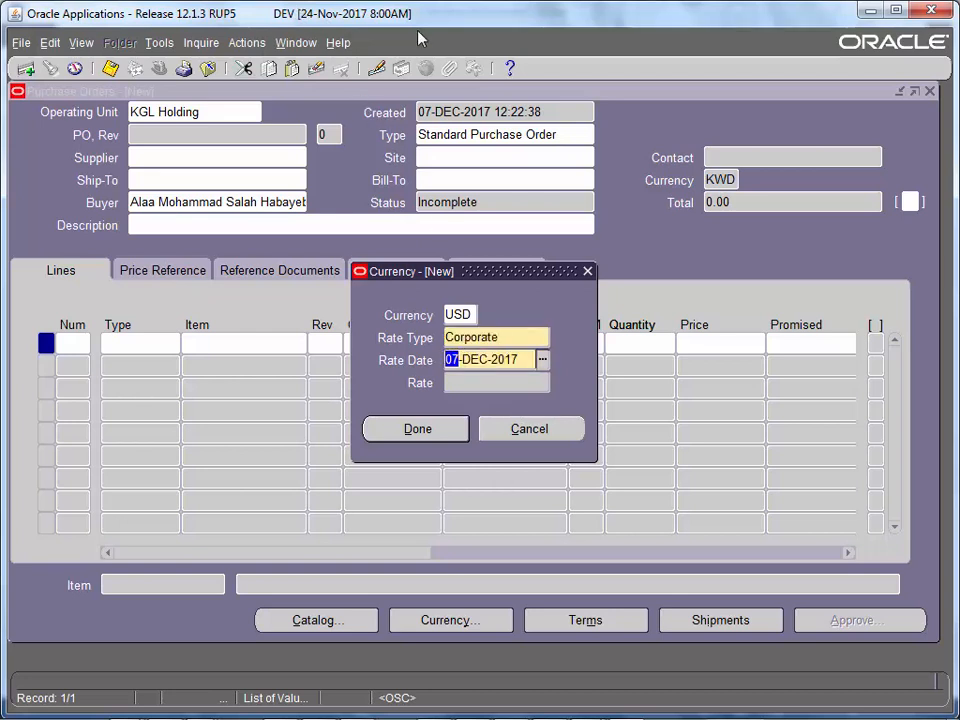
text(23)
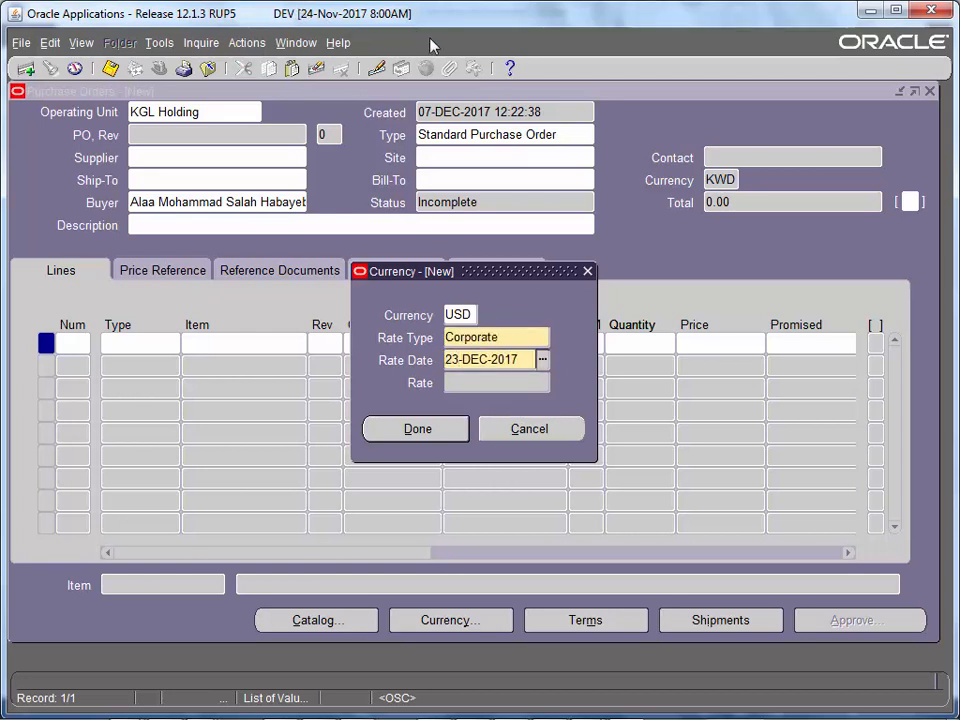
double_click(481, 359)
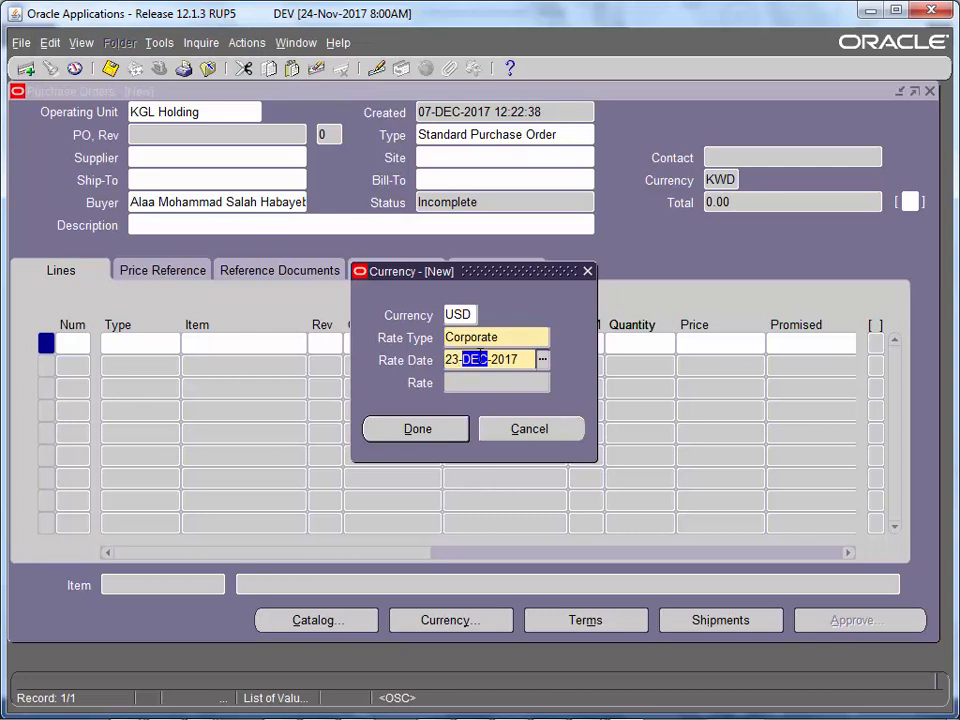
text(NOV)
key(Tab)
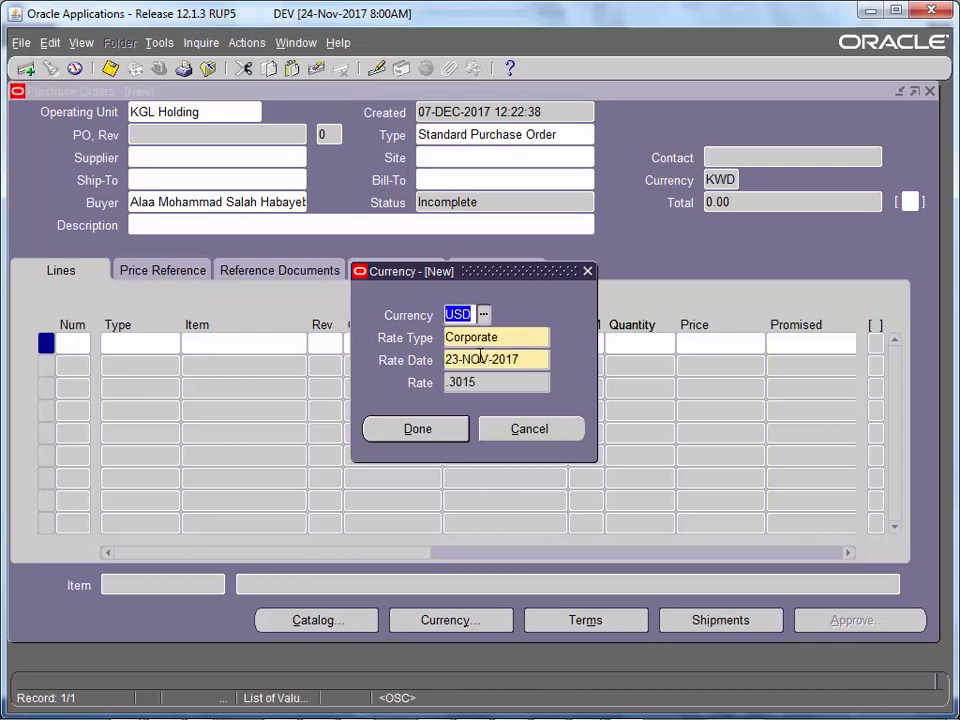
double_click(477, 383)
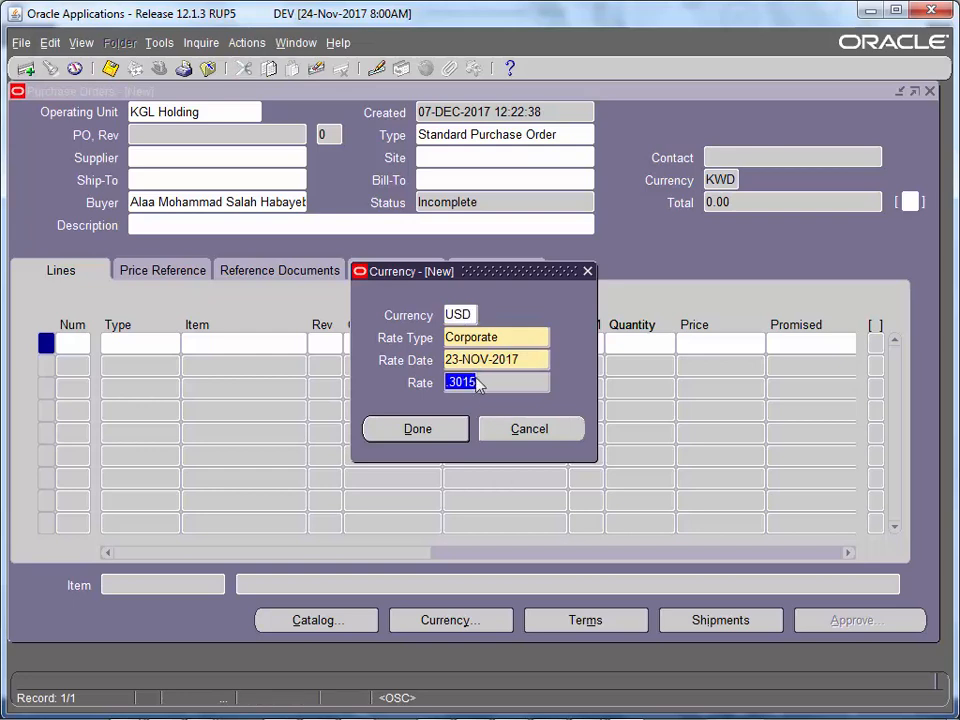
click(418, 429)
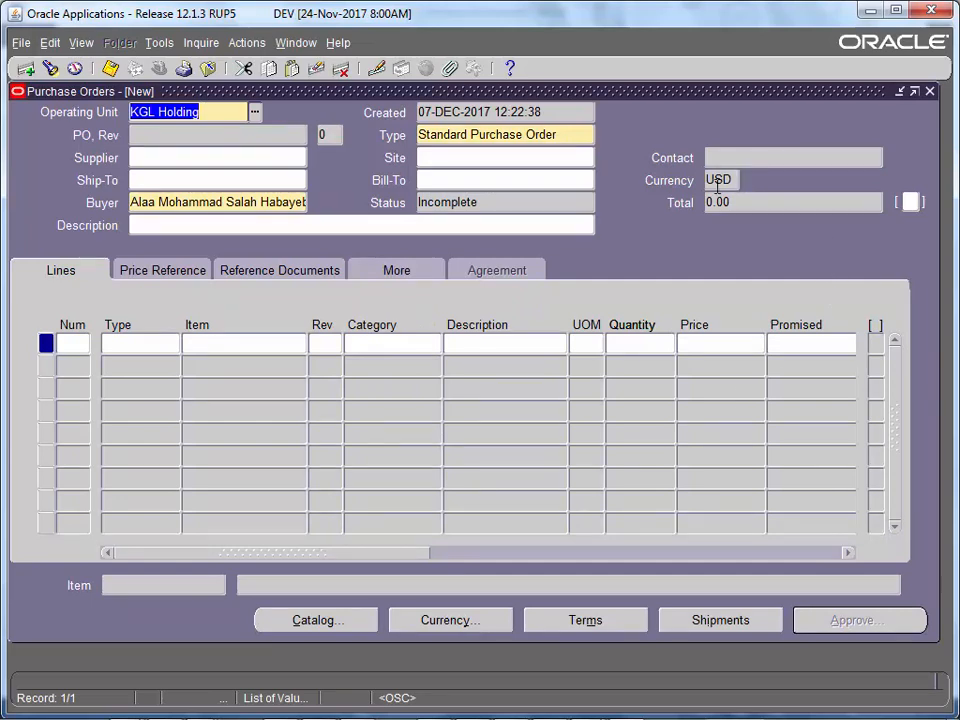
- Create Goods line 1, recheck the USD Corporate rate fields, then begin choosing line 1's item
click(511, 340)
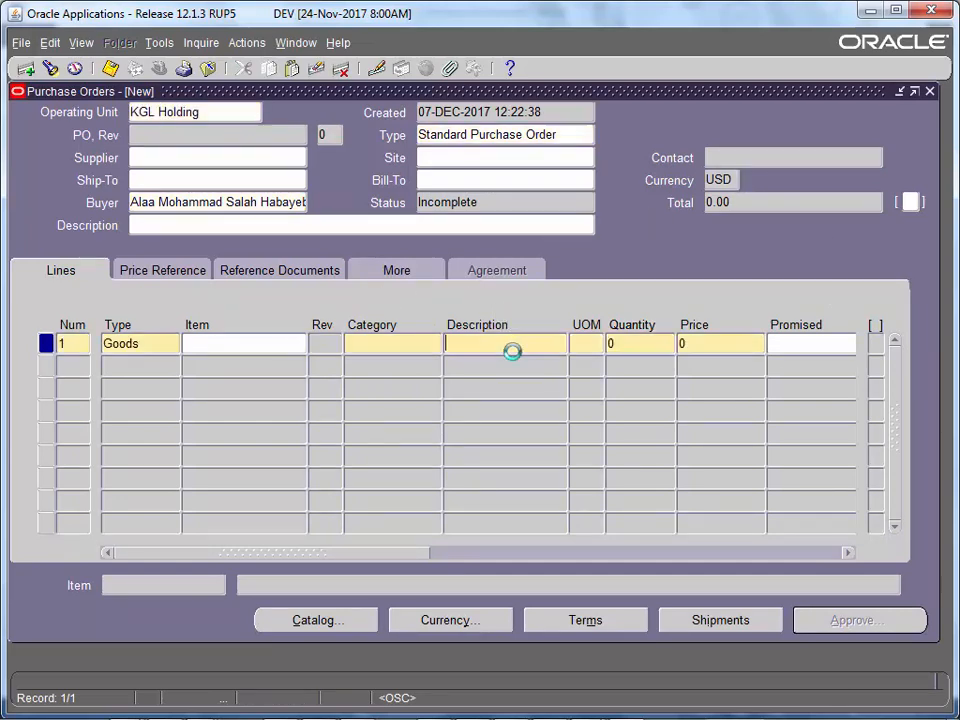
click(466, 622)
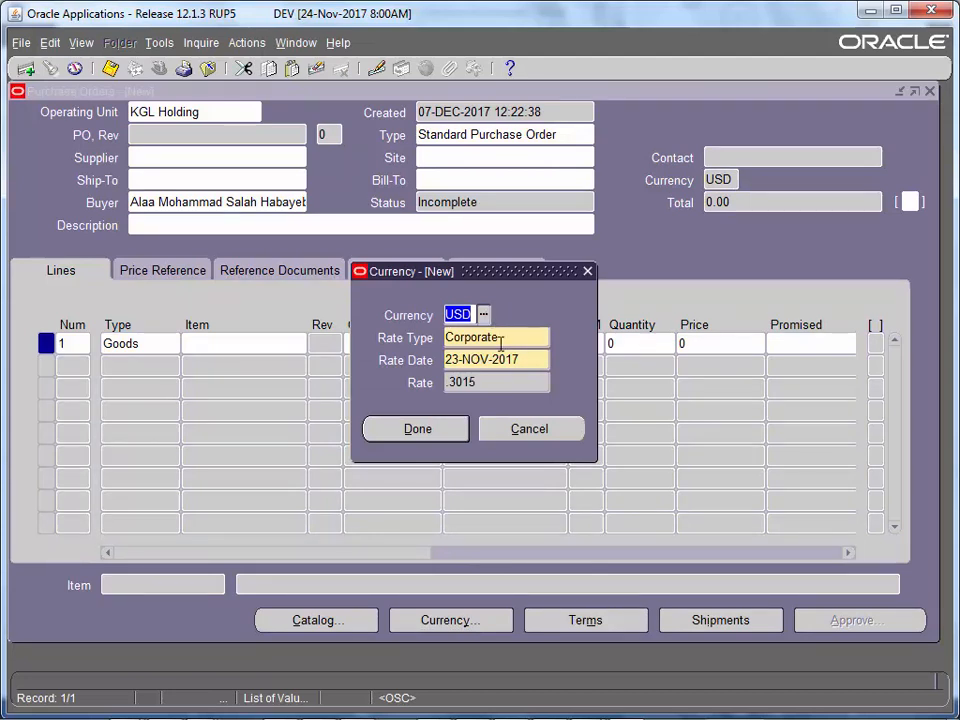
key(Tab)
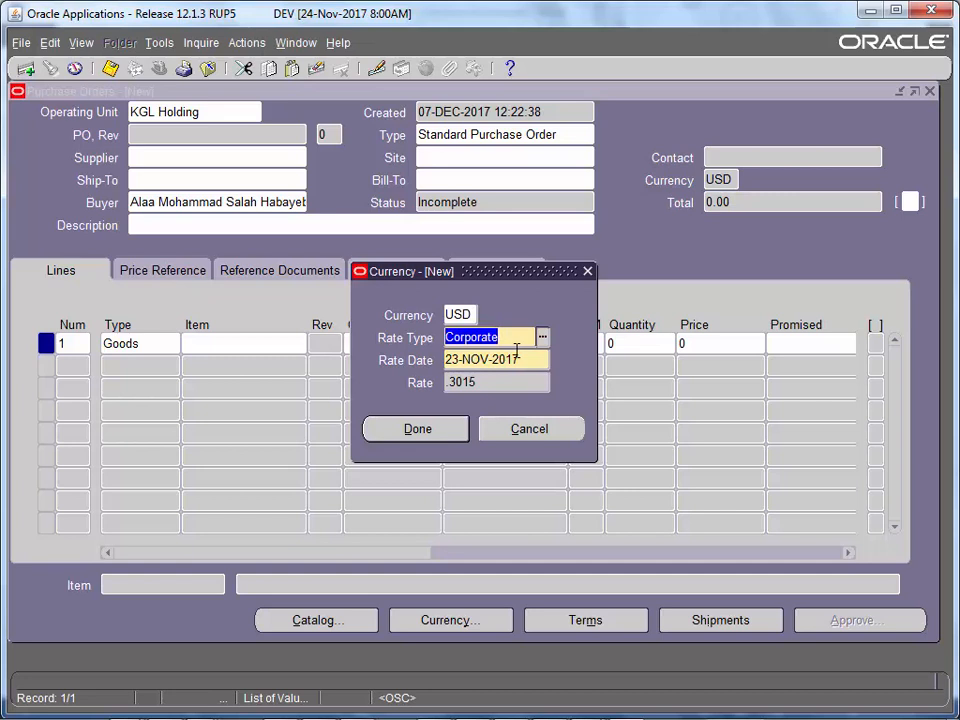
key(Tab)
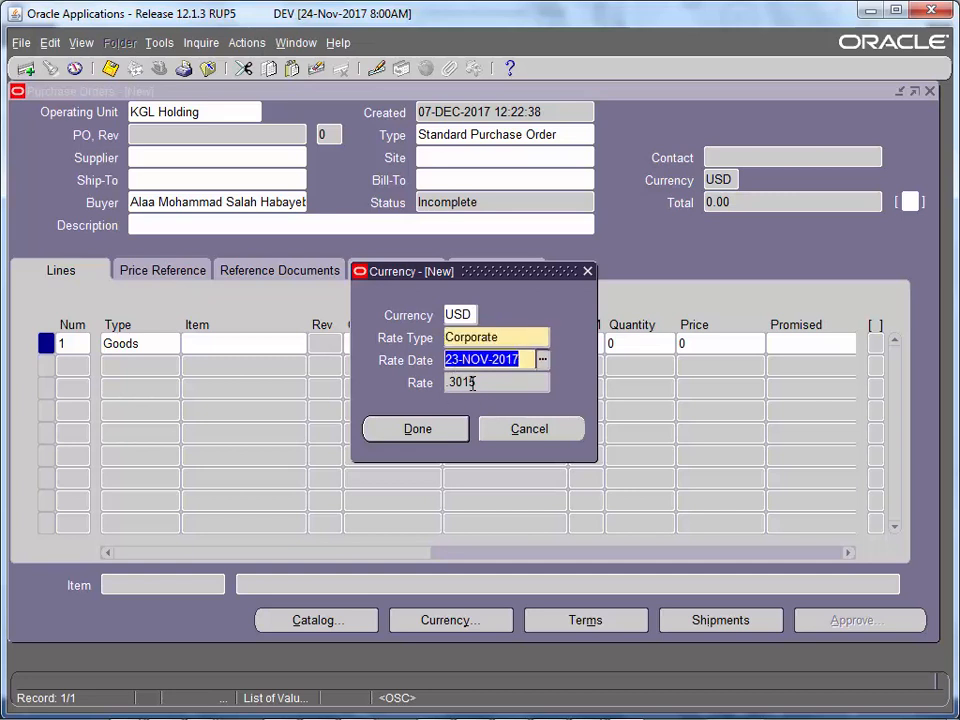
key(Tab)
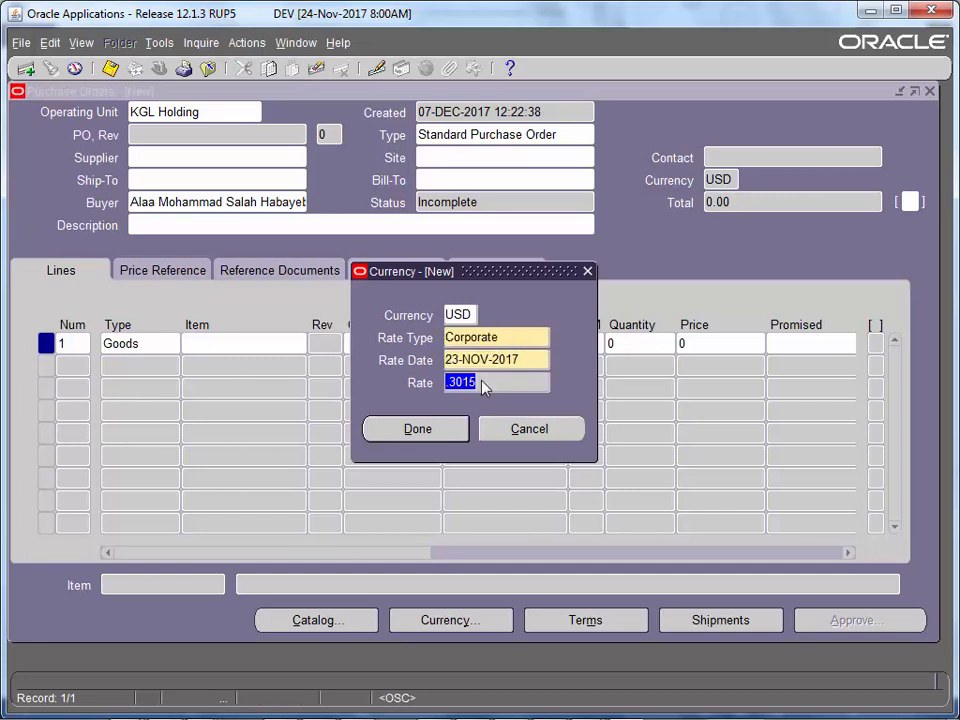
click(484, 362)
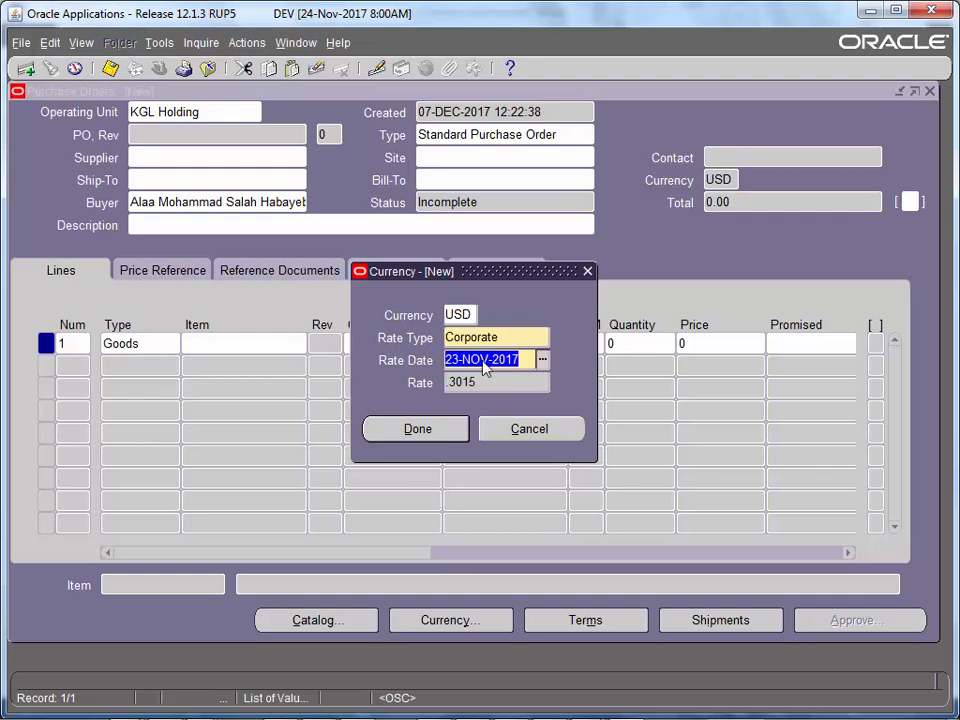
click(464, 428)
click(219, 342)
key(ctrl+l)
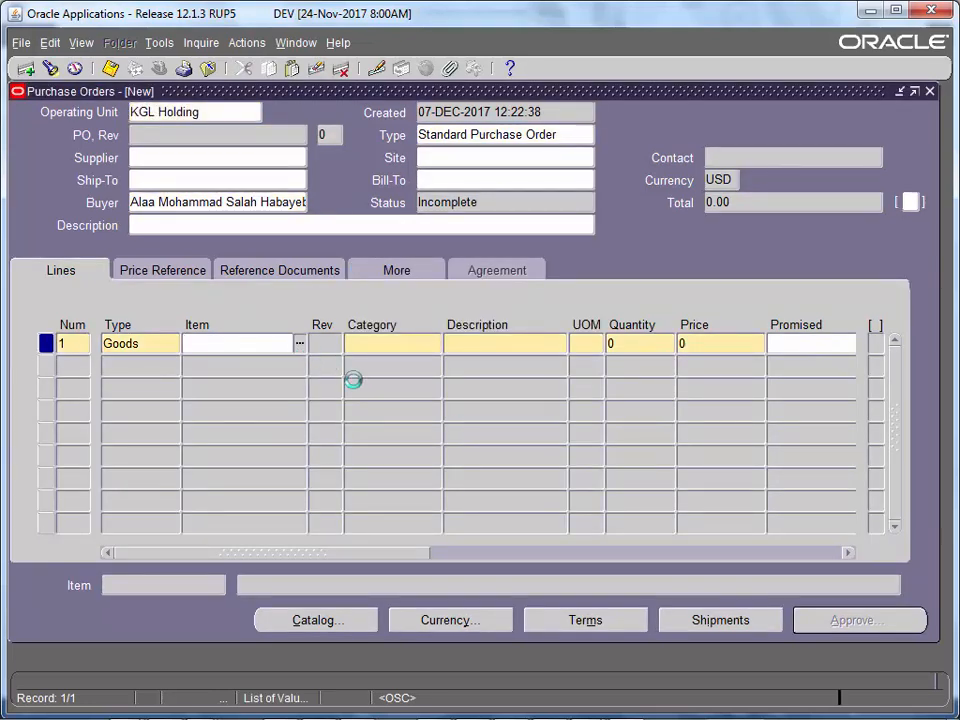
- Set line 1 to item WARNING TRIANGLE BIG with quantity 11
text(%%)
key(Return)
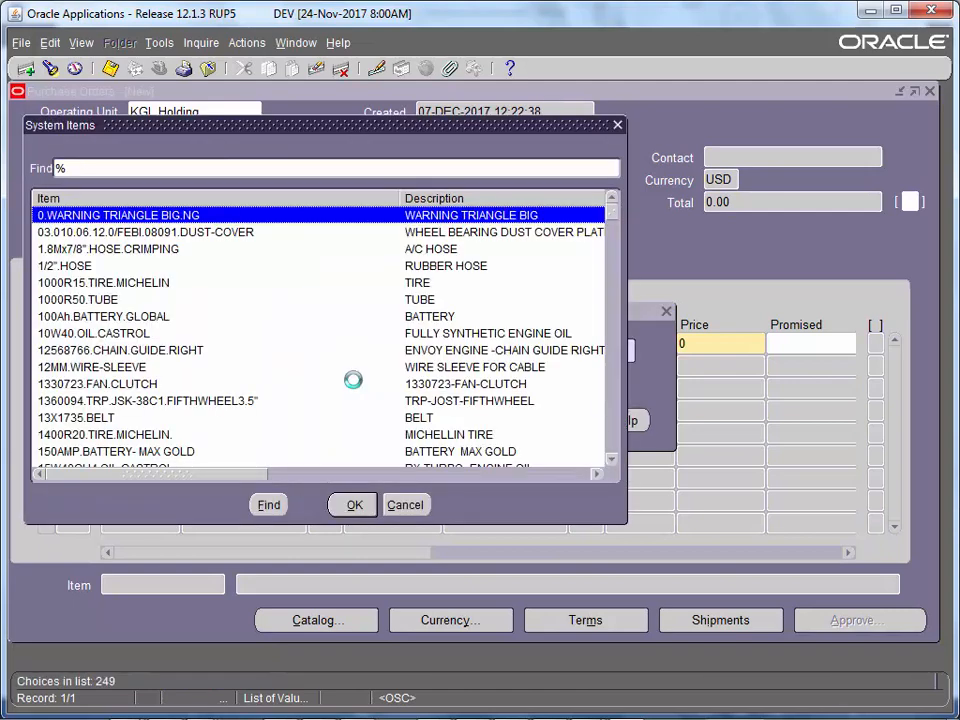
key(Return)
click(660, 345)
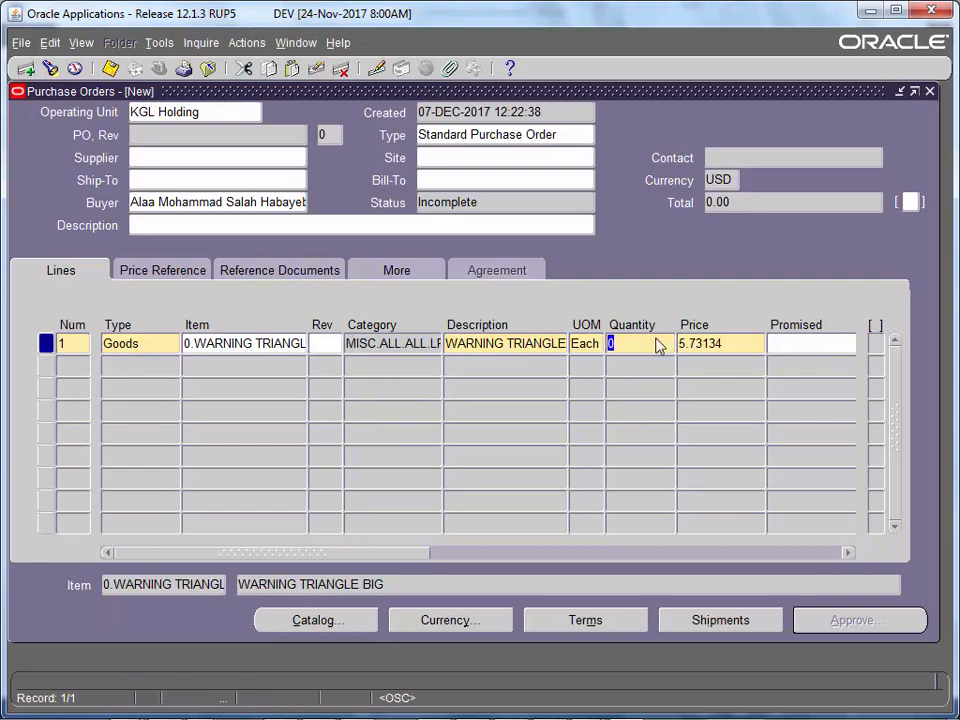
text(11)
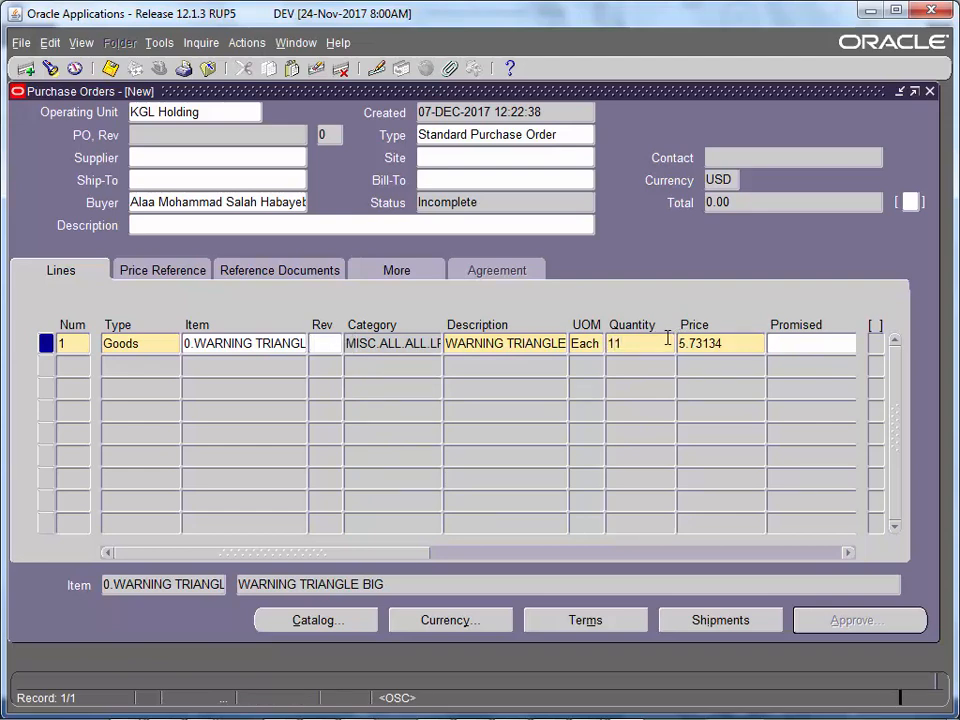
- Save the order as PO 4451 totalling 63.04 USD, acknowledge the shipments note, and close it
key(ctrl+s)
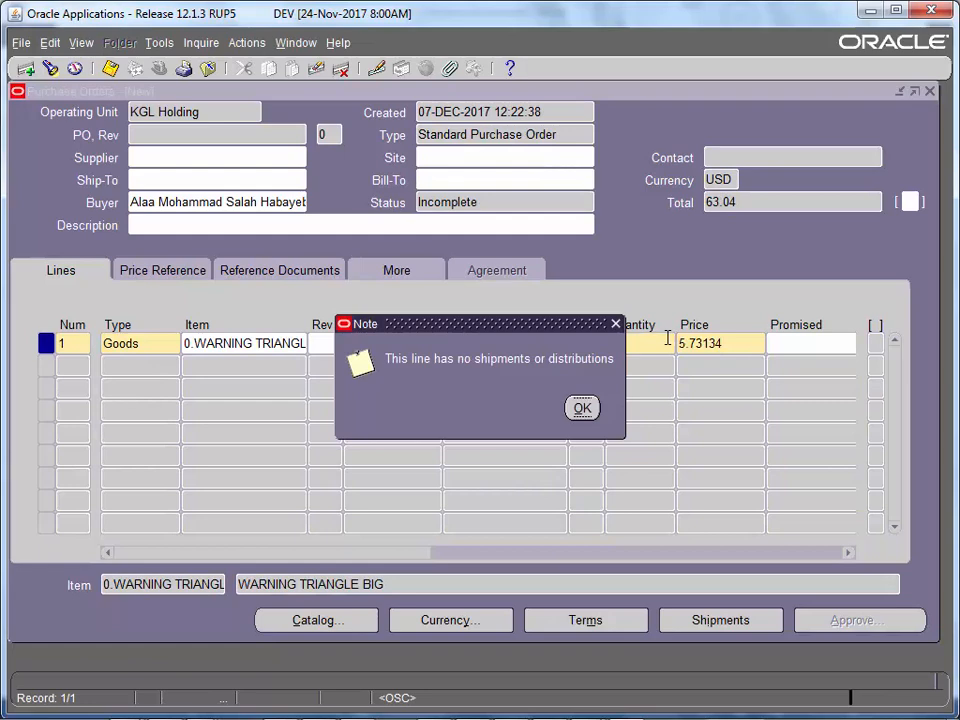
key(Return)
click(717, 350)
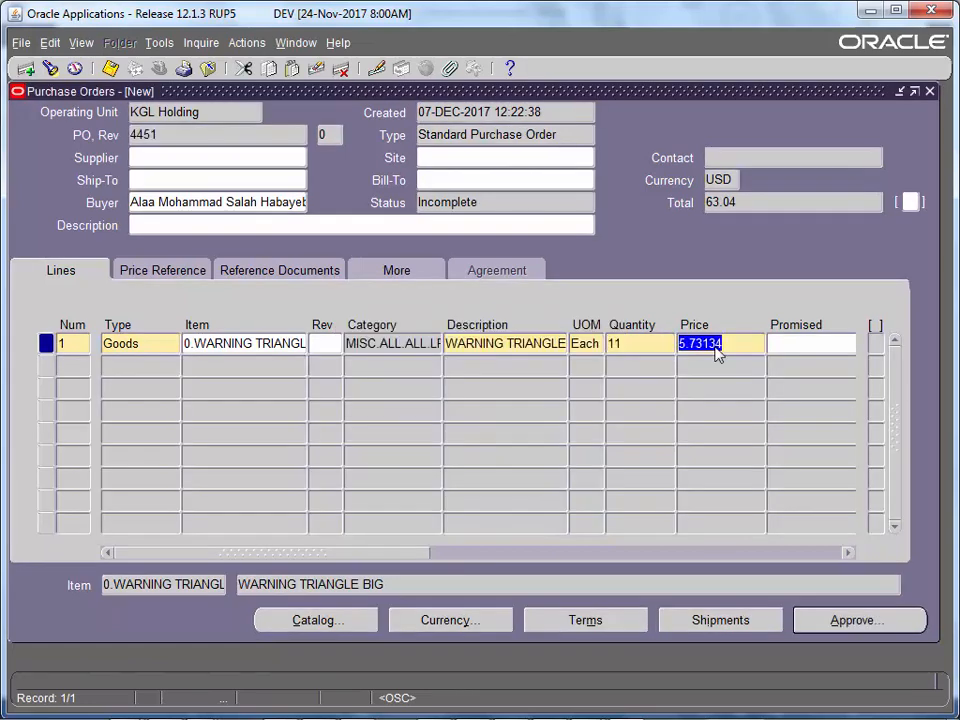
key(F4)
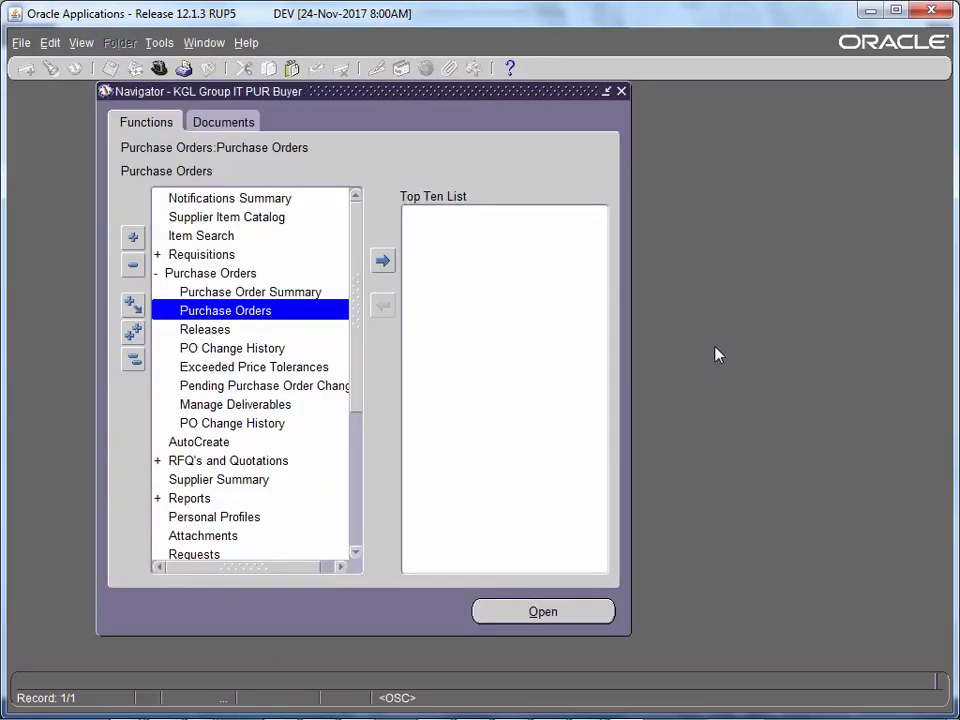
- Briefly open Purchase Order Summary and Switch Responsibility, then request to exit Oracle Applications
double_click(250, 292)
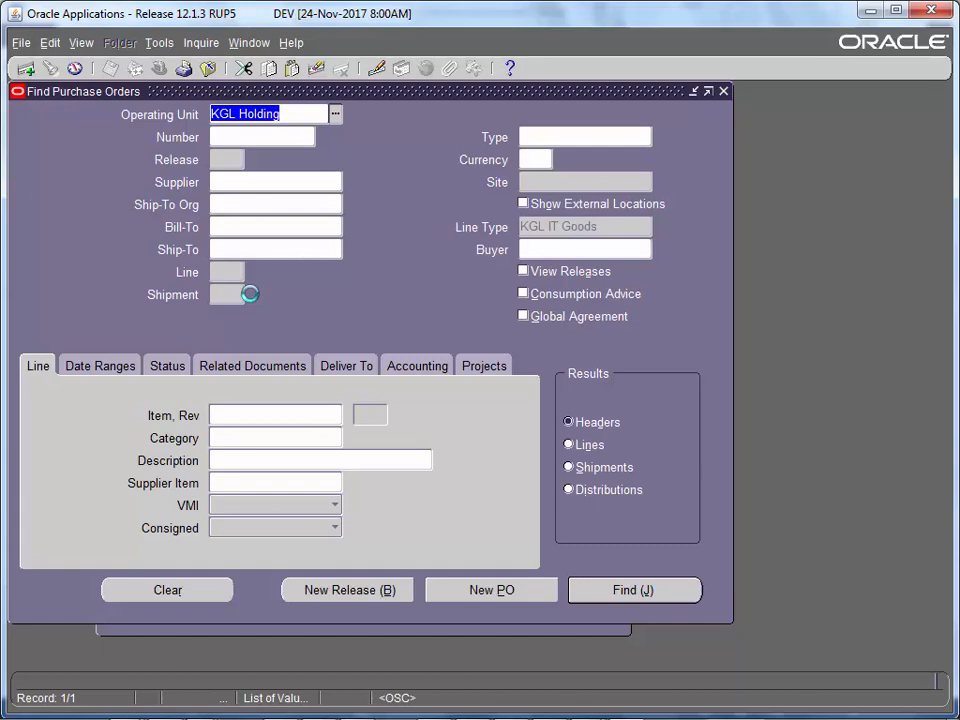
key(F4)
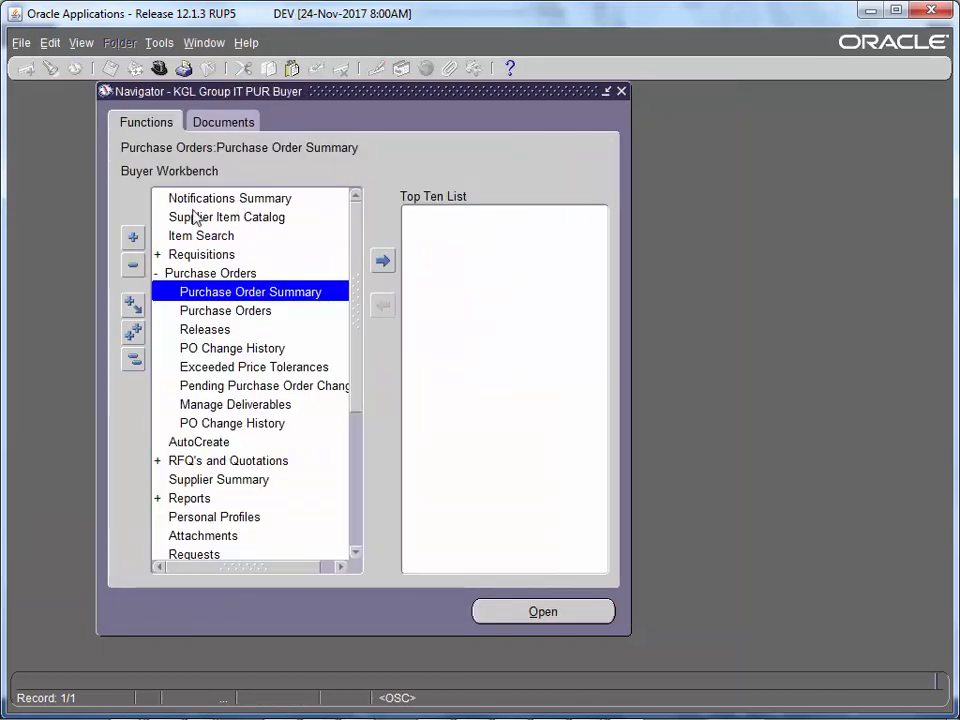
double_click(210, 274)
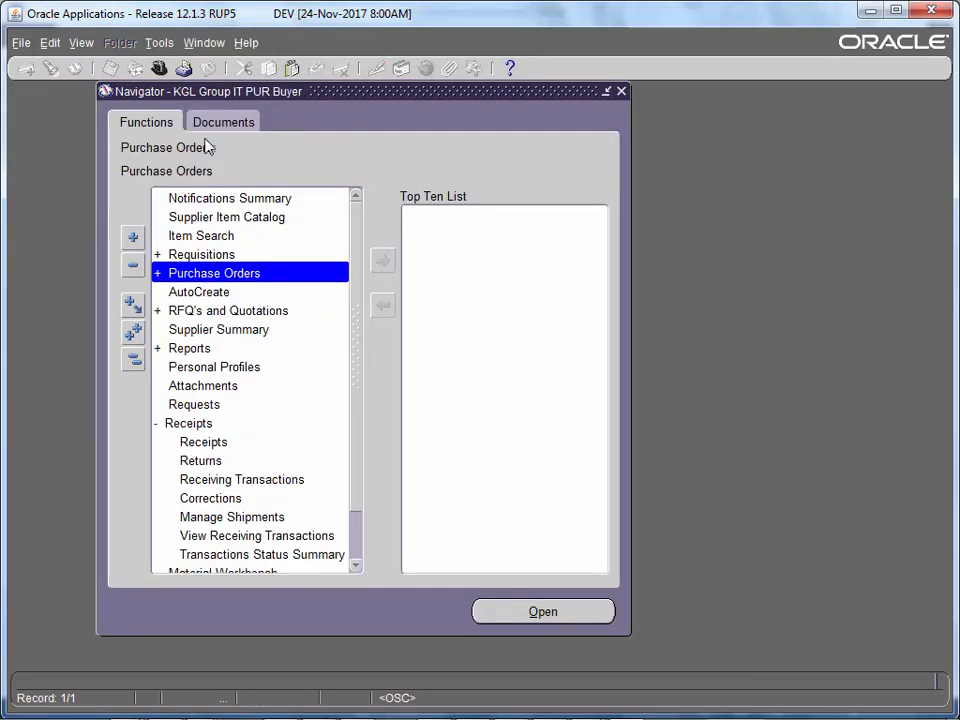
click(159, 68)
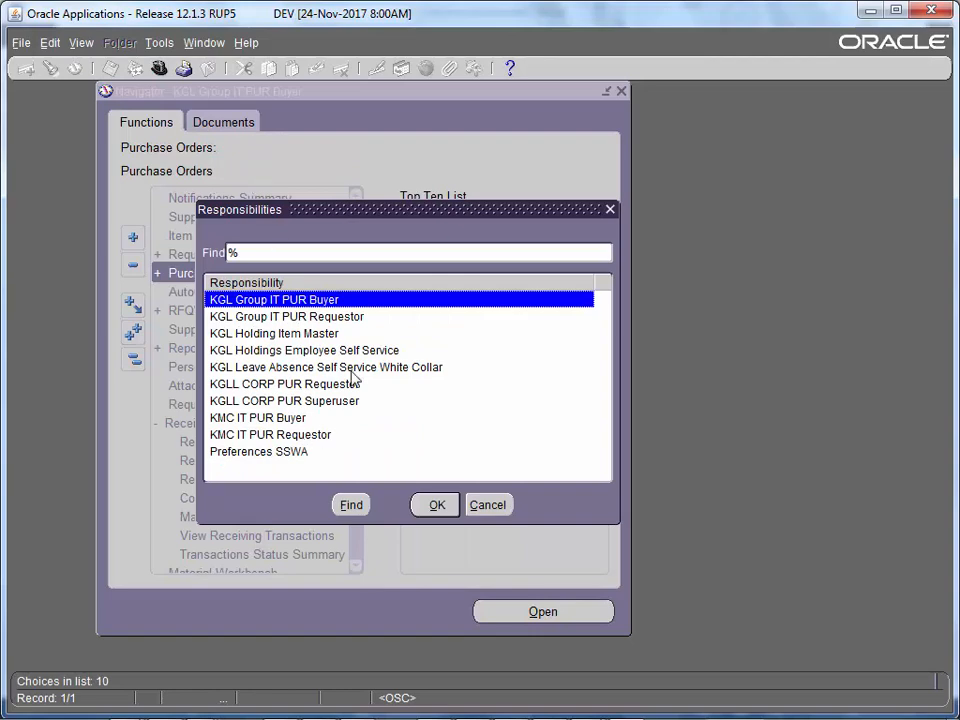
key(Escape)
key(F4)
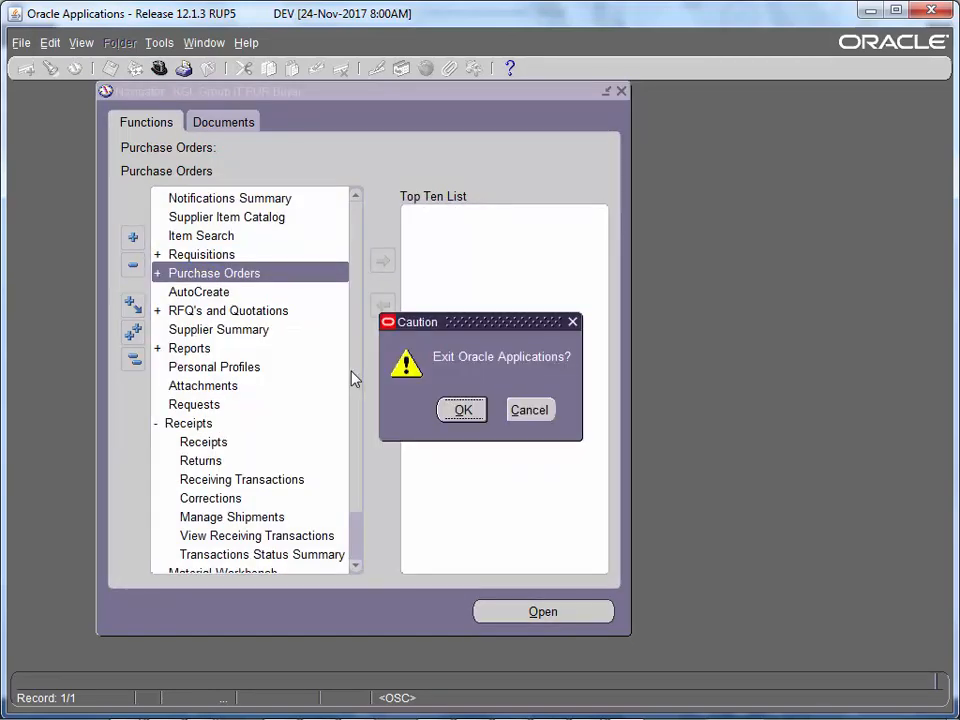
- Confirm exiting Oracle Applications, then log out from the E-Business Suite home page
click(460, 418)
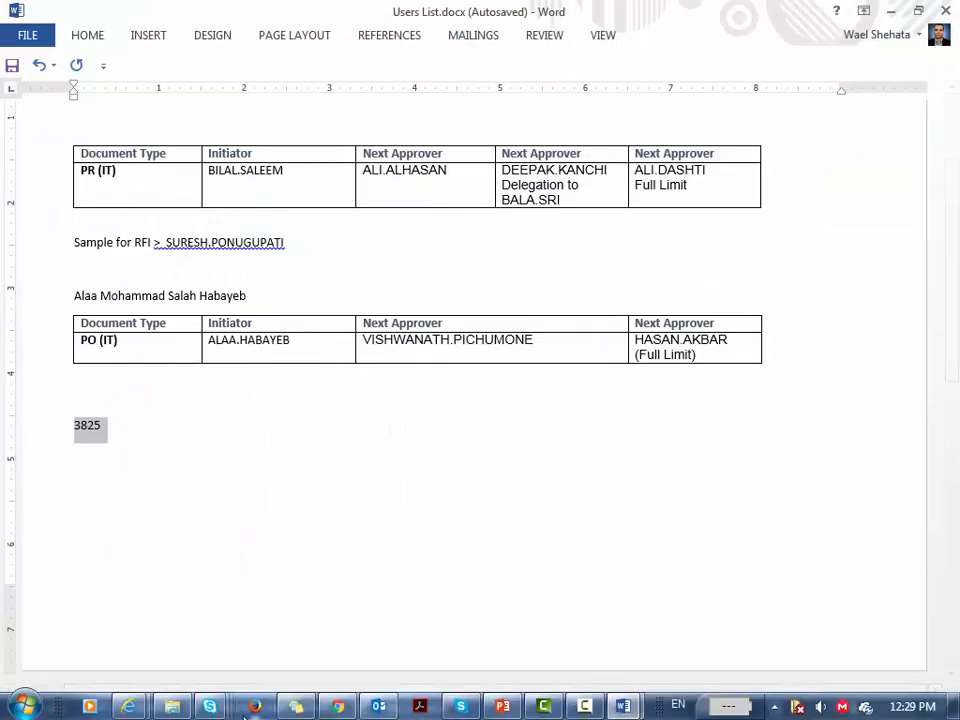
mouse_move(148, 710)
click(141, 655)
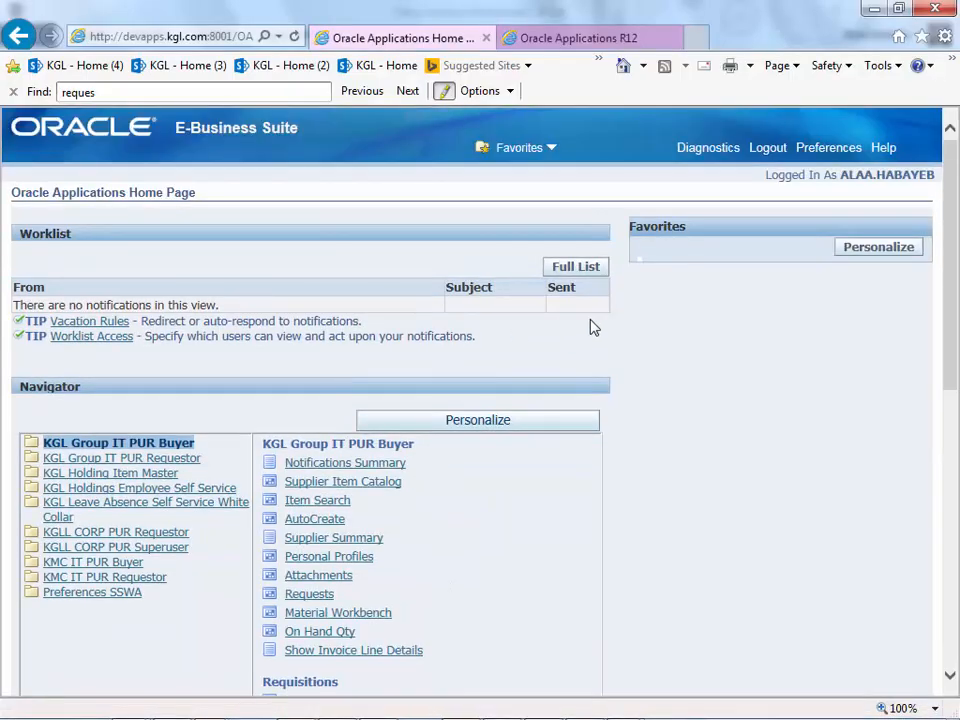
click(760, 148)
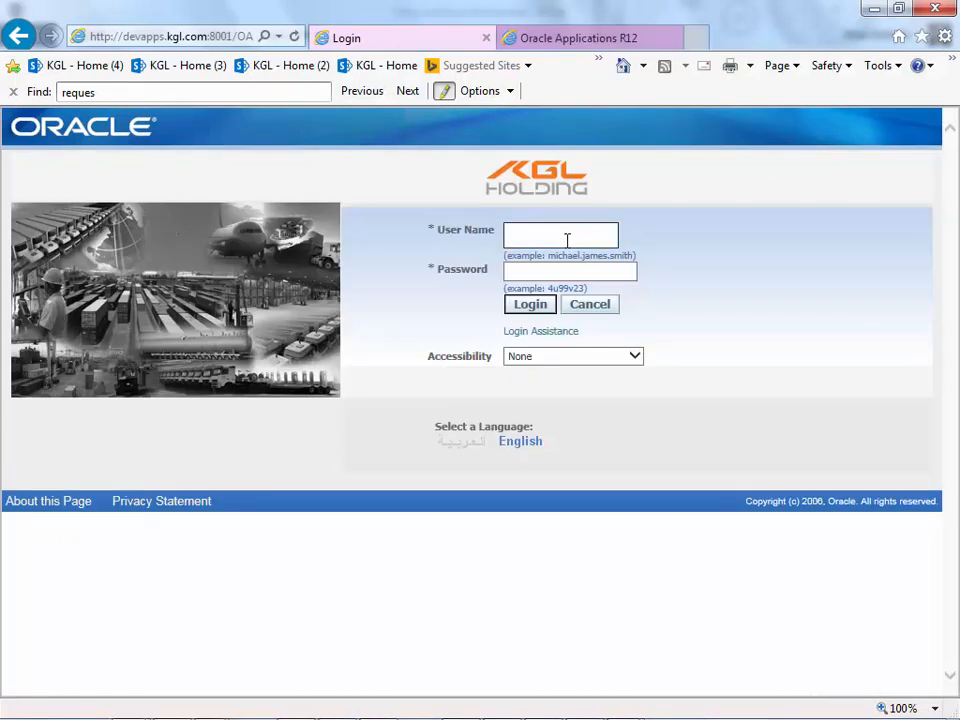
- Log in with another user's name and password
key(Tab)
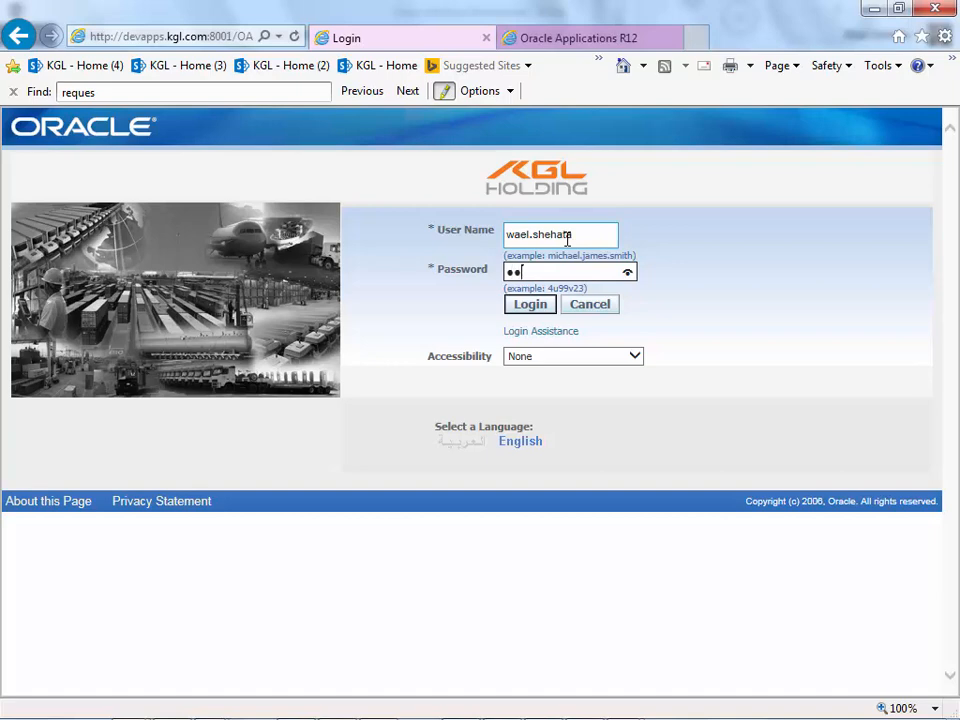
text(******)
key(Return)
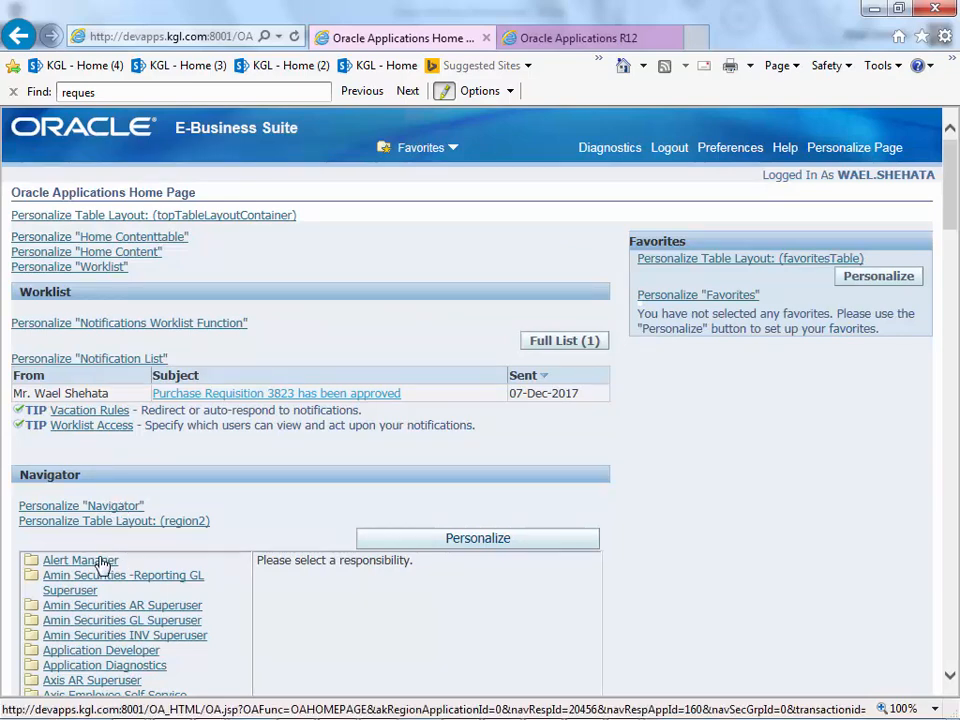
- Open Alert Manager's History form and maximize the Forms Runtime window
click(101, 565)
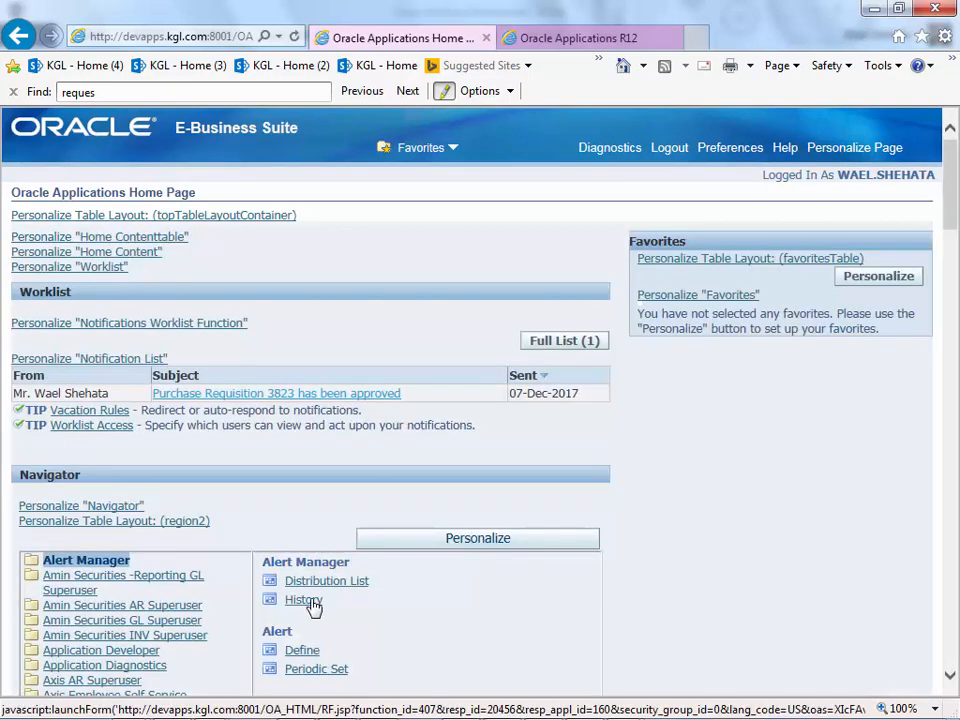
click(308, 602)
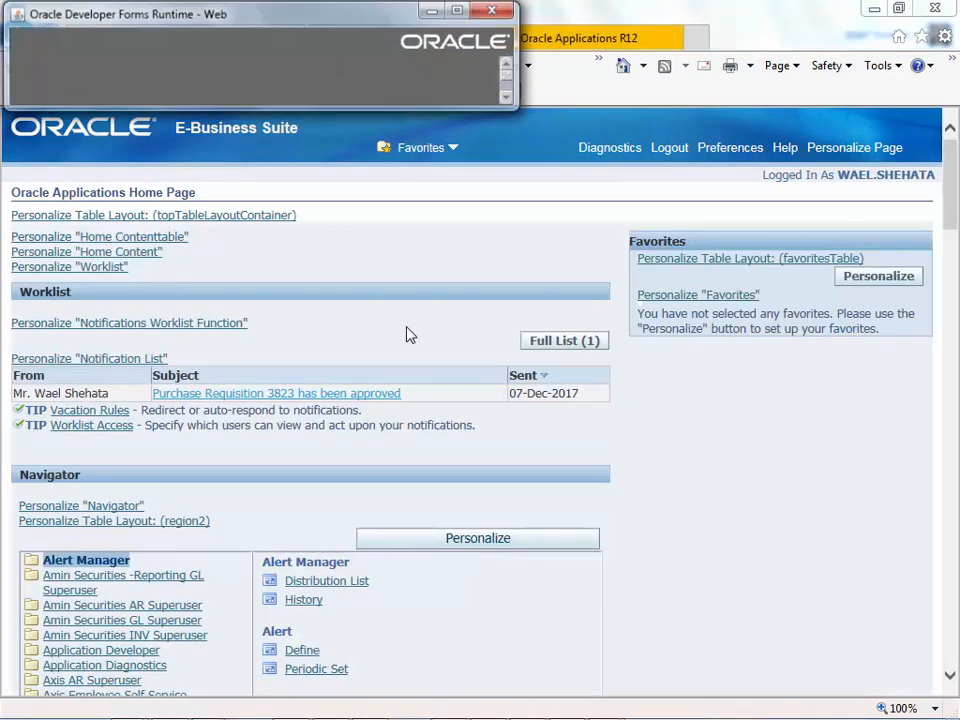
click(463, 12)
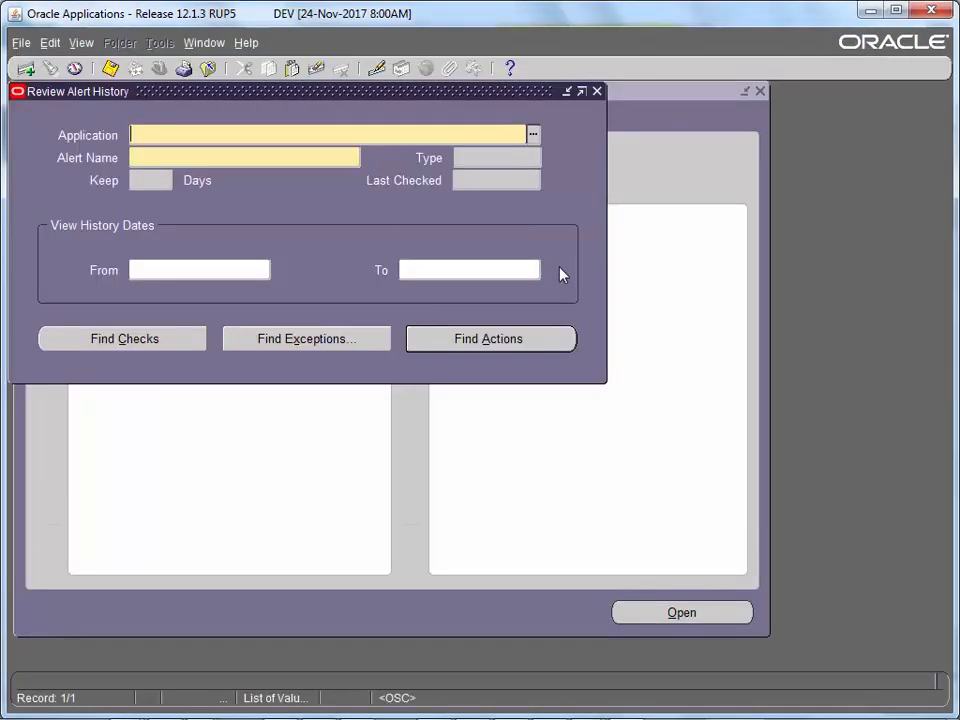
- Close Review Alert History, switch to Global Purchasing, and open Purchase Order Summary's Find form
key(F4)
click(157, 69)
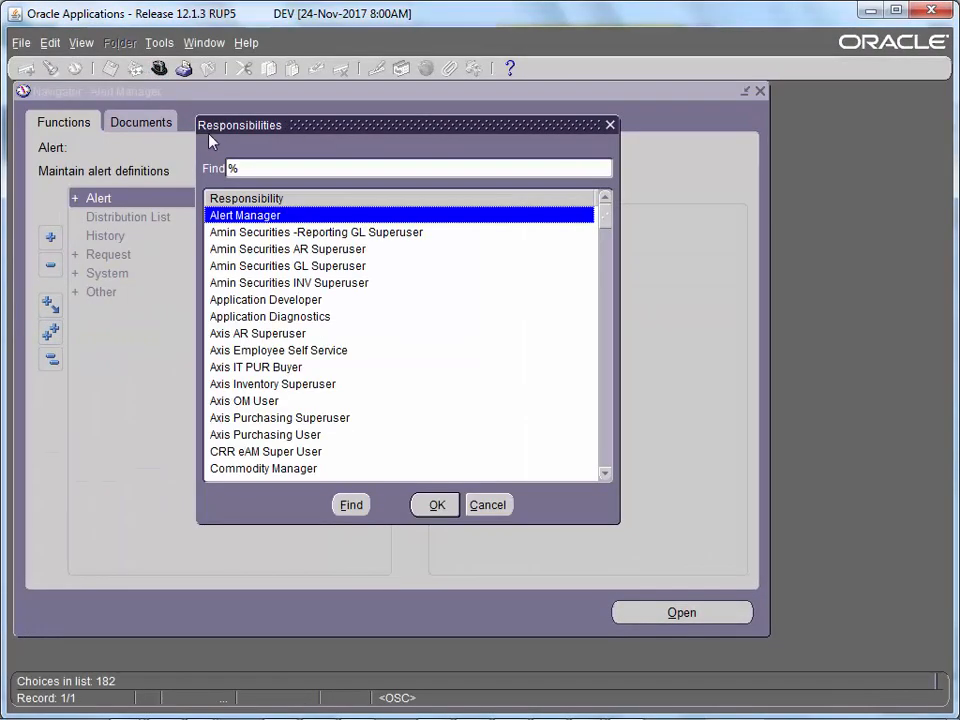
text(g)
double_click(262, 336)
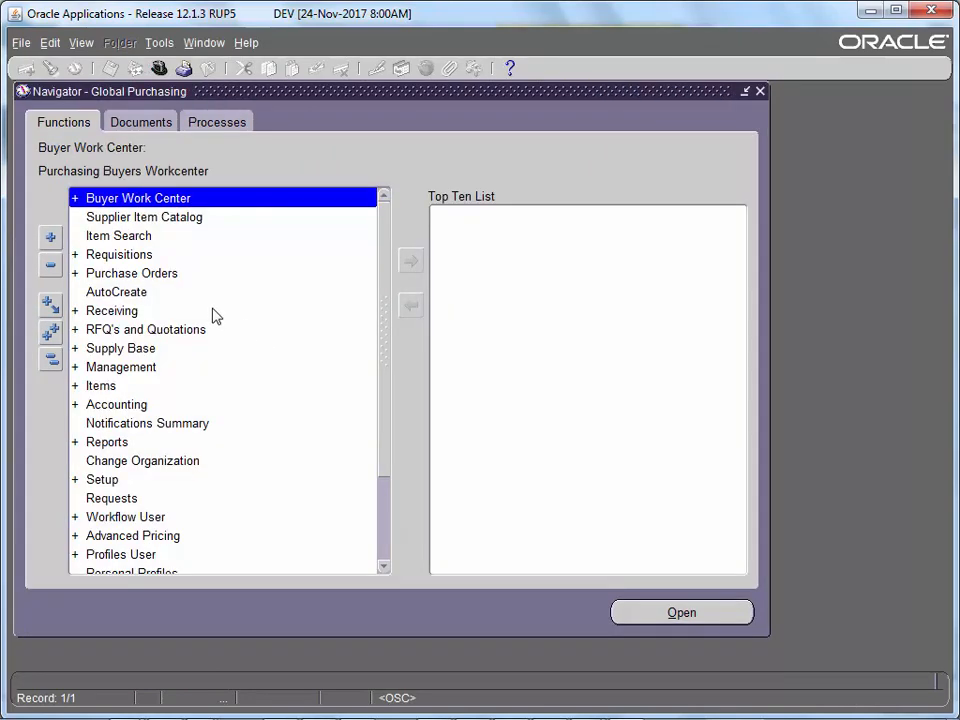
double_click(168, 276)
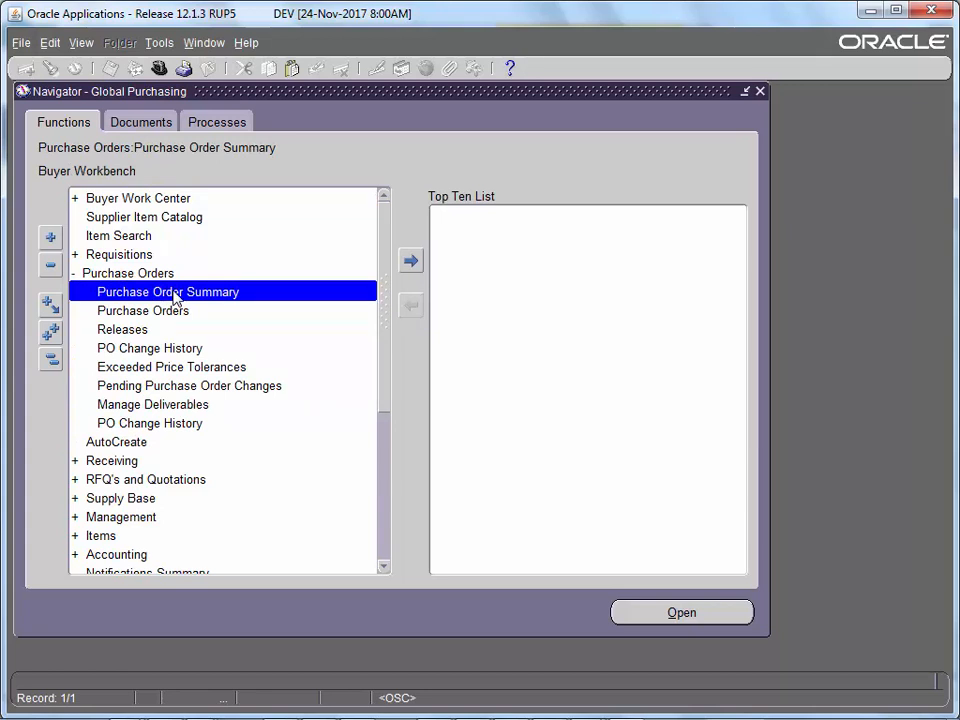
double_click(174, 294)
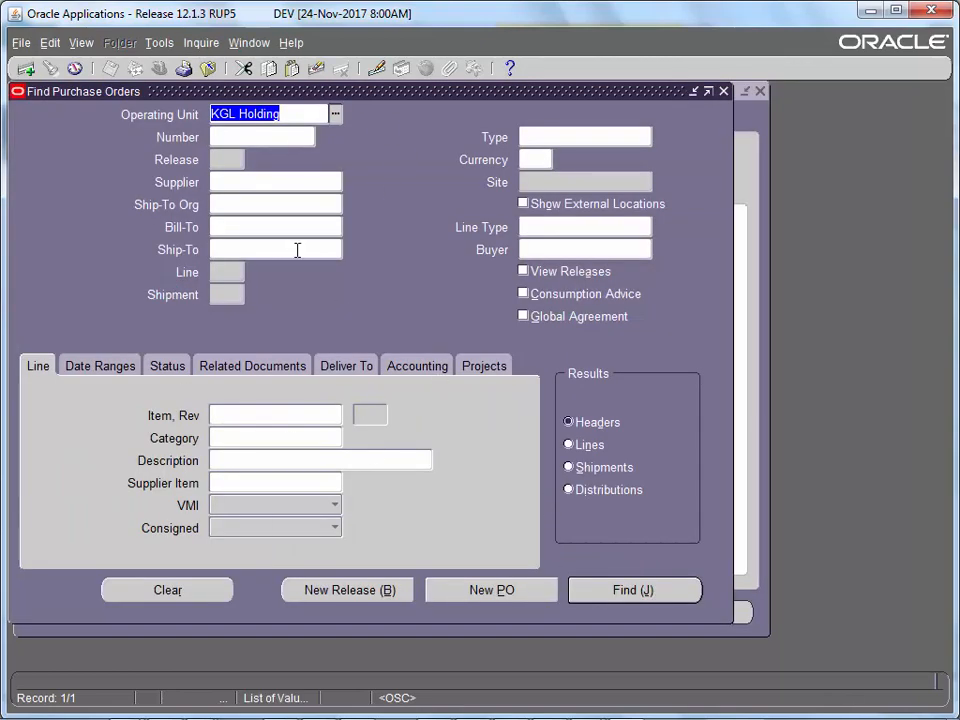
- Set the Control status search criterion to Open
click(187, 376)
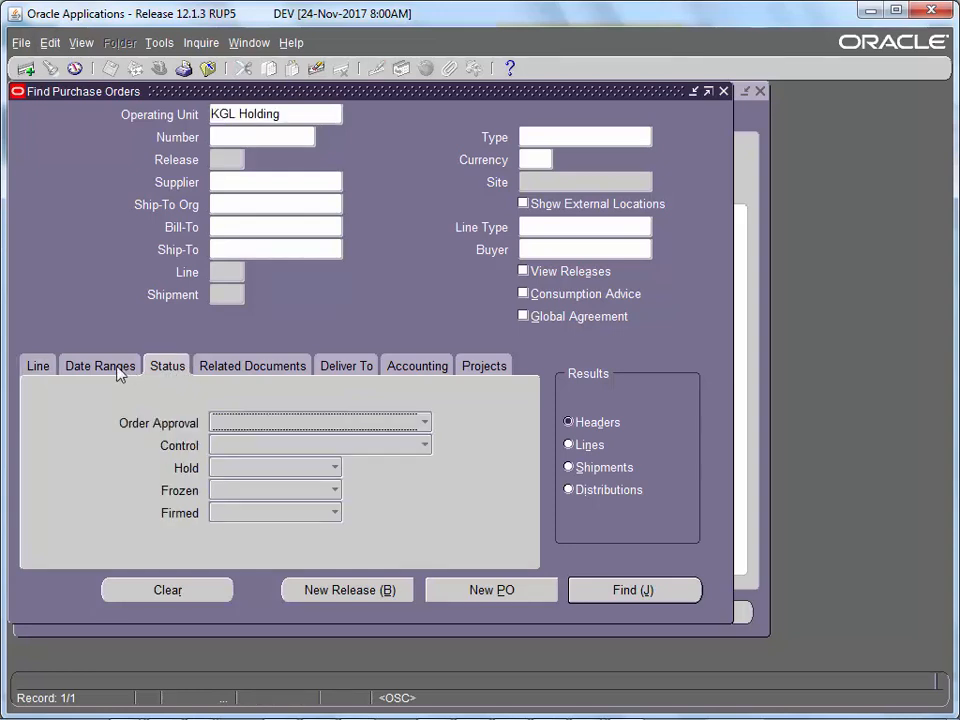
click(266, 453)
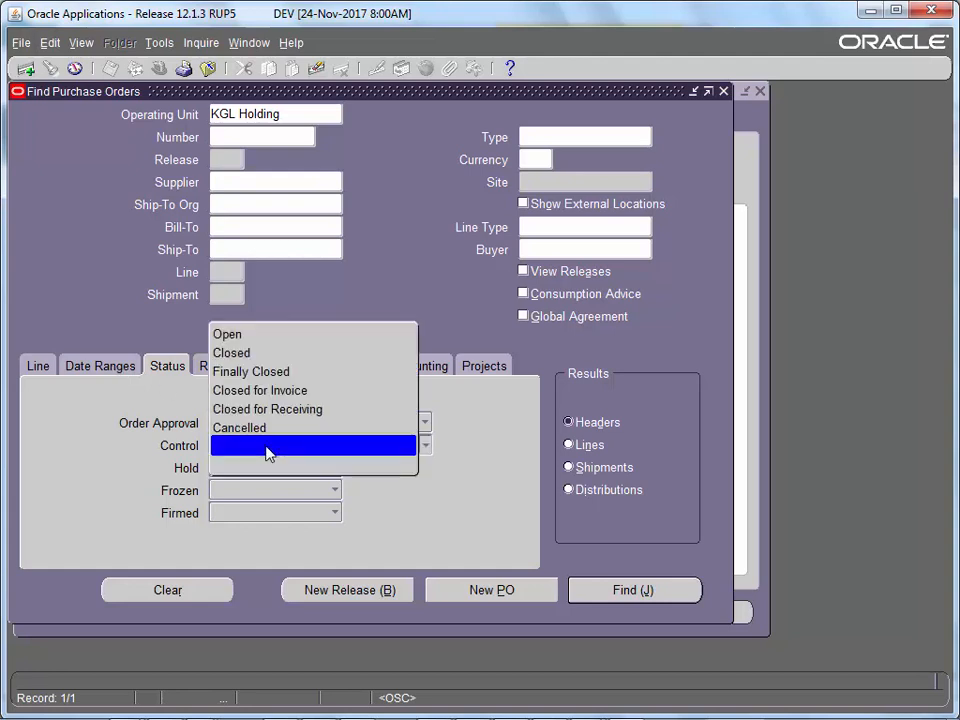
click(262, 338)
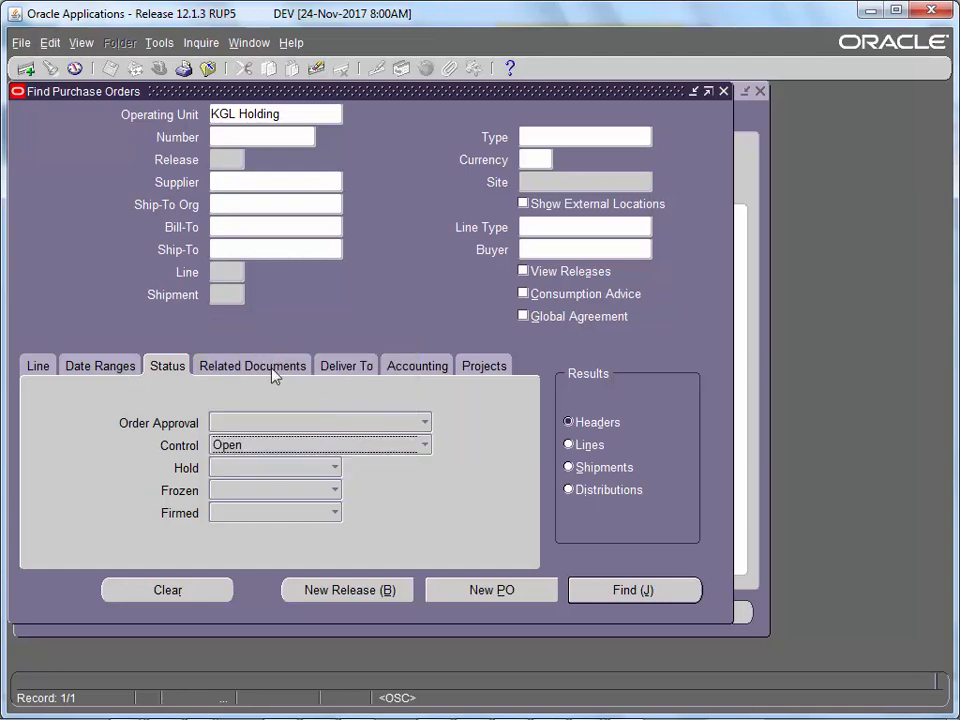
- Set the Order from-date to 01-NOV-2017 and search, listing POs 4451 down to 4441
click(124, 372)
click(305, 428)
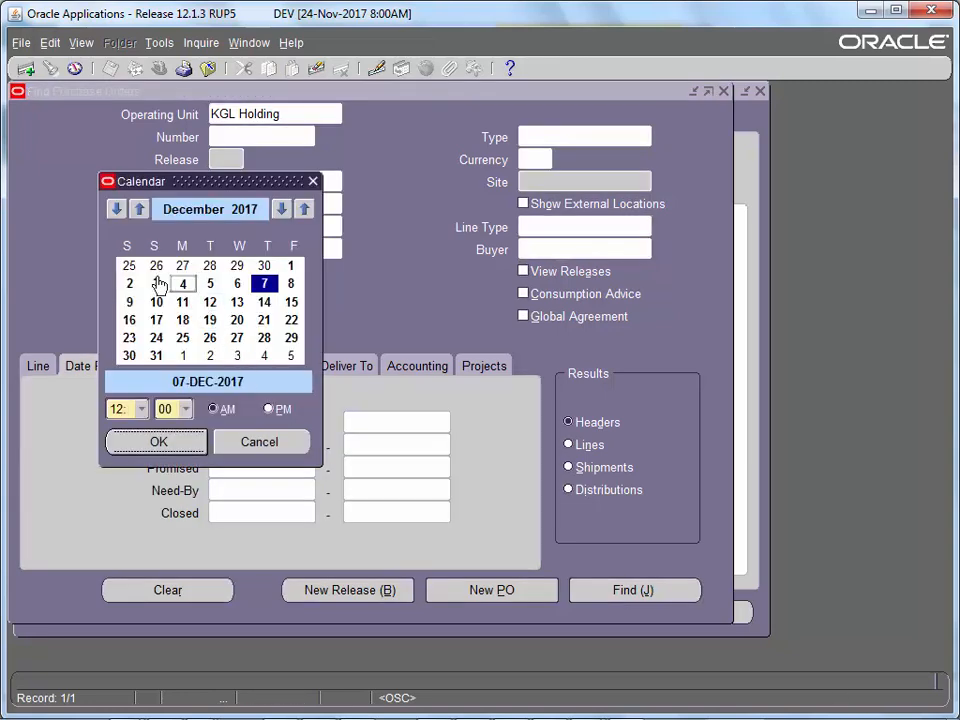
click(116, 209)
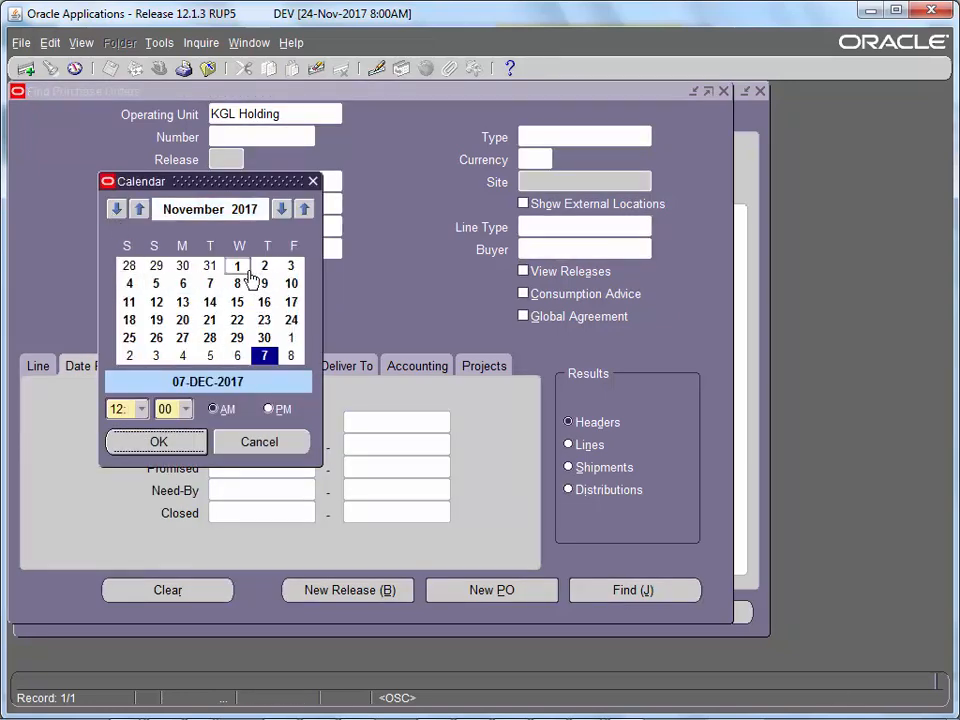
double_click(244, 268)
click(358, 420)
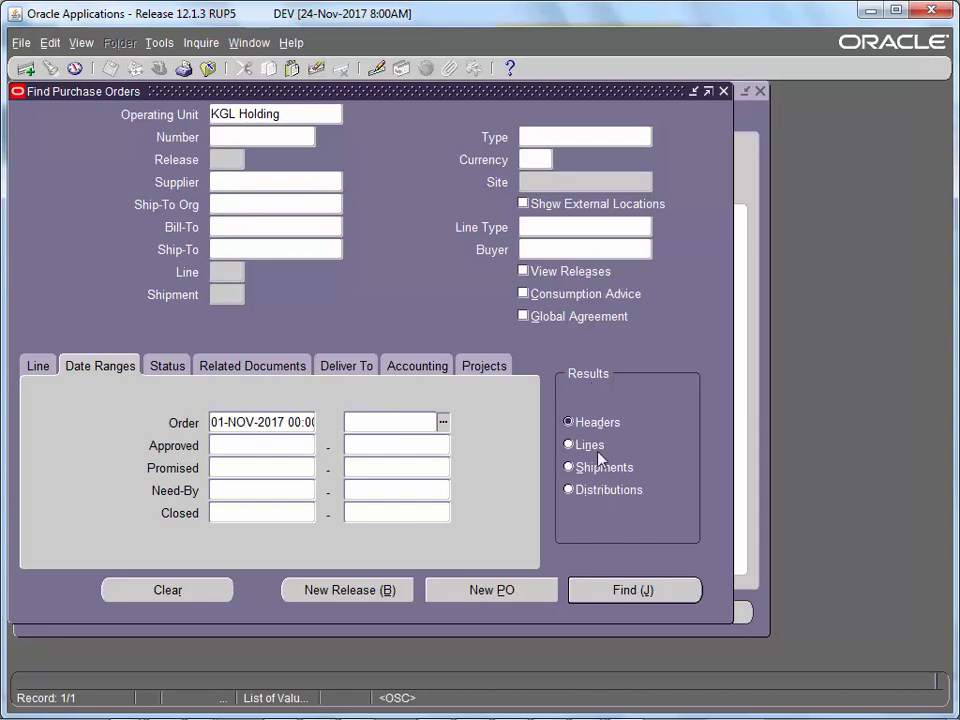
click(617, 590)
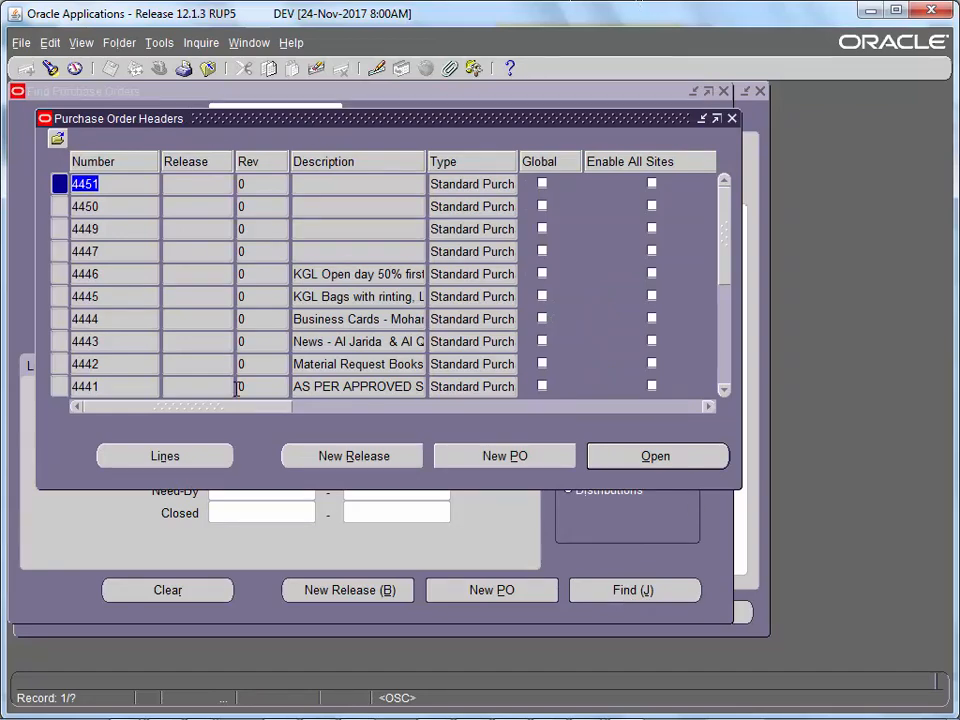
- Scroll the Purchase Order Headers results and select the first purchase order row
drag(240, 408, 636, 388)
click(566, 170)
click(21, 42)
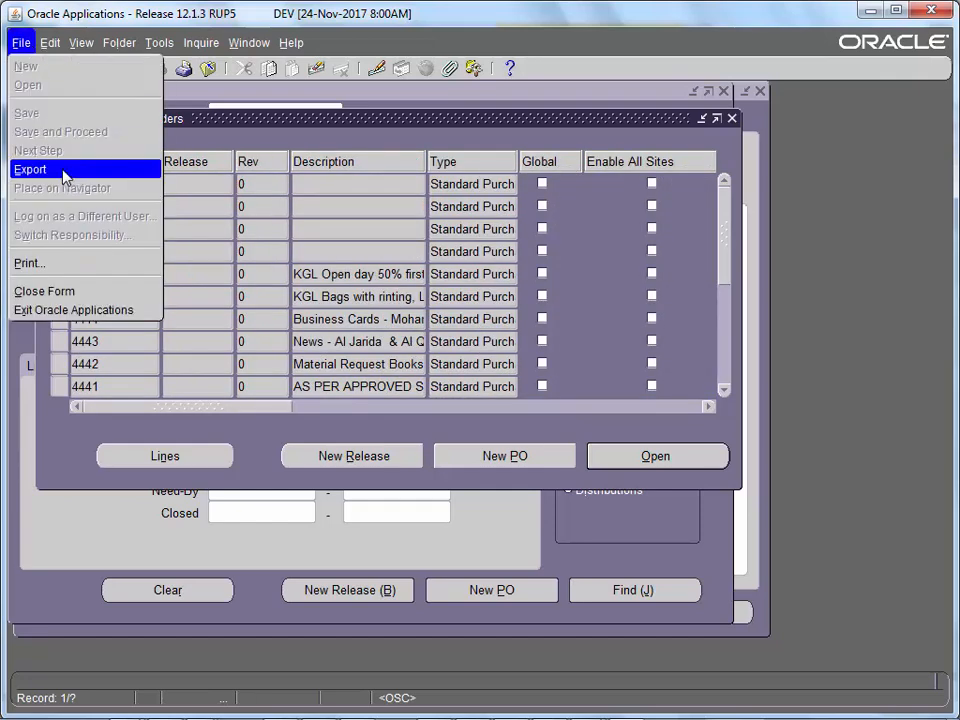
click(411, 242)
click(478, 190)
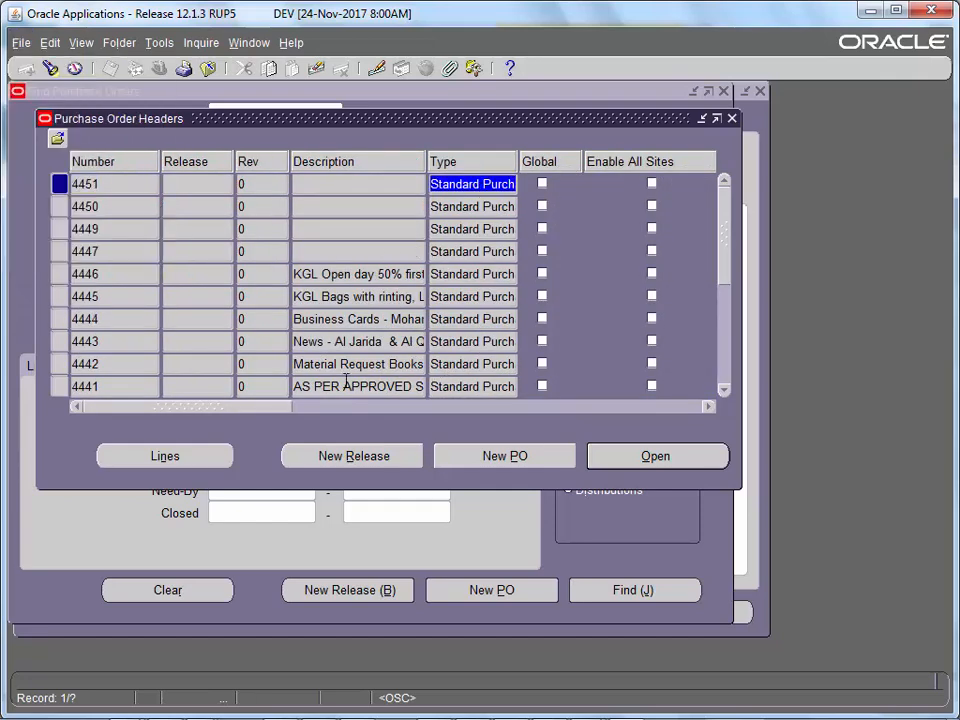
- Open purchase order 4451, then close it and the results list
drag(279, 407, 614, 470)
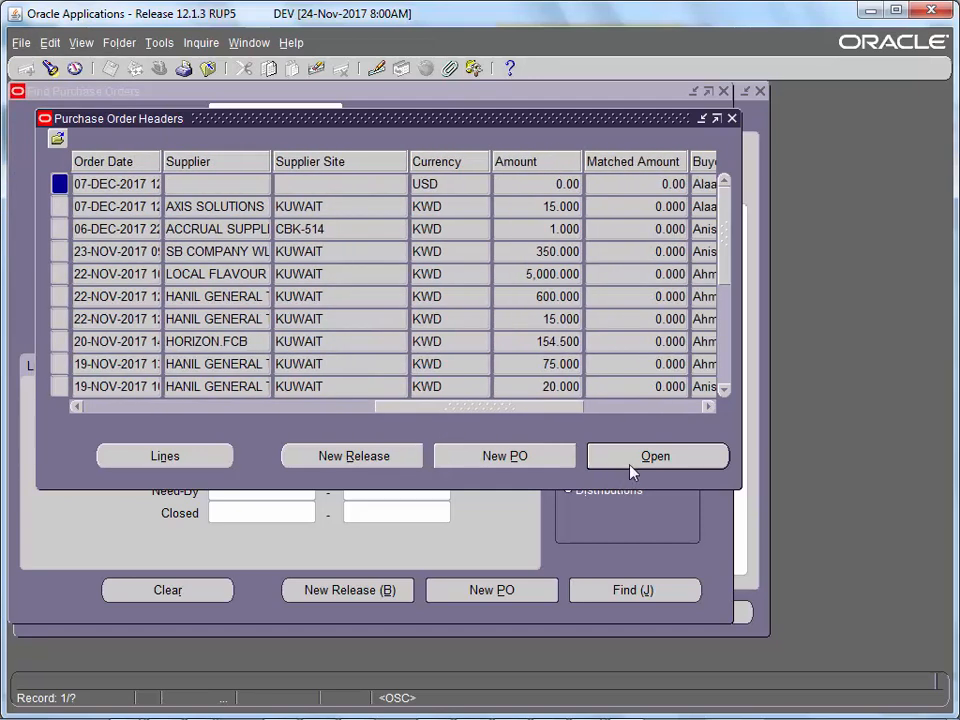
click(631, 466)
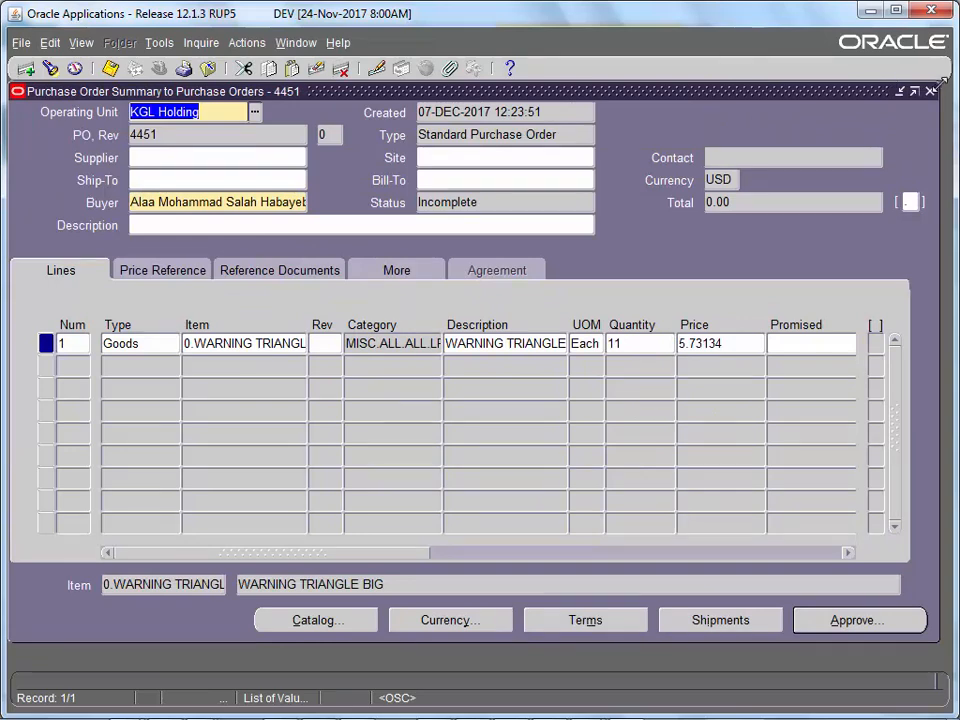
click(930, 92)
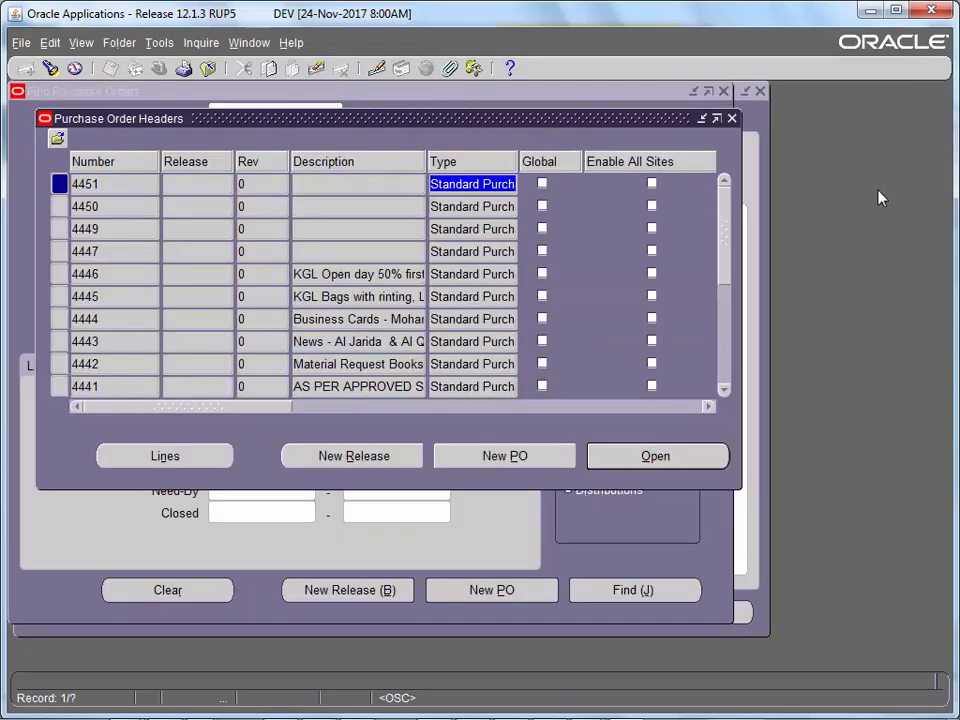
click(731, 118)
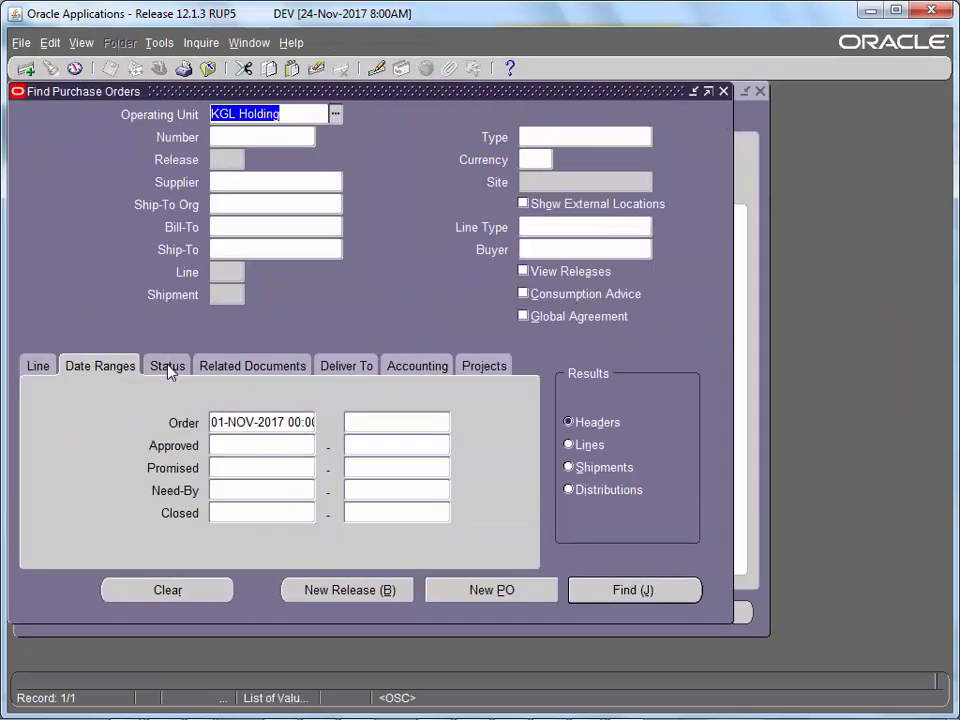
- Search for purchase orders with approval status Approved and control status Open
click(168, 366)
click(268, 425)
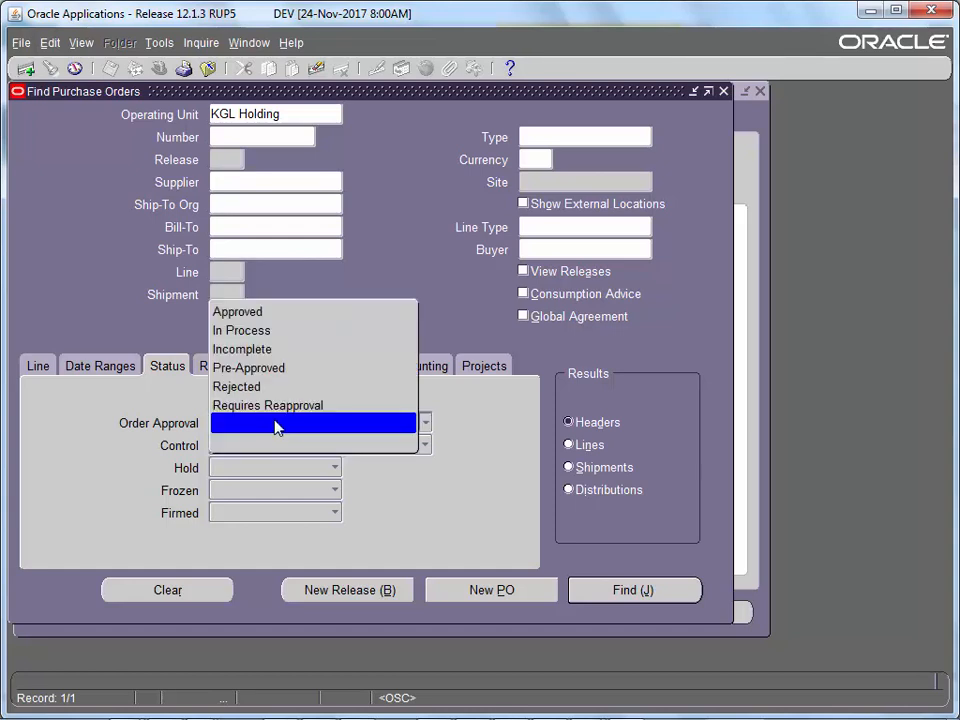
click(281, 314)
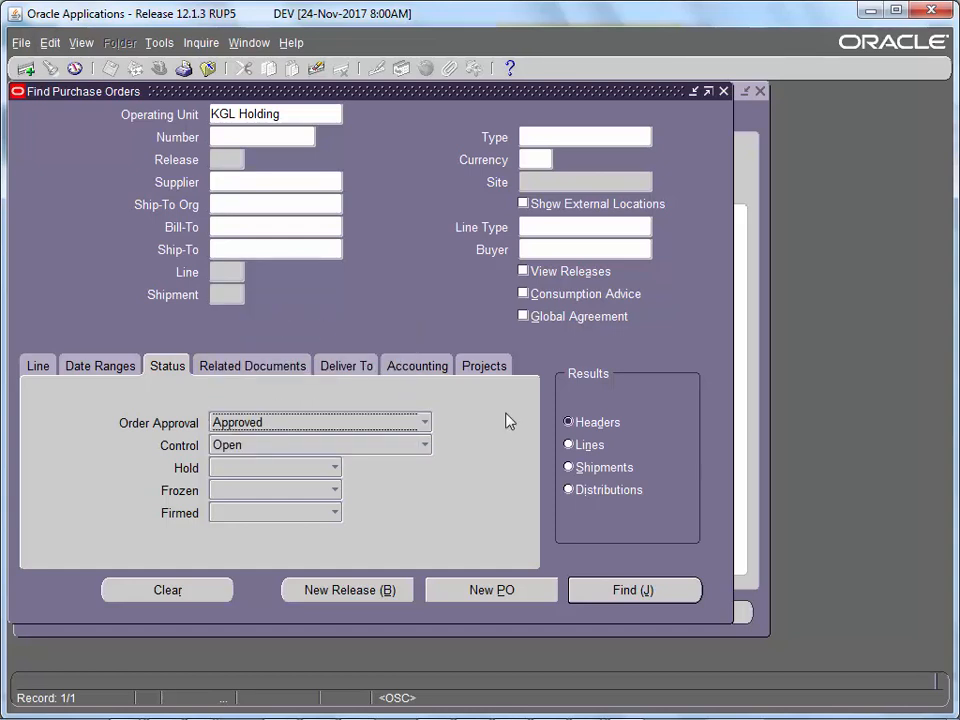
click(628, 592)
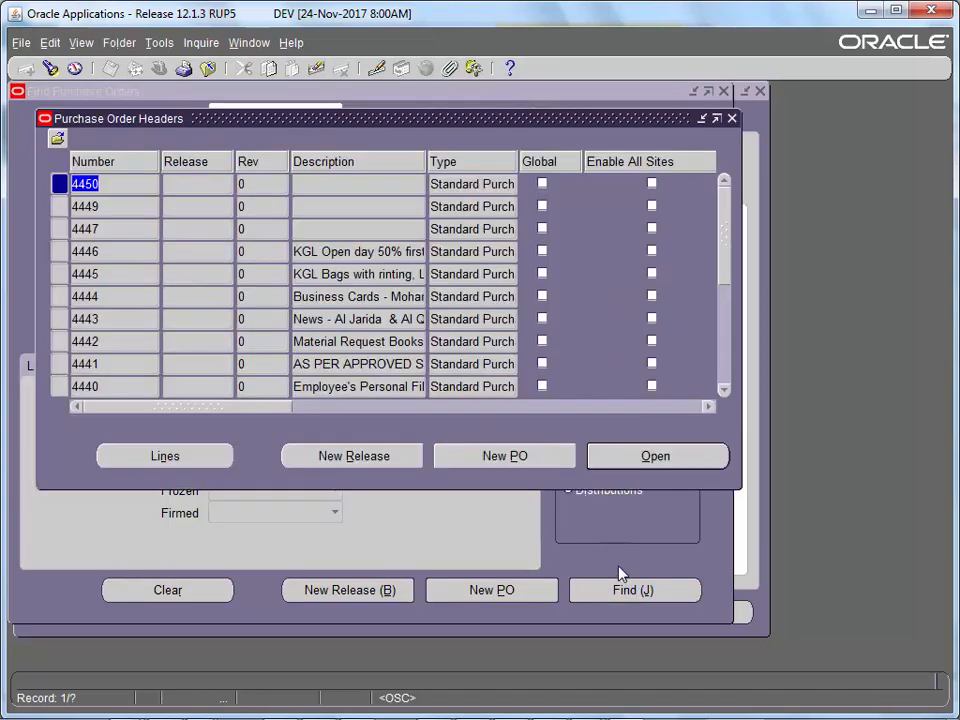
- Check the results' Approval Status column and open the summary of PO 4450
drag(277, 413, 418, 421)
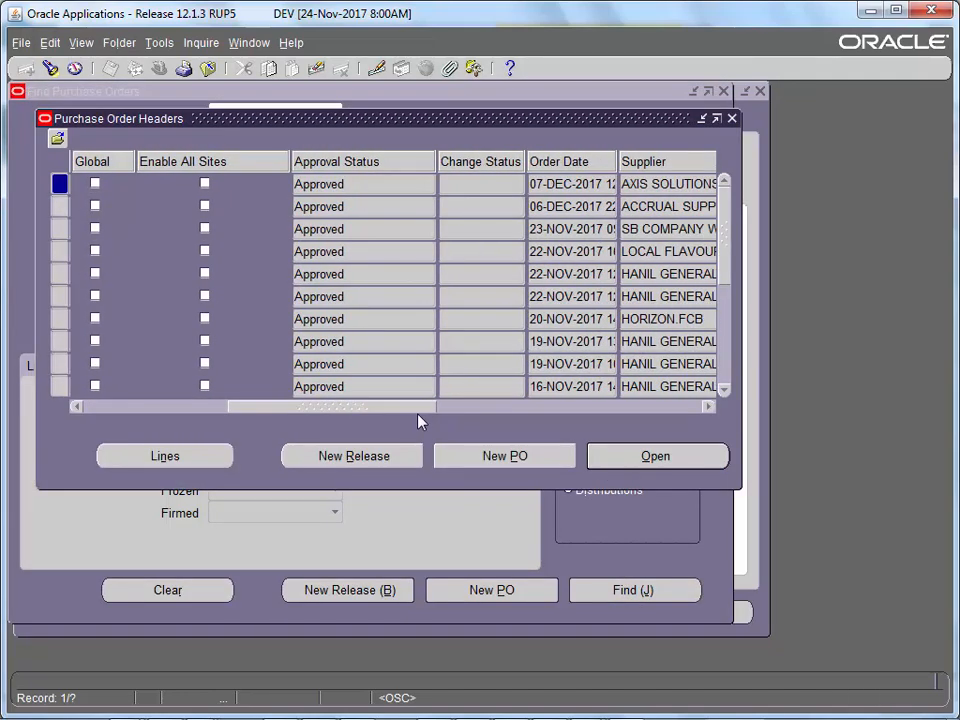
click(330, 229)
click(322, 186)
click(620, 456)
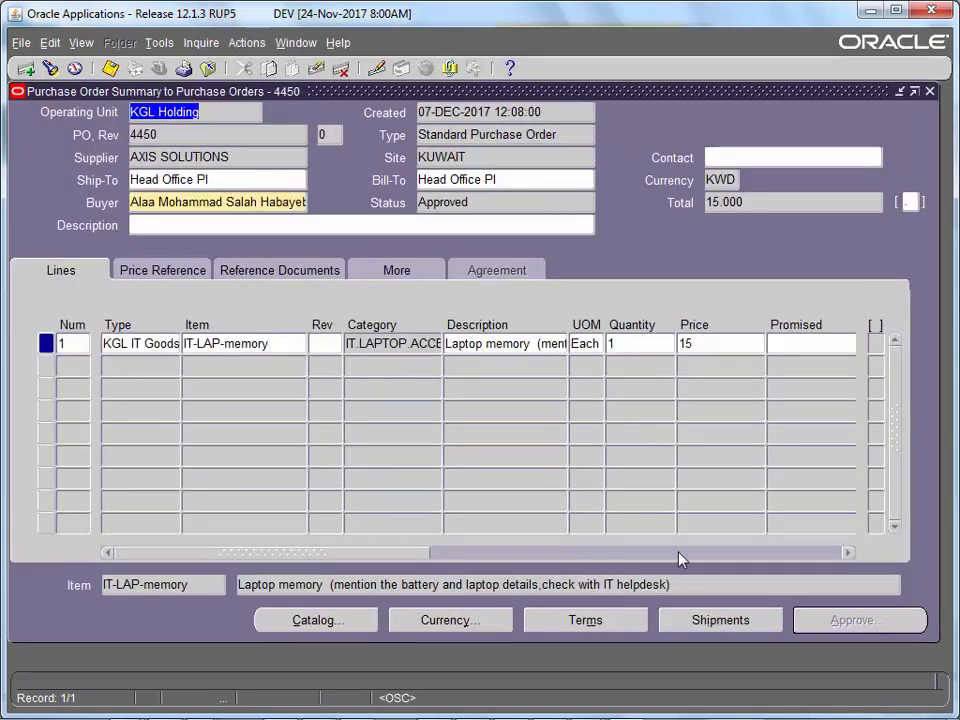
- Review PO 4450's shipment tolerances and its received, cancelled and billed quantities
click(707, 617)
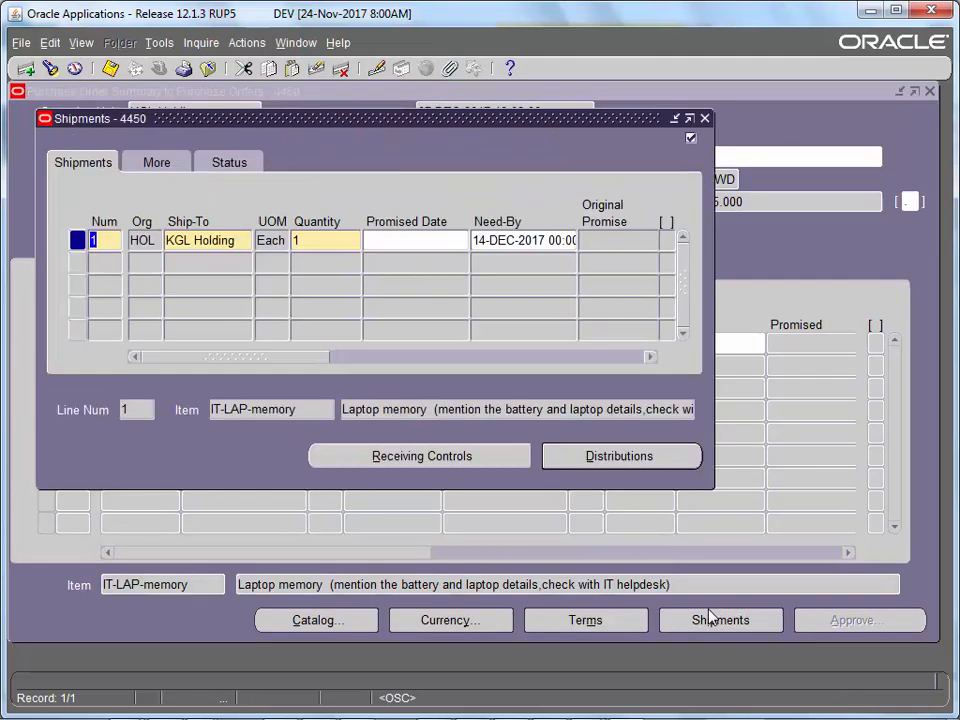
click(165, 164)
click(103, 162)
click(245, 166)
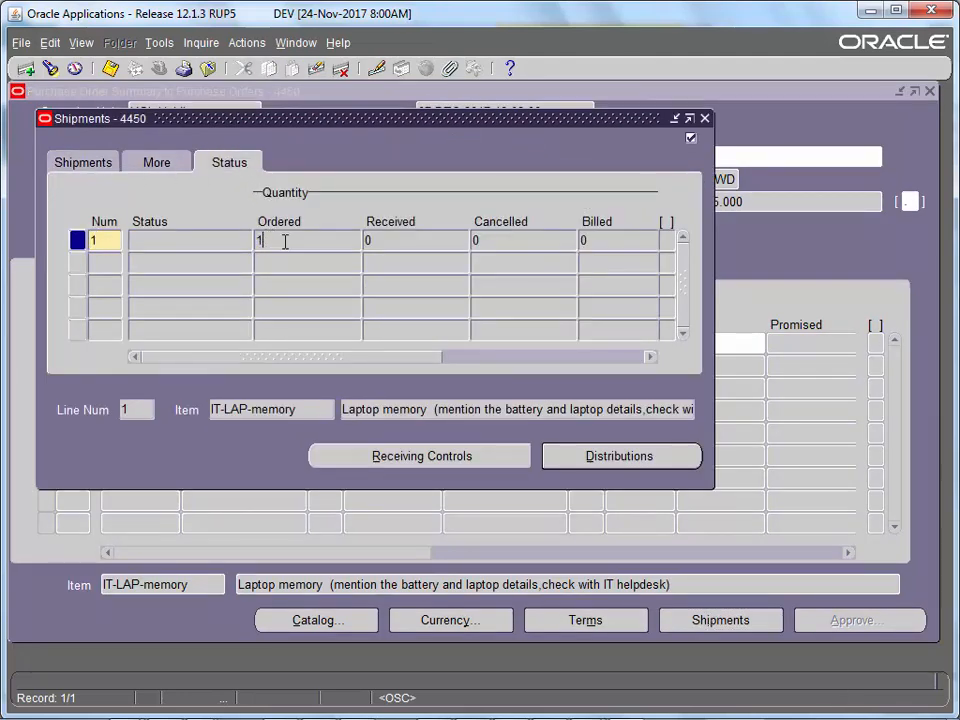
click(403, 241)
click(521, 242)
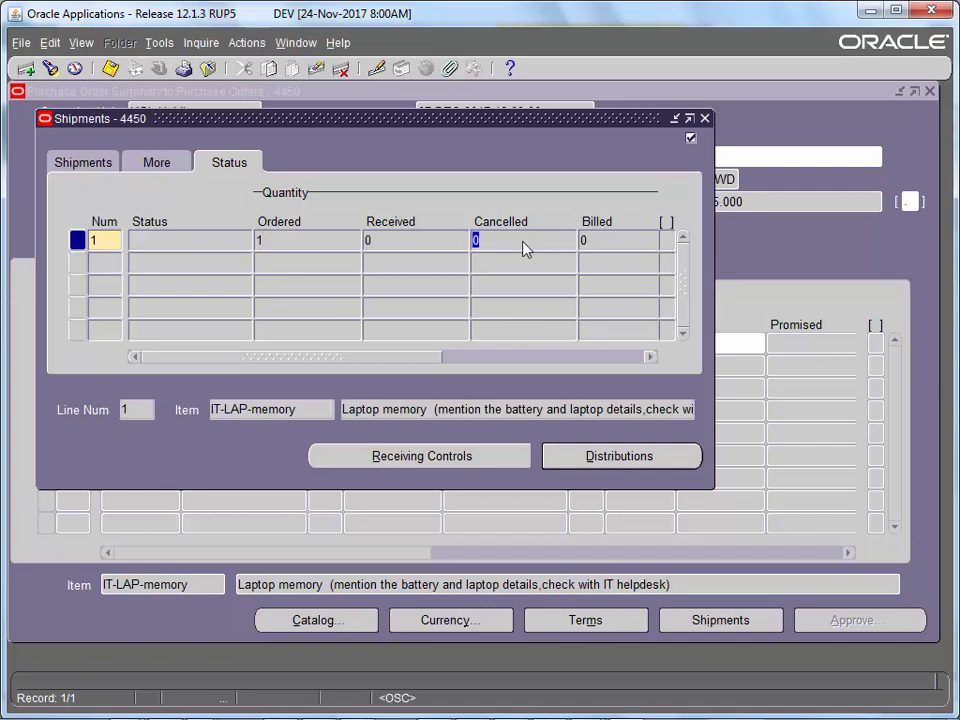
click(384, 245)
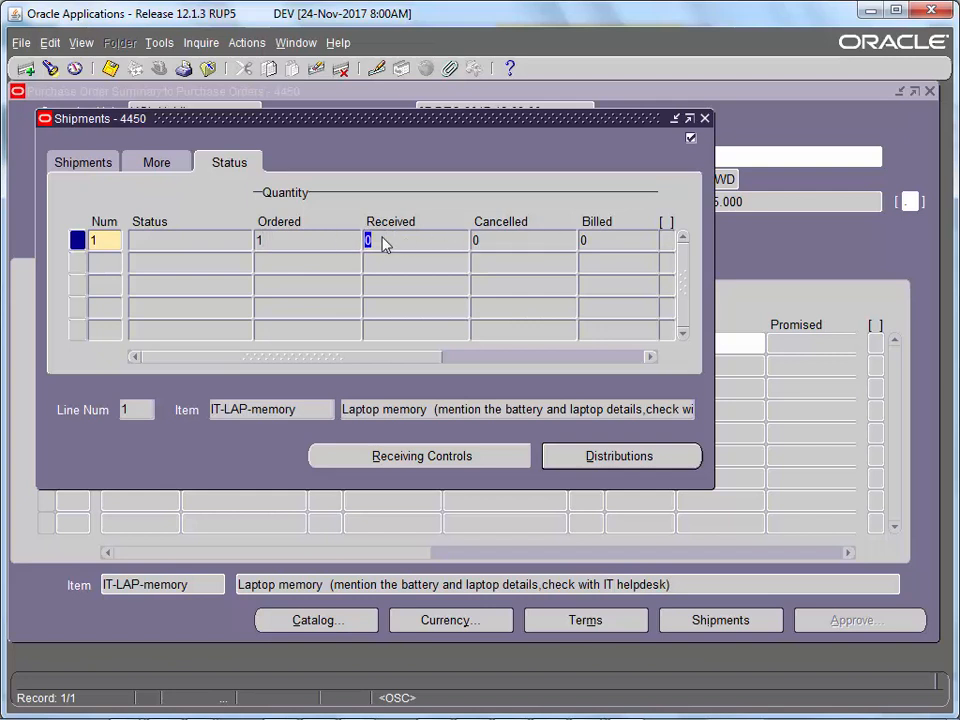
click(489, 240)
click(596, 240)
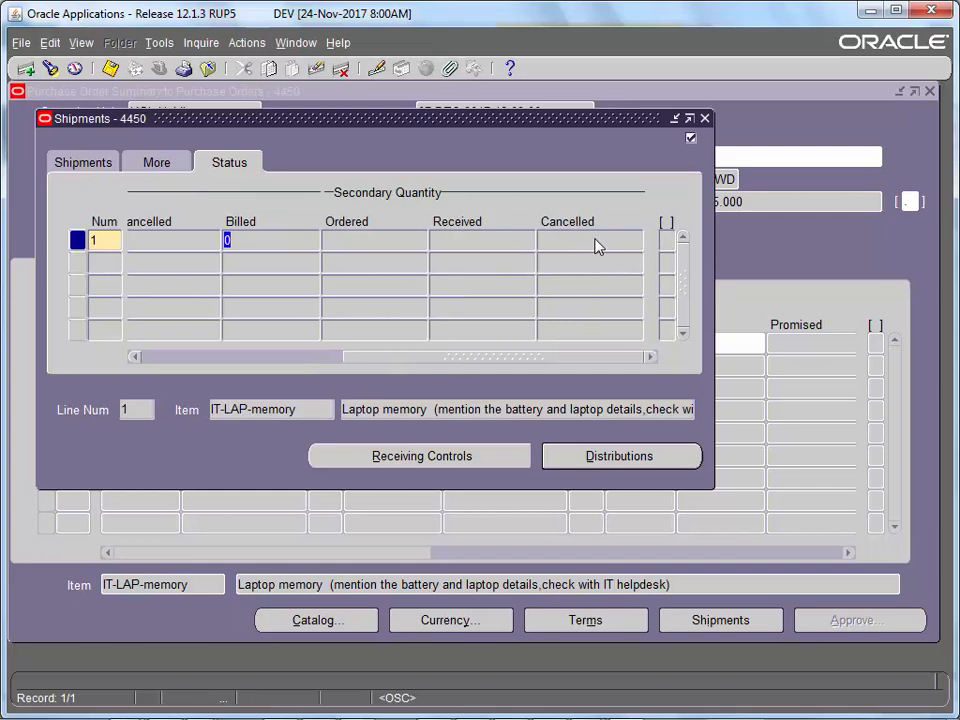
- Close PO 4450's shipments and summary, then select PO 4441 in the results
click(705, 119)
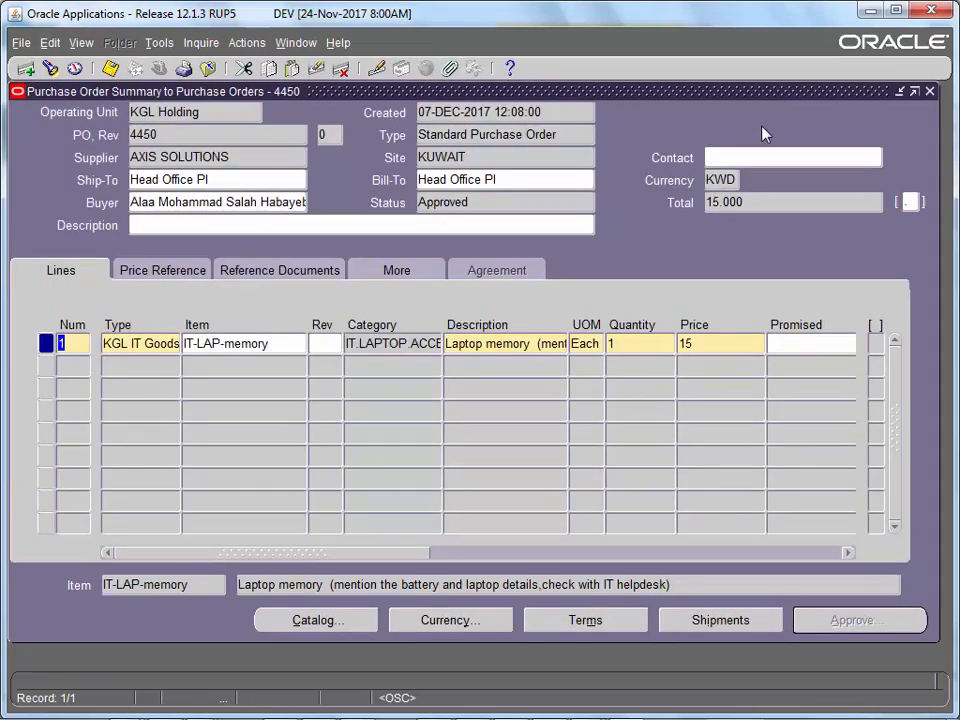
click(929, 93)
click(349, 366)
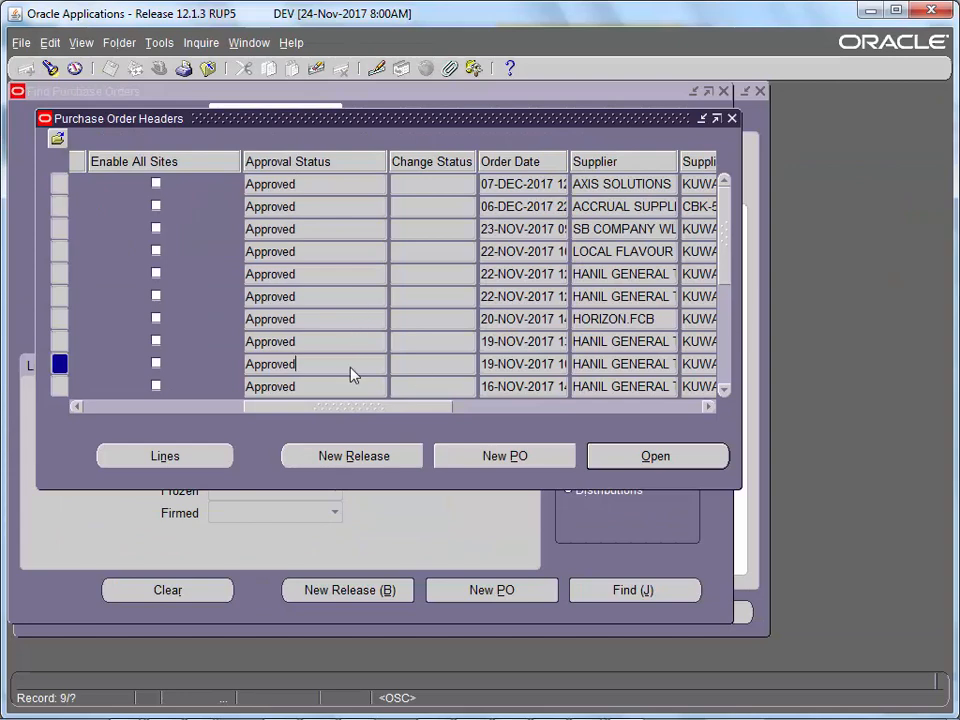
- Open PO 4441 and view its shipment quantity statuses
click(615, 456)
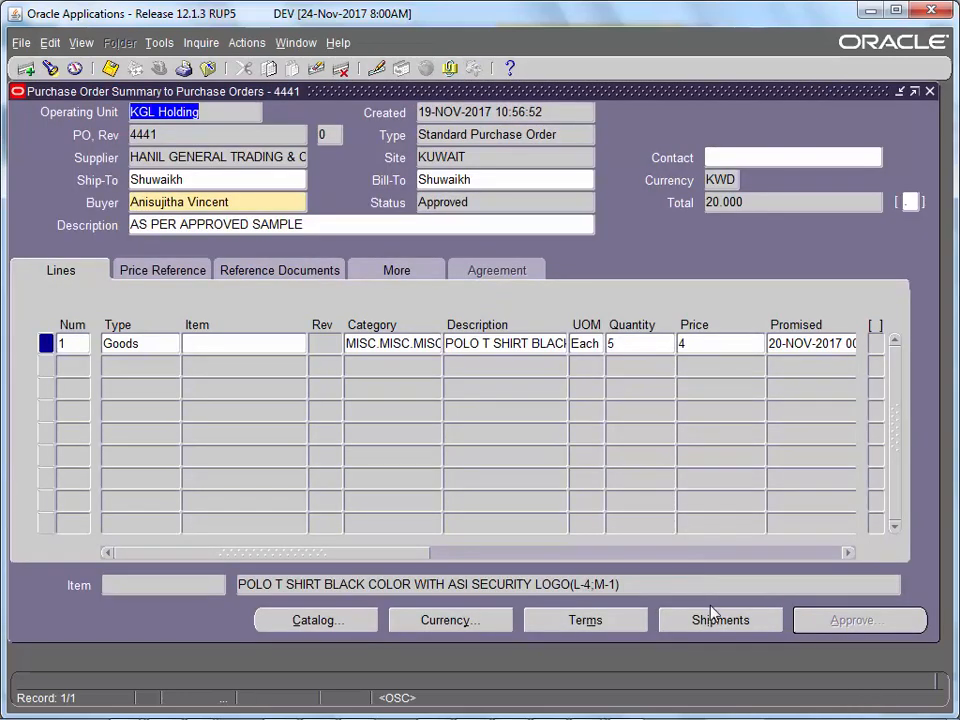
click(718, 621)
click(238, 167)
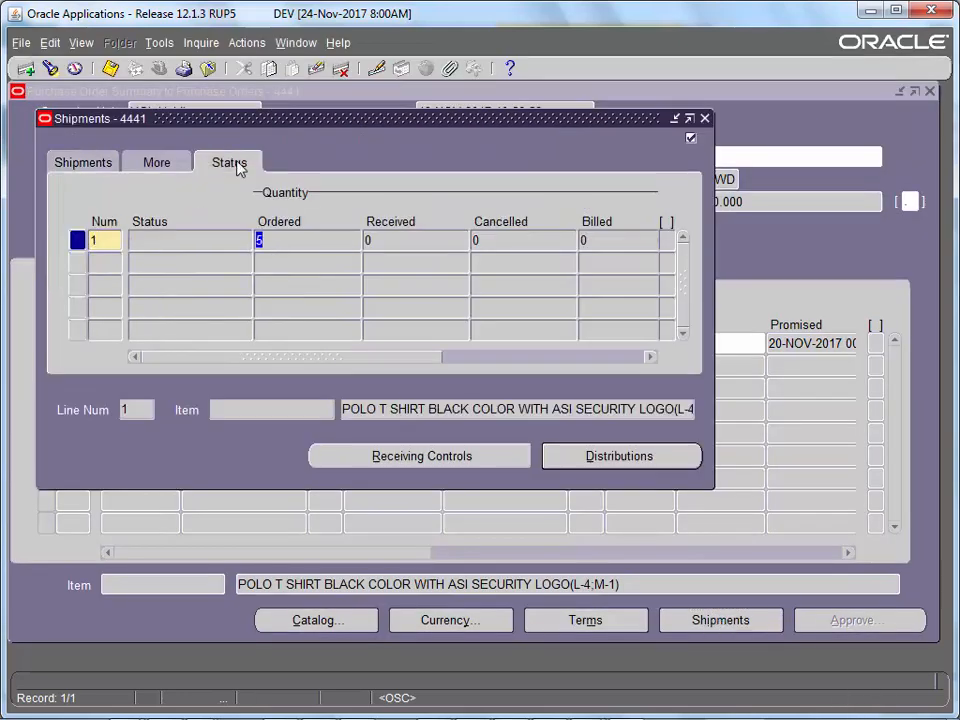
- Close PO 4441's shipments and summary, then close the headers list
click(704, 120)
click(930, 92)
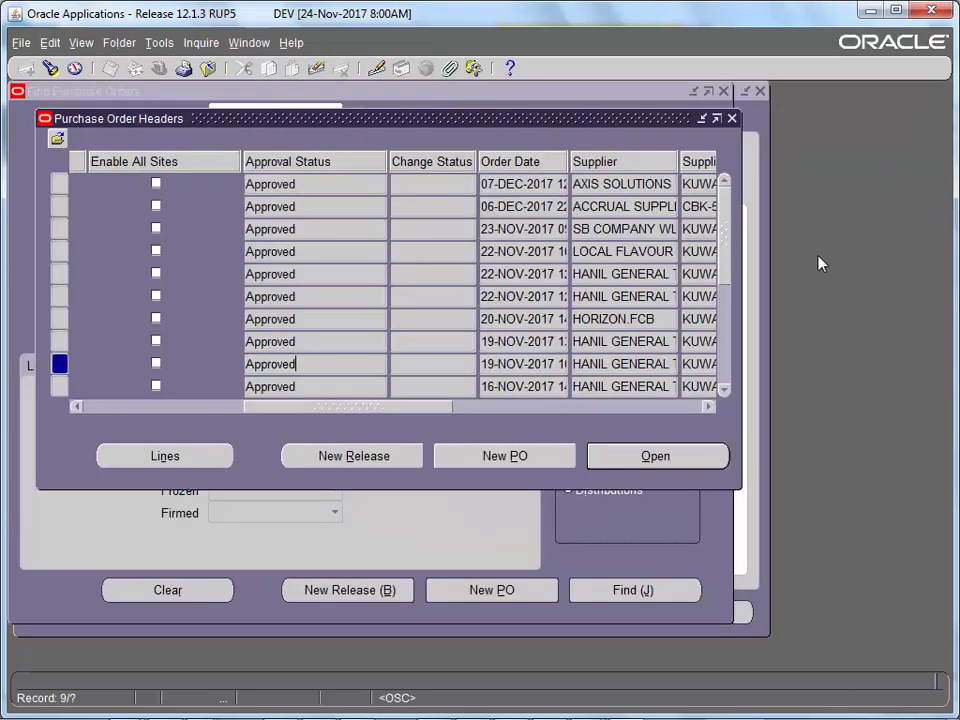
scroll(537, 354, down, 3)
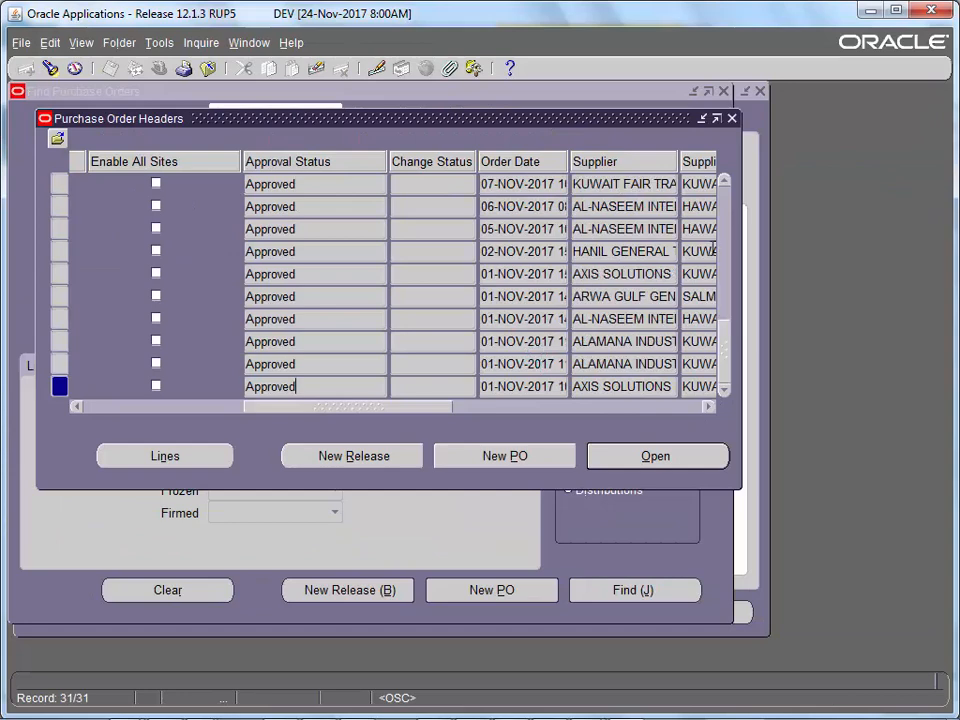
click(731, 119)
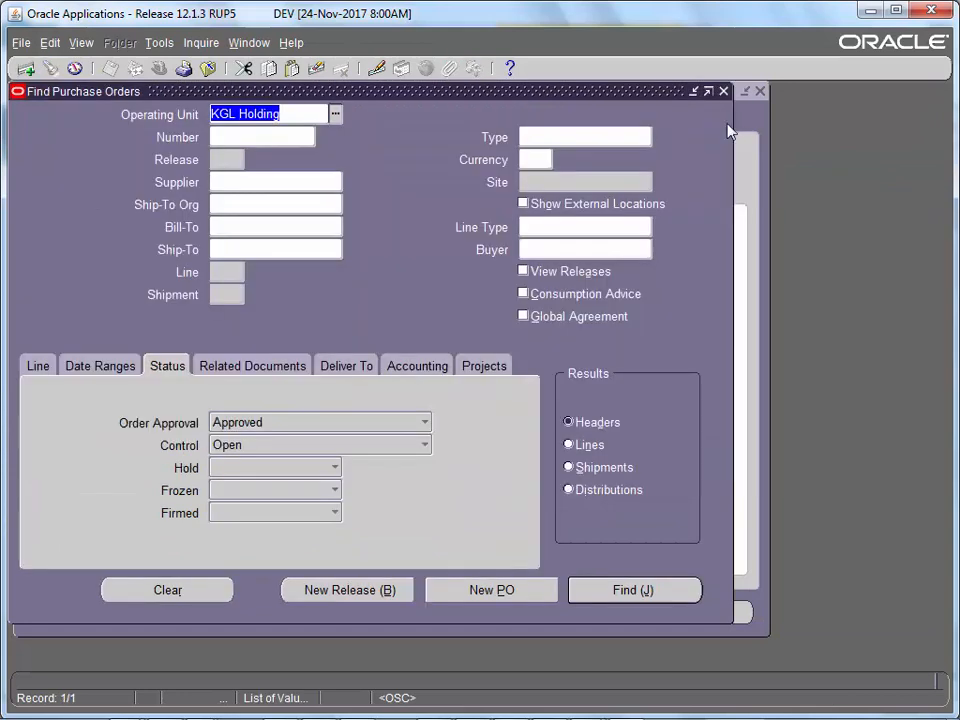
- Find approved shipments Closed for Receiving and open the summary of PO 4449
click(350, 451)
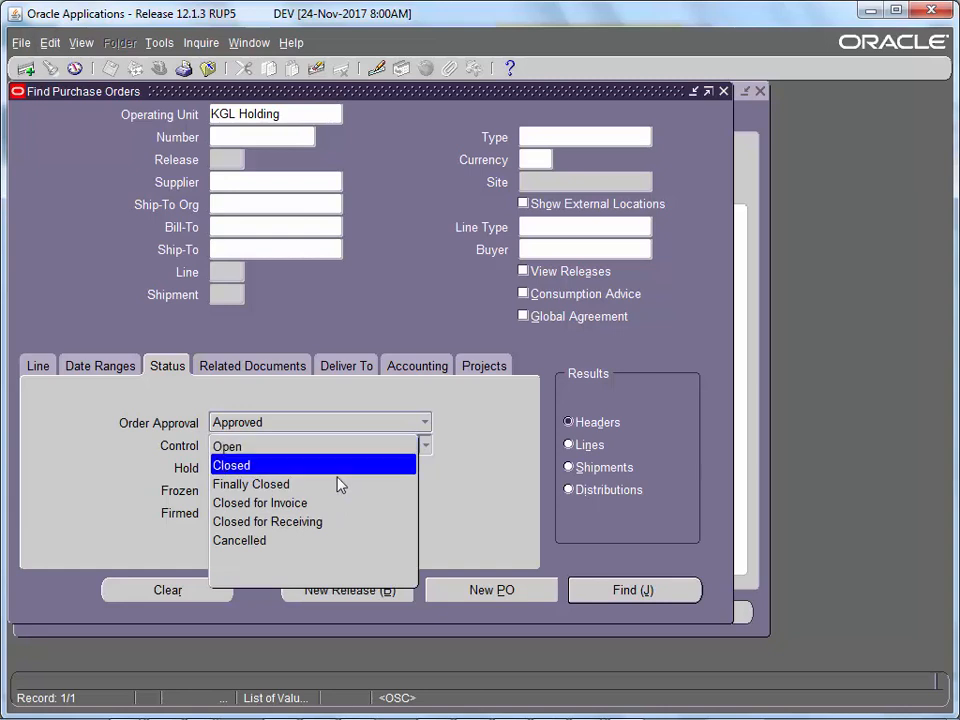
click(328, 522)
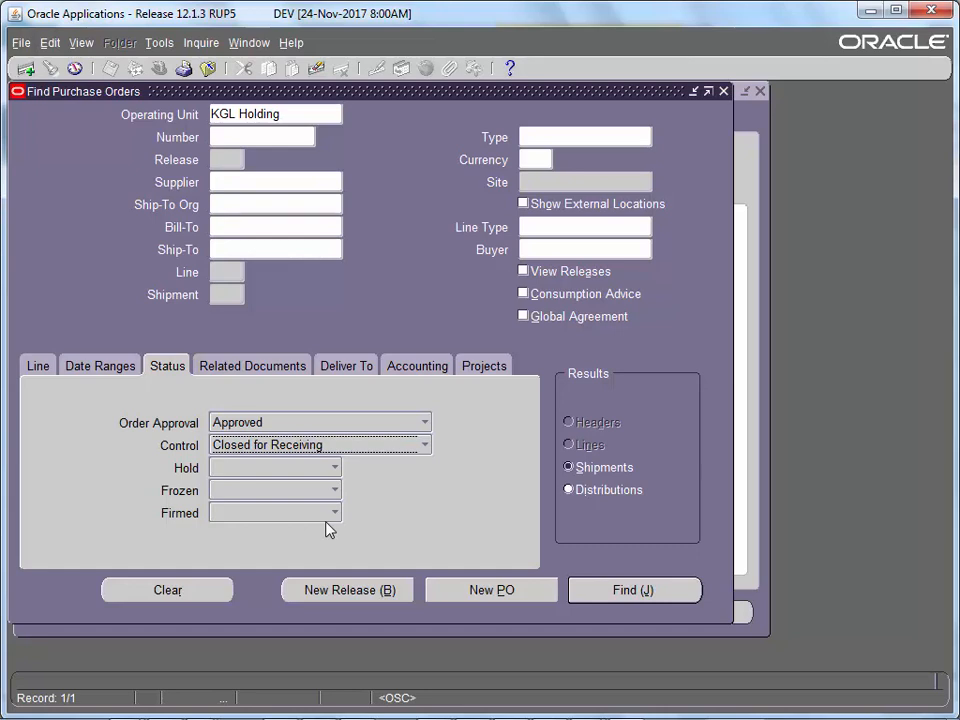
click(585, 592)
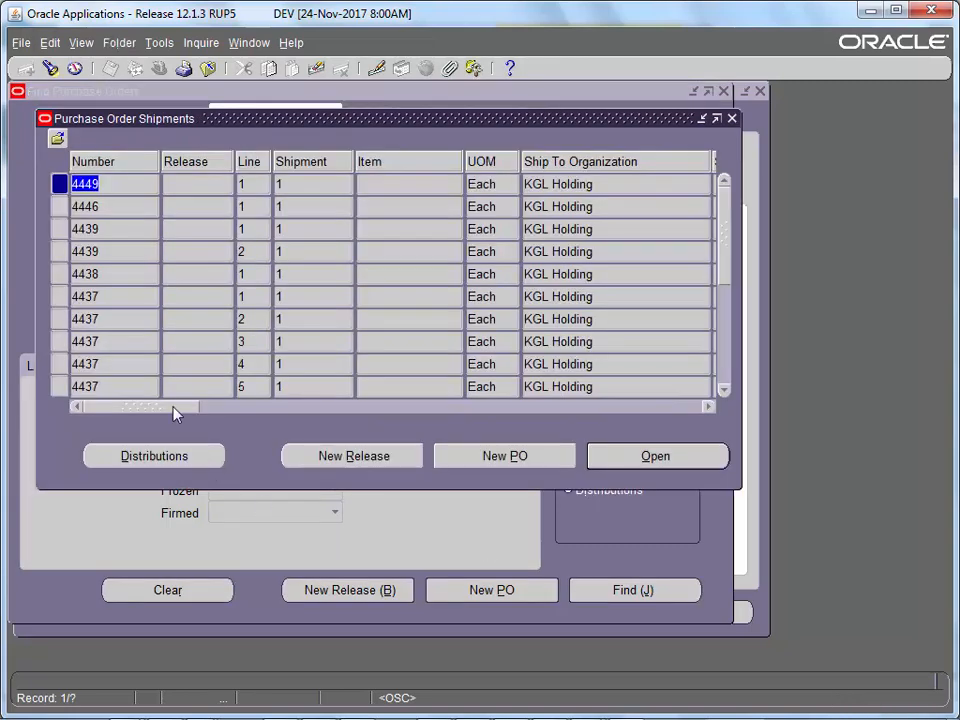
drag(173, 408, 213, 408)
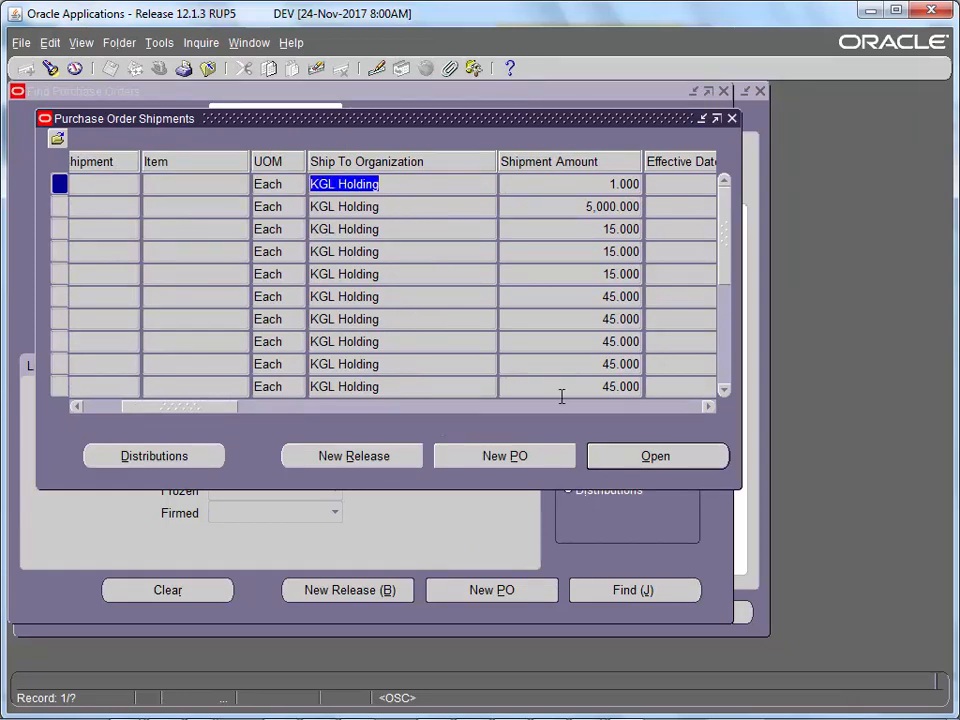
click(619, 456)
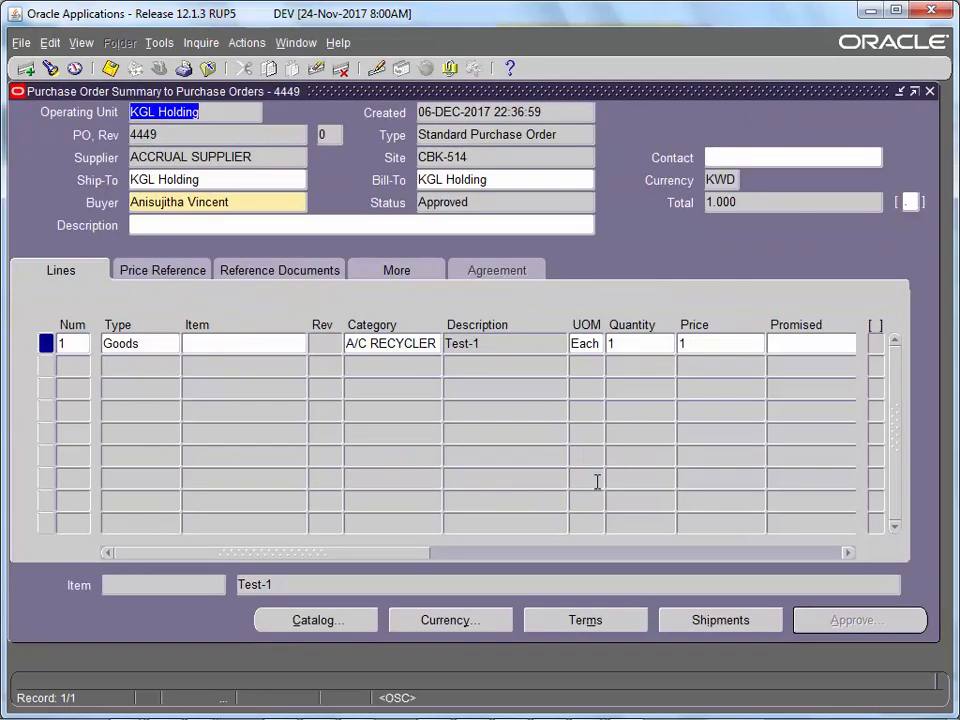
- Check PO 4449's shipment status: ordered 1, received 1, plus billed quantity
click(703, 617)
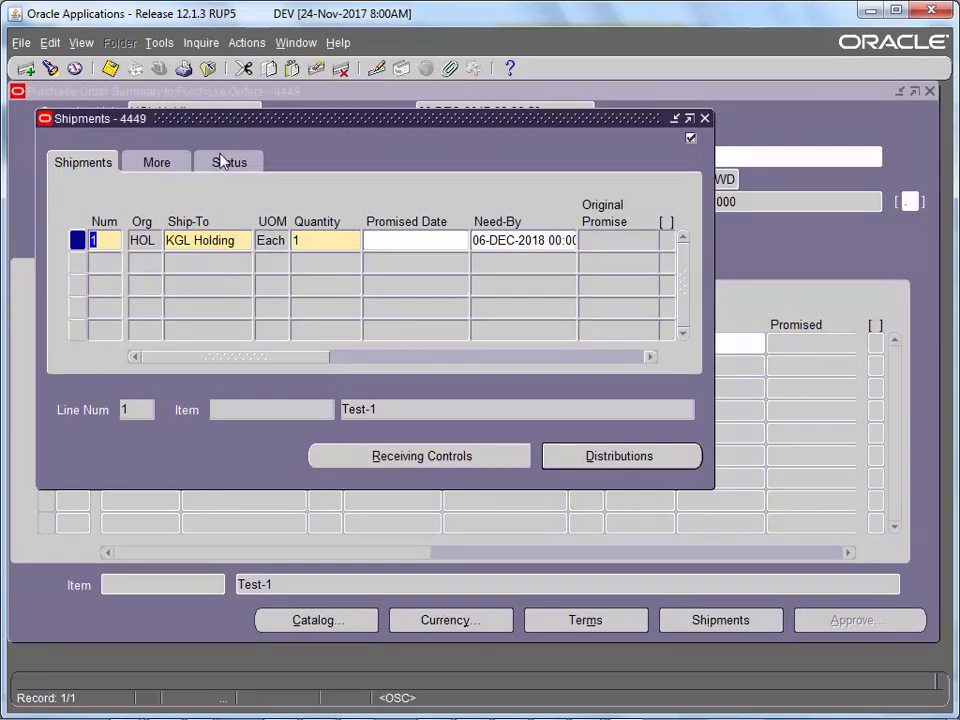
click(224, 161)
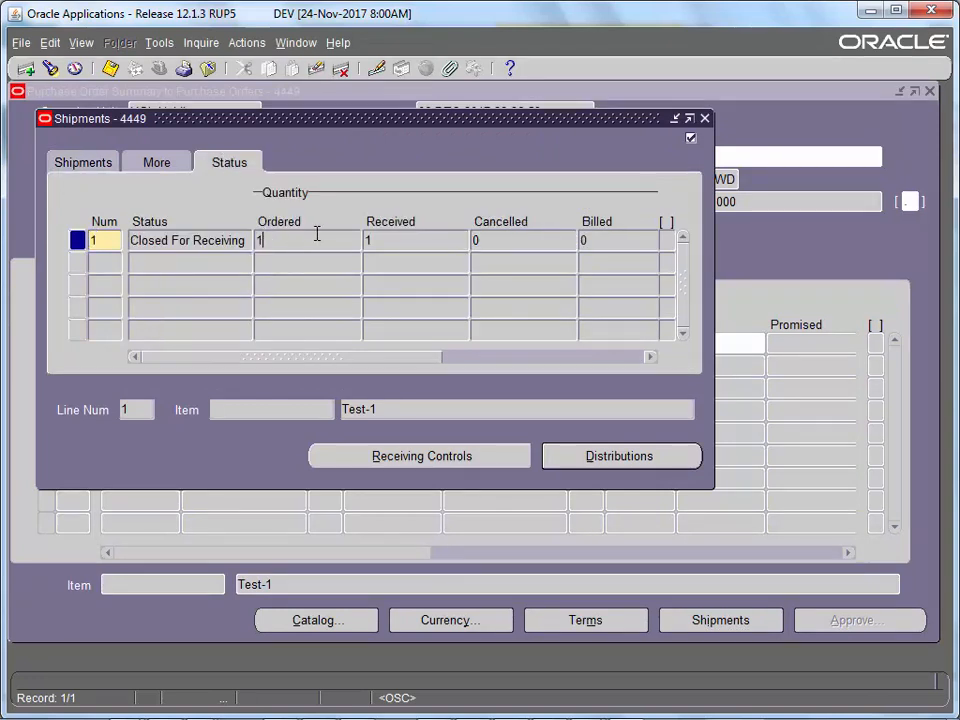
click(370, 241)
click(588, 241)
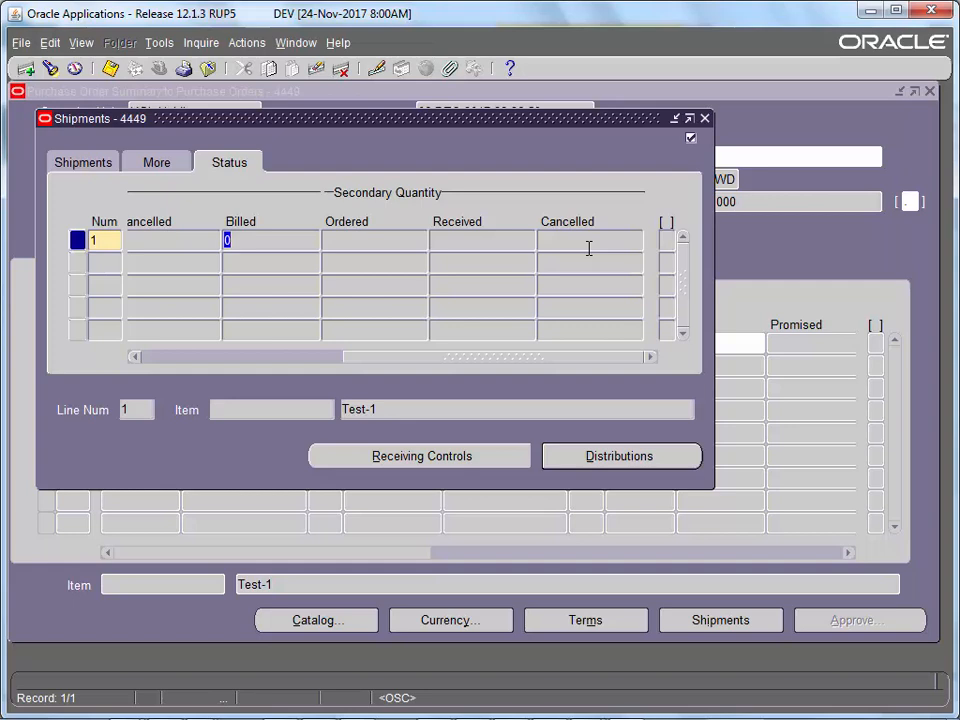
- Close the shipment details, review line Test-1, and close the PO 4449 summary
click(705, 118)
click(498, 343)
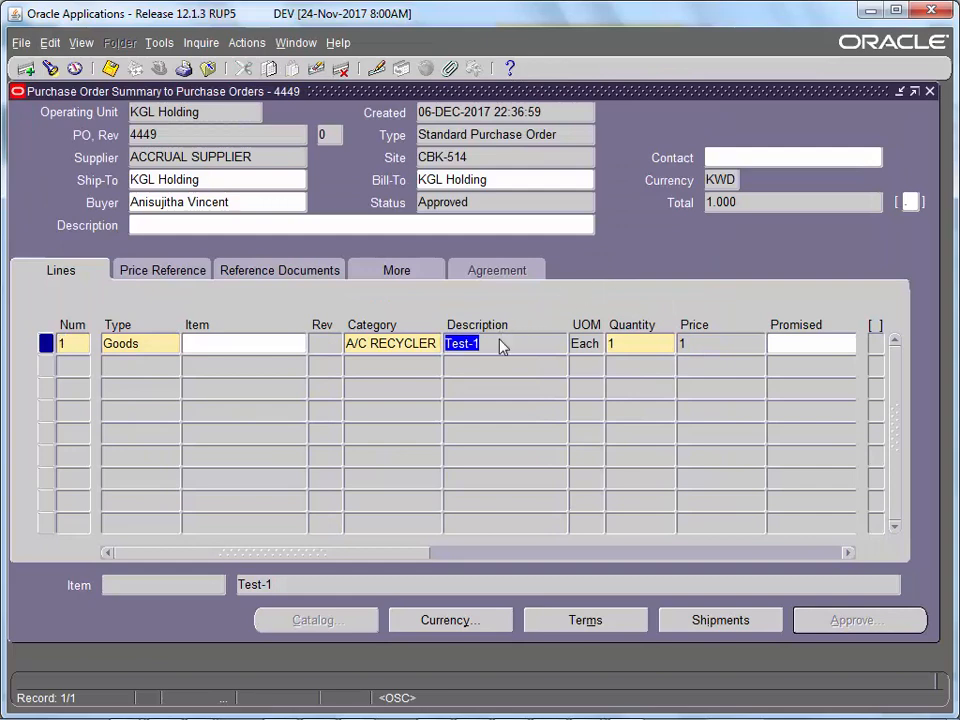
click(931, 92)
- Rerun the search for approved shipments with control status Closed
click(731, 118)
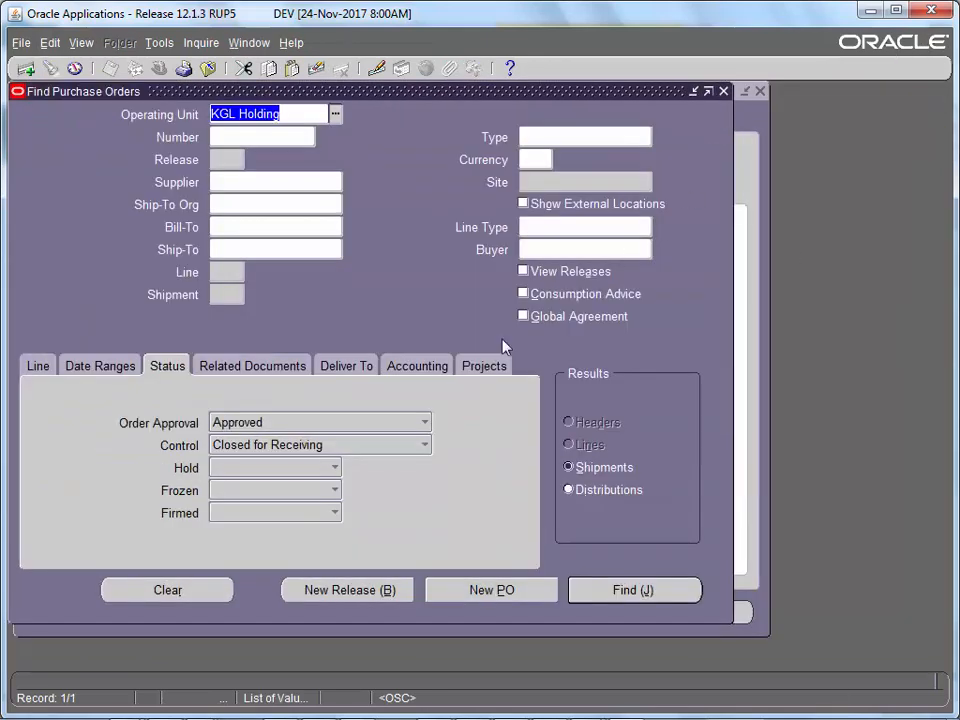
click(287, 449)
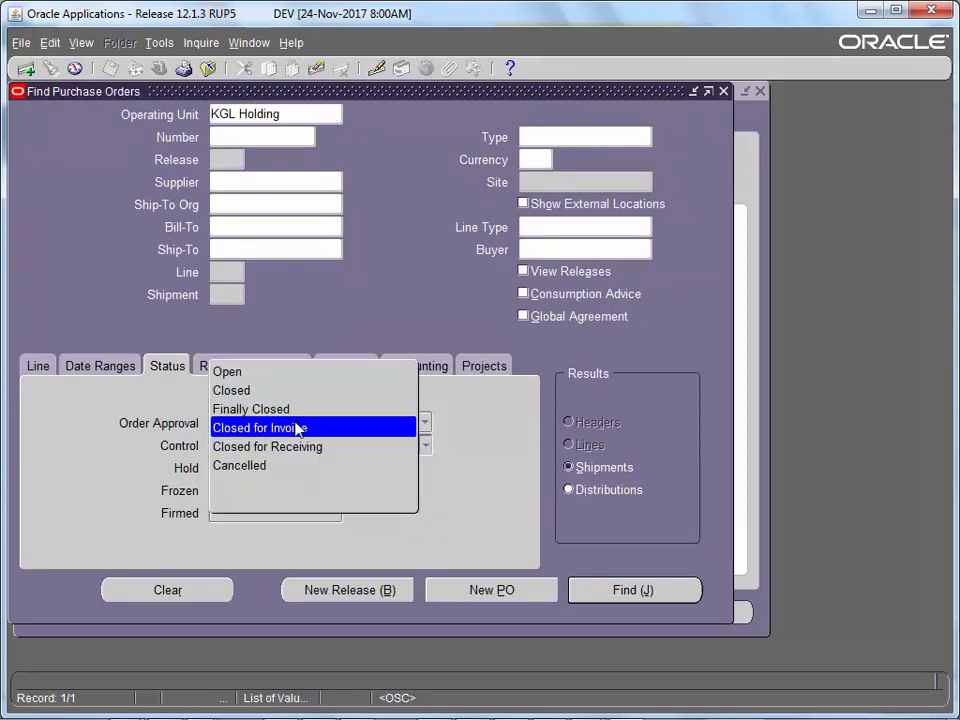
click(296, 393)
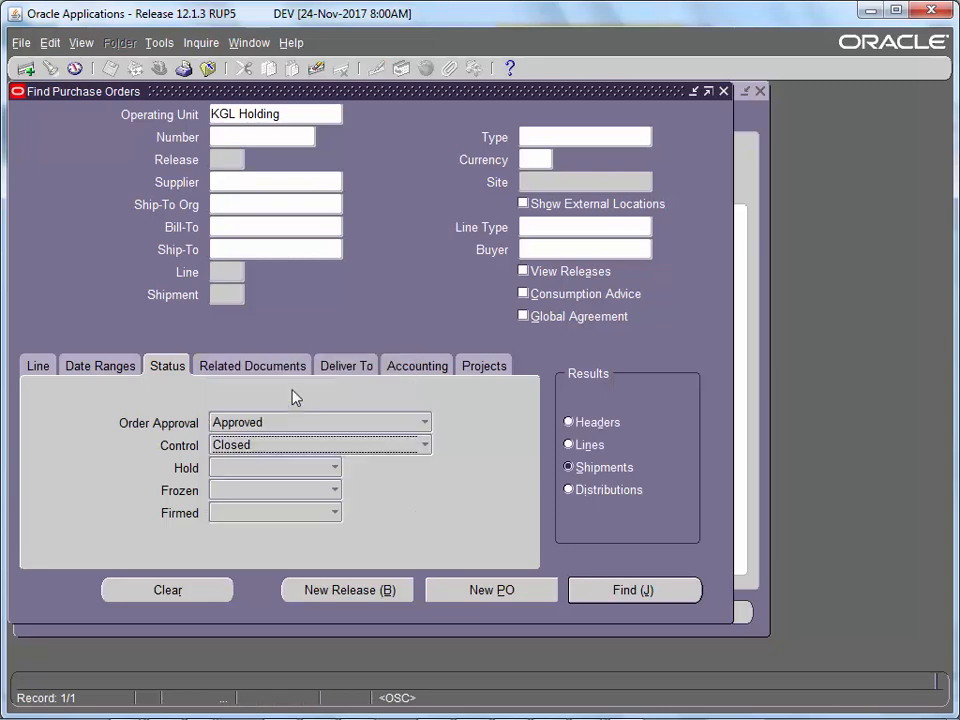
click(608, 592)
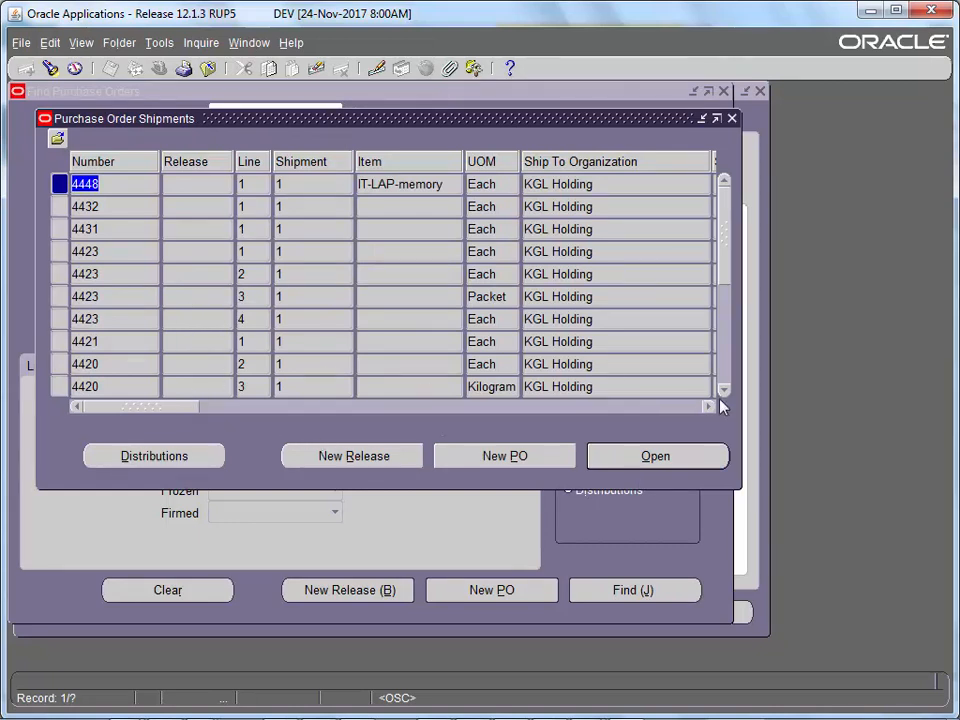
- Open purchase order 4431 from the shipment results
click(724, 394)
click(615, 207)
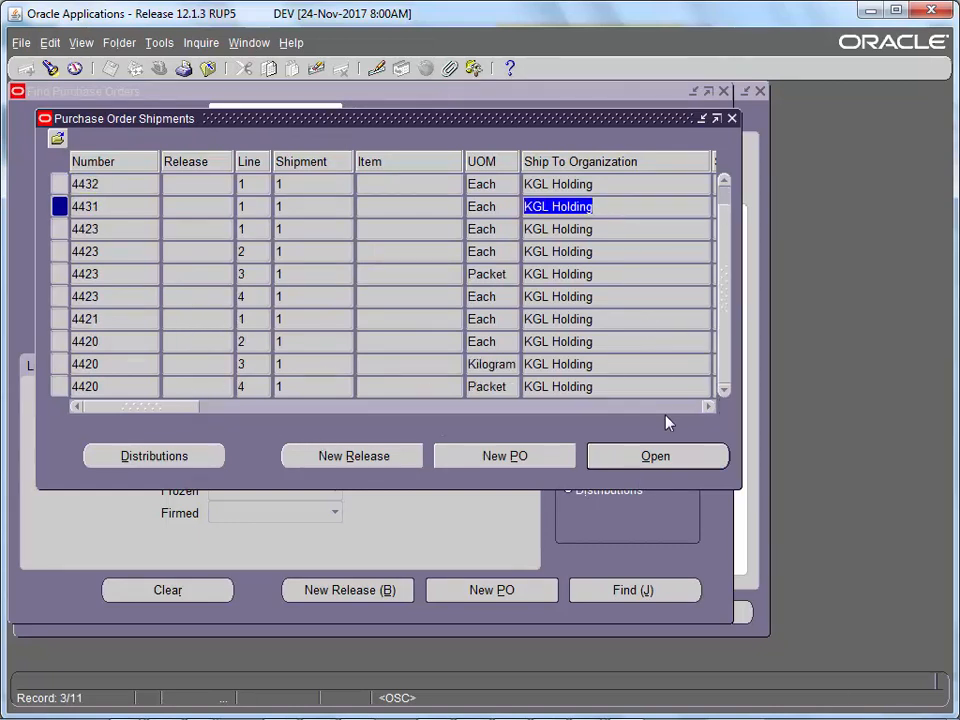
click(665, 456)
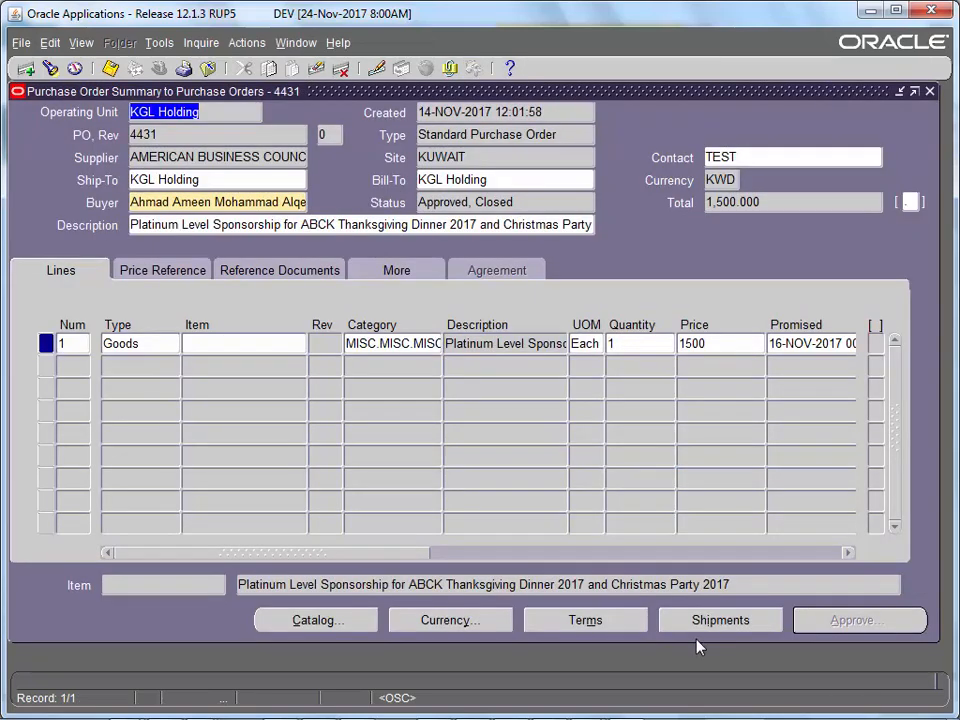
click(704, 622)
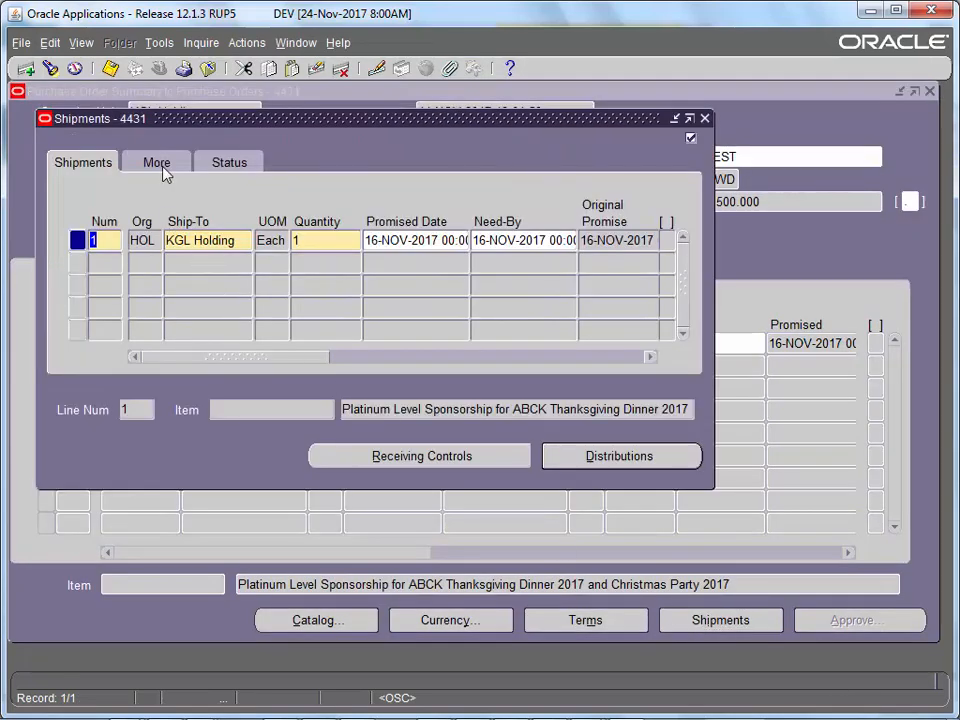
click(228, 160)
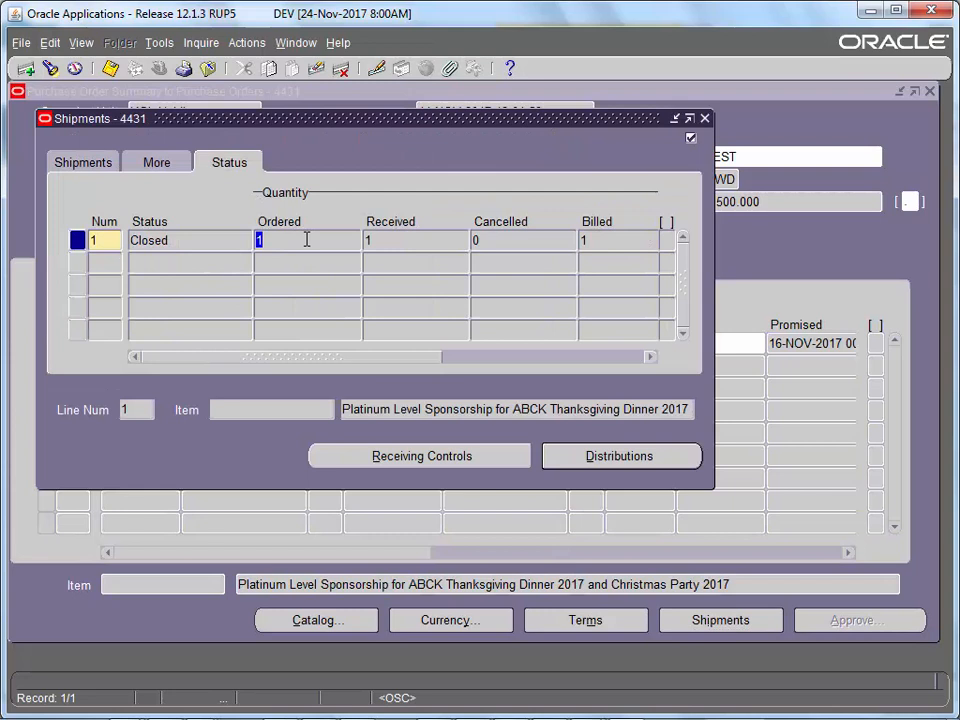
click(456, 238)
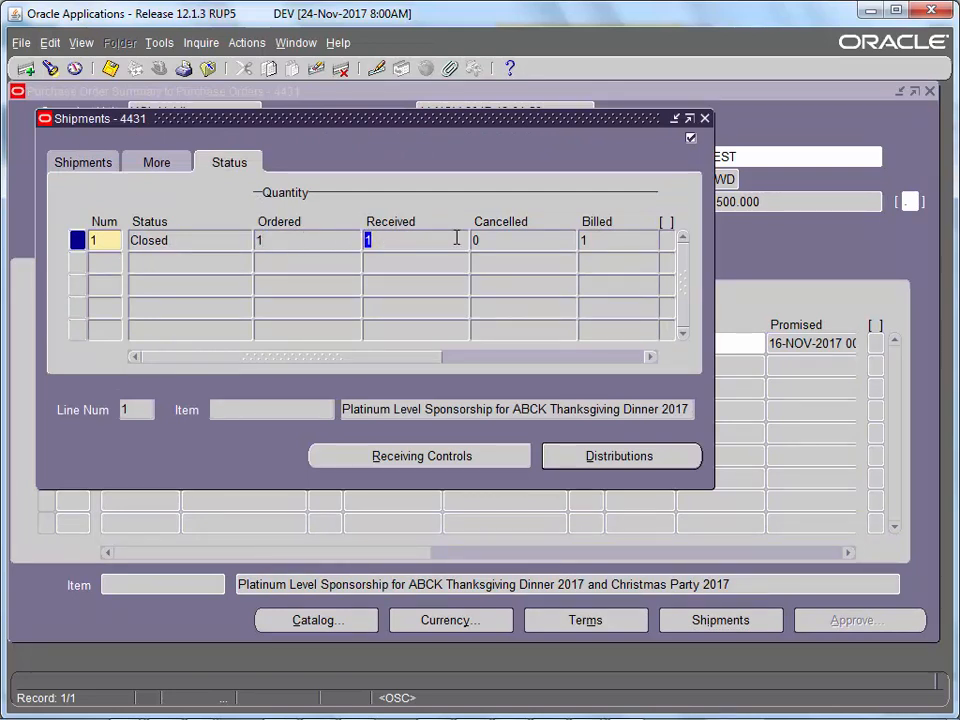
click(589, 240)
drag(349, 357, 207, 357)
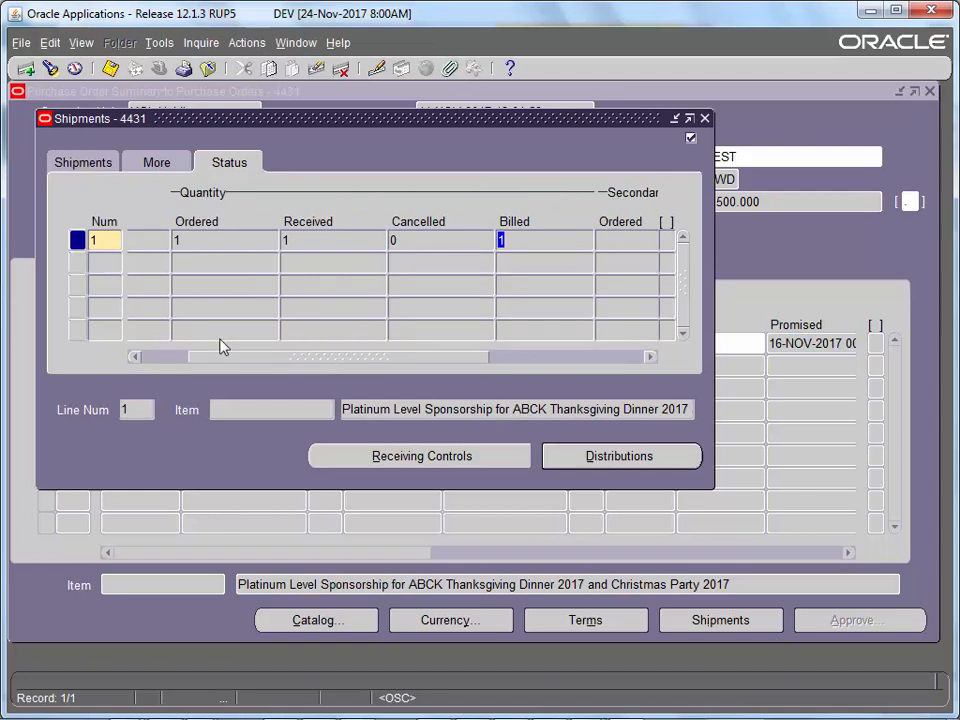
drag(454, 362, 252, 357)
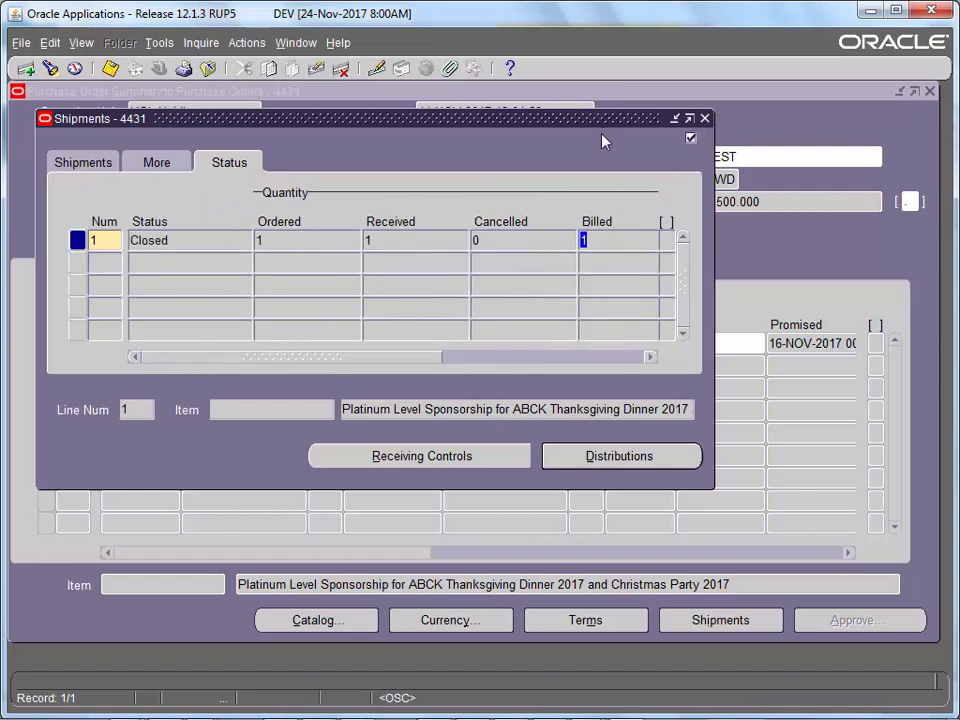
click(694, 117)
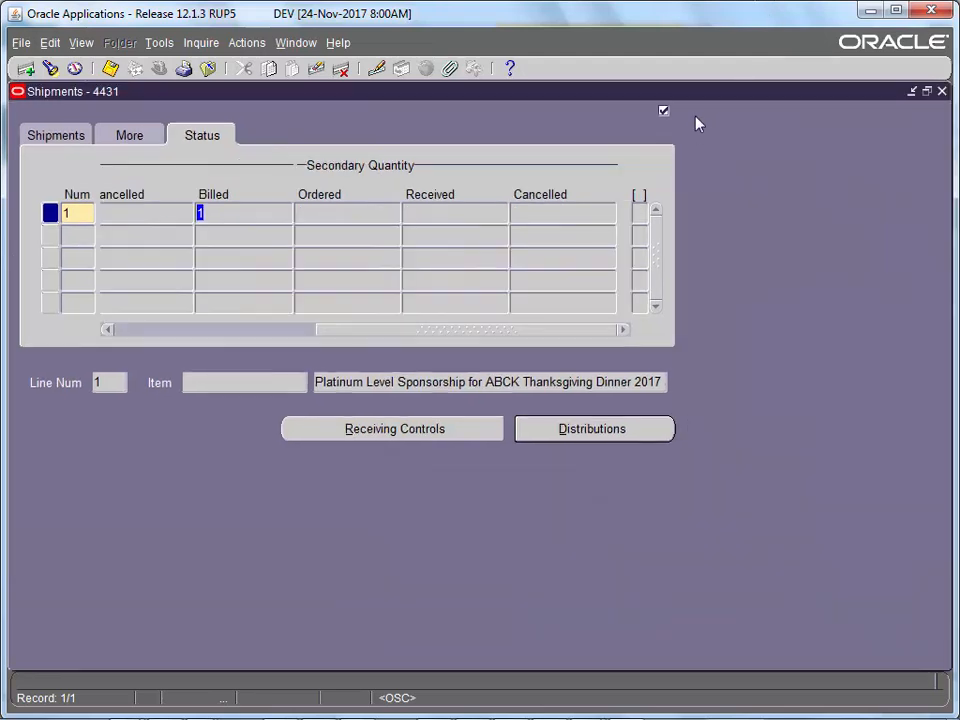
double_click(703, 95)
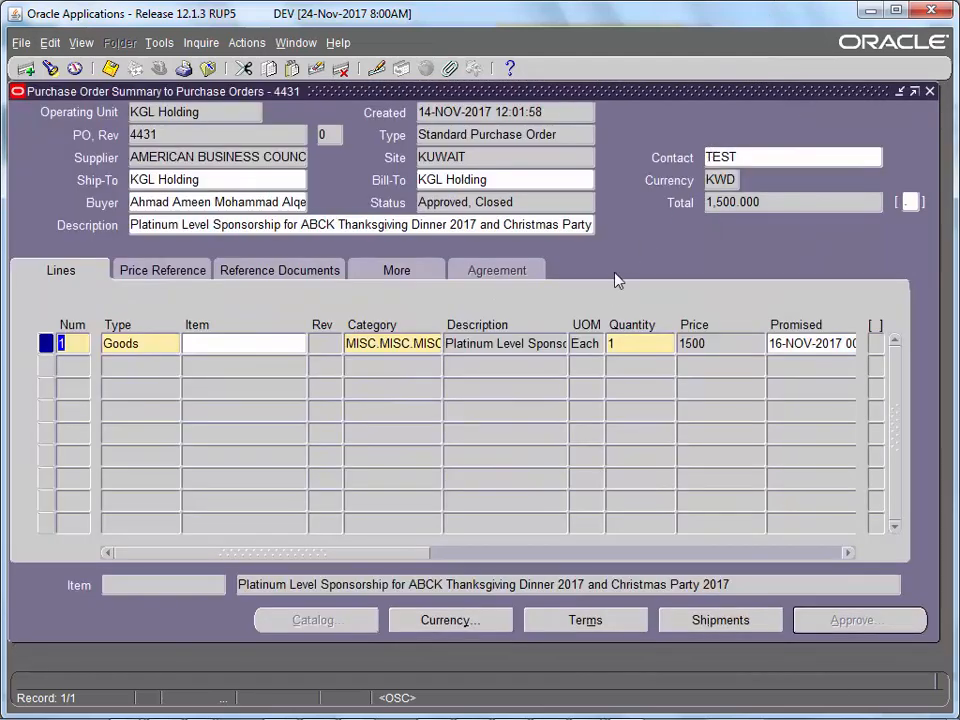
- Review PO 4431's line description and revision, then close its summary
click(546, 341)
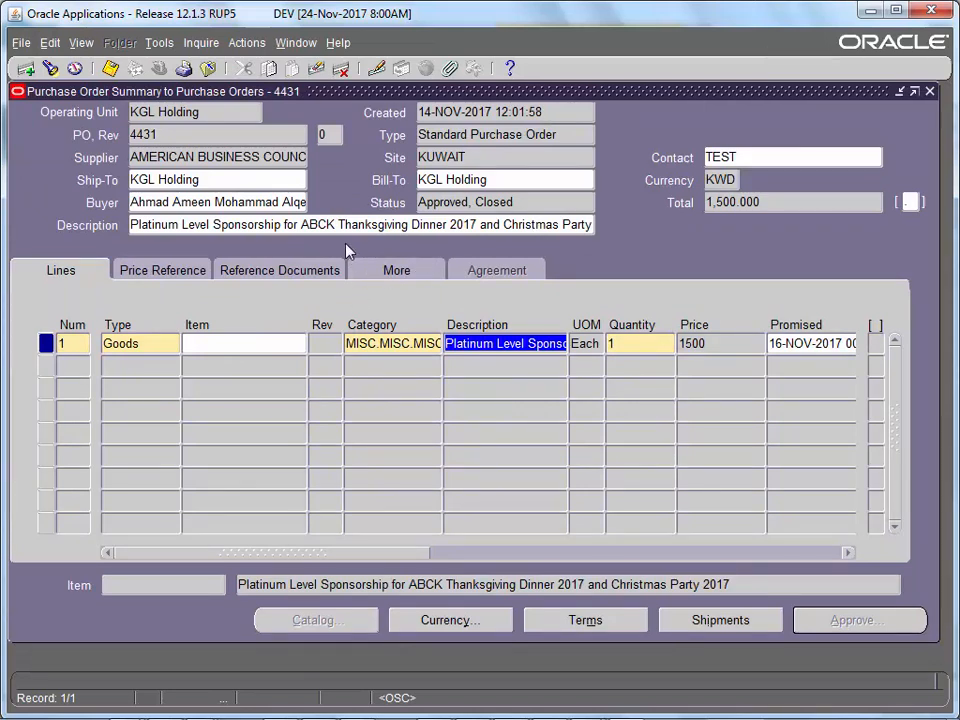
click(326, 136)
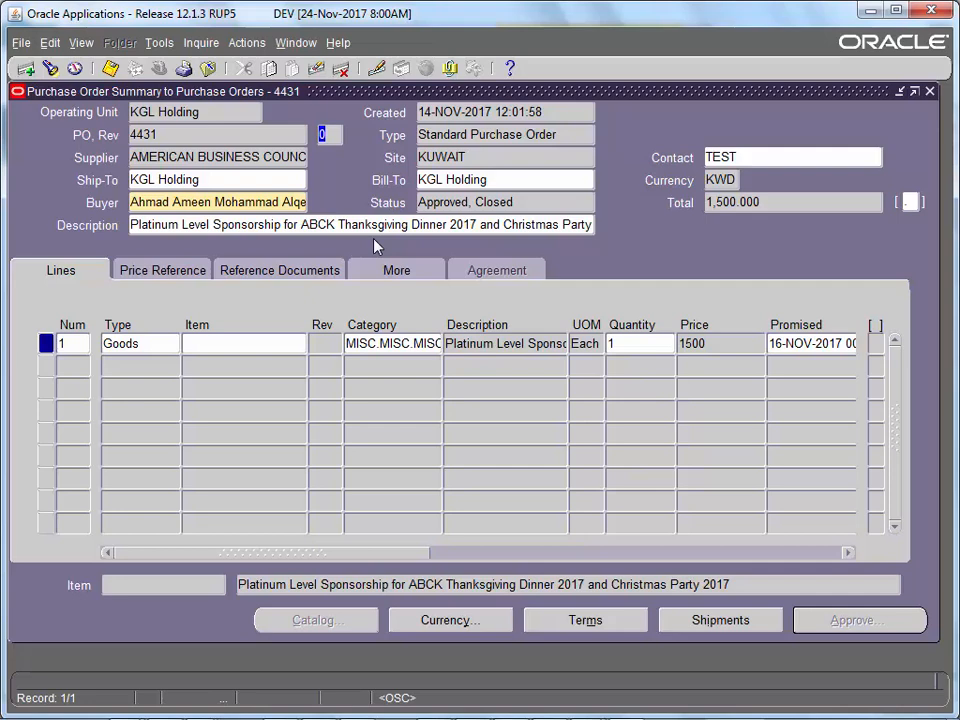
click(929, 91)
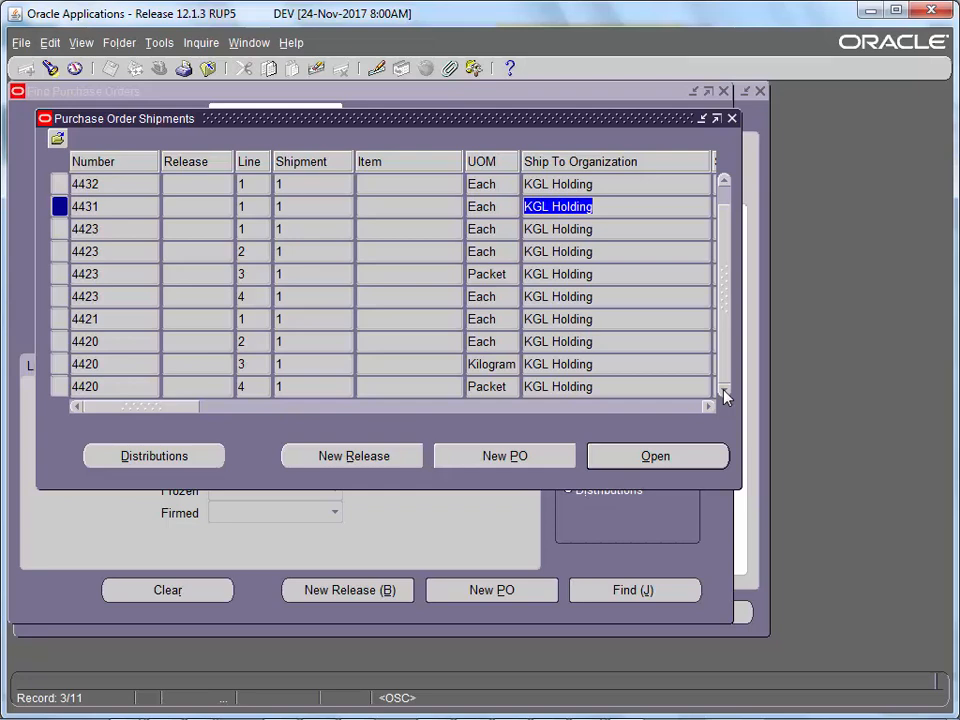
- Close the search windows with F4 and choose Purchase Orders in the Navigator
key(F4)
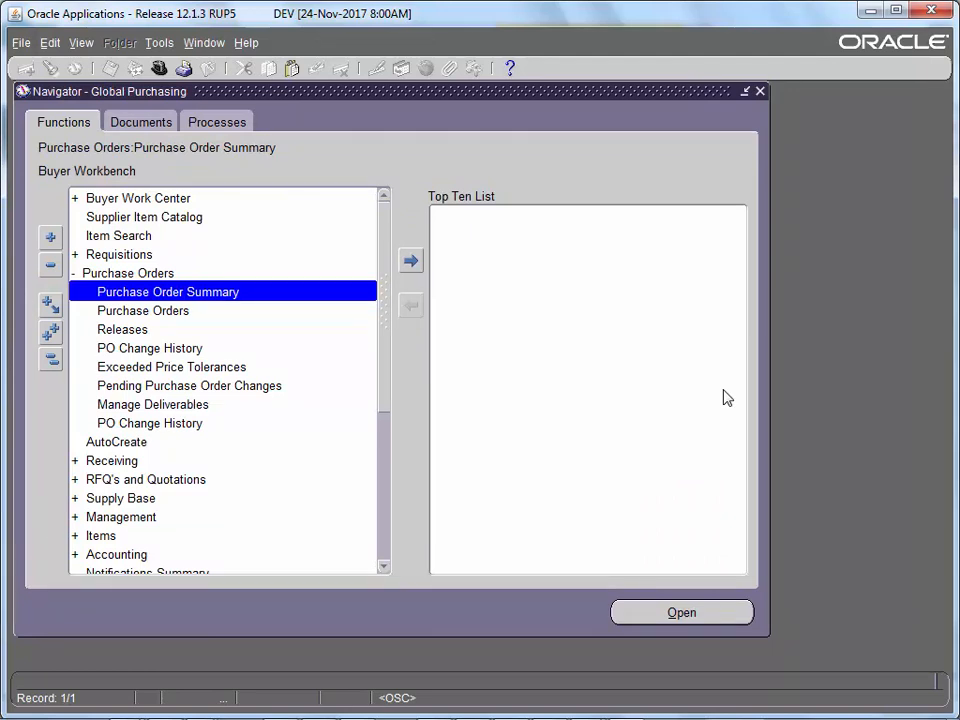
click(144, 274)
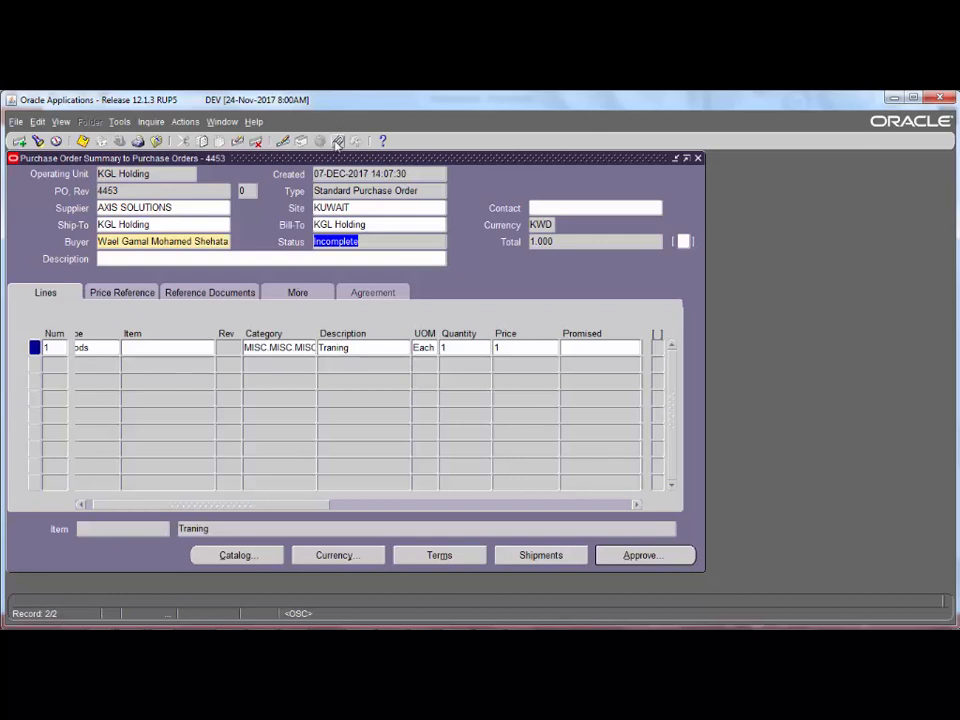
- Add an attachment to PO 4453 with category To Approver and data type File
click(338, 142)
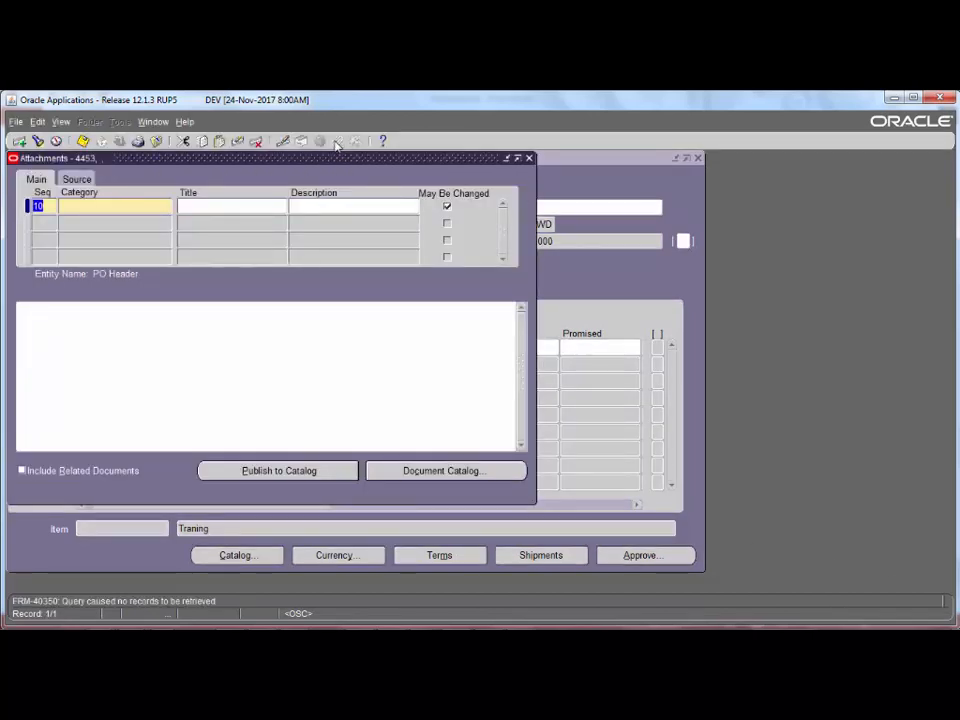
drag(328, 162, 435, 181)
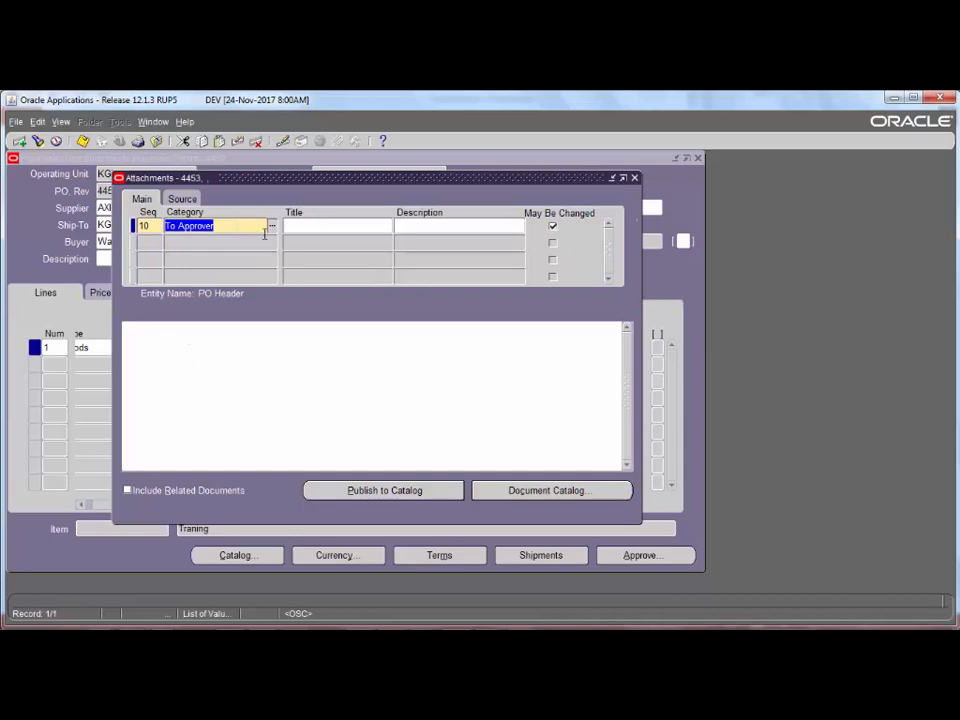
click(264, 229)
click(182, 199)
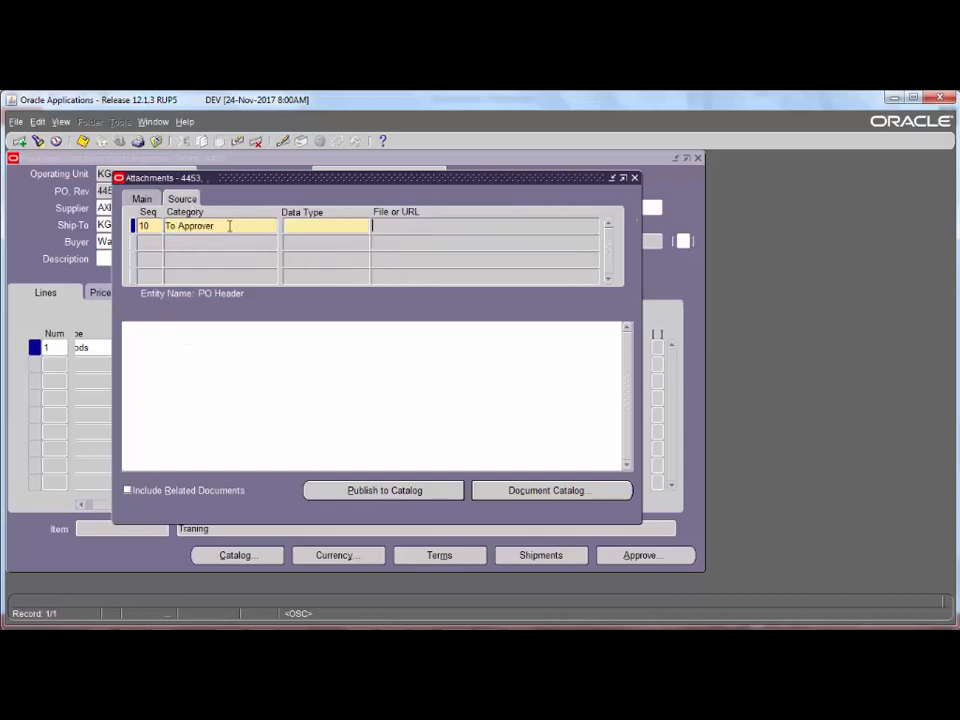
click(300, 225)
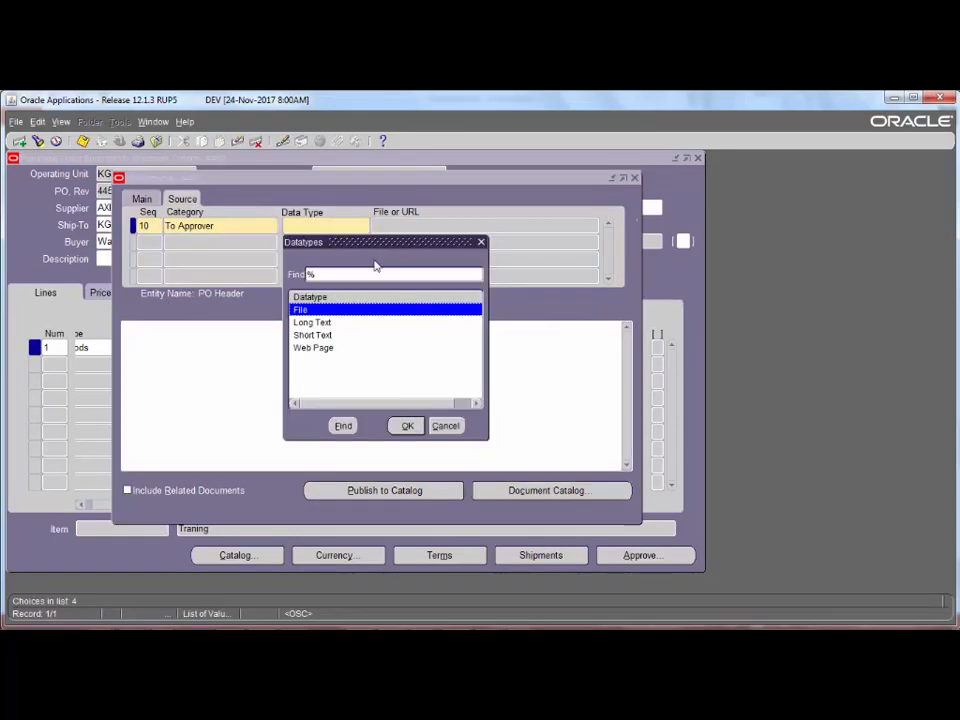
double_click(349, 311)
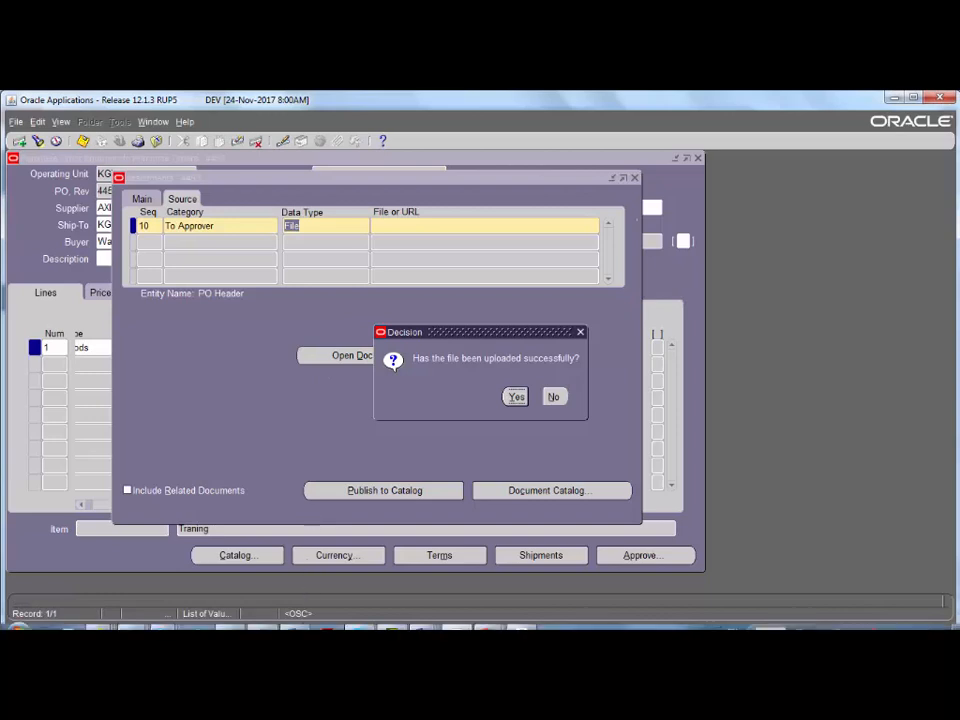
- Upload Types of requested items.docx through the GFM Upload Page in Internet Explorer
mouse_move(281, 624)
mouse_move(100, 620)
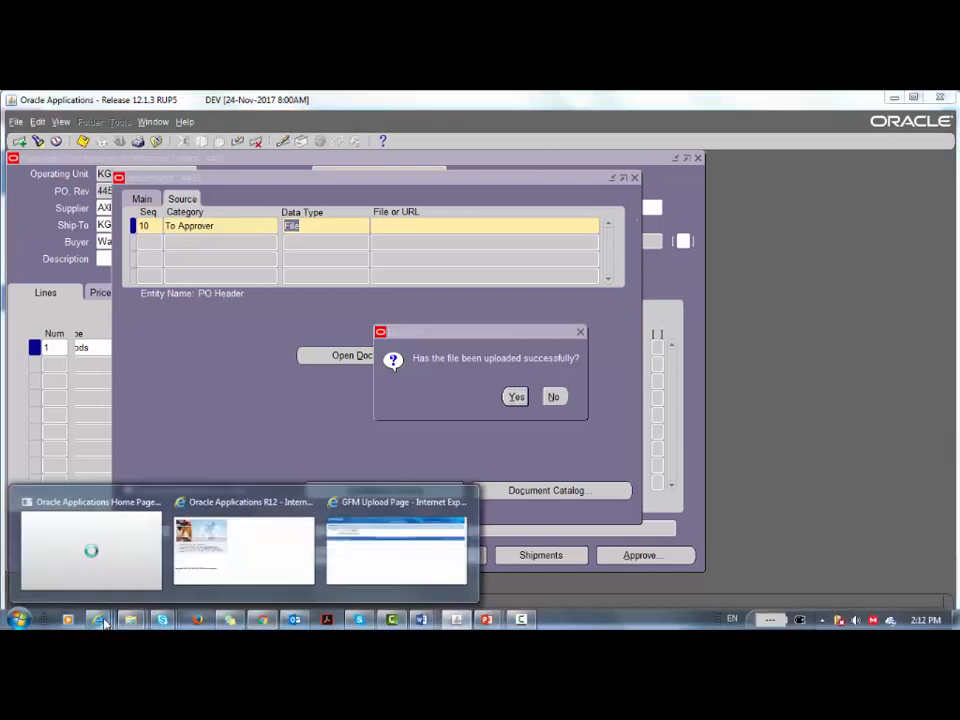
click(378, 546)
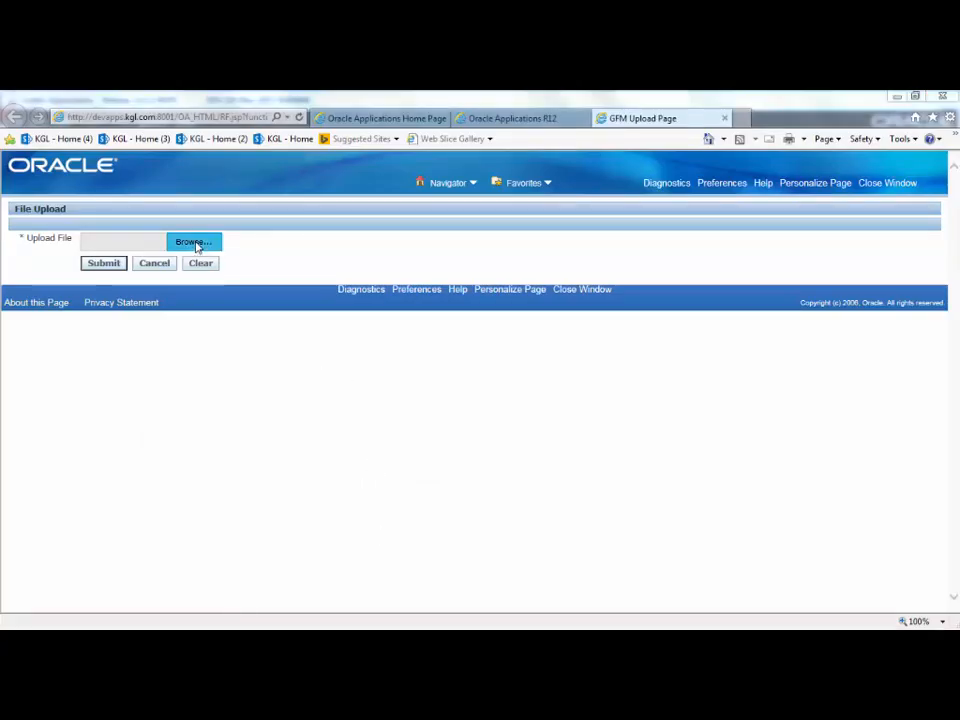
click(197, 244)
click(197, 204)
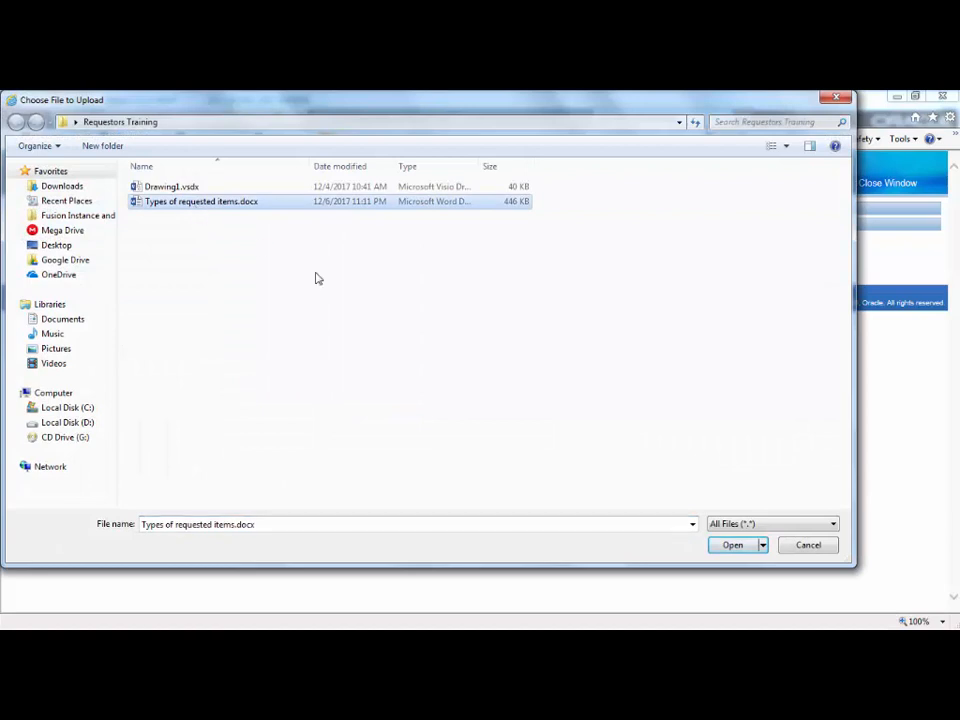
click(731, 545)
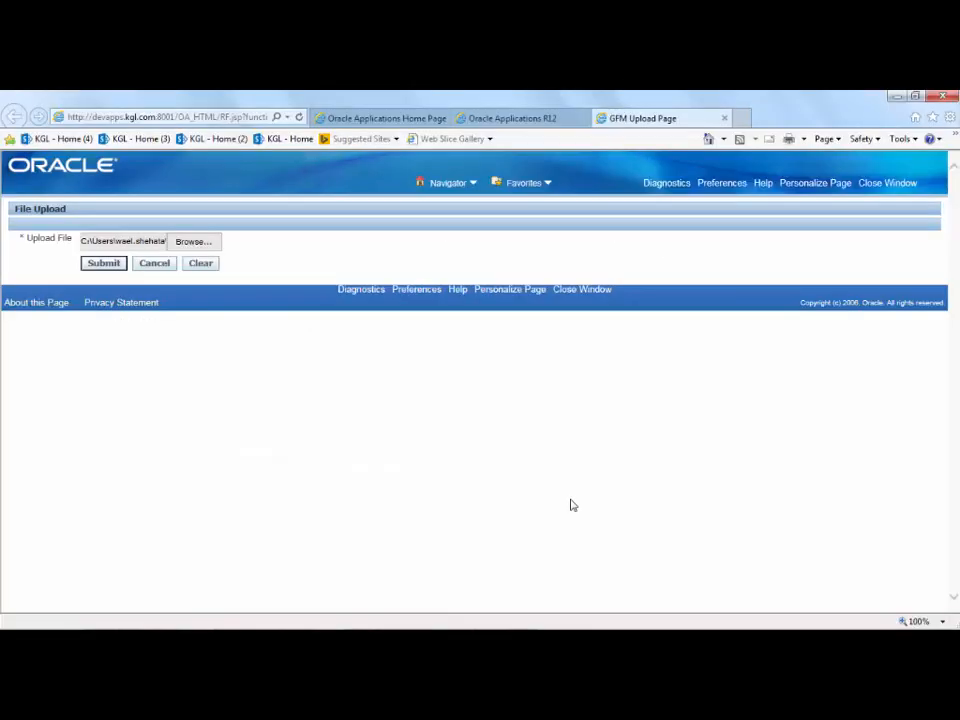
click(104, 266)
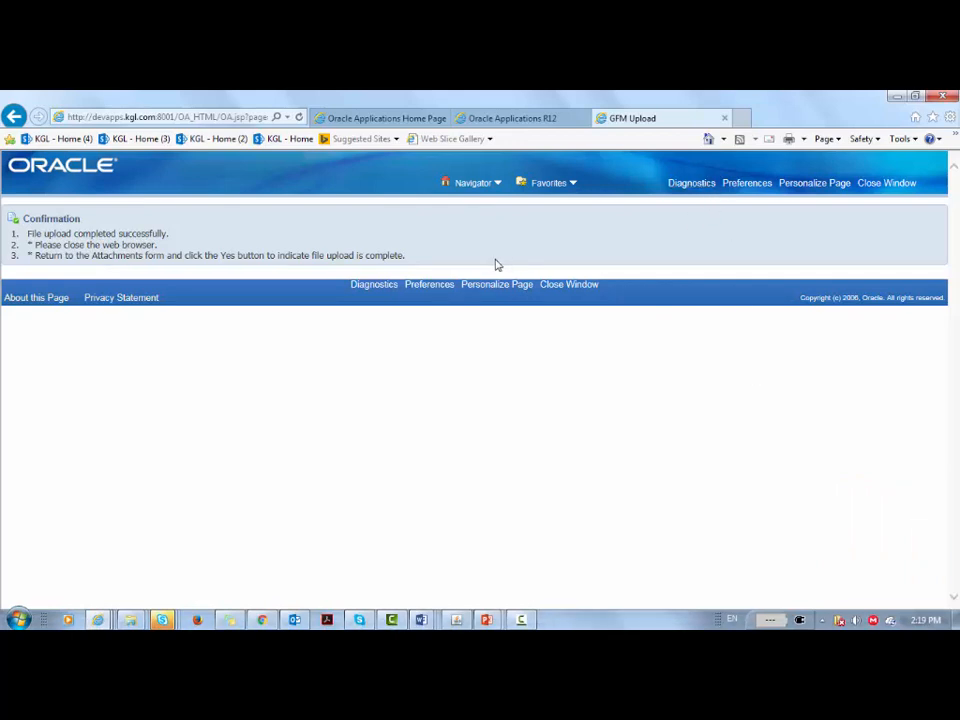
- Confirm the successful upload in Oracle, saving the file as PO 4453's attachment
click(879, 184)
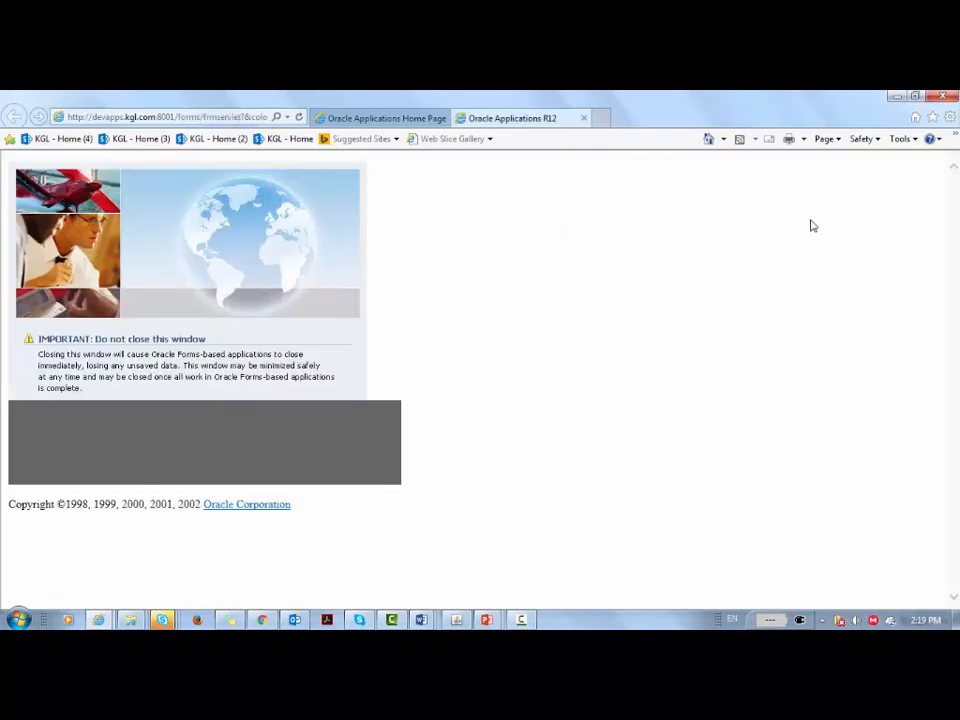
click(457, 620)
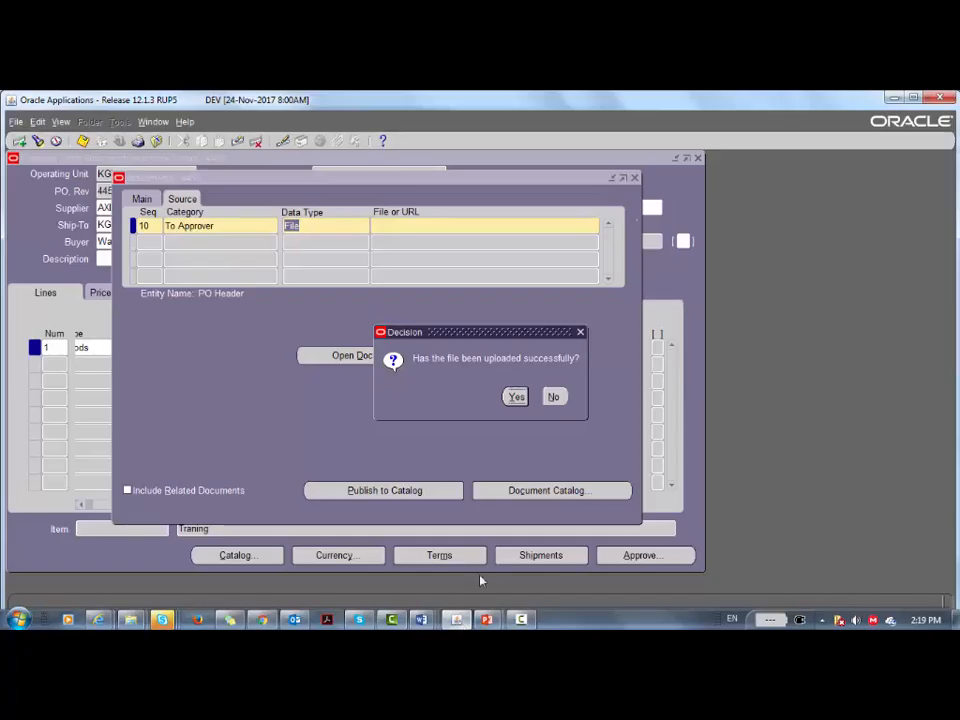
click(516, 397)
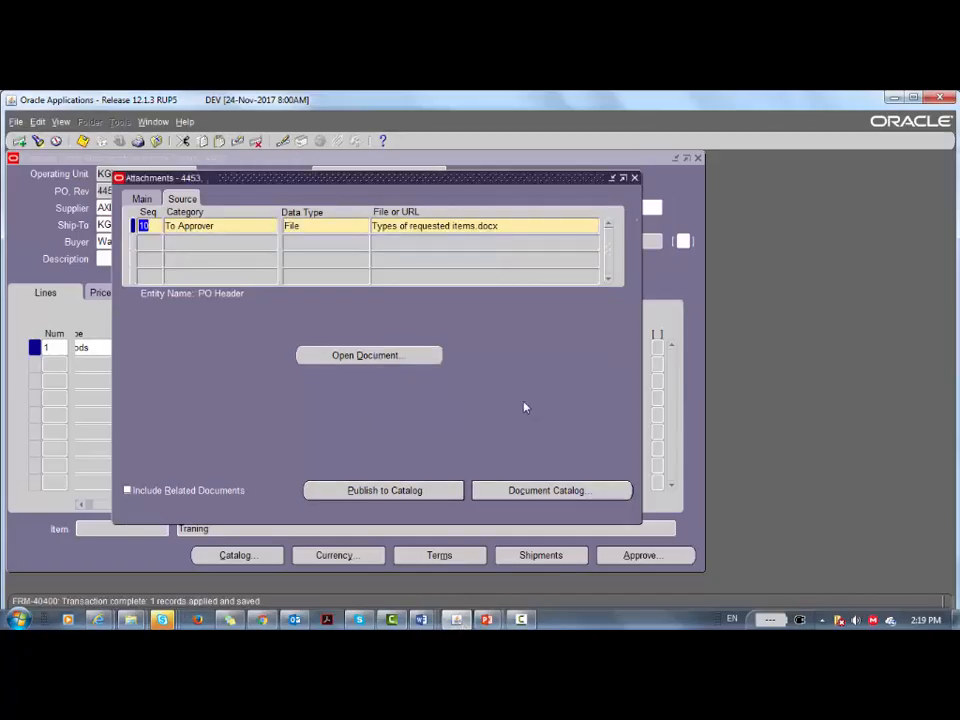